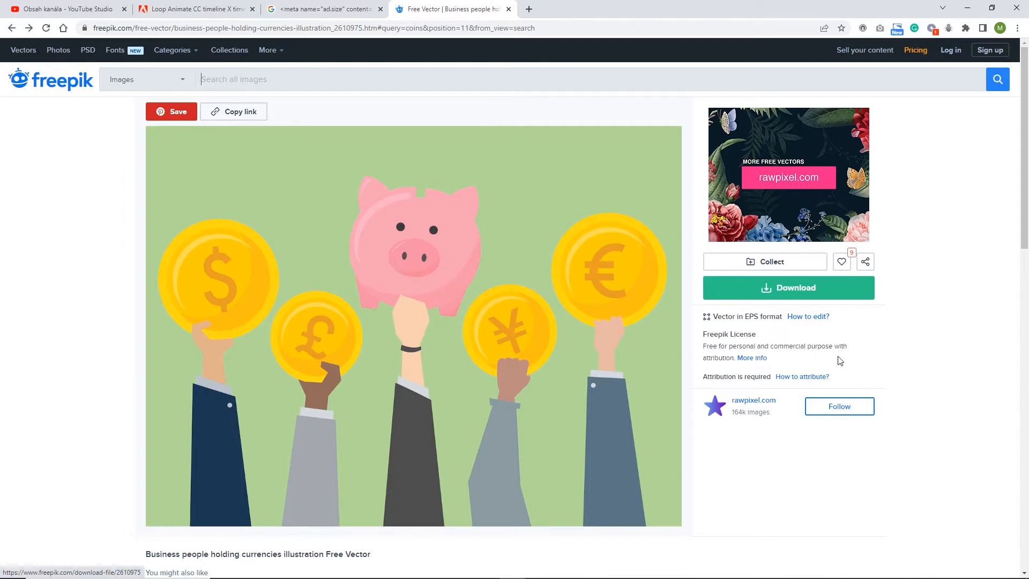
Step: Check the free download option for the currencies illustration and dismiss it
click(761, 289)
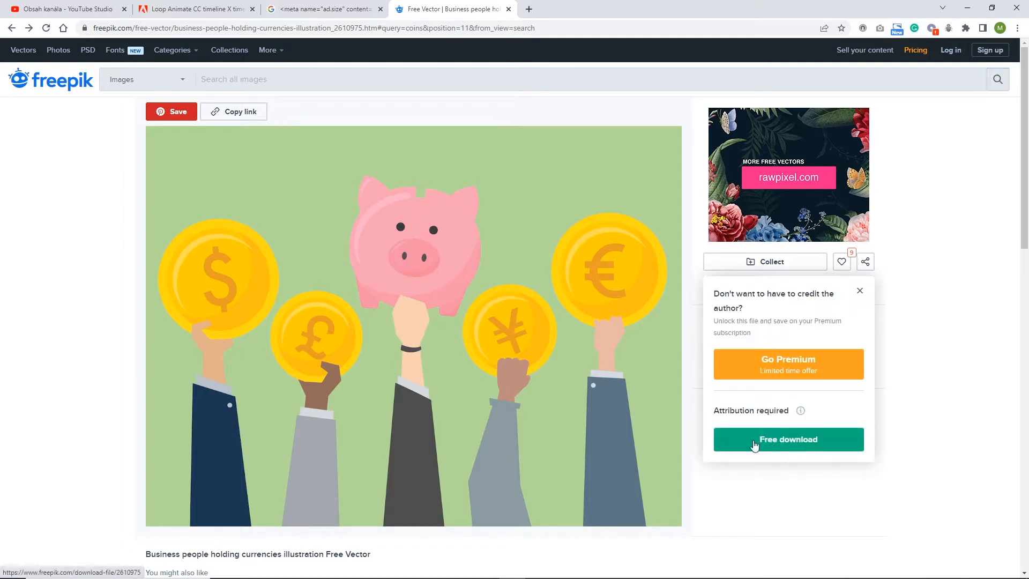
click(860, 290)
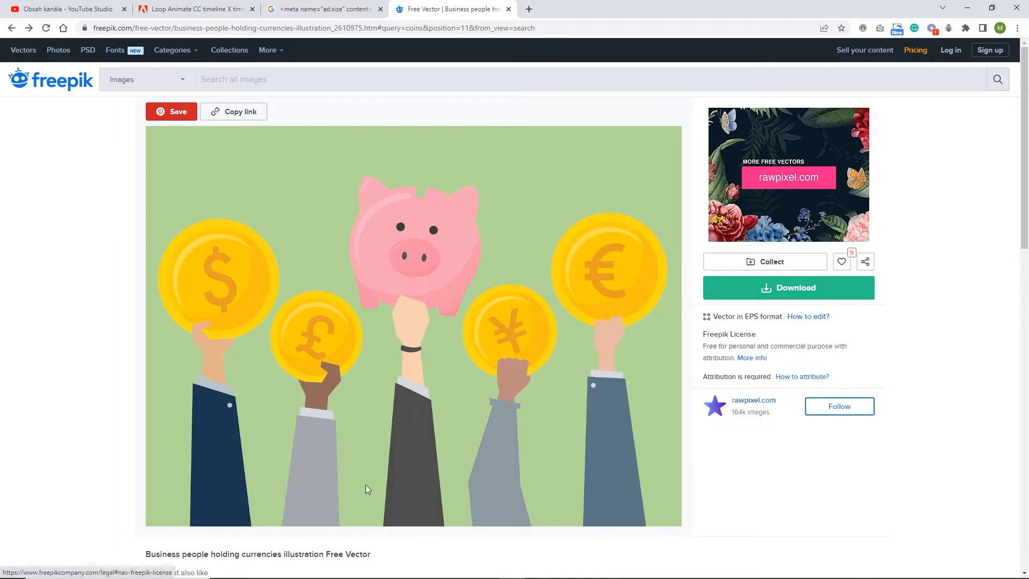
Step: Switch to File Explorer and open the freepik folder inside the tutorial folder
click(381, 573)
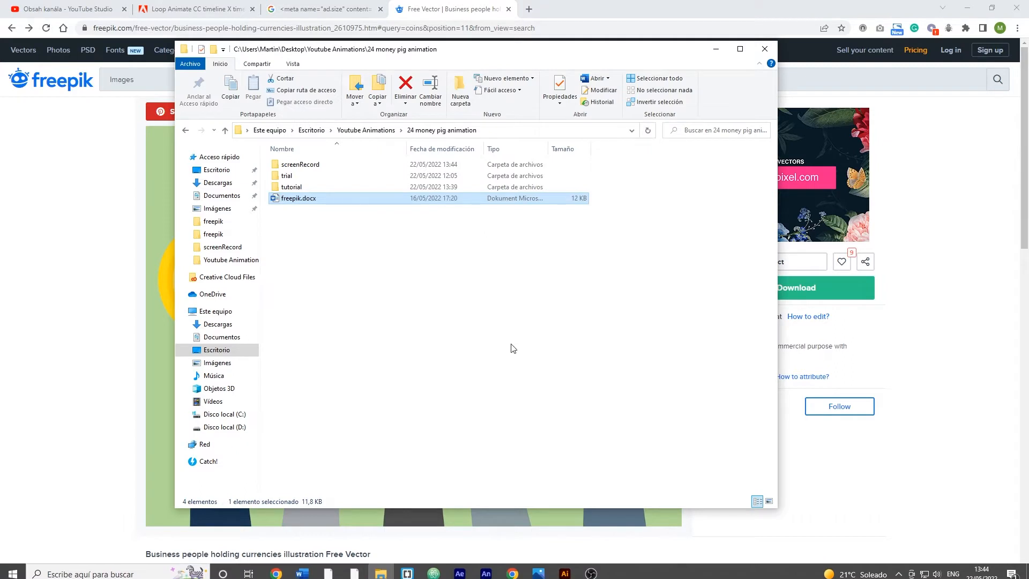
click(293, 187)
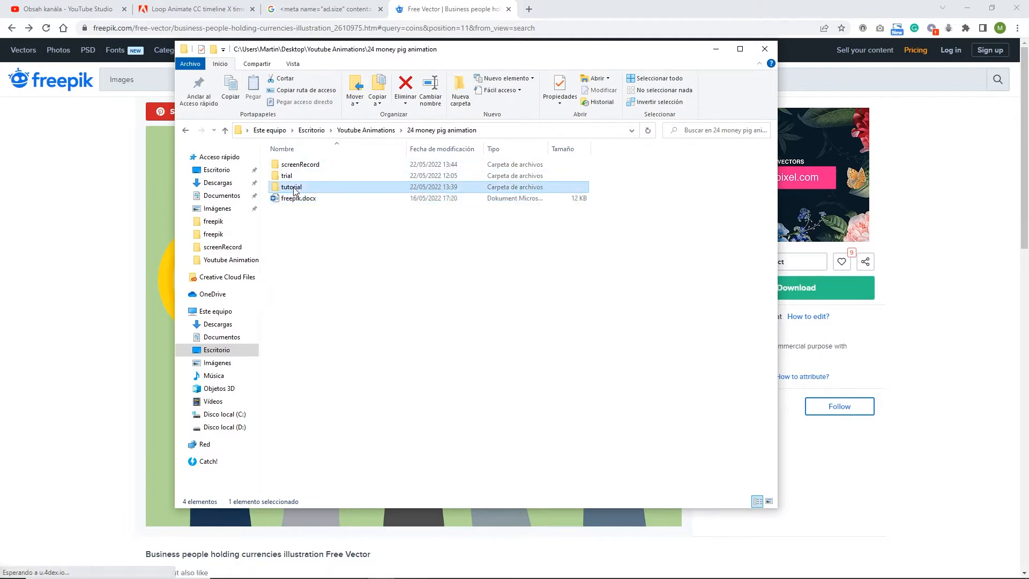
double_click(293, 188)
double_click(293, 165)
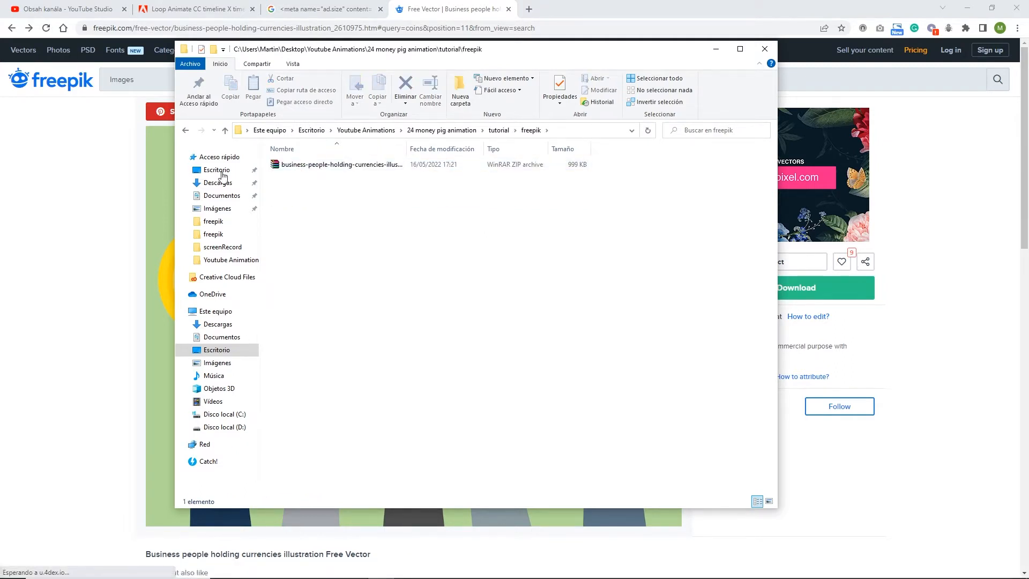
Step: Extract the business-people-holding-currencies ZIP archive into the current freepik folder
click(319, 167)
right_click(321, 169)
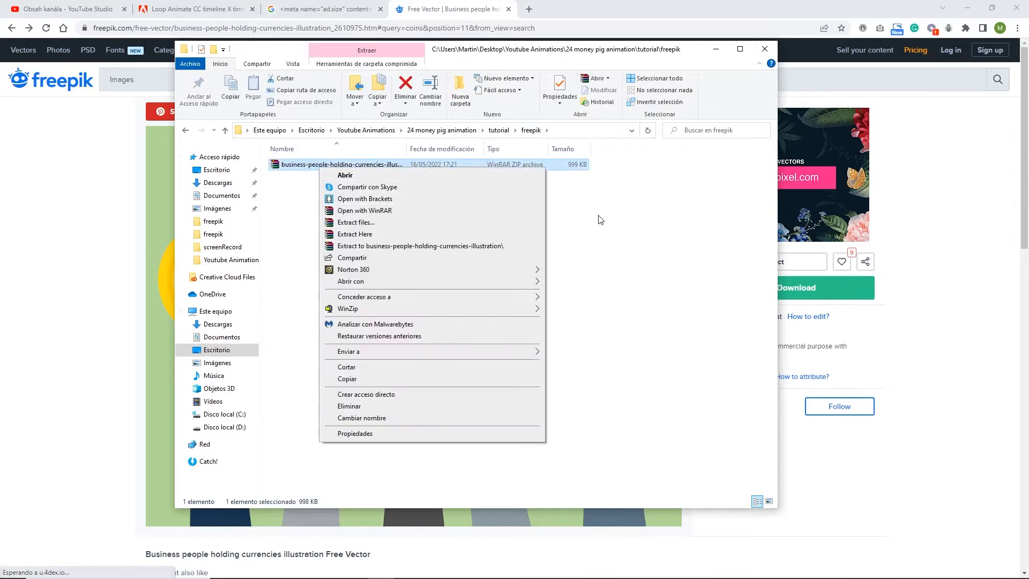
click(328, 246)
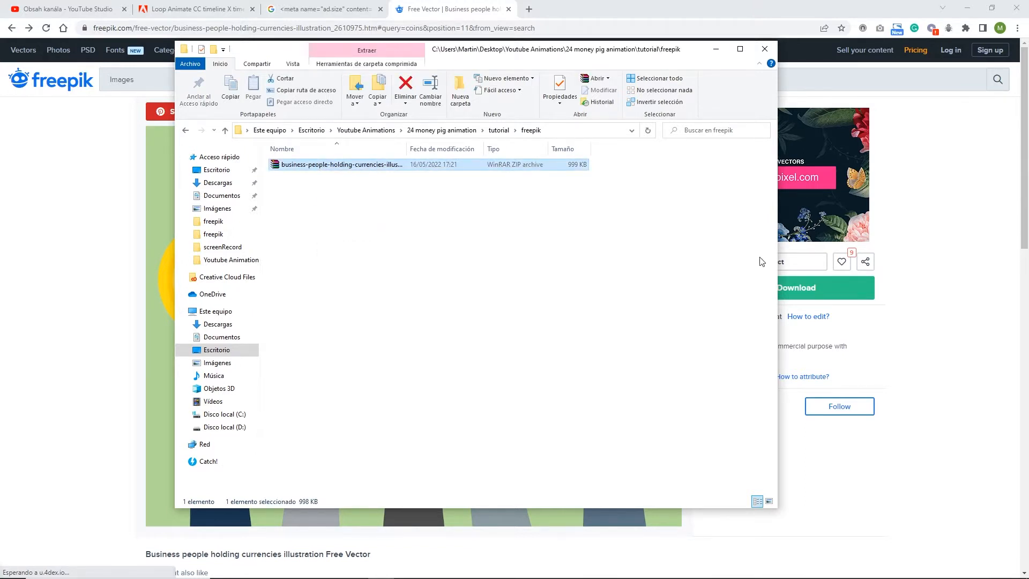
click(443, 288)
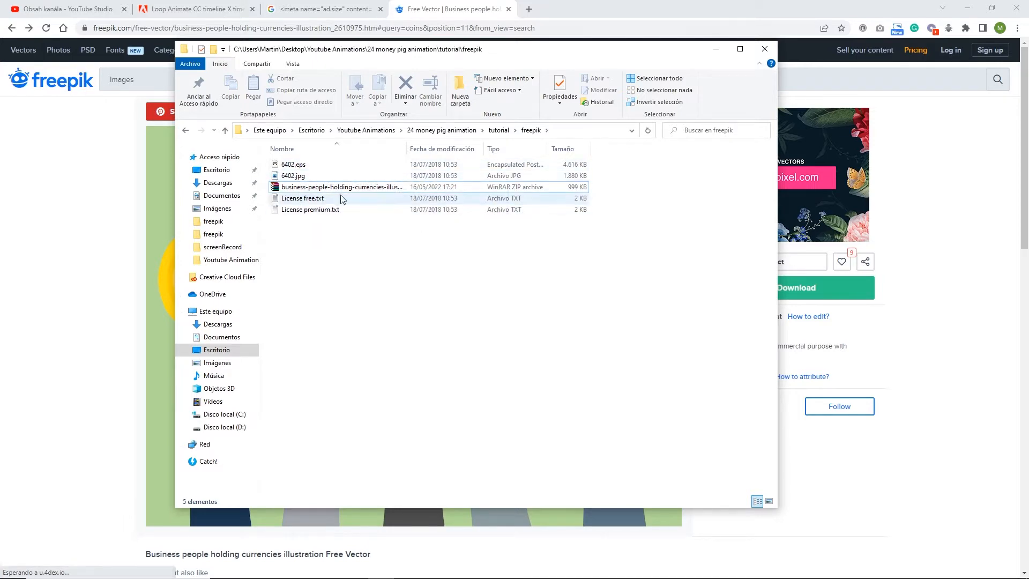
Step: Open 6402.eps in Adobe Illustrator without retaining 9-slice scaling for symbols, showing the whole illustration
click(298, 167)
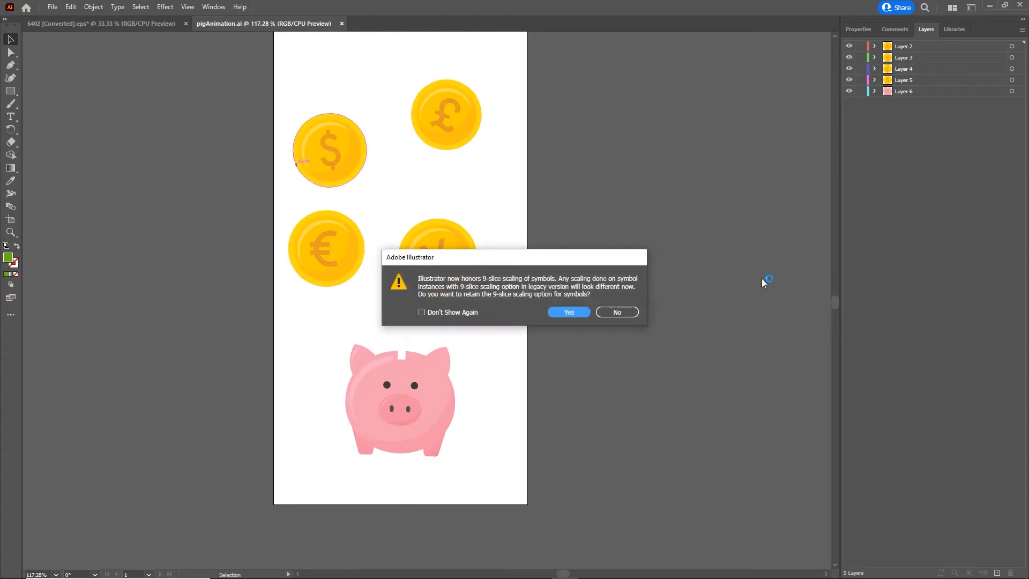
click(622, 313)
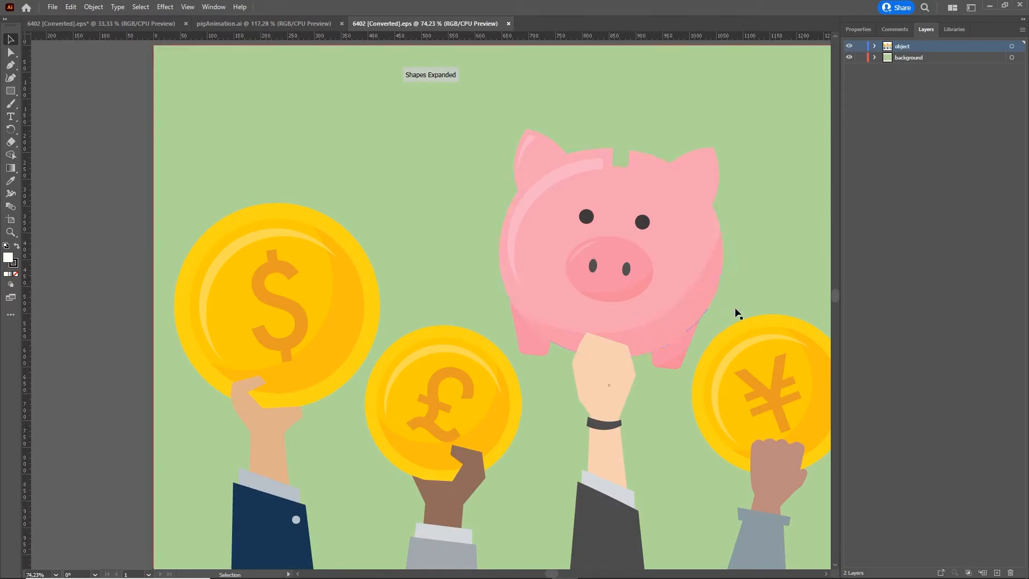
key(a)
scroll(480, 285, right, 2)
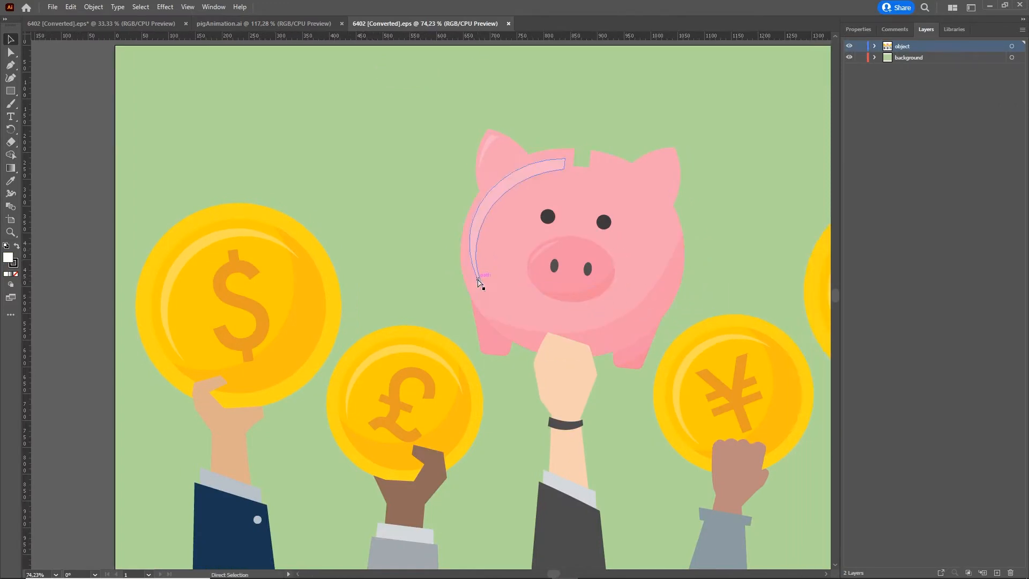
scroll(478, 281, down, 3)
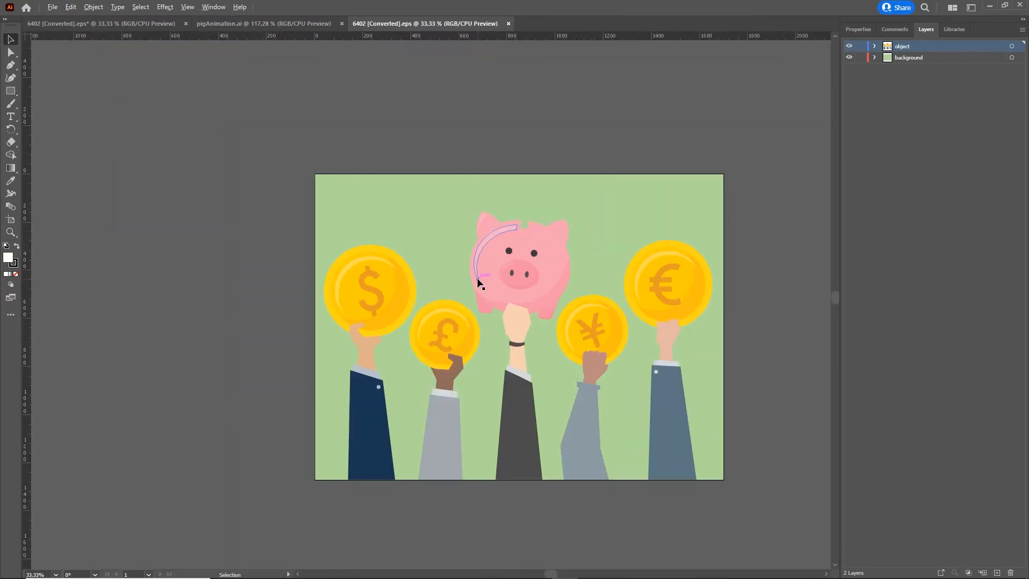
Step: Close pigAnimation.ai and the older modified 6402 document, leaving only the freshly opened 6402 illustration
click(301, 21)
click(341, 23)
click(159, 23)
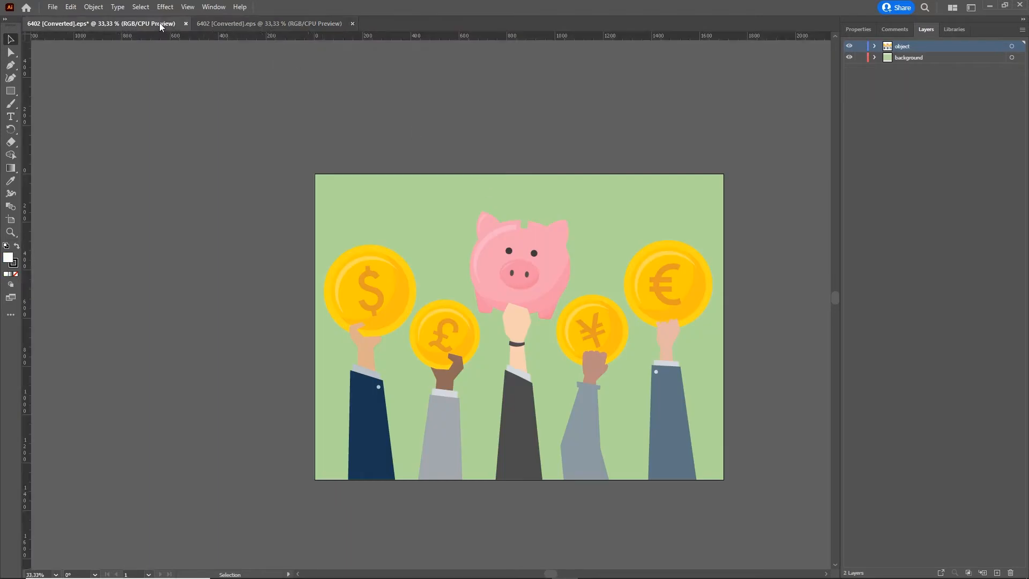
click(185, 24)
click(574, 311)
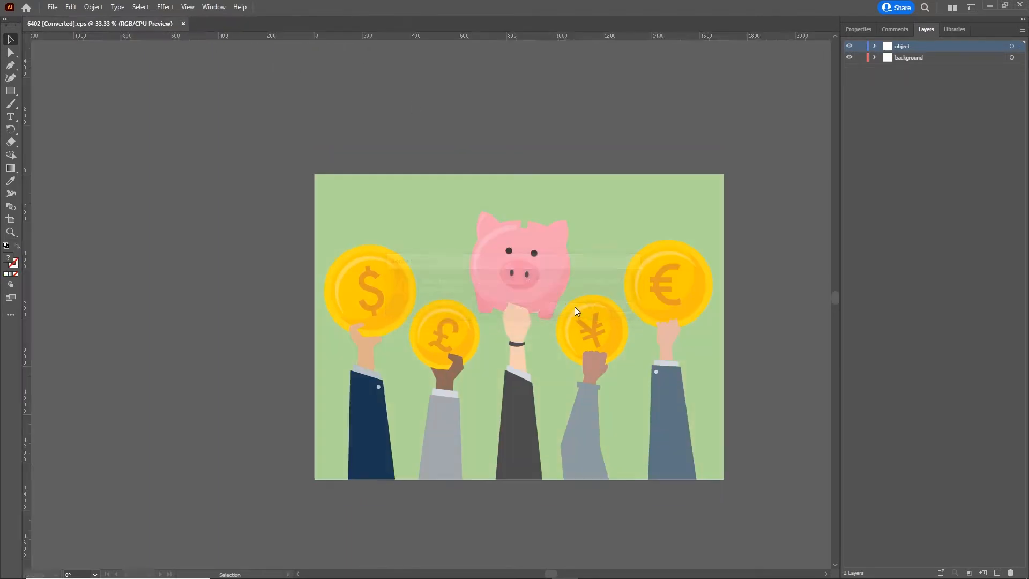
drag(533, 177, 437, 151)
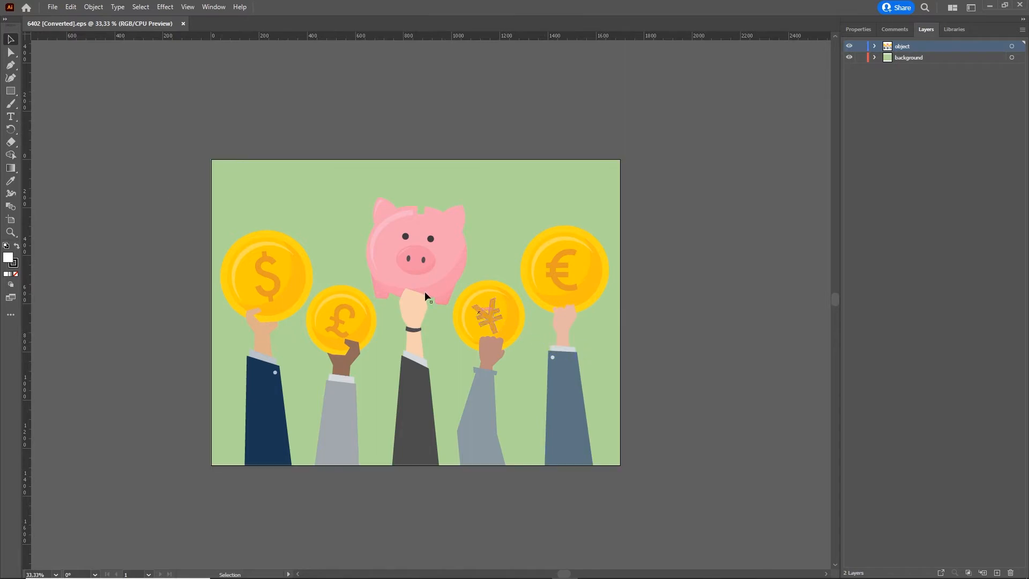
Step: Create a new 300 x 600 px portrait document with RGB colour and 72 ppi raster effects
click(52, 7)
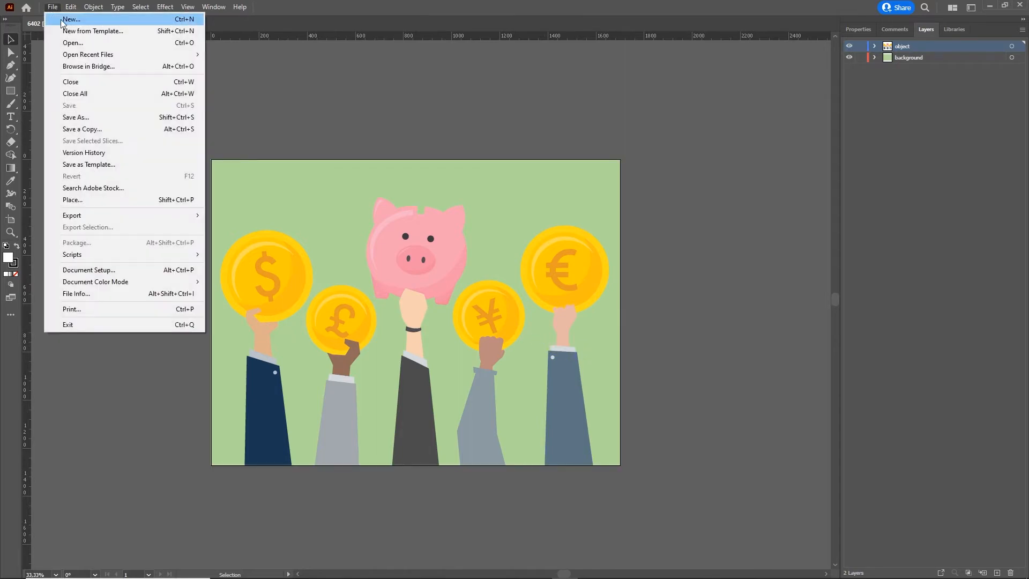
click(60, 16)
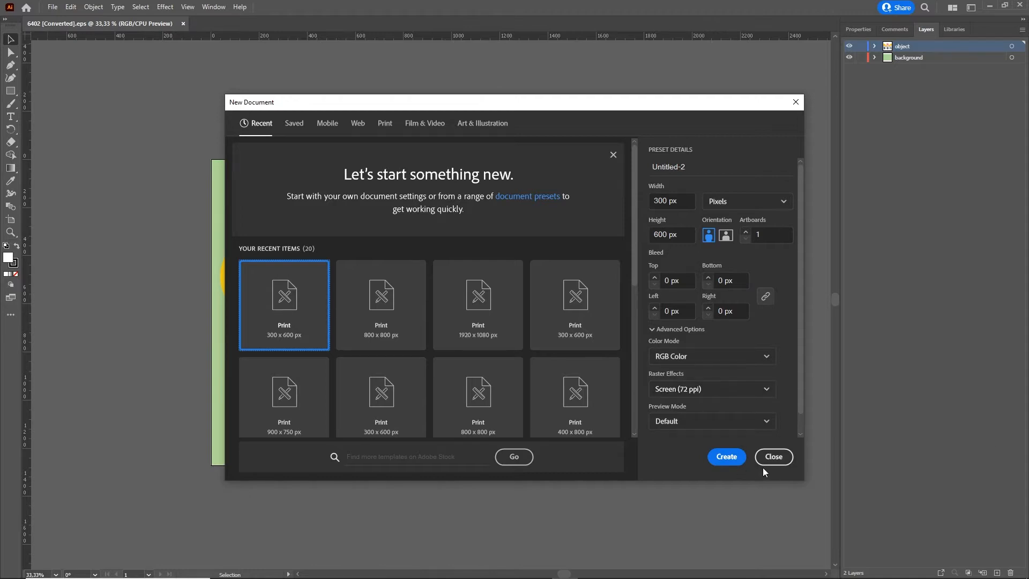
click(734, 461)
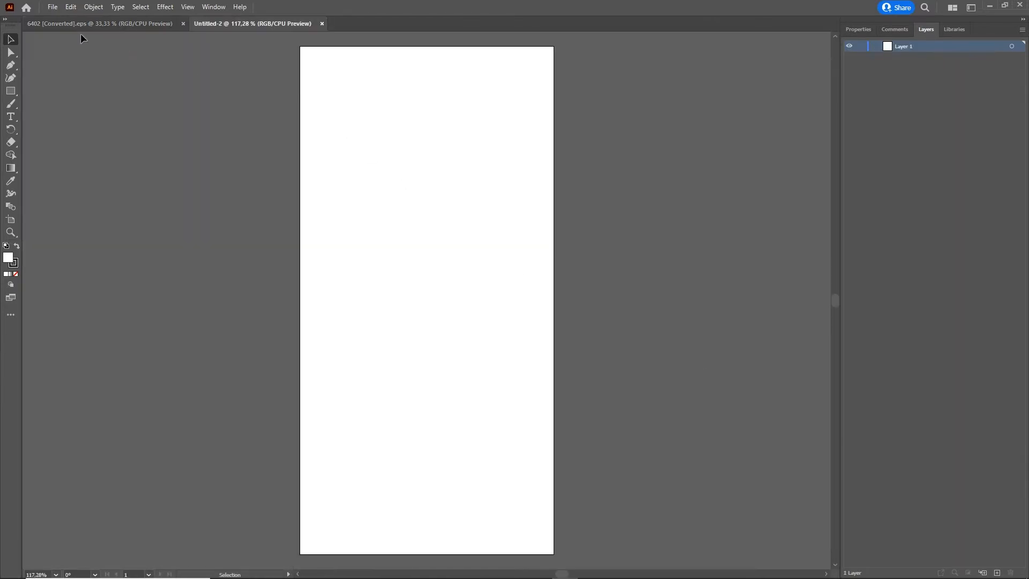
Step: Ungroup the coins, pig and arms artwork in the 6402 document and deselect it
click(101, 28)
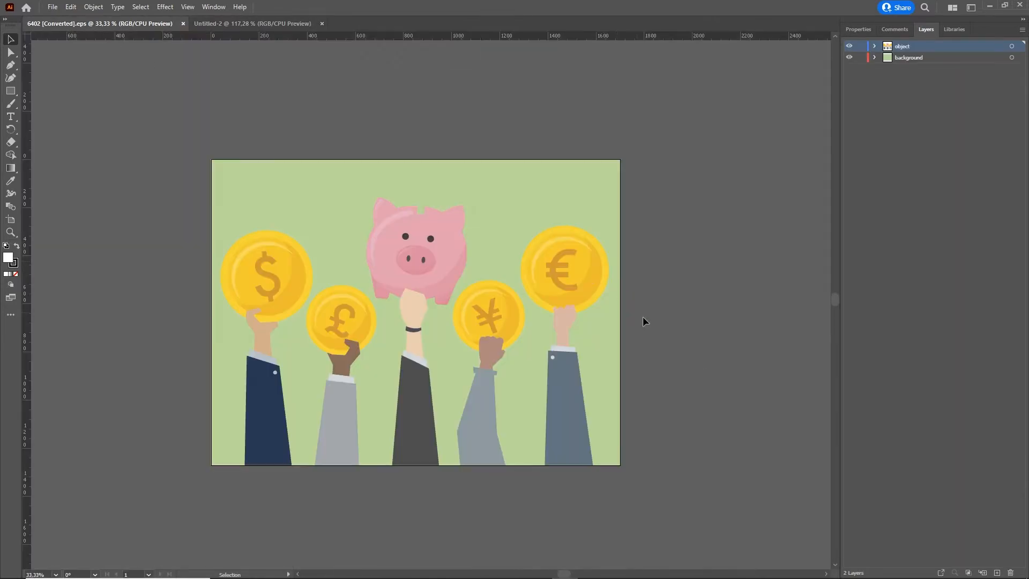
click(392, 262)
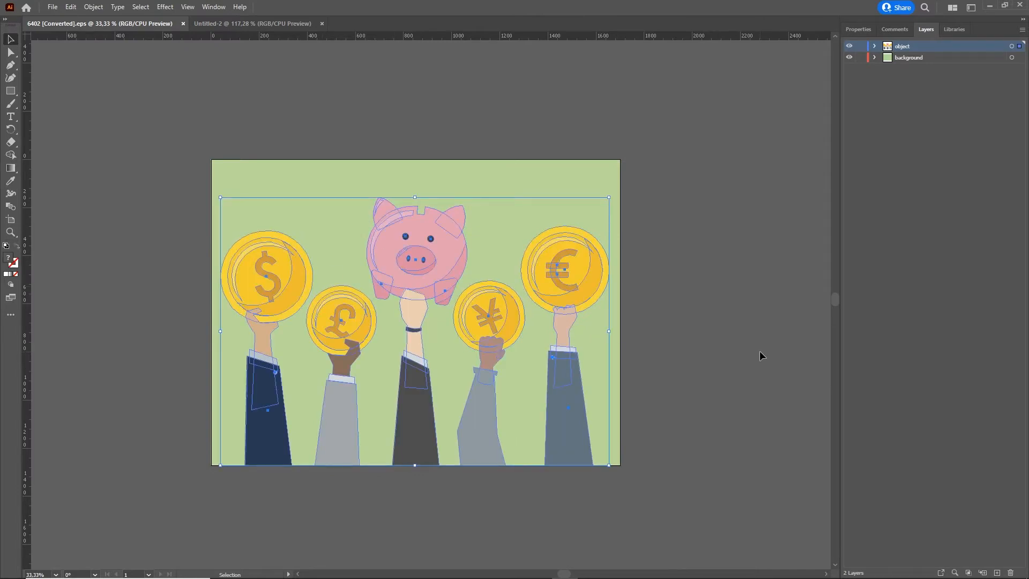
right_click(400, 248)
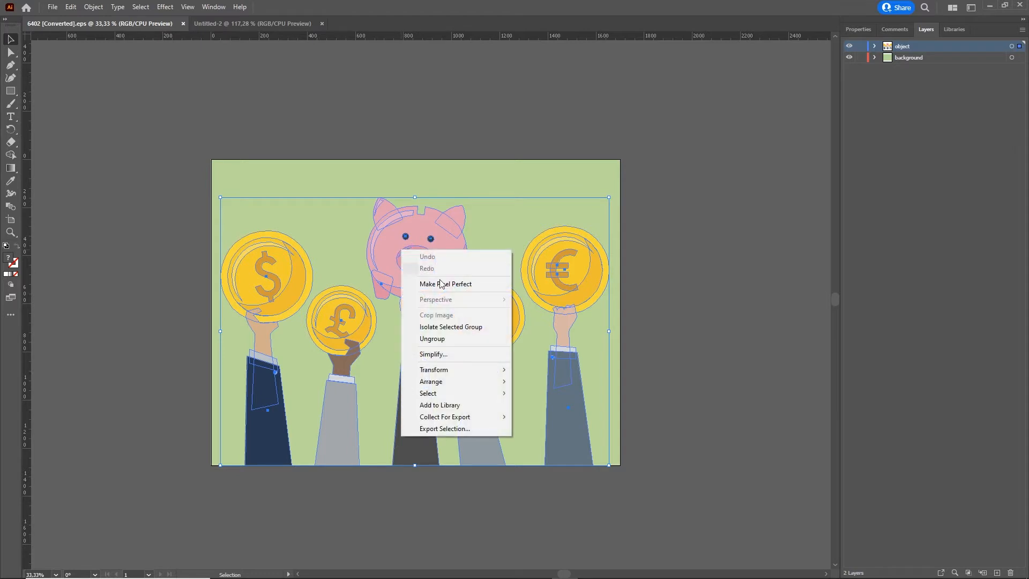
click(447, 341)
click(695, 345)
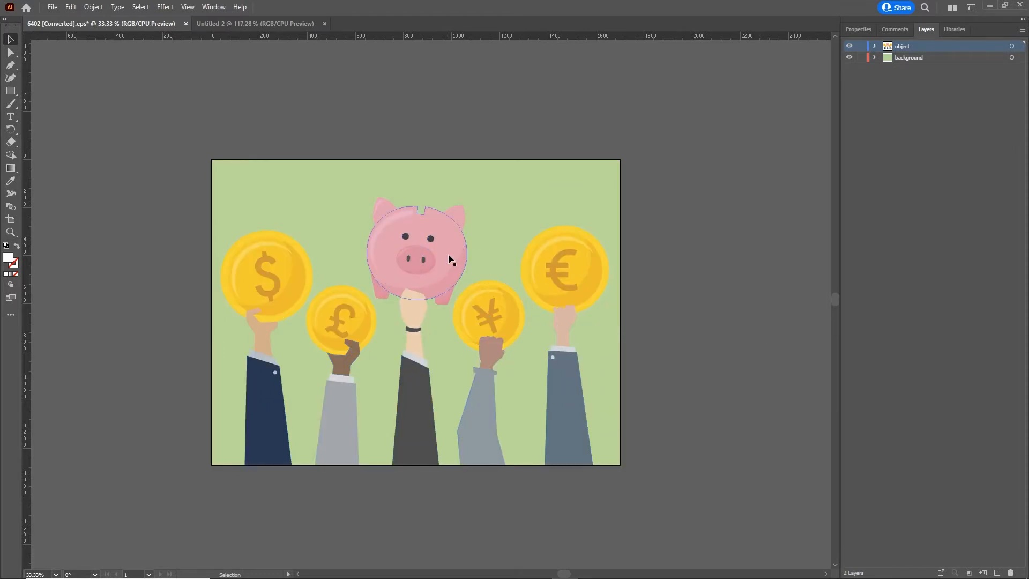
Step: Ungroup the pig from the arm holding it and select only the pig
click(407, 257)
click(285, 280)
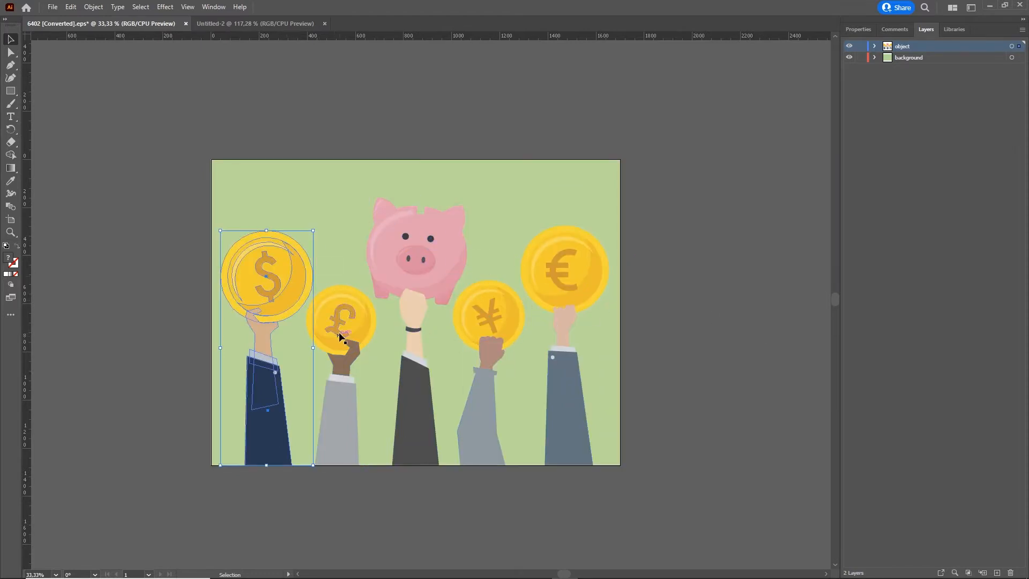
click(348, 344)
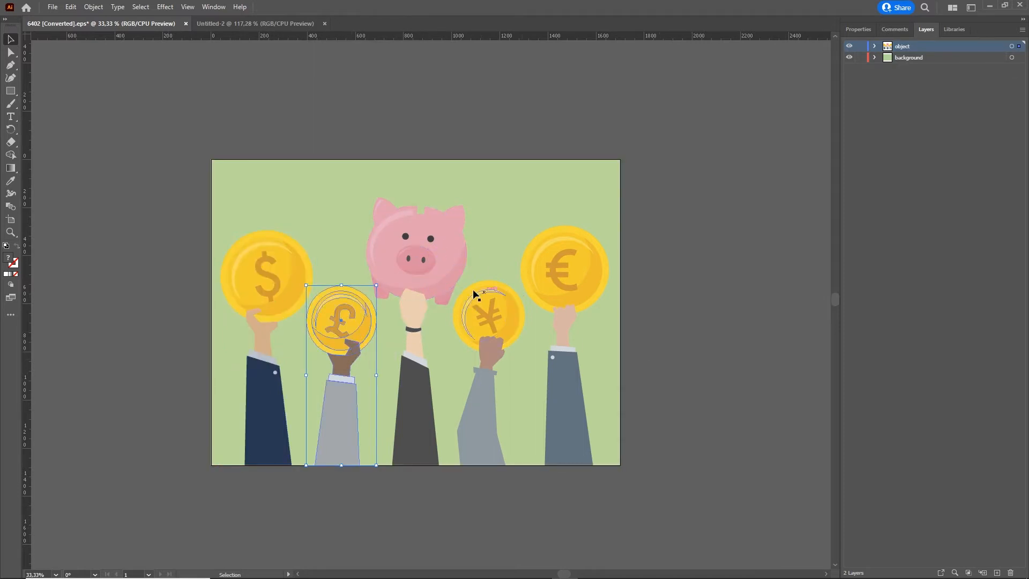
click(420, 272)
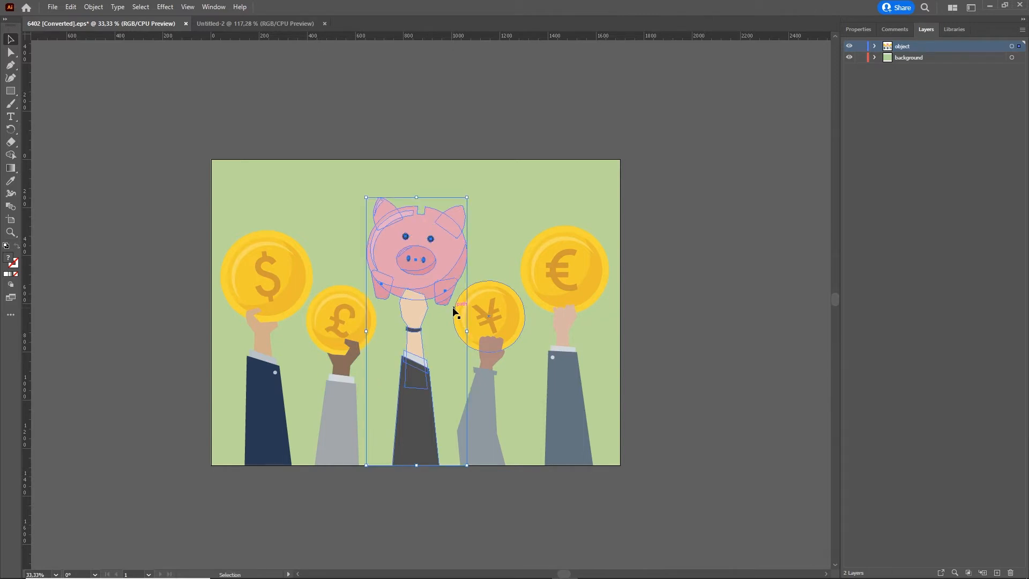
click(629, 272)
click(434, 275)
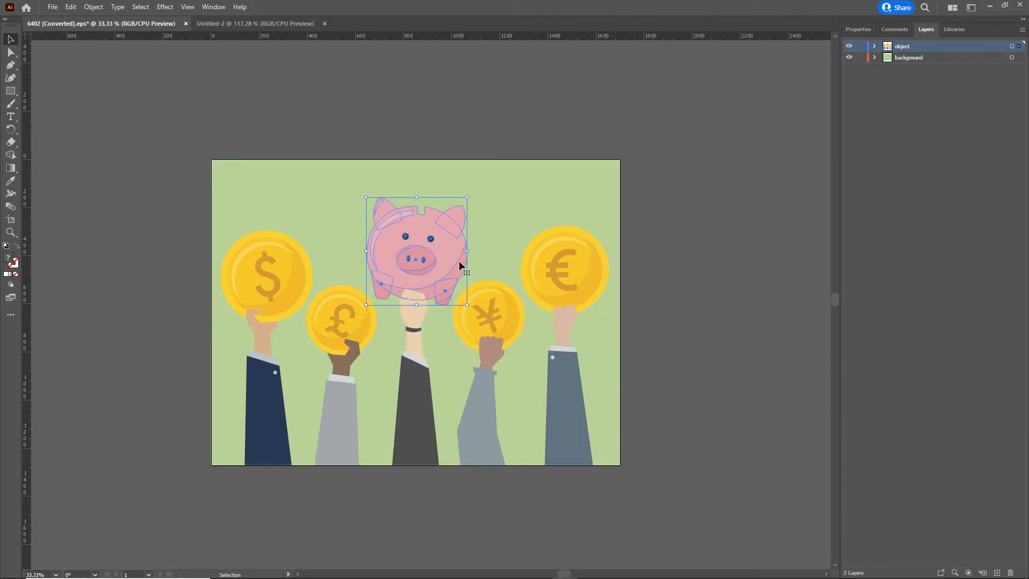
Step: Copy the pig into the new 300 x 600 px document, scaled down and placed near the artboard's lower edge
drag(410, 243, 446, 356)
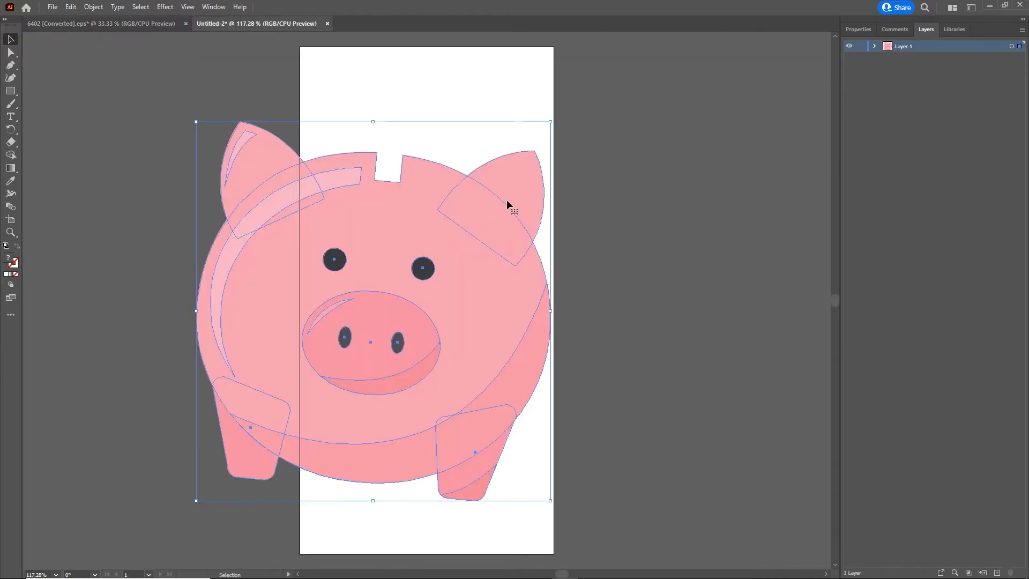
drag(547, 123, 439, 251)
drag(370, 314, 412, 457)
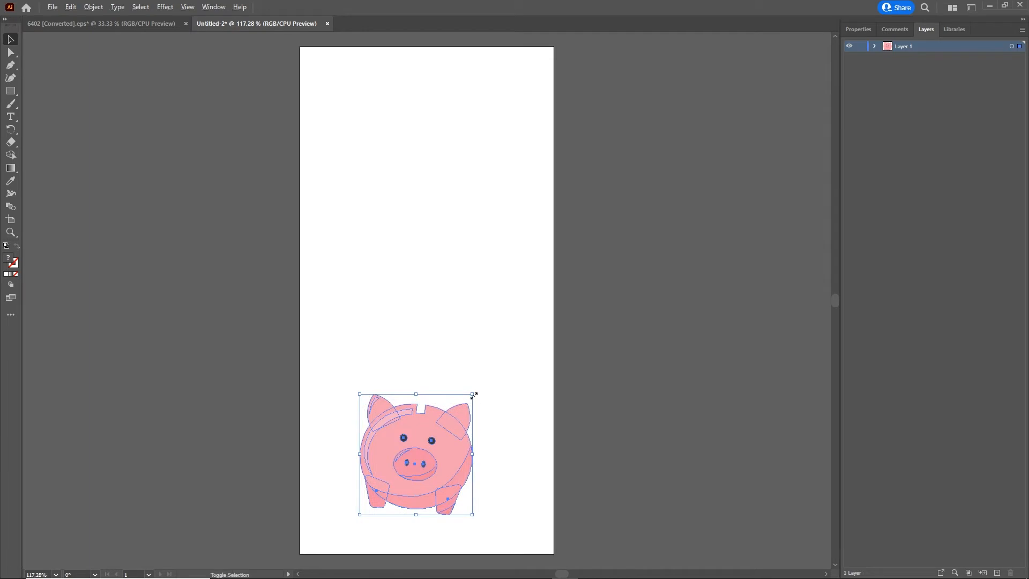
drag(473, 395, 466, 401)
click(464, 326)
Step: Return to the 6402 illustration and select the dollar coin group, followed by the pound coin group
click(152, 24)
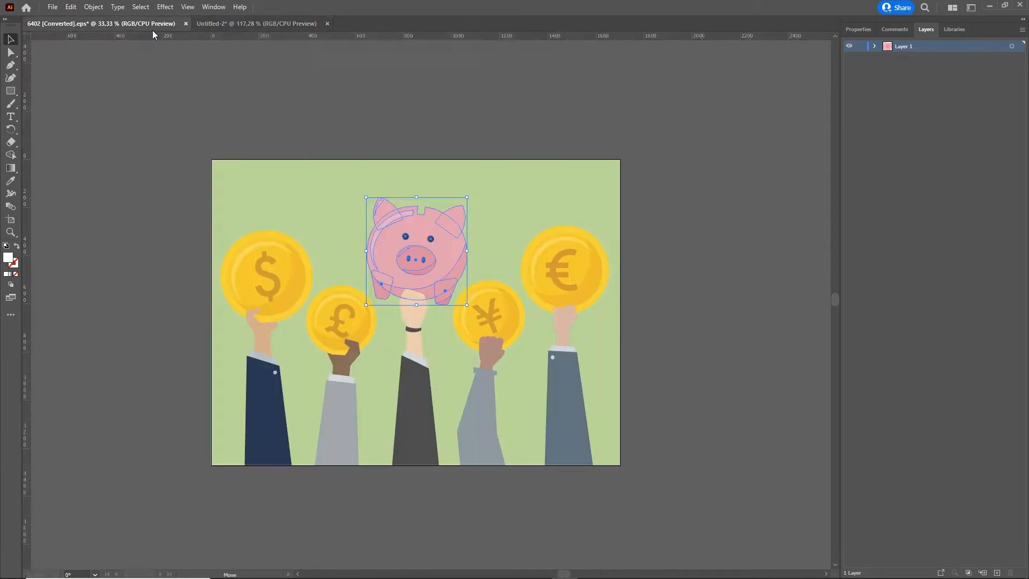
click(711, 319)
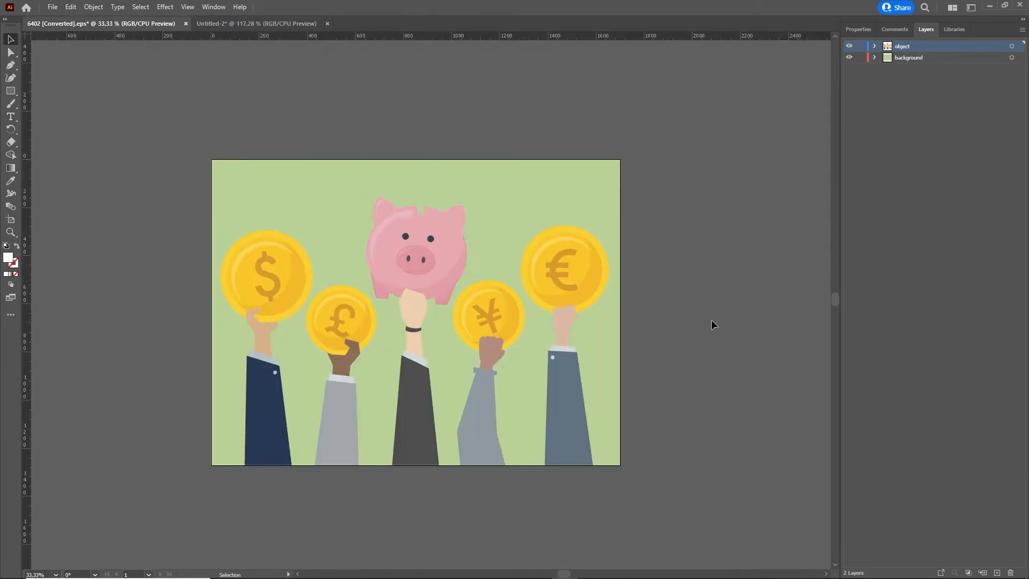
click(272, 297)
key(ctrl)
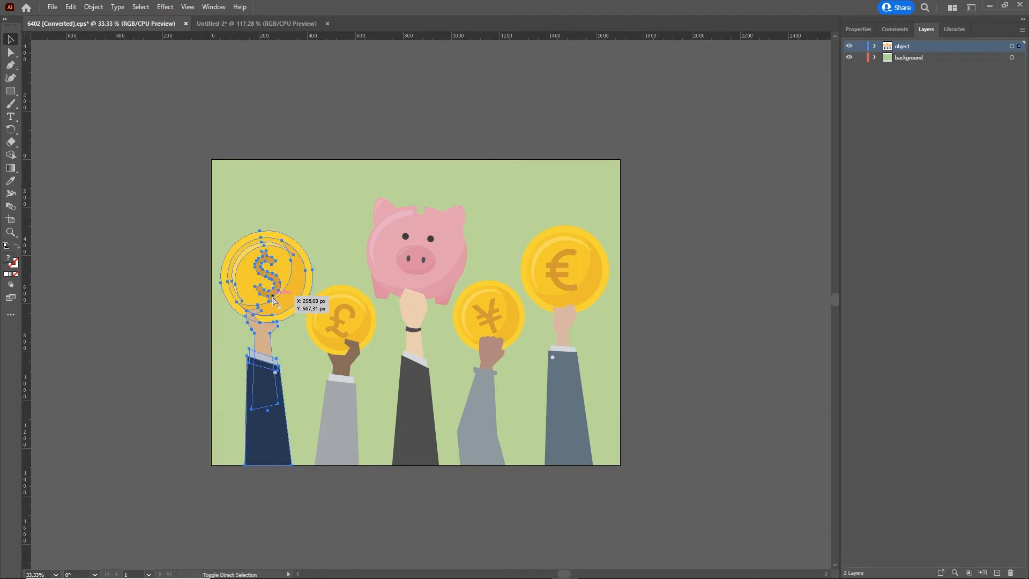
click(347, 332)
key(ctrl)
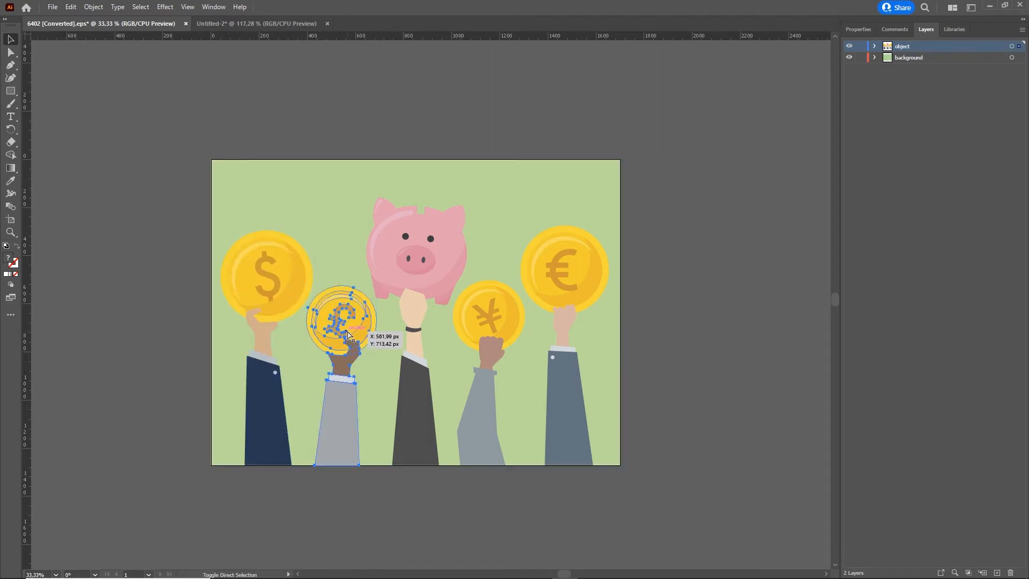
Step: Hide the artboards of the 6402 document and toggle its display to outline and back to preview
key(ctrl+shift+h)
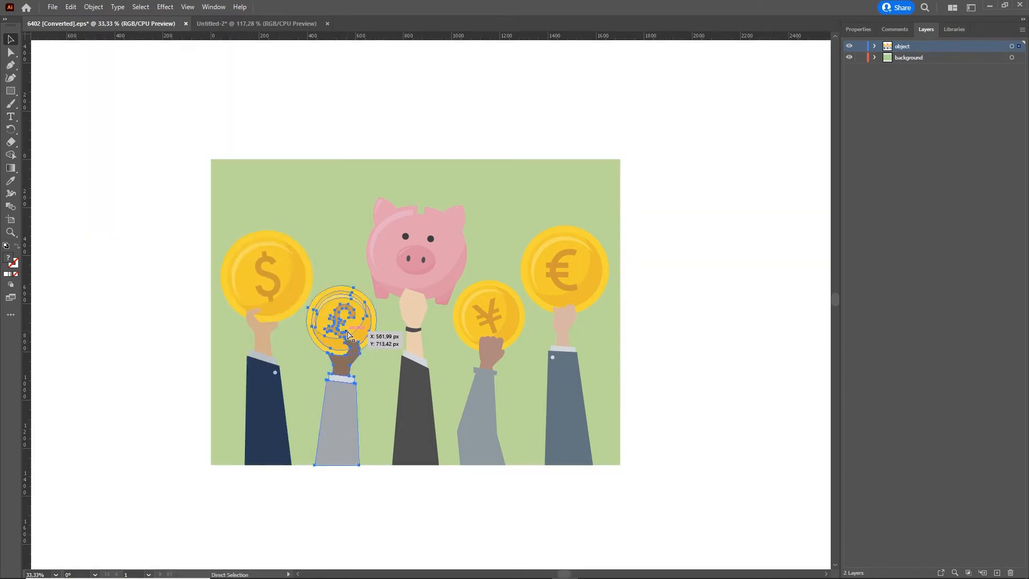
key(ctrl+z)
key(ctrl+y)
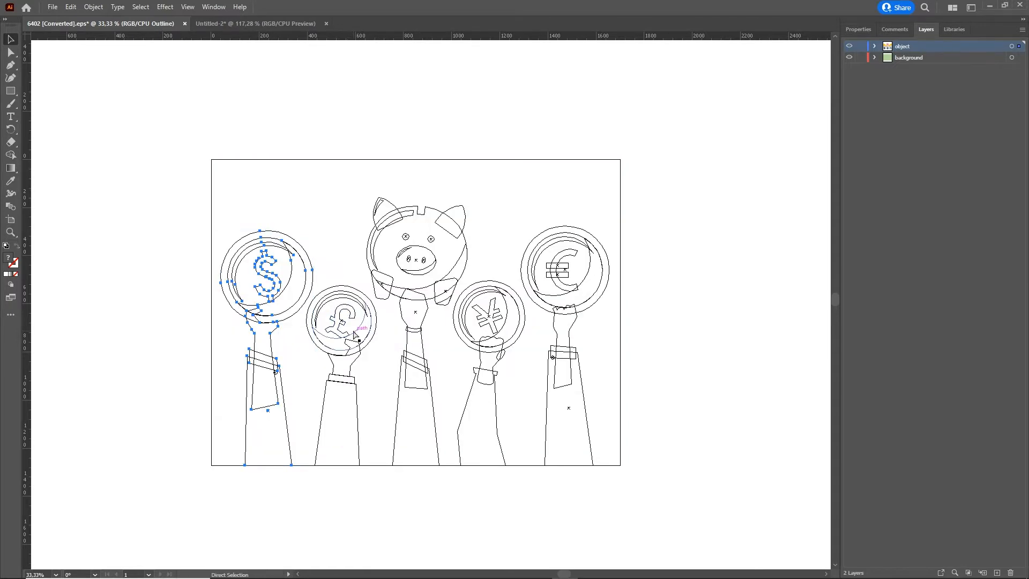
key(ctrl+y)
Step: Select the pound, yen and euro coin groups with their arms one after another
click(609, 294)
click(344, 325)
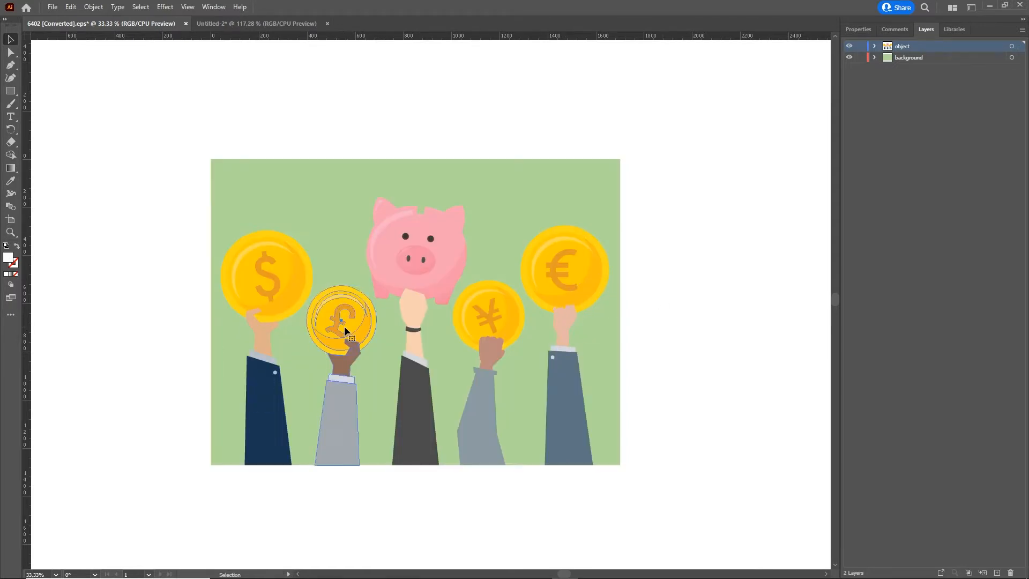
click(330, 327)
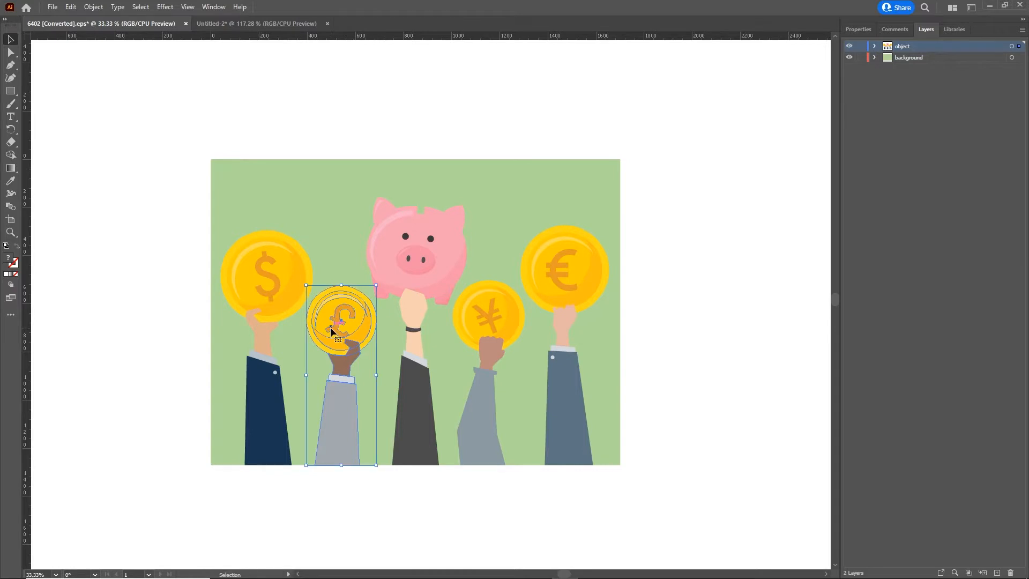
click(696, 343)
click(487, 326)
key(a)
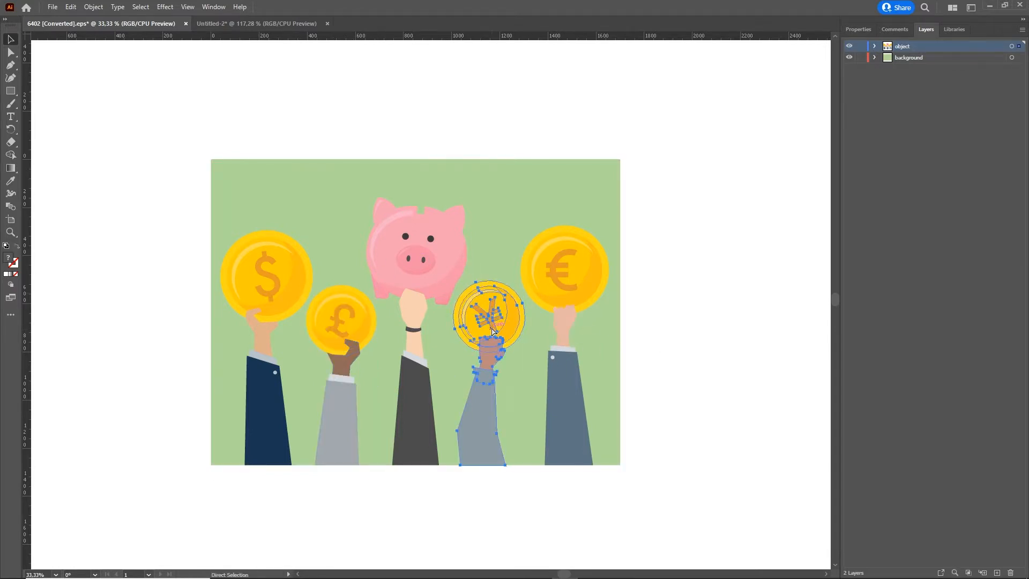
key(v)
click(682, 319)
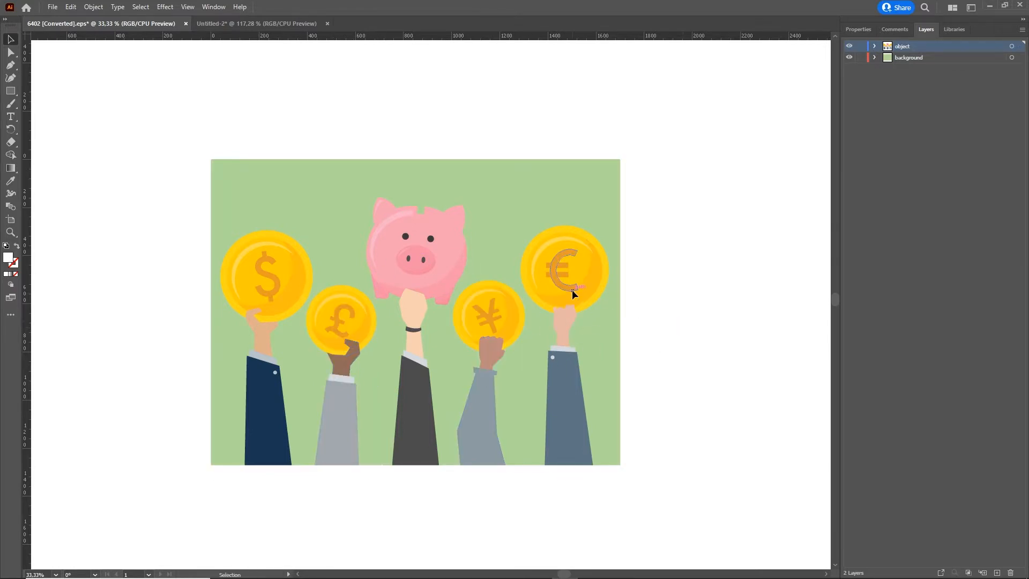
click(571, 289)
key(a)
key(v)
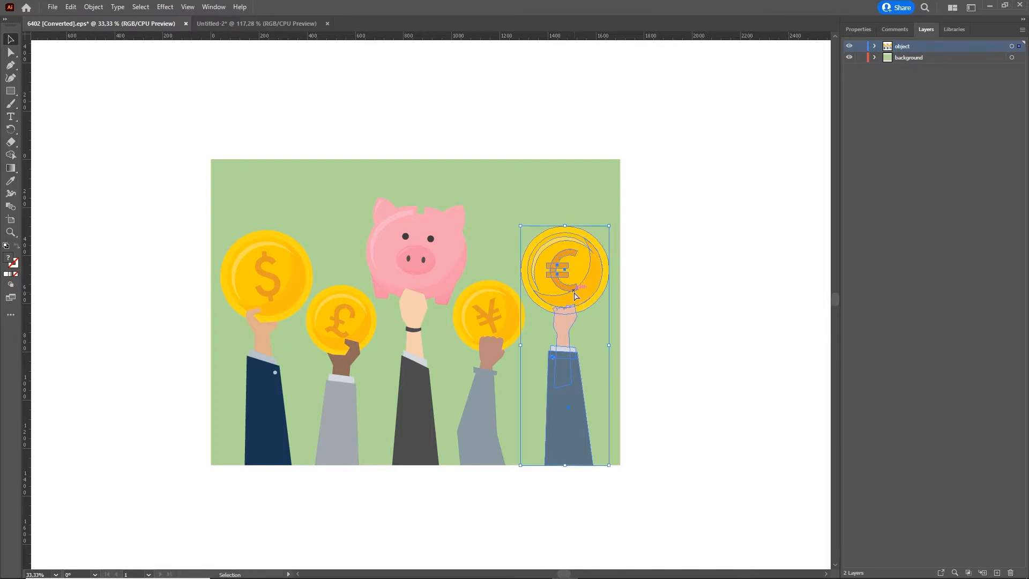
Step: Hide the selection edges, show the artboard of the 6402 illustration again and clear the selection
key(ctrl+h)
key(ctrl+shift+h)
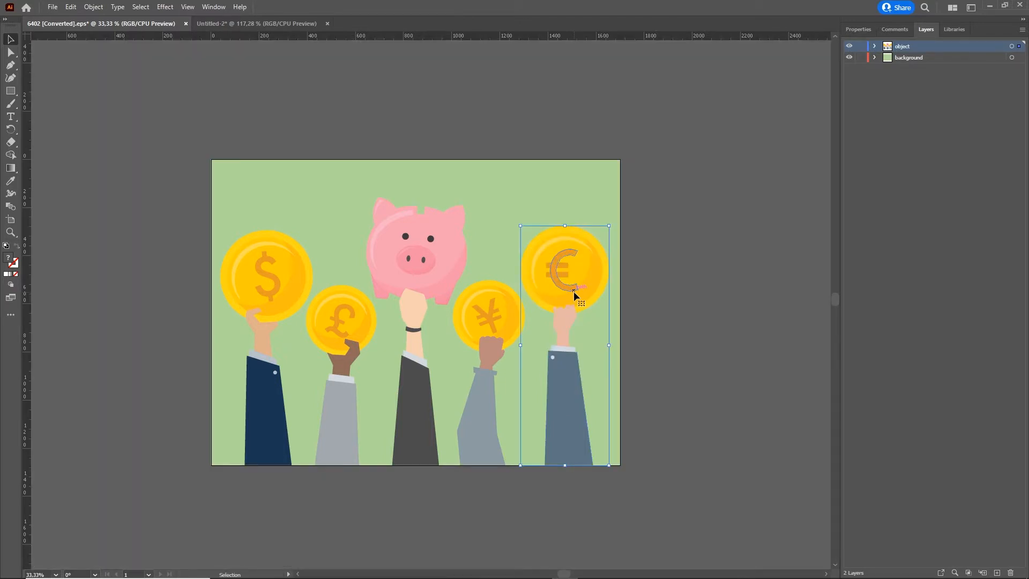
click(732, 304)
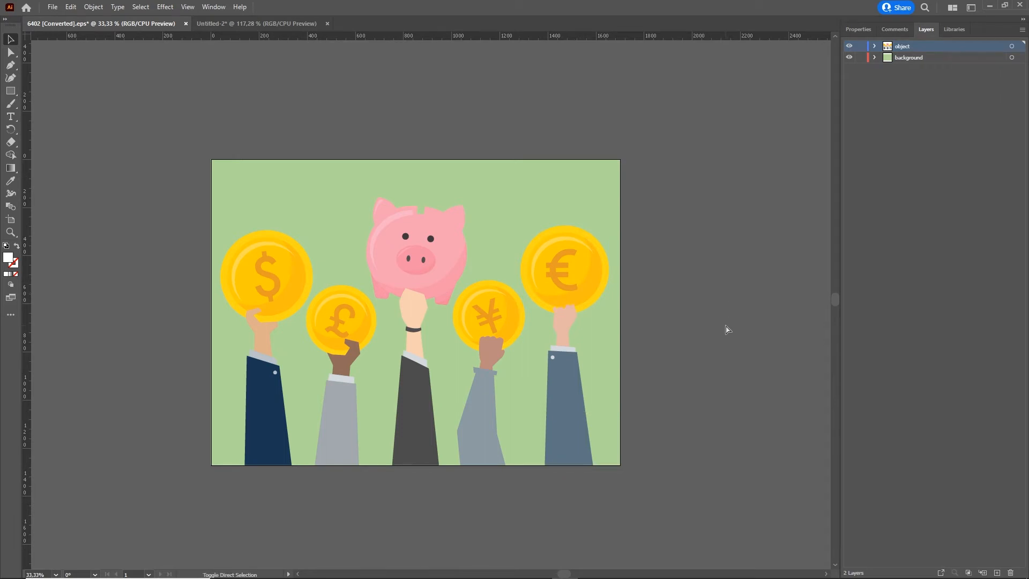
key(ctrl+shift+h)
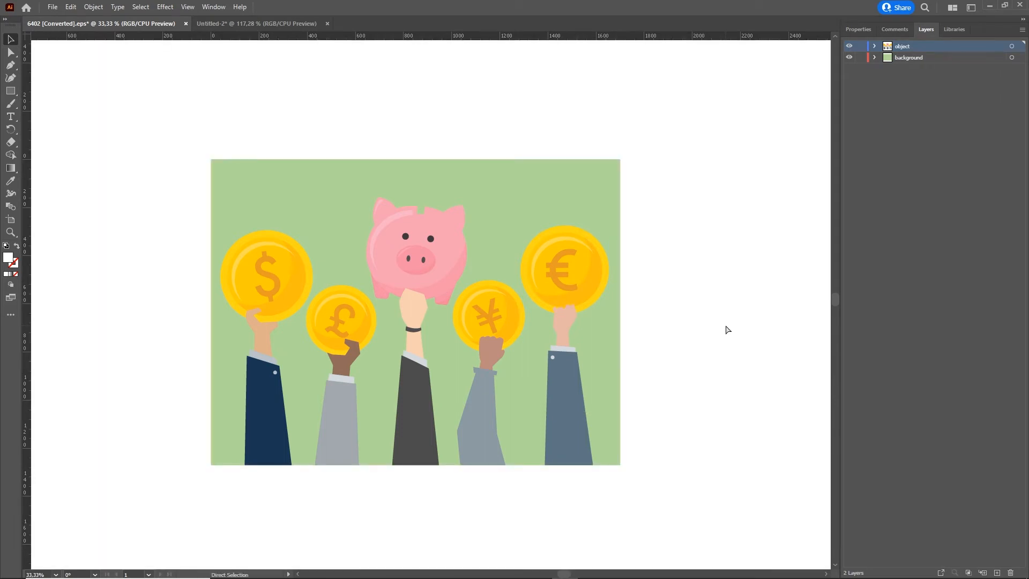
key(ctrl+shift+h)
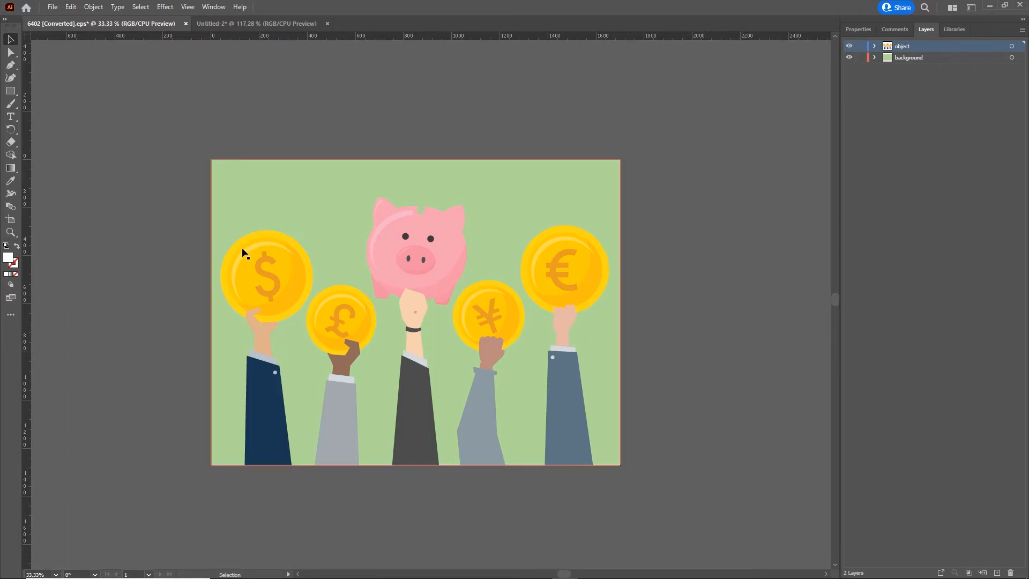
Step: Ungroup the dollar, pound, yen and euro coins from the arms holding them
click(259, 268)
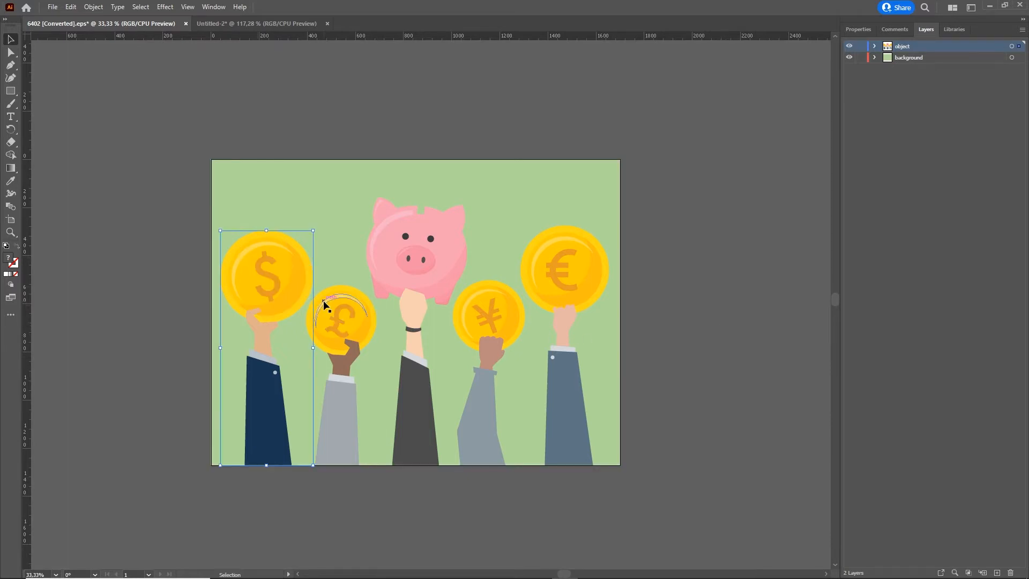
key(ctrl+shift+a)
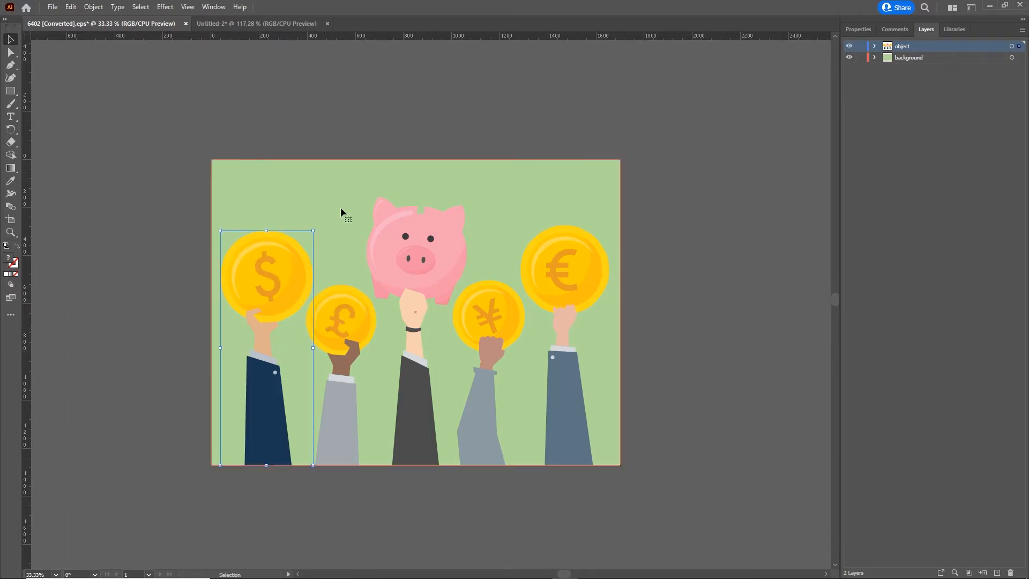
click(259, 255)
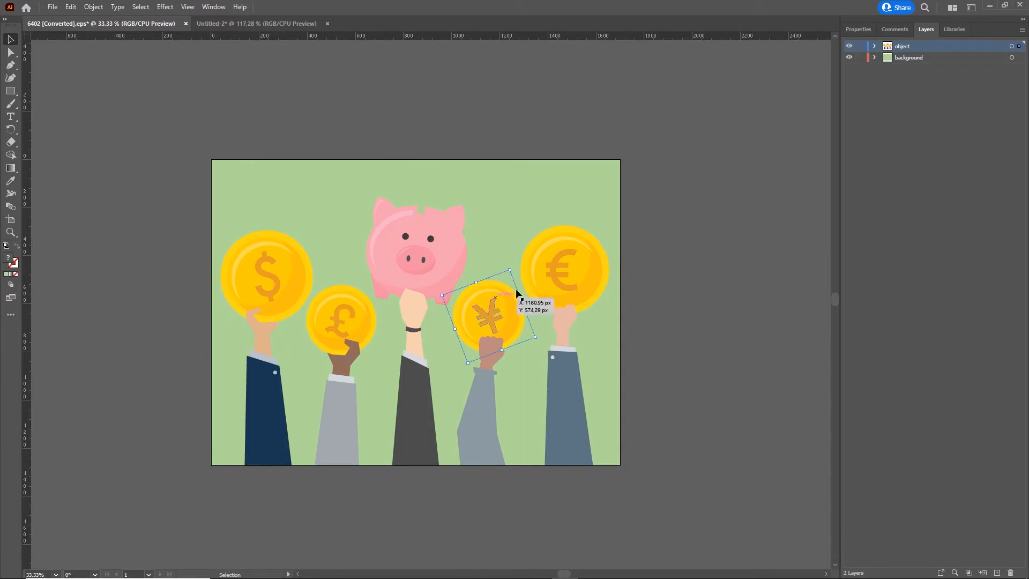
click(557, 276)
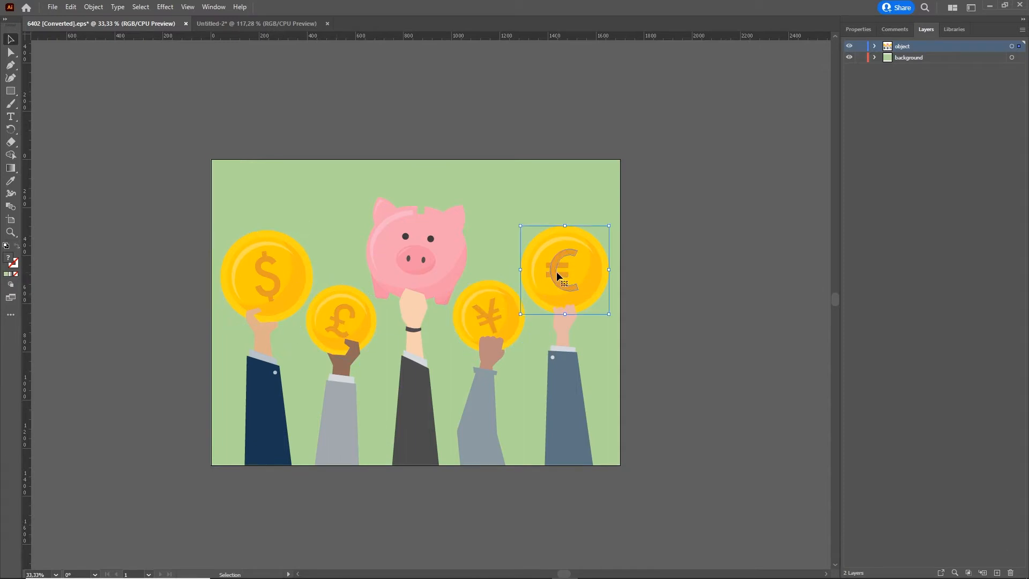
Step: Select the dollar, pound, yen and euro coins together and copy them into the Untitled-2 document
click(266, 264)
shift+click(339, 315)
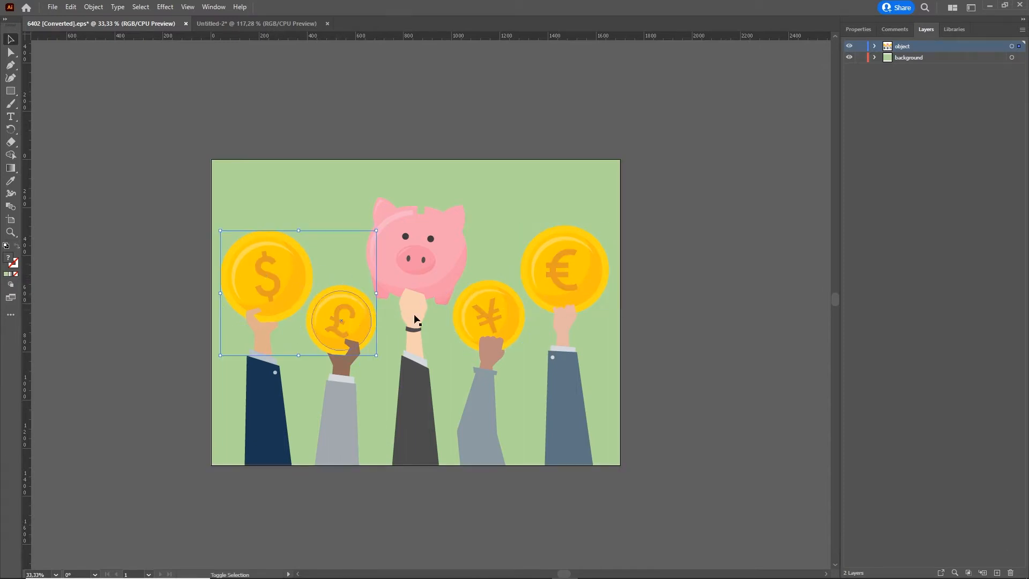
shift+click(488, 310)
shift+click(557, 276)
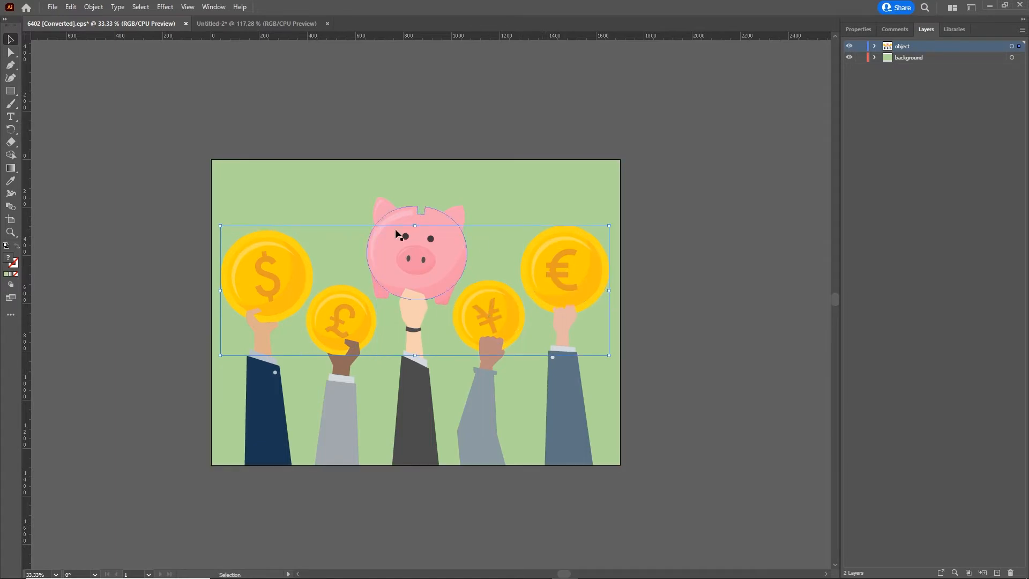
drag(563, 261, 277, 21)
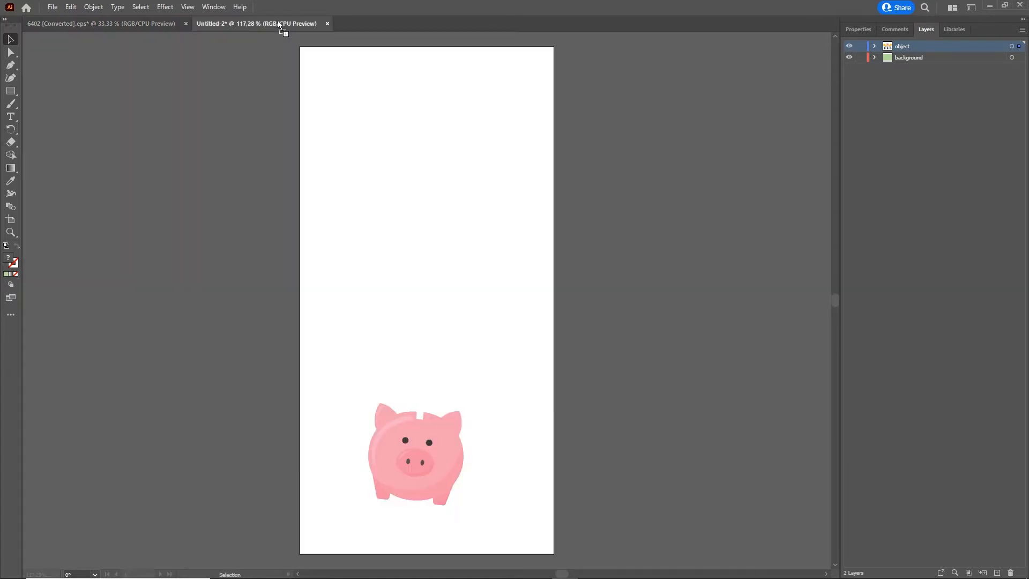
drag(448, 241, 458, 272)
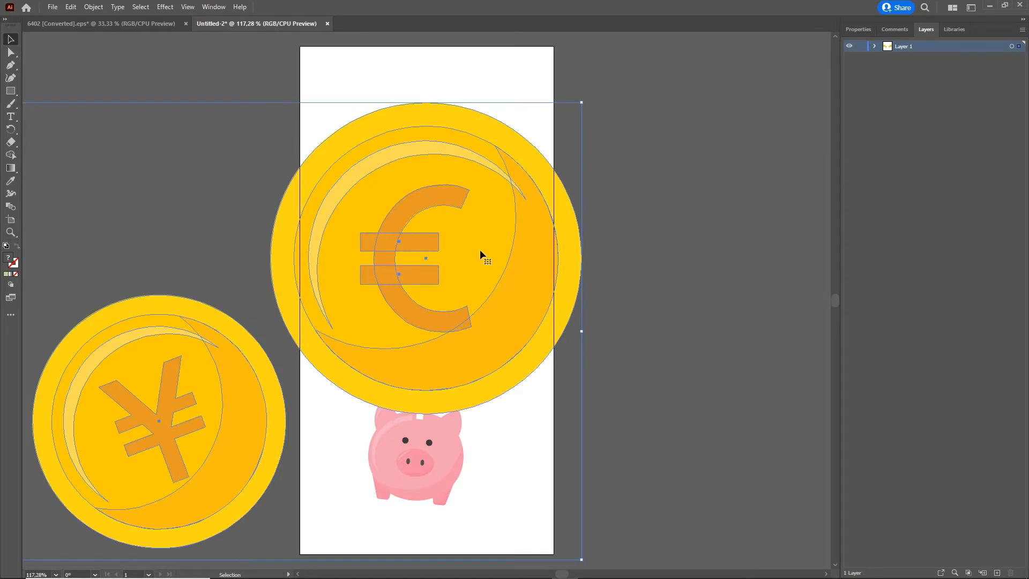
Step: Scale the four coins down together proportionally and place them across the artboard above the pig
scroll(480, 249, right, 2)
scroll(457, 236, down, 1)
scroll(458, 242, down, 3)
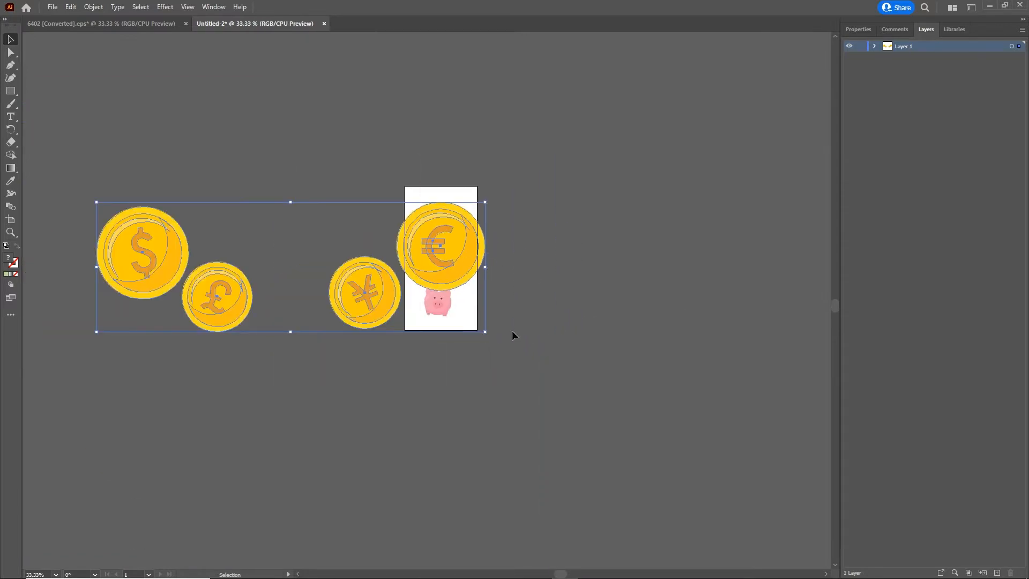
drag(486, 332, 475, 242)
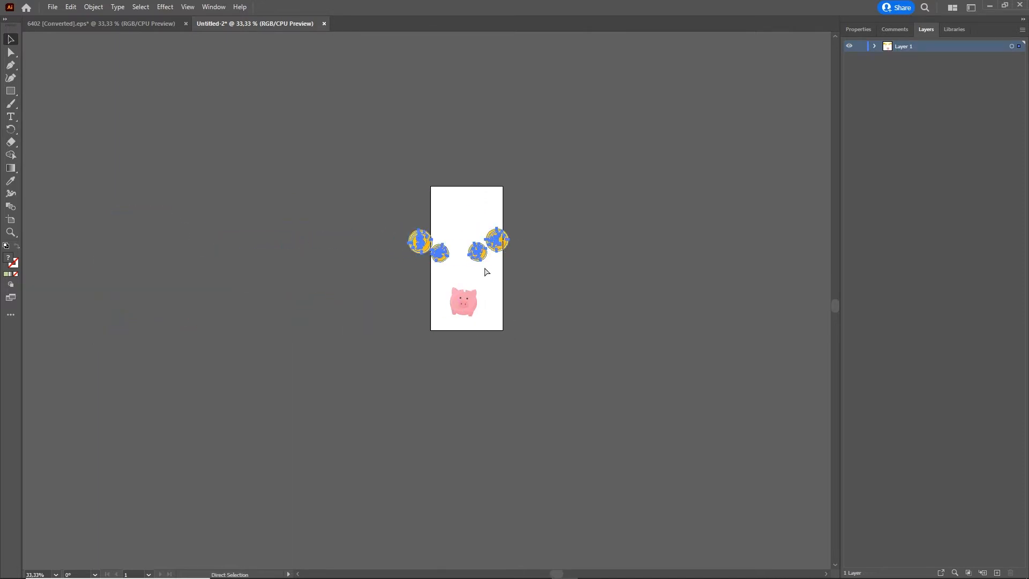
Step: Spread the coins above the pig: euro highest, dollar below it, yen lower on the opposite side, pound just above the pig
key(ctrl+=)
key(ctrl+=)
key(ctrl+=)
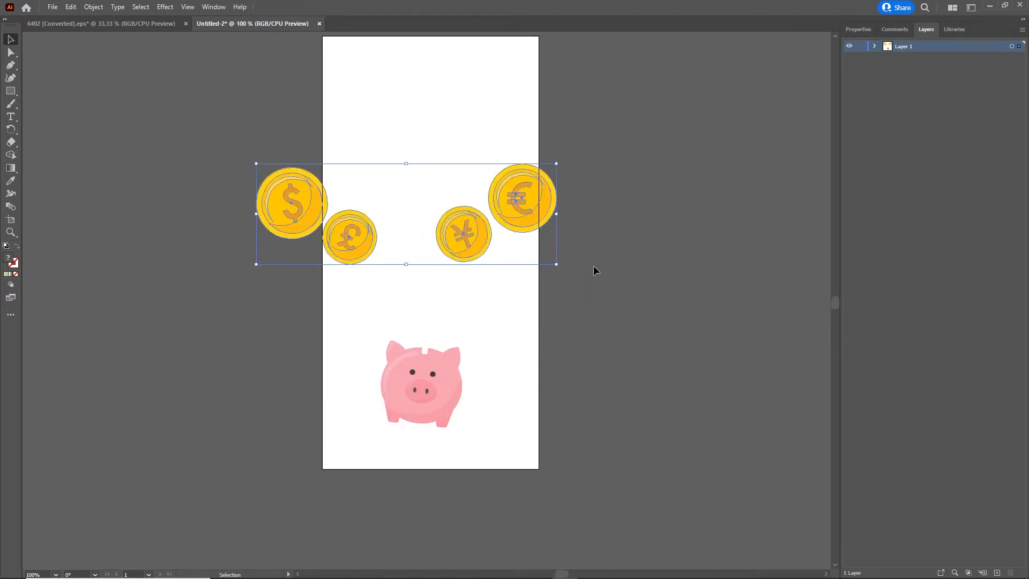
click(593, 265)
drag(520, 201, 445, 124)
drag(444, 234, 455, 247)
drag(379, 266, 402, 322)
drag(291, 215, 375, 216)
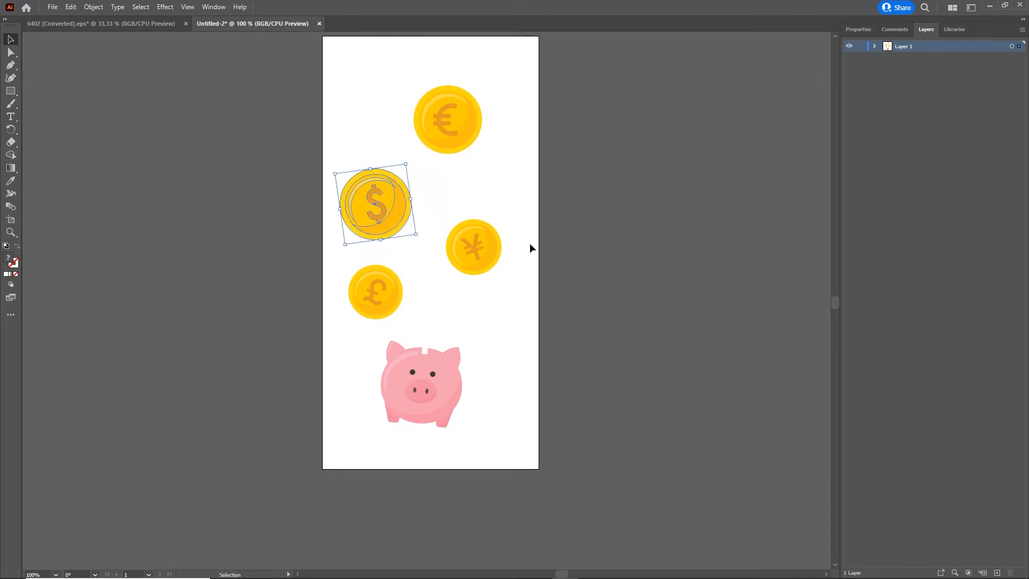
click(530, 244)
Step: Enlarge the yen and pound coins to about the size of the others and move the dollar coin slightly up
click(474, 260)
drag(511, 265, 530, 273)
click(396, 292)
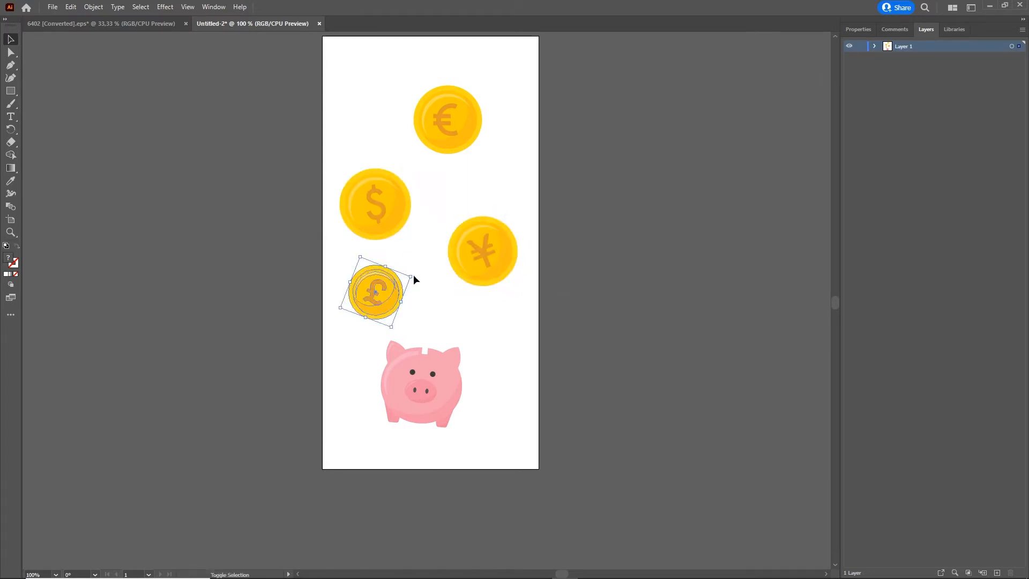
drag(411, 276, 434, 270)
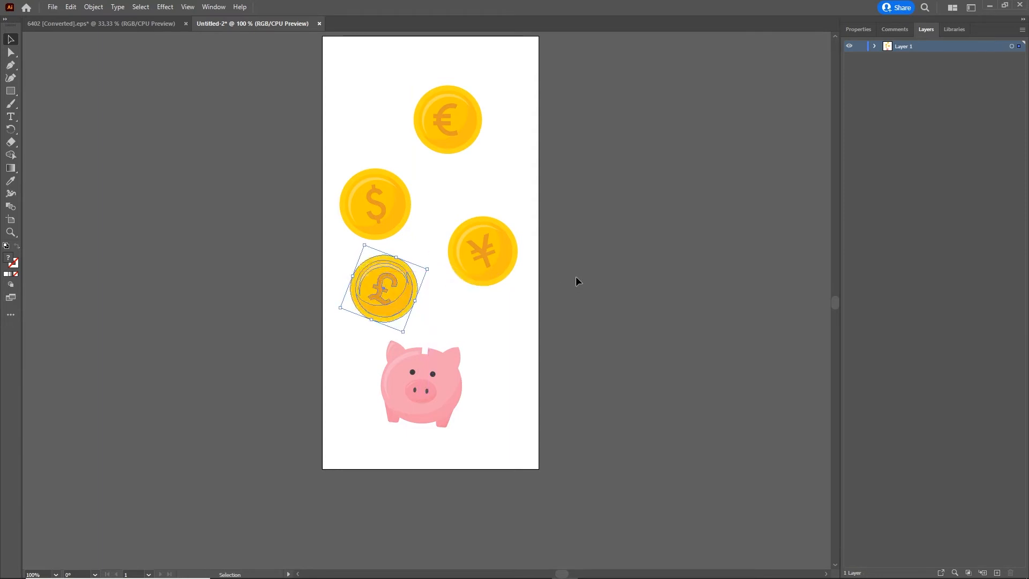
click(576, 275)
drag(386, 211, 383, 185)
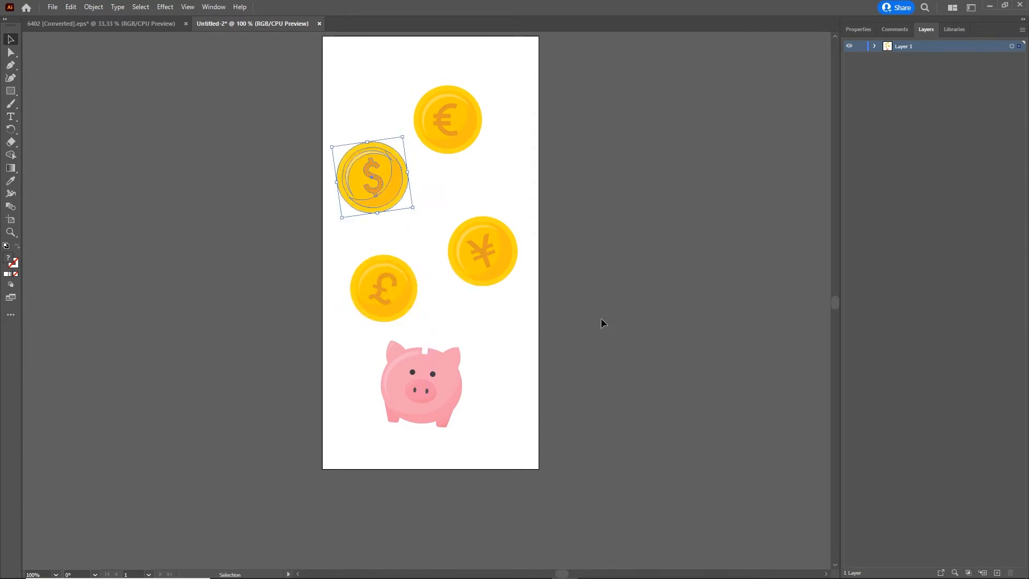
Step: Release the groups in Layer 1 to separate layers with the Sequence option
click(875, 46)
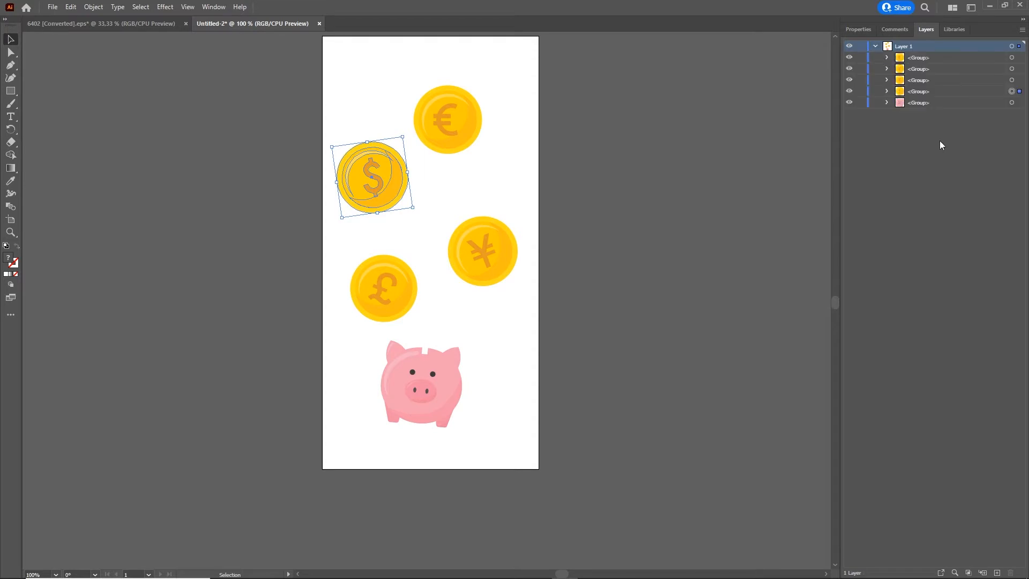
click(874, 46)
click(908, 45)
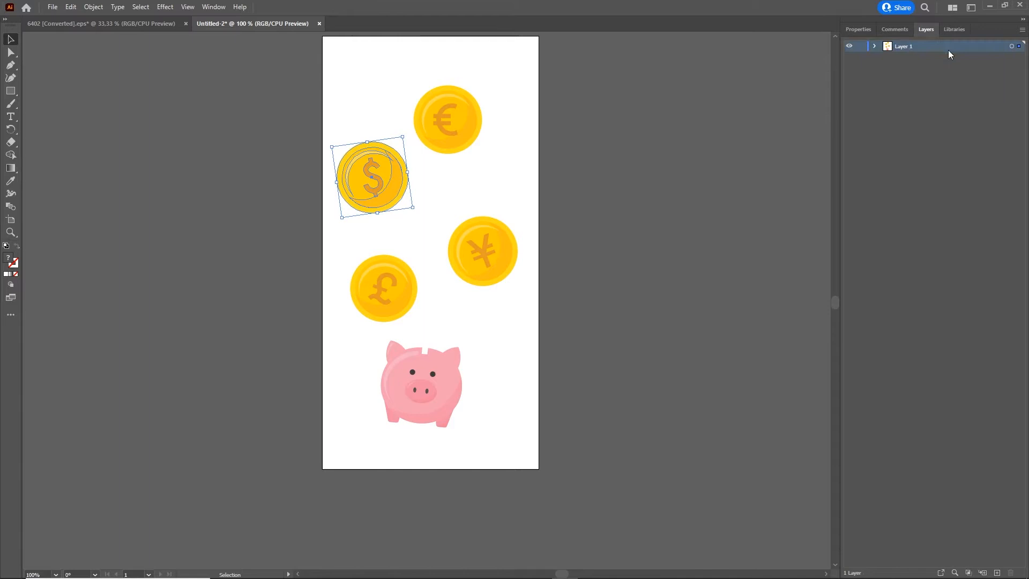
click(1022, 30)
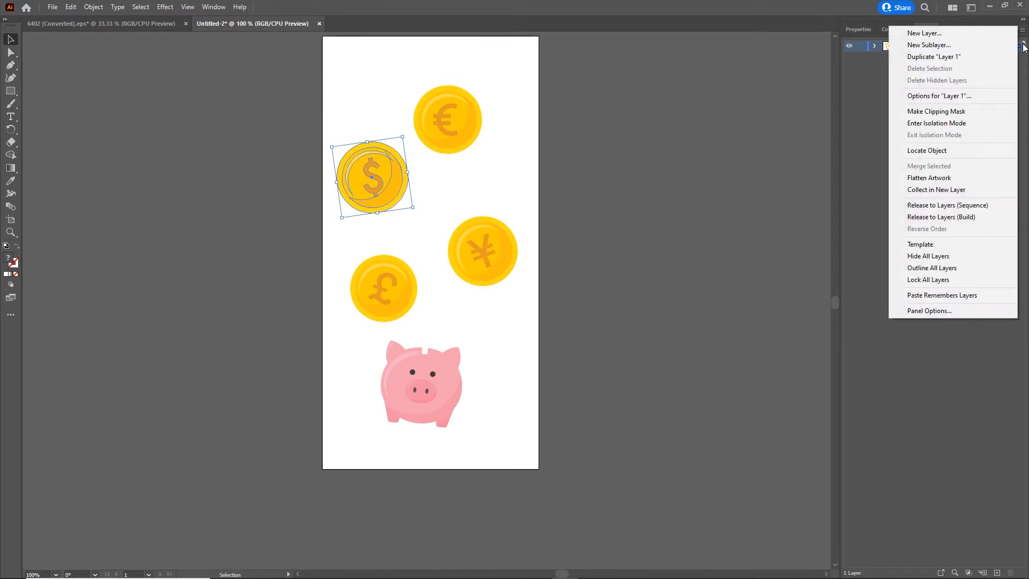
click(948, 206)
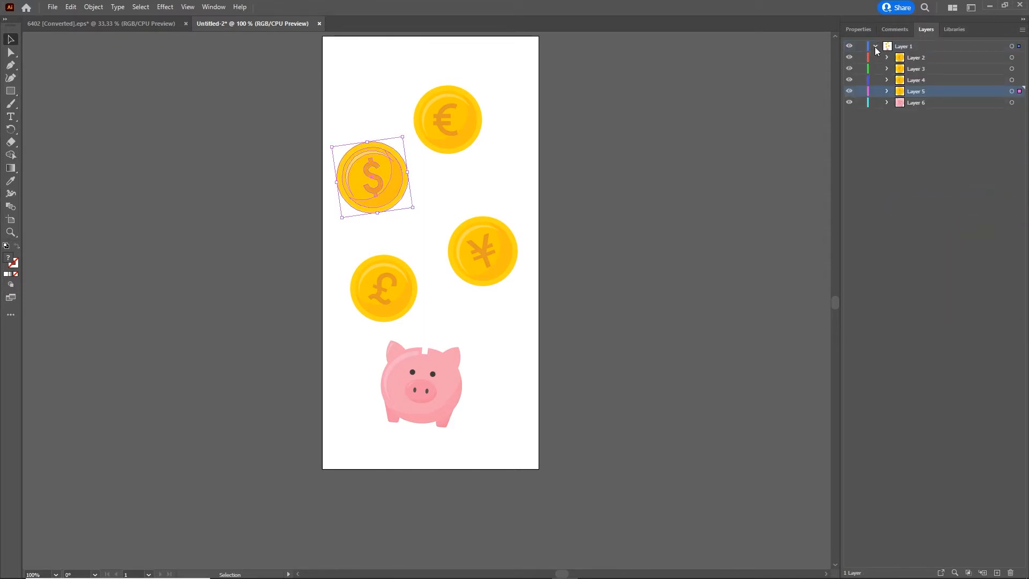
Step: Move Layer 2 through Layer 6 out of Layer 1 so they become top-level layers
click(876, 47)
click(876, 47)
click(917, 56)
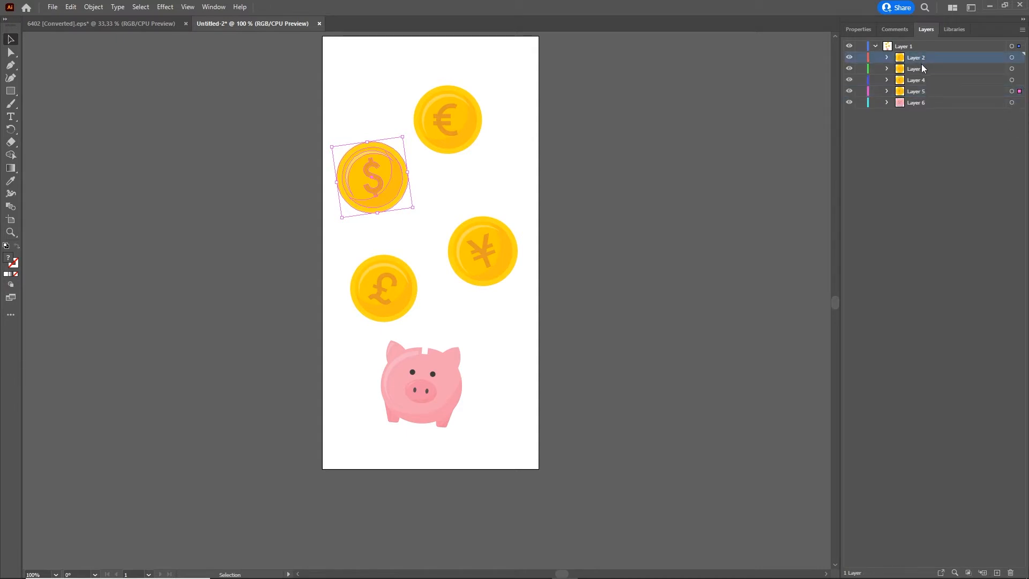
shift+click(917, 103)
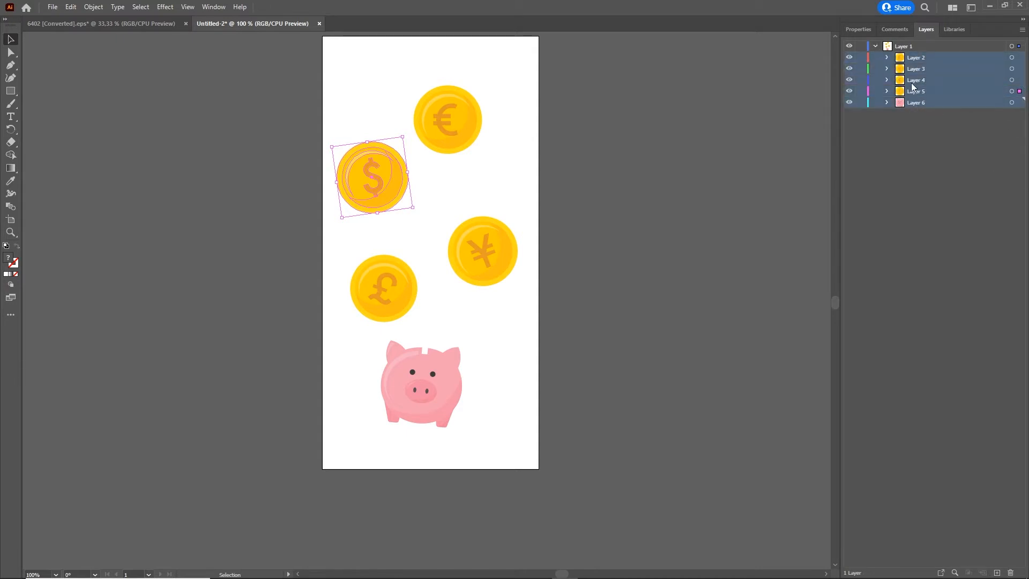
drag(910, 82, 895, 161)
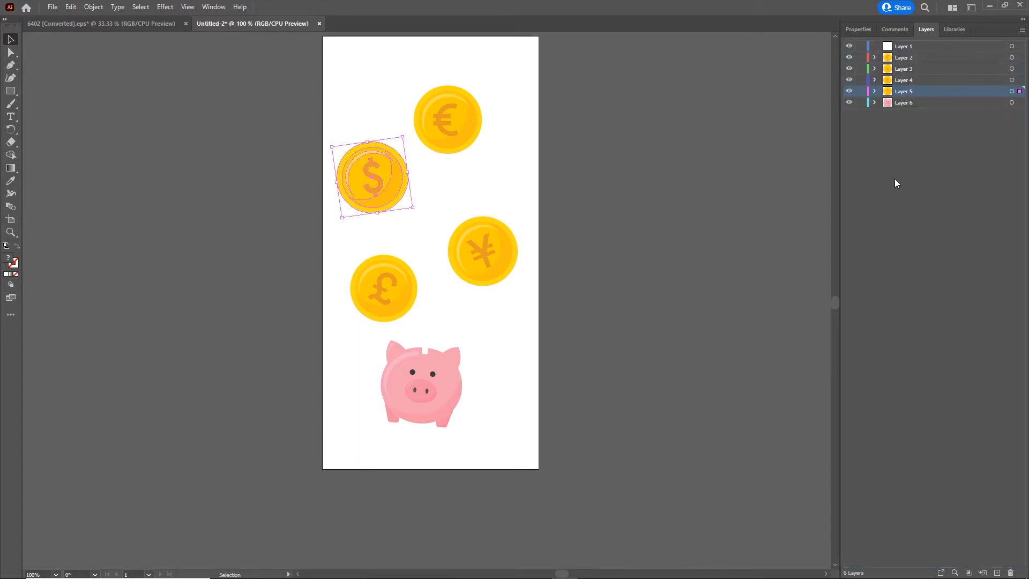
Step: Delete the empty Layer 1, deselect the artwork and save the document
click(900, 45)
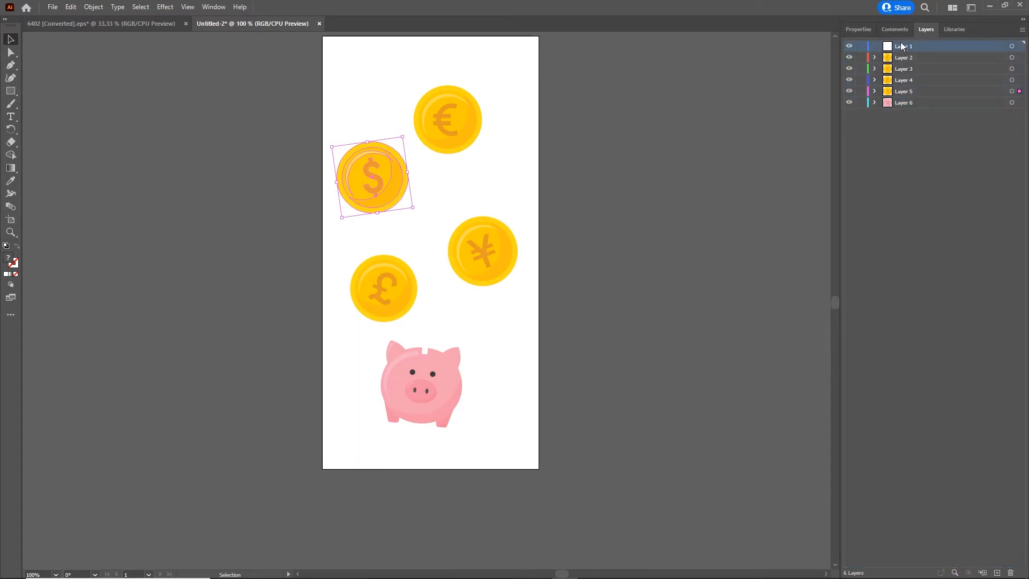
click(1011, 573)
click(677, 400)
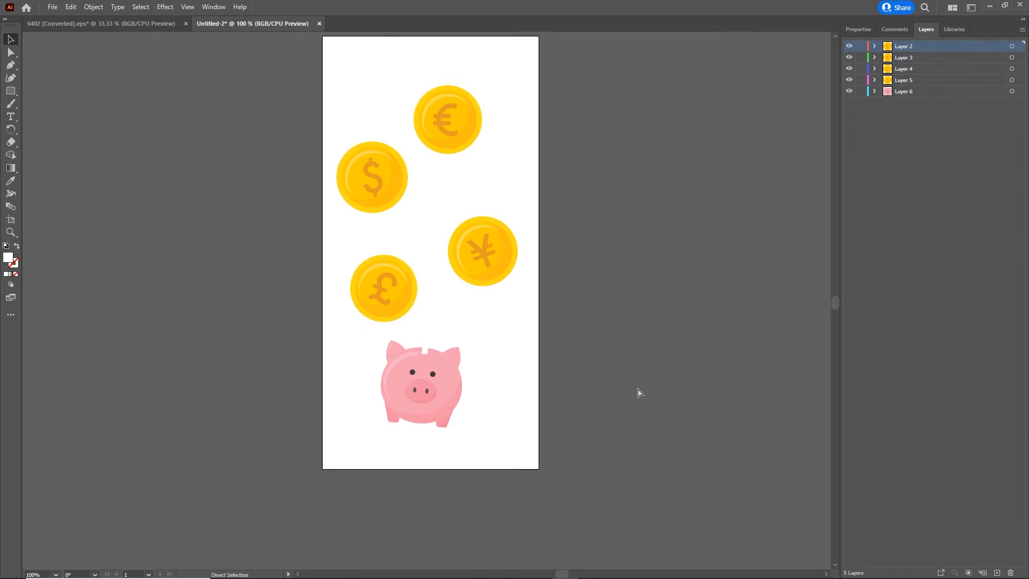
key(ctrl+s)
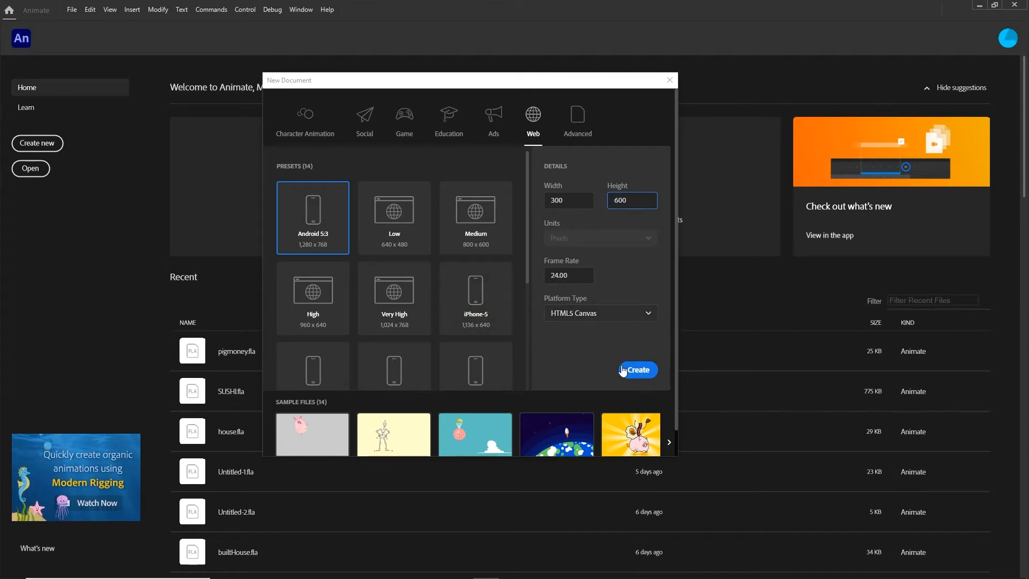
Step: Switch to Adobe Animate and create a 300 x 600 HTML5 Canvas document at 24 fps
click(647, 370)
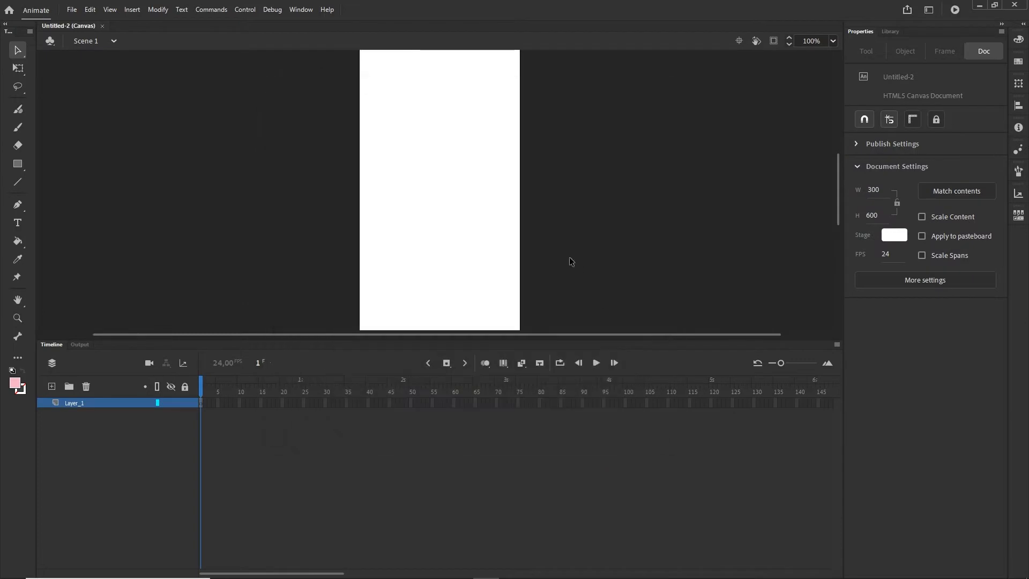
Step: Open the illustrator folder inside the tutorial folder in File Explorer and move its window clear of the stage
mouse_move(433, 572)
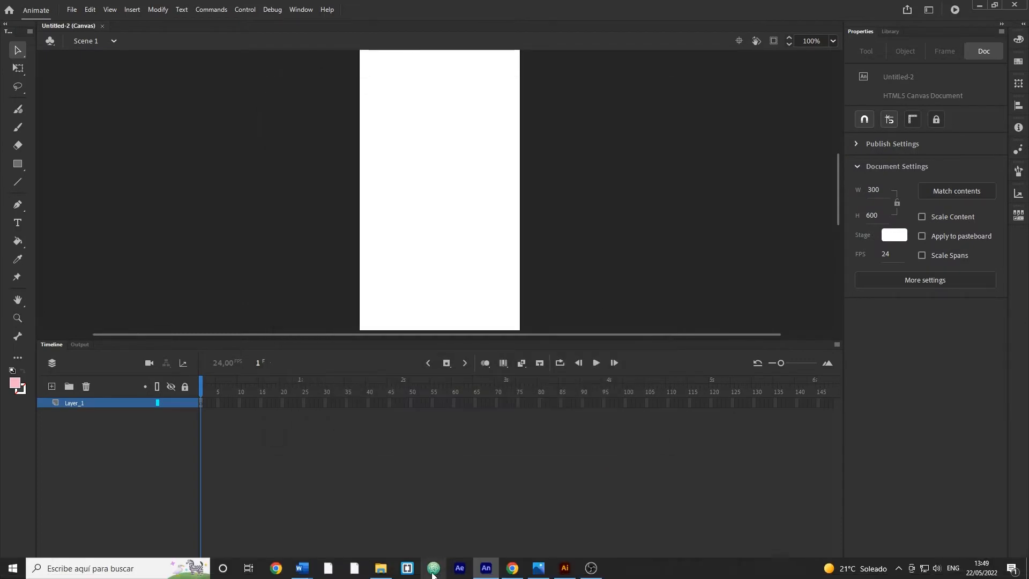
click(380, 568)
click(498, 130)
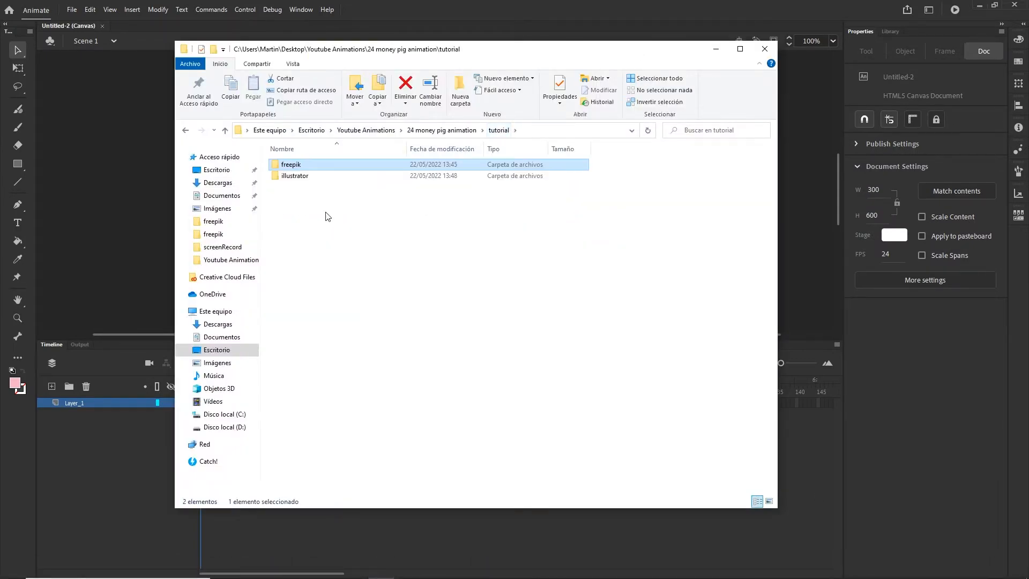
double_click(298, 177)
drag(613, 54, 607, 200)
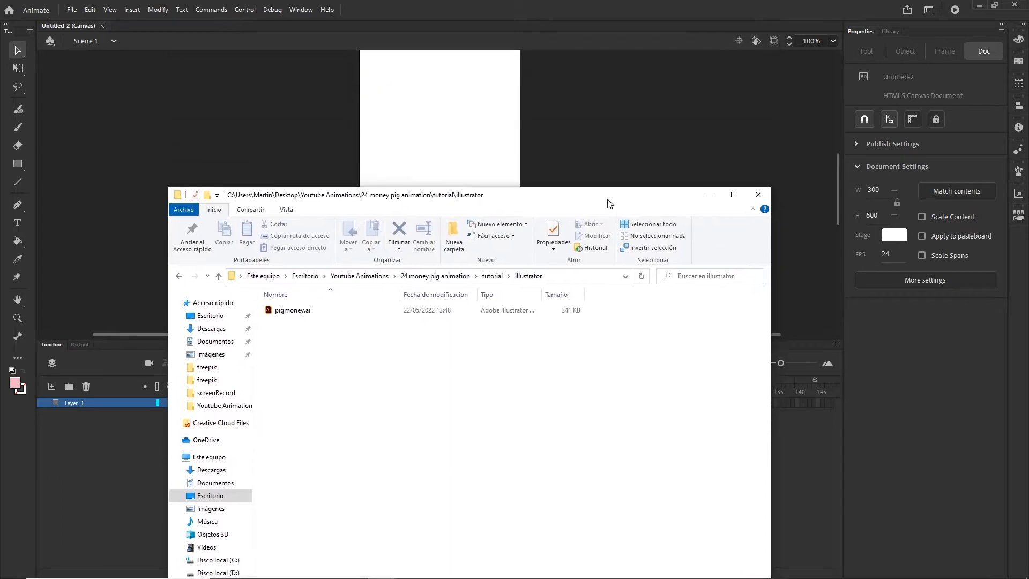
Step: Import pigmoney.ai to the stage with all layers converted to Animate layers and objects placed at their original position
click(287, 312)
drag(287, 312, 412, 140)
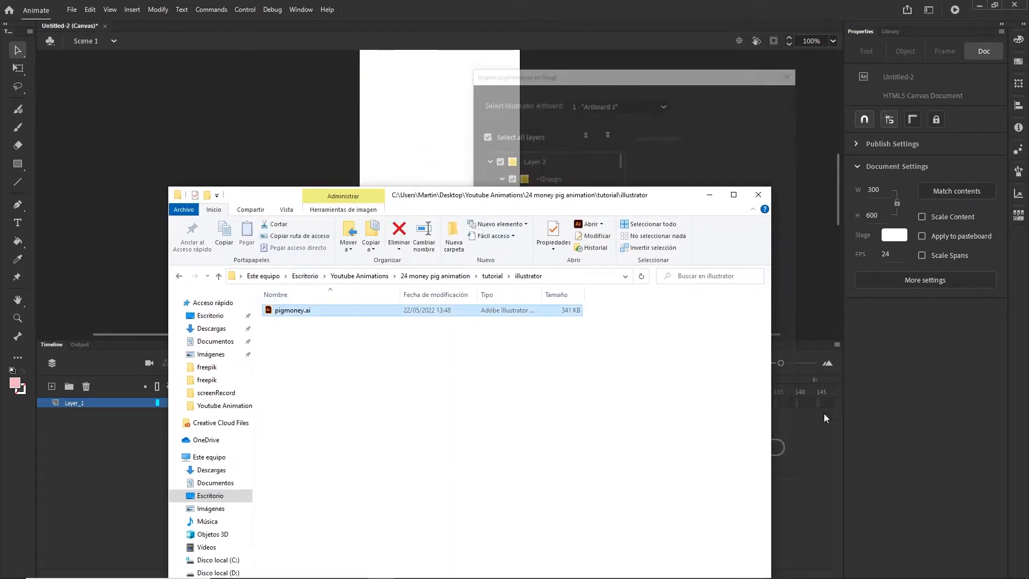
click(713, 175)
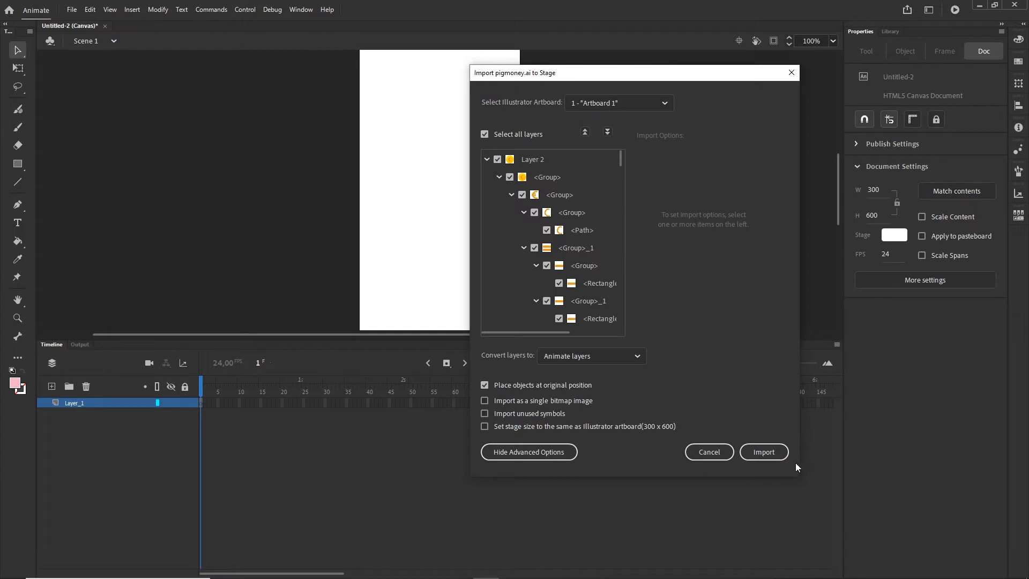
click(761, 453)
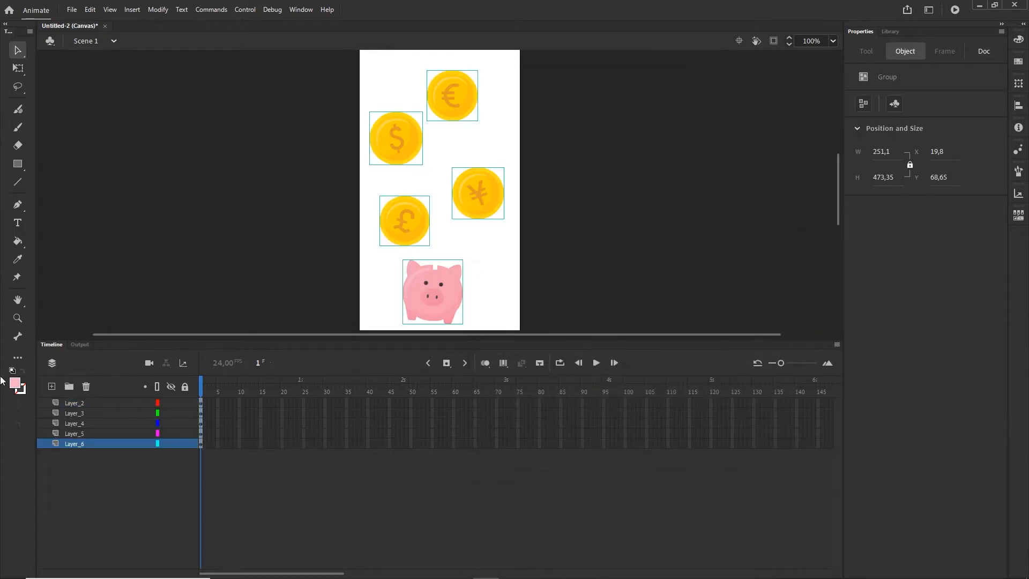
click(117, 468)
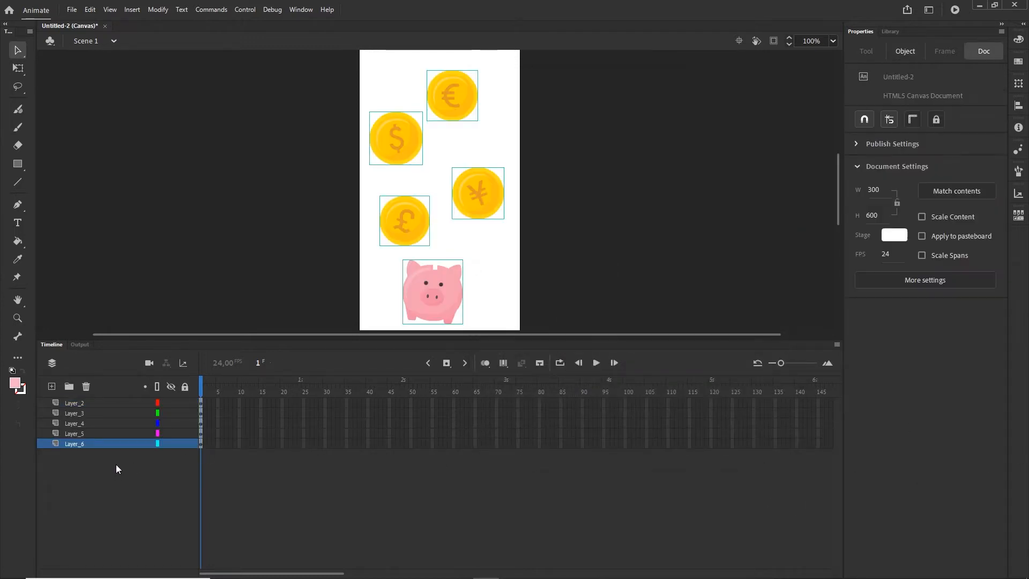
Step: Rename Layer_6, which holds the piggy bank, as pig
click(68, 444)
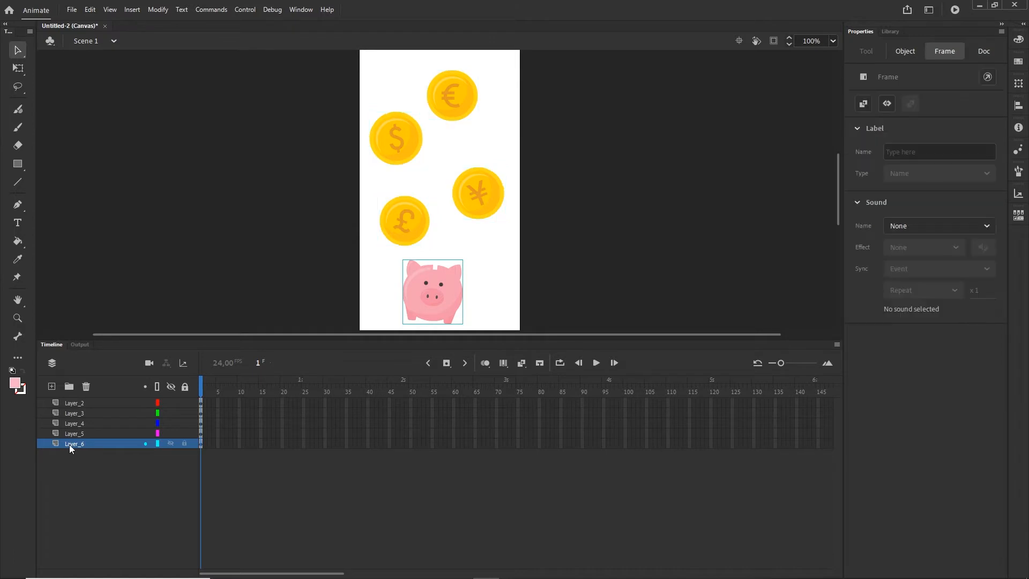
click(167, 442)
click(169, 442)
double_click(76, 444)
text(pig)
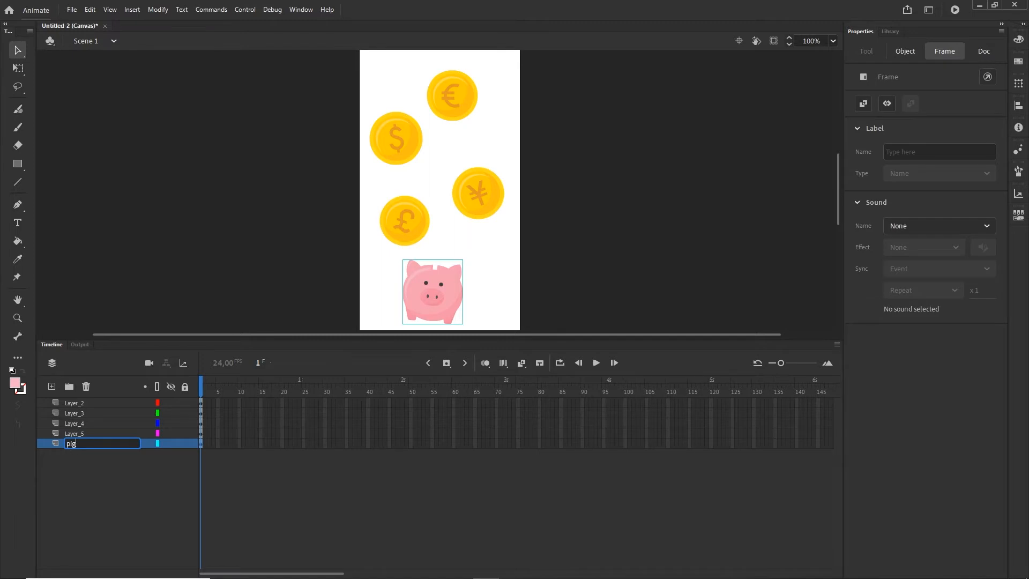
click(153, 482)
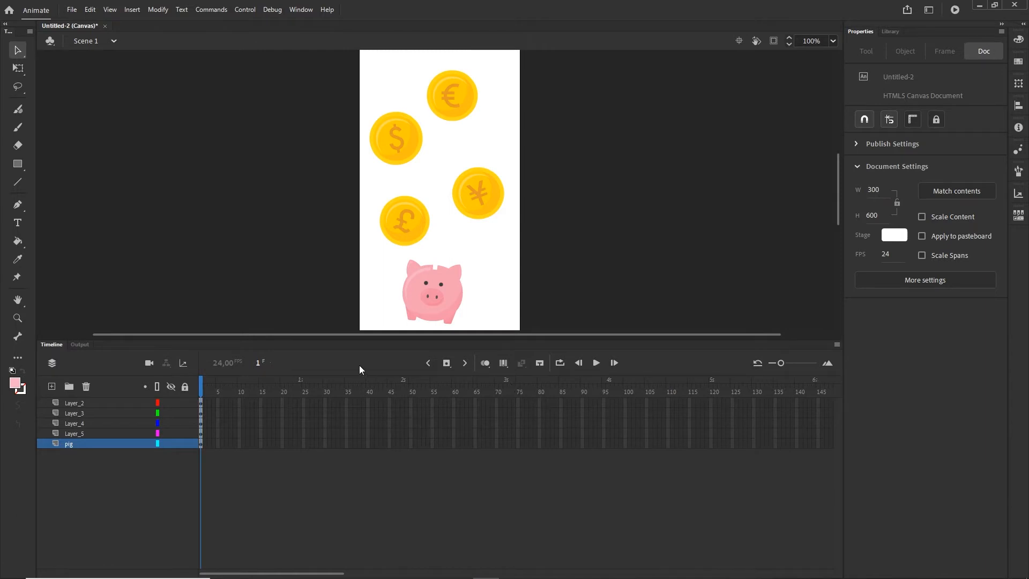
Step: Choose the Oval tool and set its fill to a bright light blue
click(24, 168)
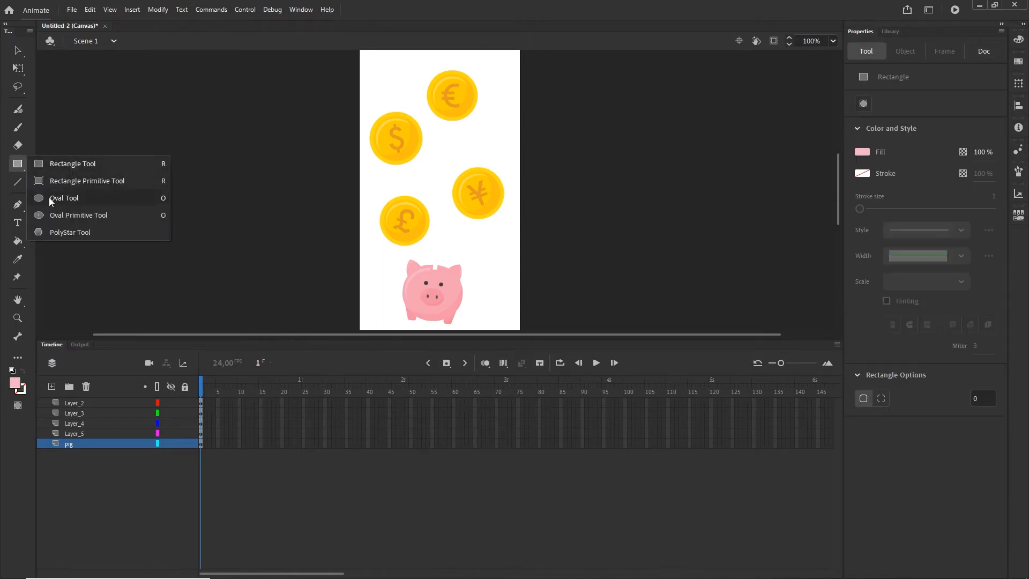
click(69, 197)
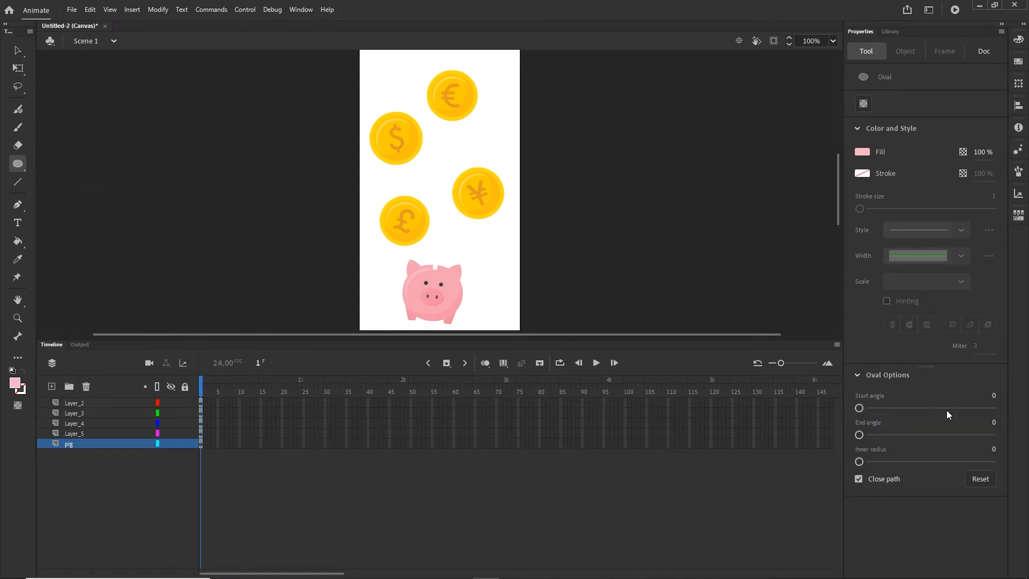
click(862, 153)
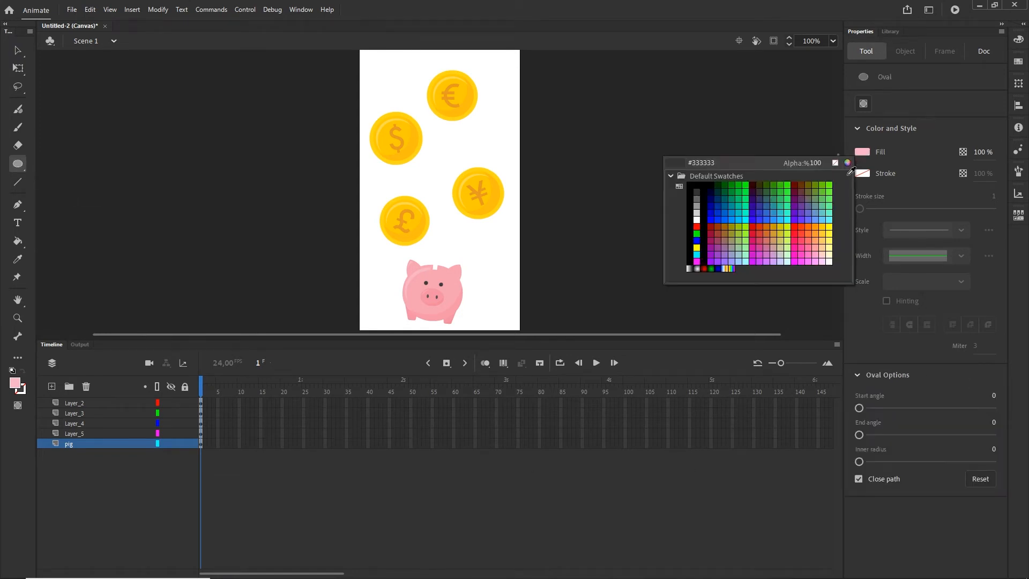
click(784, 216)
drag(638, 276, 628, 191)
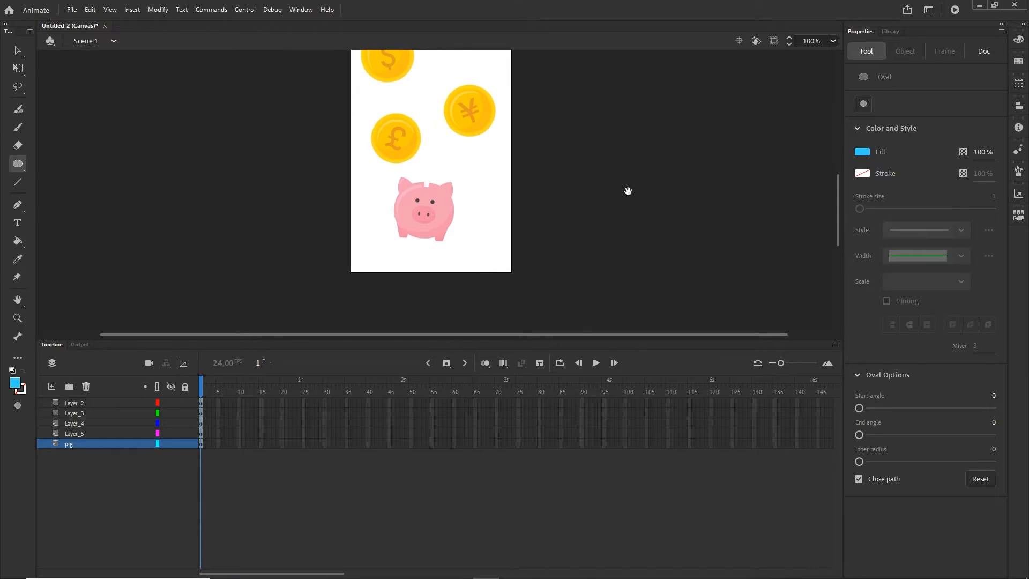
scroll(582, 255, down, 1)
drag(568, 302, 358, 105)
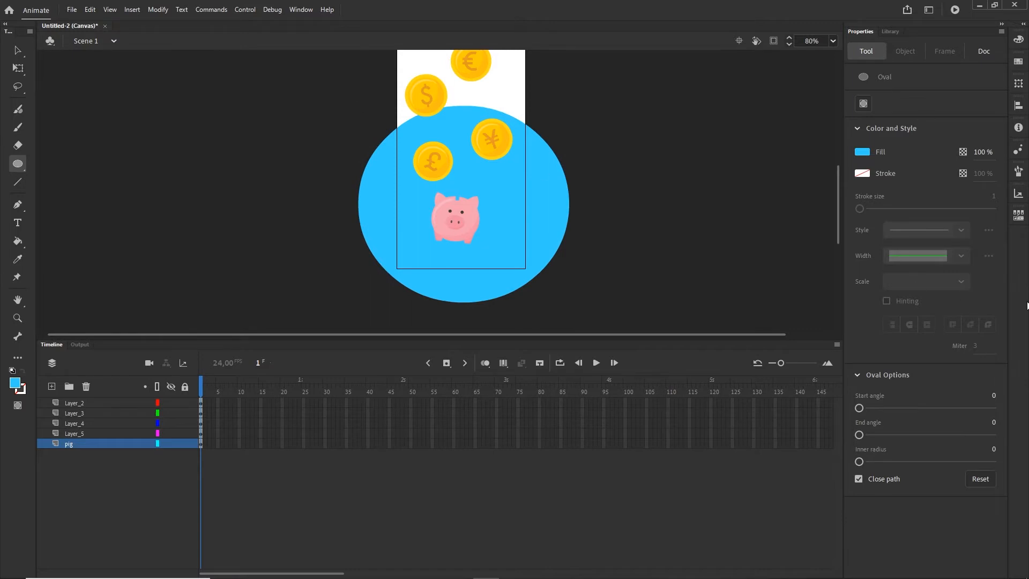
key(ctrl+z)
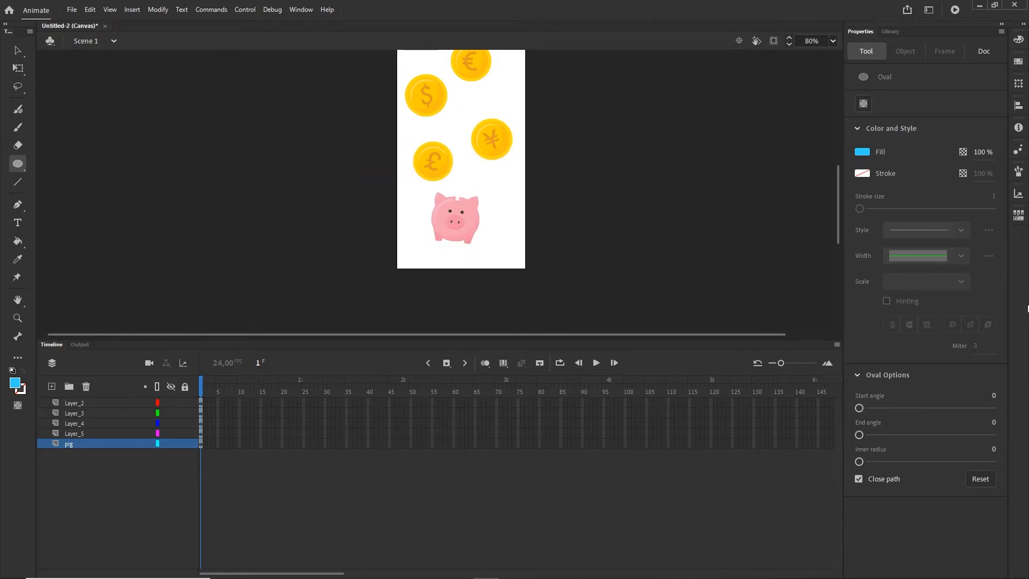
Step: Add a layer above Layer_2 and draw a blue oval of about 497 x 435 px across the lower stage
click(71, 403)
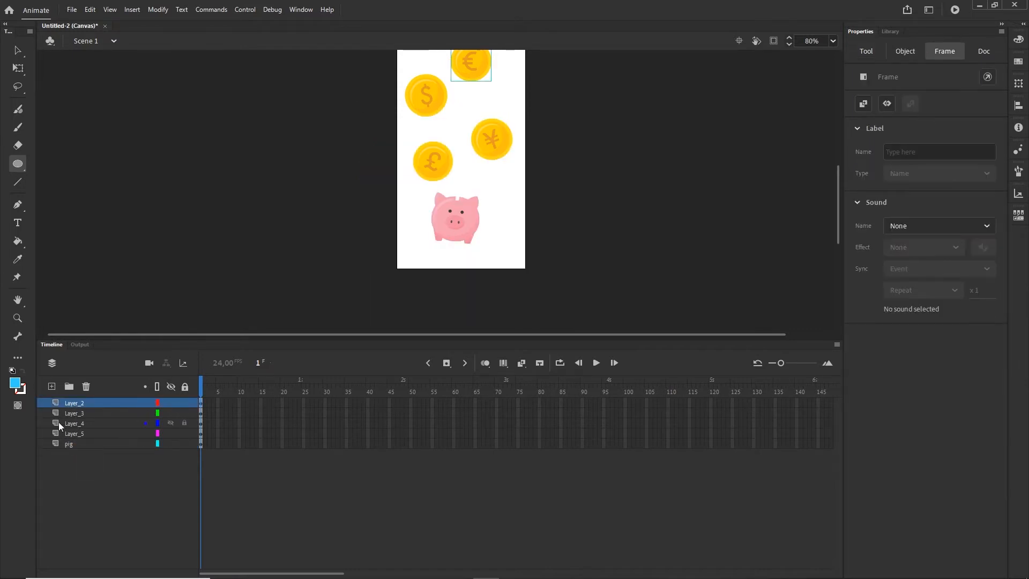
click(52, 386)
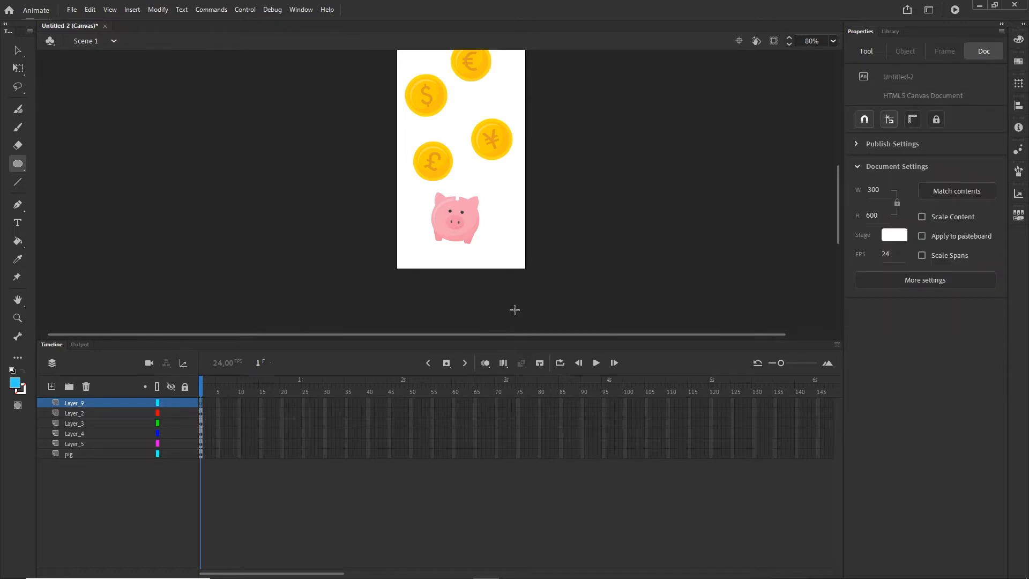
mouse_move(567, 312)
mouse_down()
mouse_move(513, 257)
mouse_move(381, 170)
mouse_move(365, 122)
mouse_move(356, 124)
mouse_up()
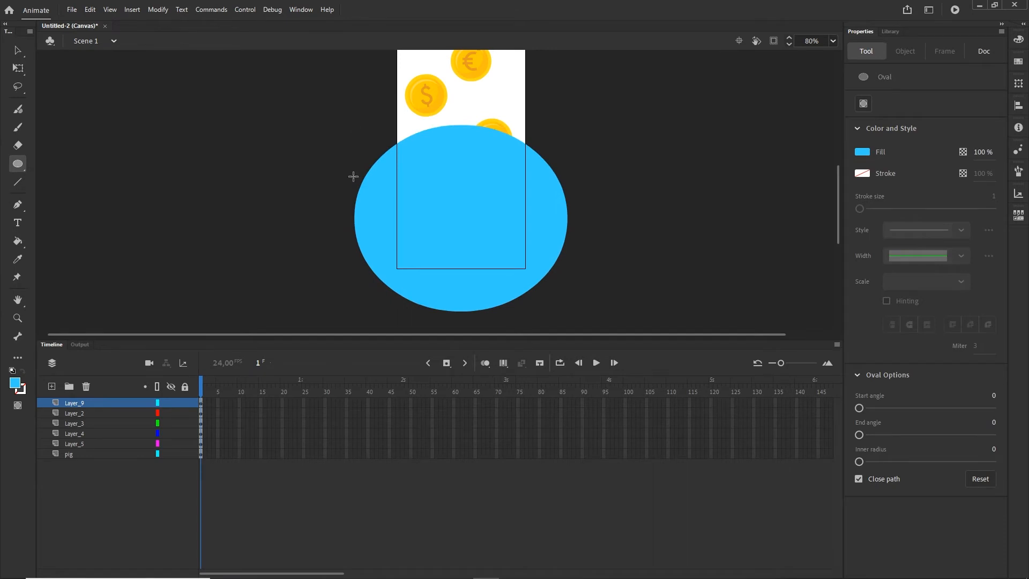
Step: Move the oval's layer below the pig layer and rename it BG
click(17, 50)
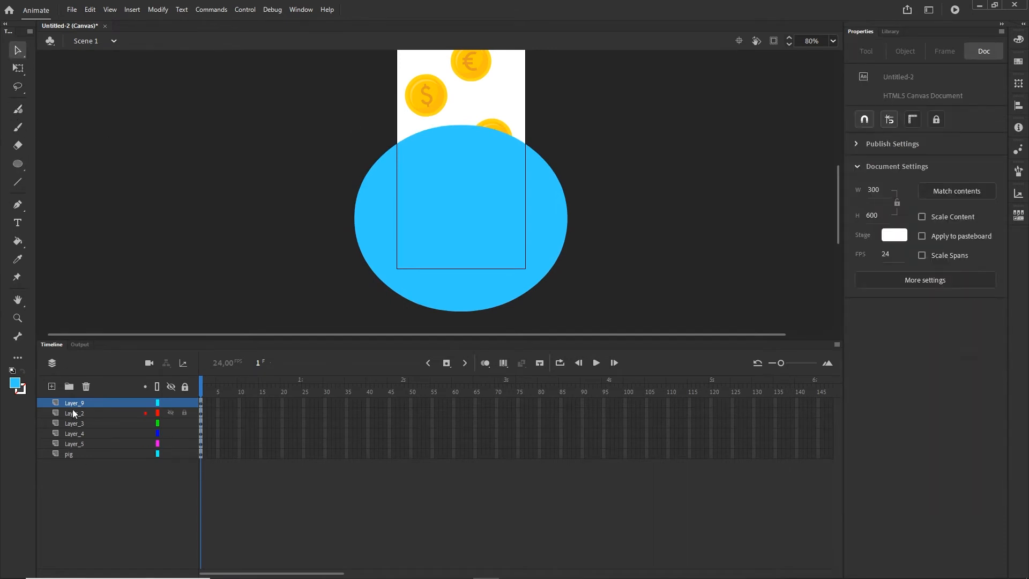
drag(75, 407, 75, 458)
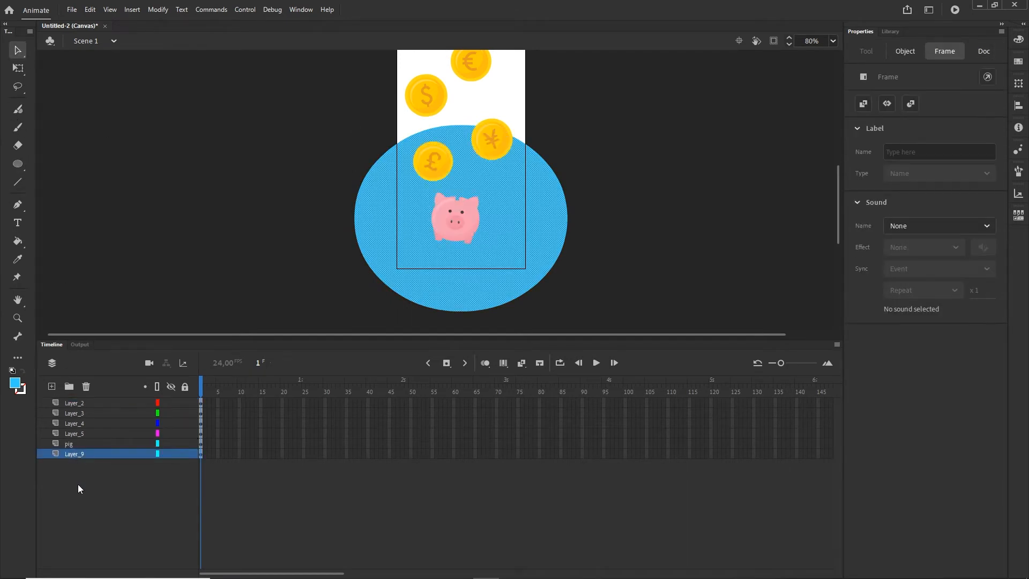
click(78, 484)
double_click(75, 454)
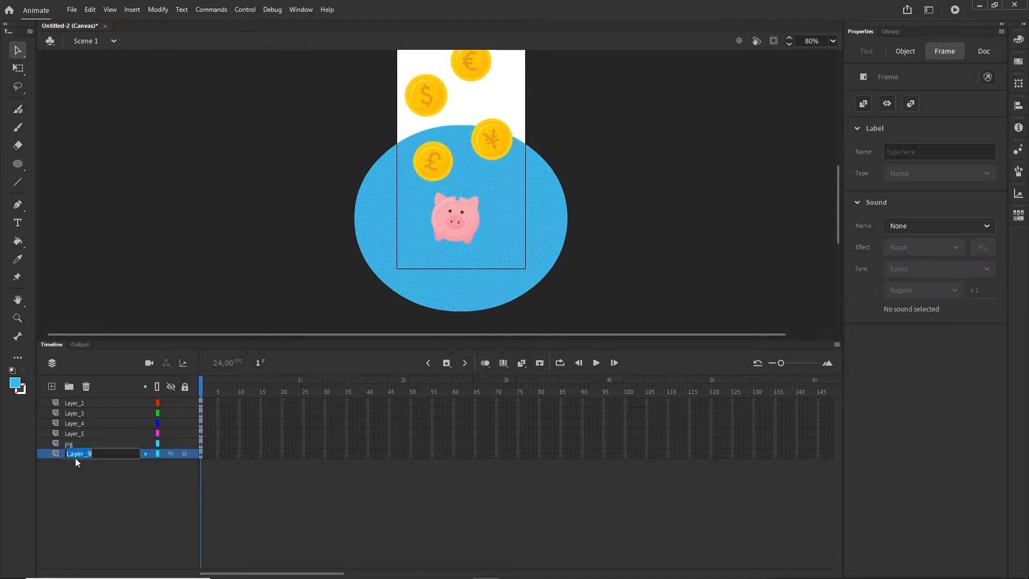
text(BG)
click(136, 465)
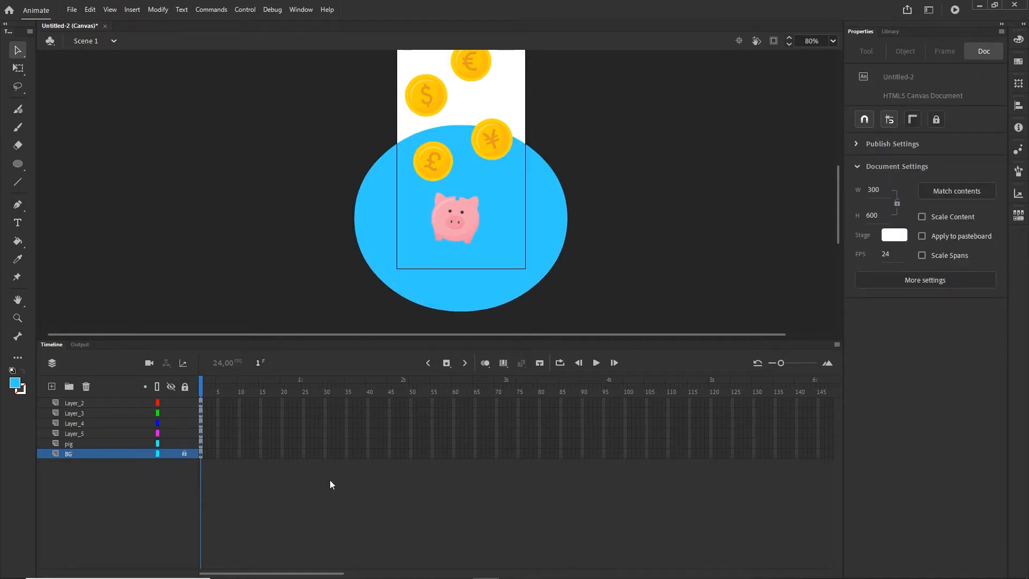
Step: Move the blue oval on the BG layer straight down to Y 293
mouse_move(685, 135)
mouse_down()
mouse_move(680, 225)
mouse_move(677, 154)
mouse_up()
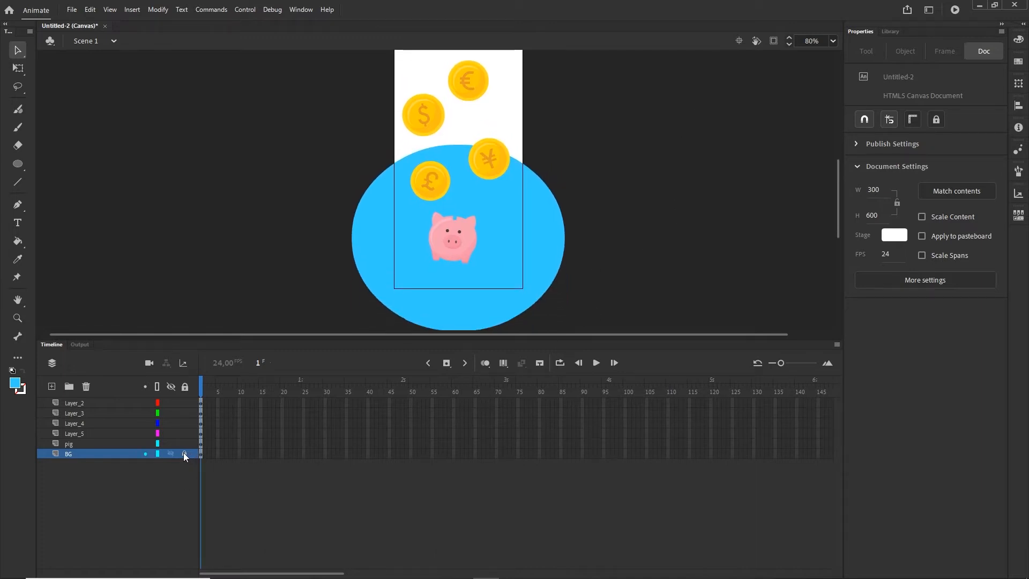
click(510, 243)
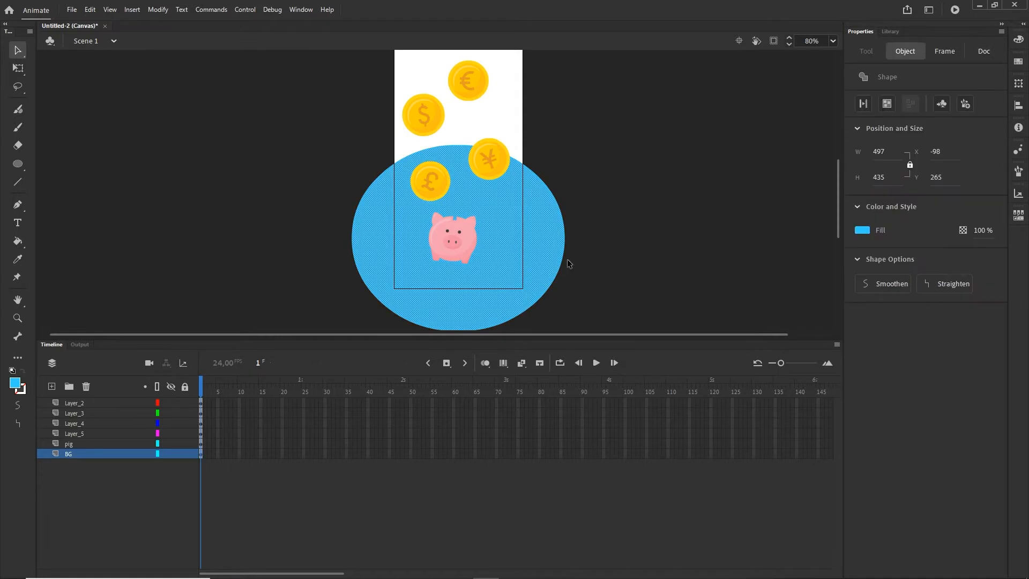
key(Down)
key(Down)
key(Down)
key(Down)
key(Down)
key(Down)
key(Down)
key(Down)
key(Down)
key(Down)
key(Down)
key(Down)
key(Down)
key(Down)
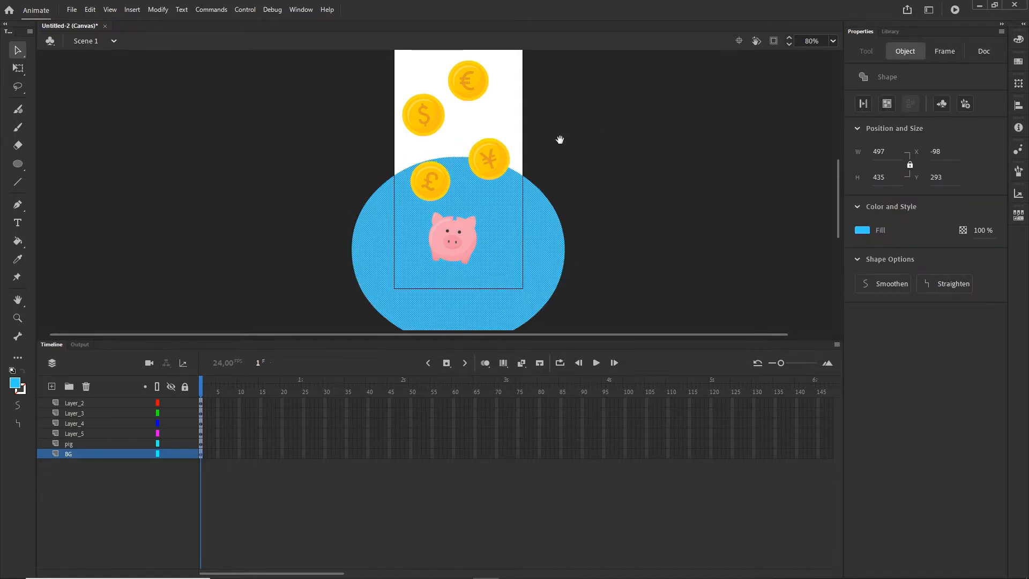
Step: Preview the stage with content outside its edges clipped, and lock the BG layer
scroll(563, 150, up, 1)
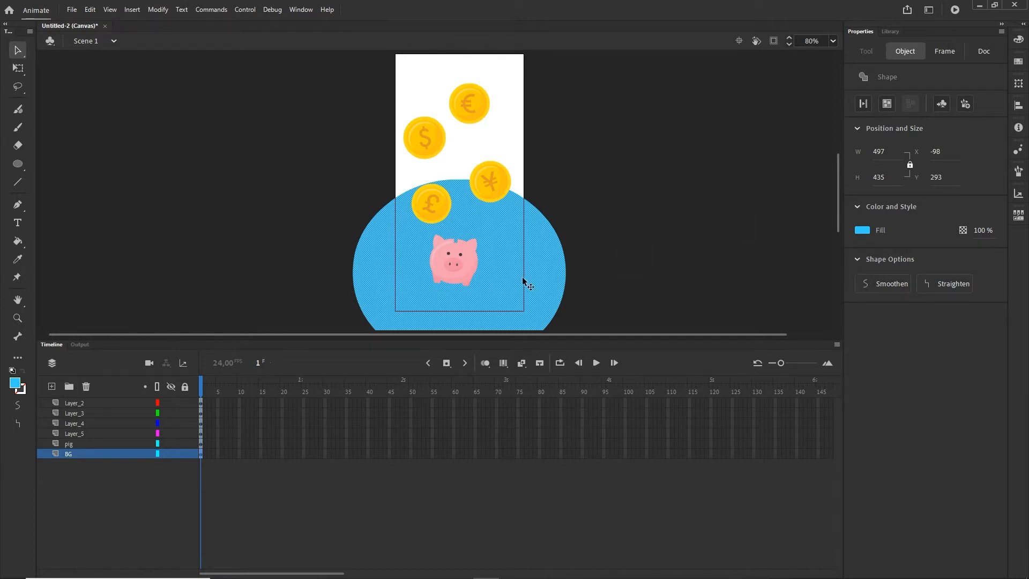
click(774, 43)
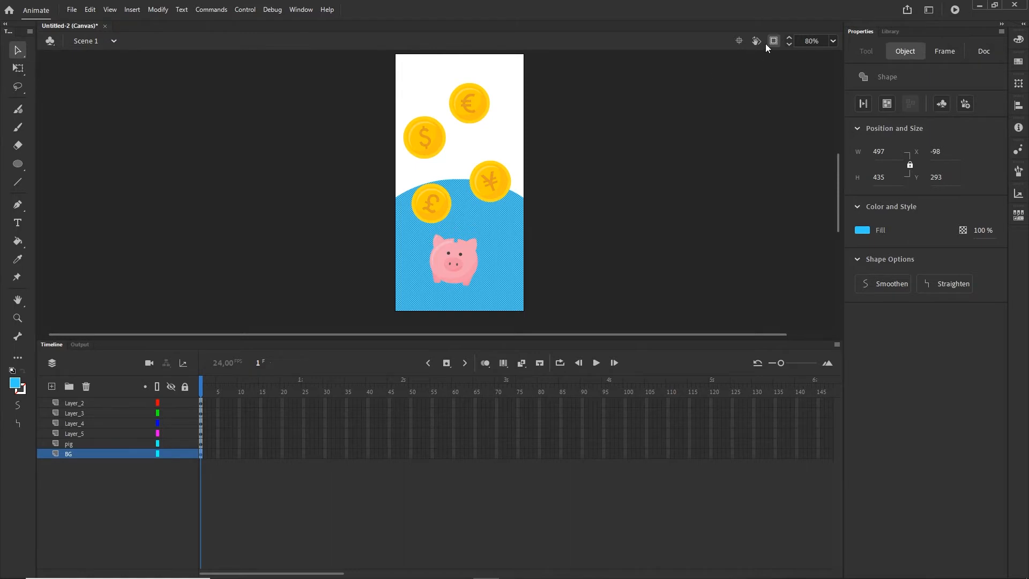
click(774, 43)
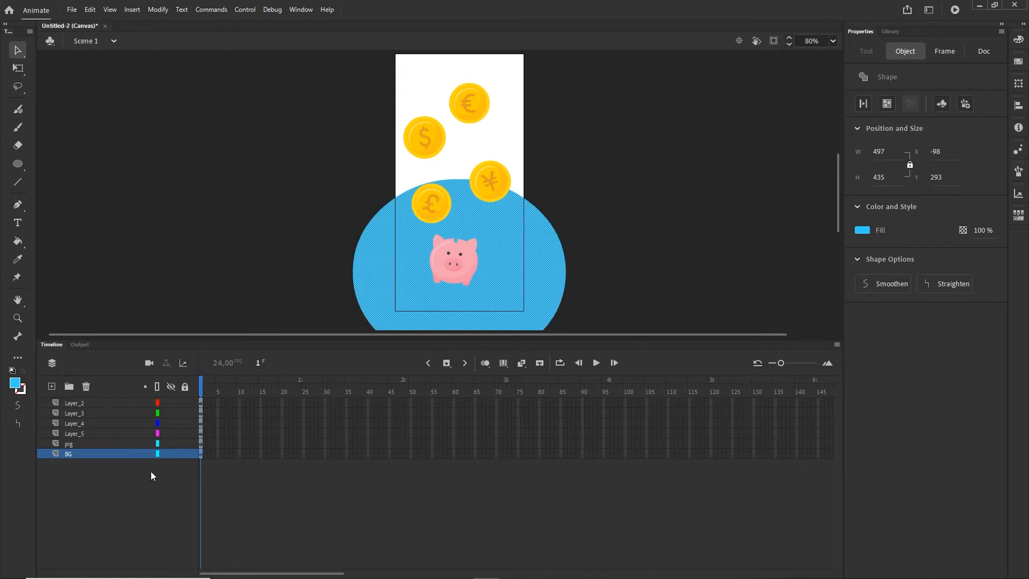
click(185, 453)
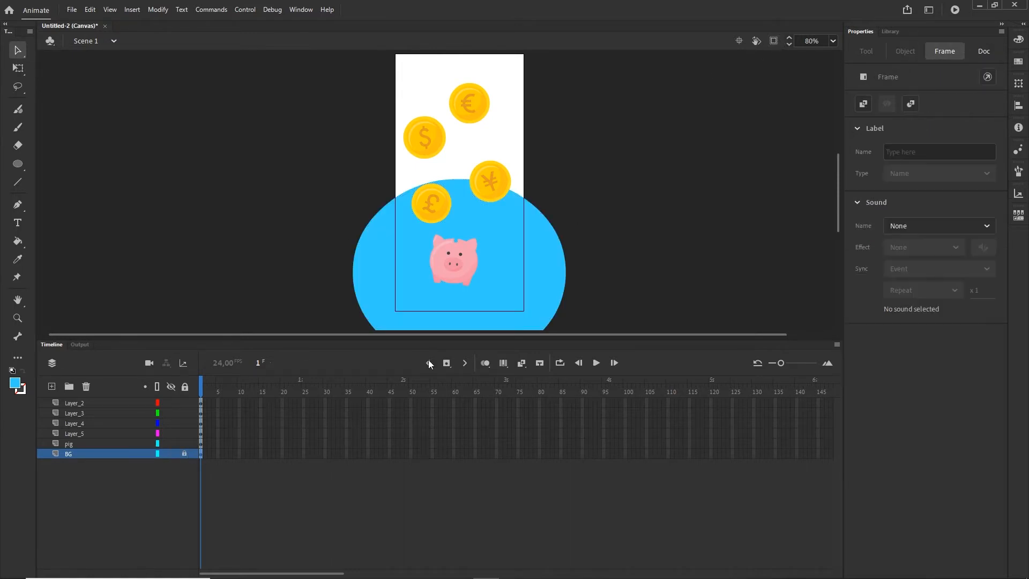
Step: Set the stage color to a very pale blue and test the document in the browser
click(646, 254)
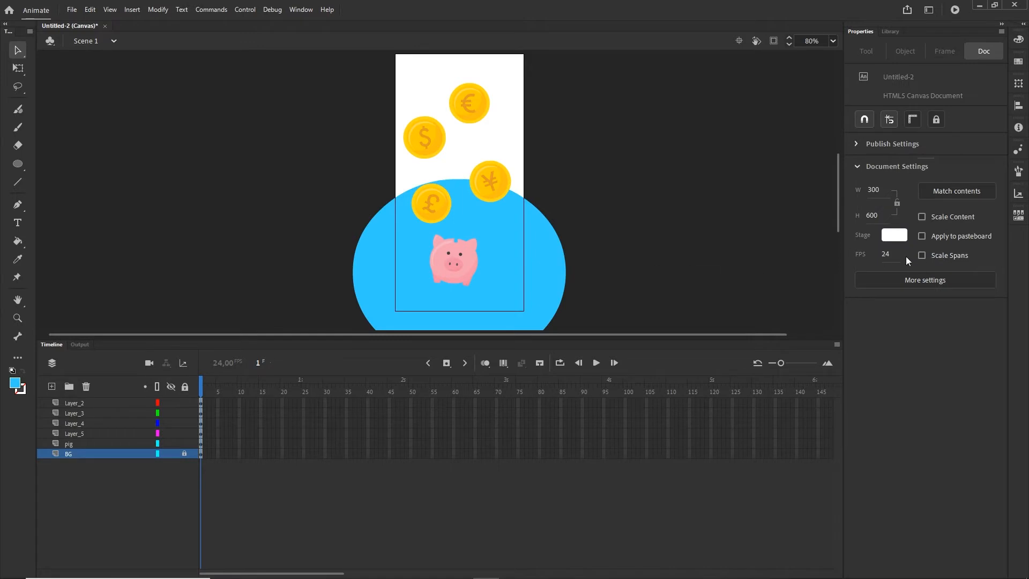
click(892, 239)
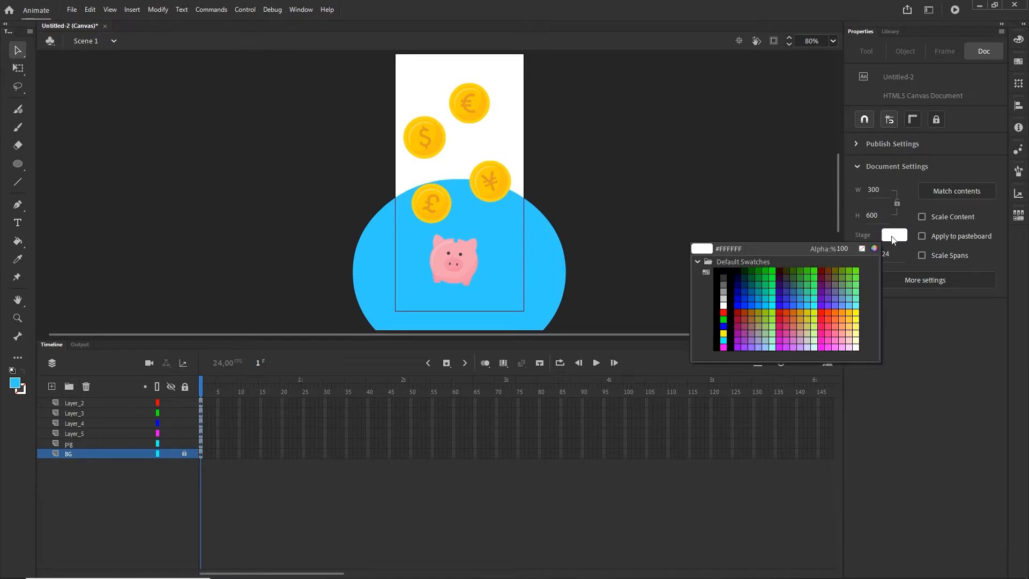
click(873, 249)
click(808, 248)
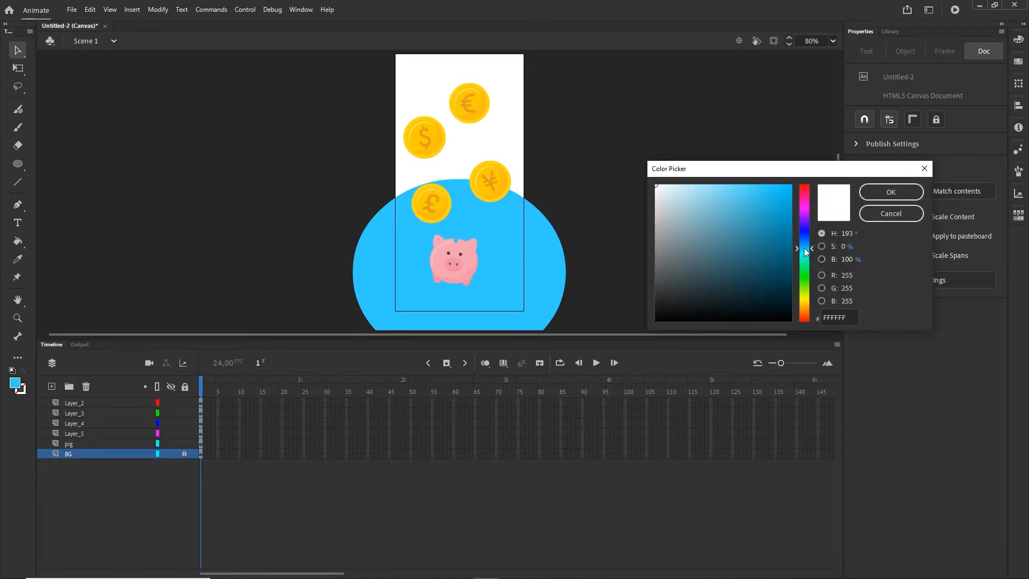
drag(691, 199, 659, 180)
click(890, 192)
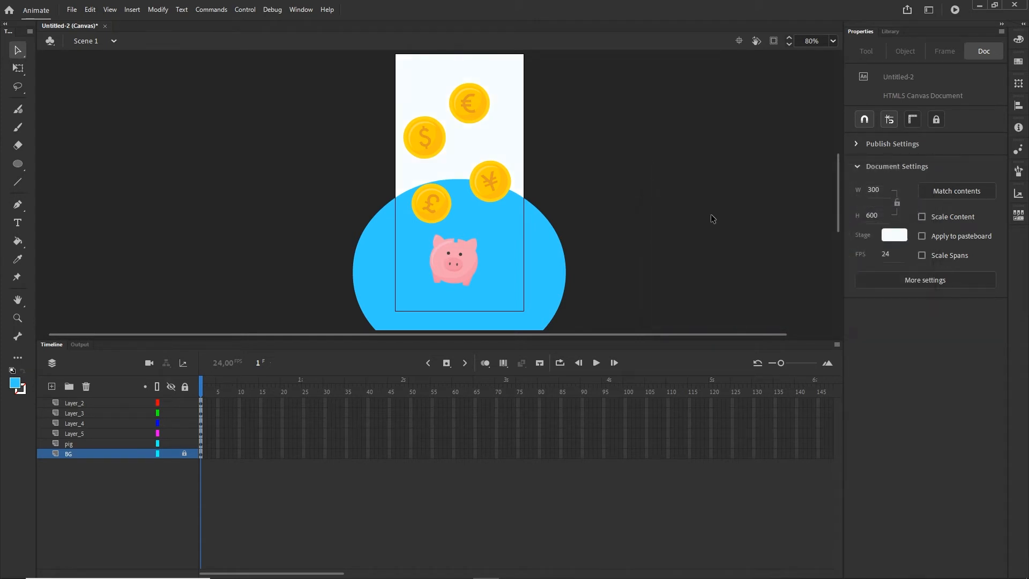
key(ctrl+Return)
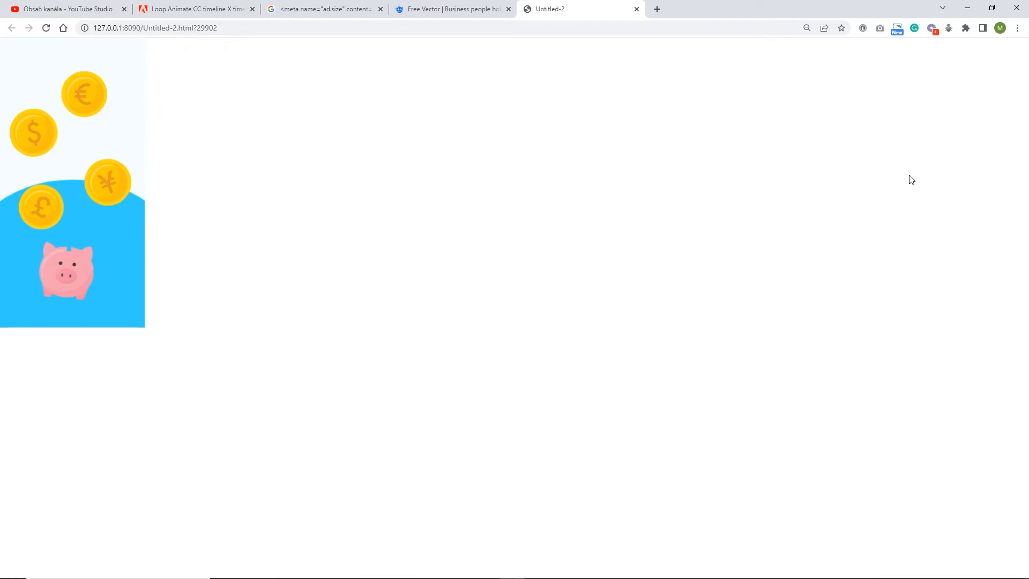
Step: Enlarge the pig to about 137 x 146 px and move it to about X 84, Y 434 in the stage's lower part
click(961, 14)
click(59, 343)
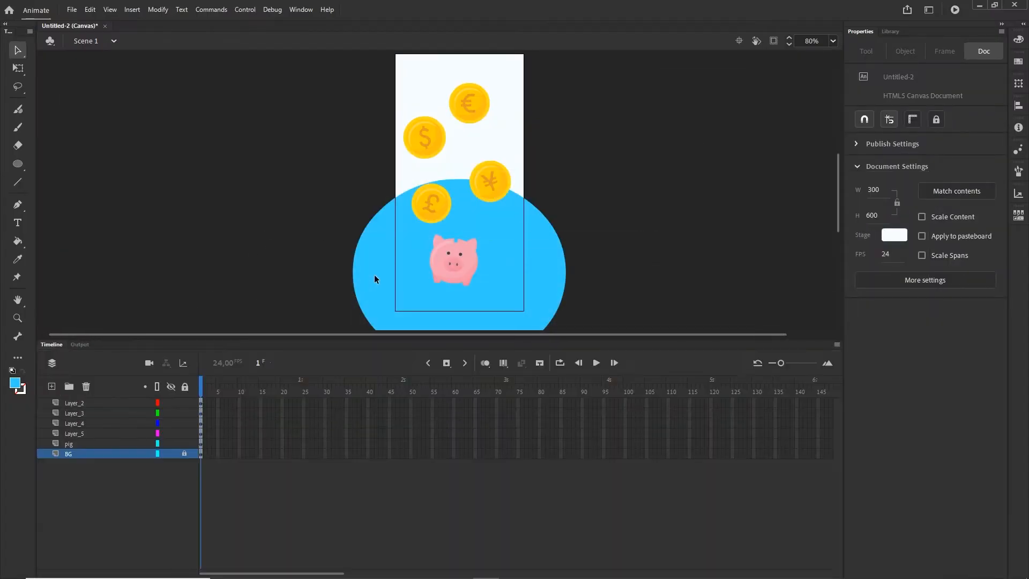
click(451, 275)
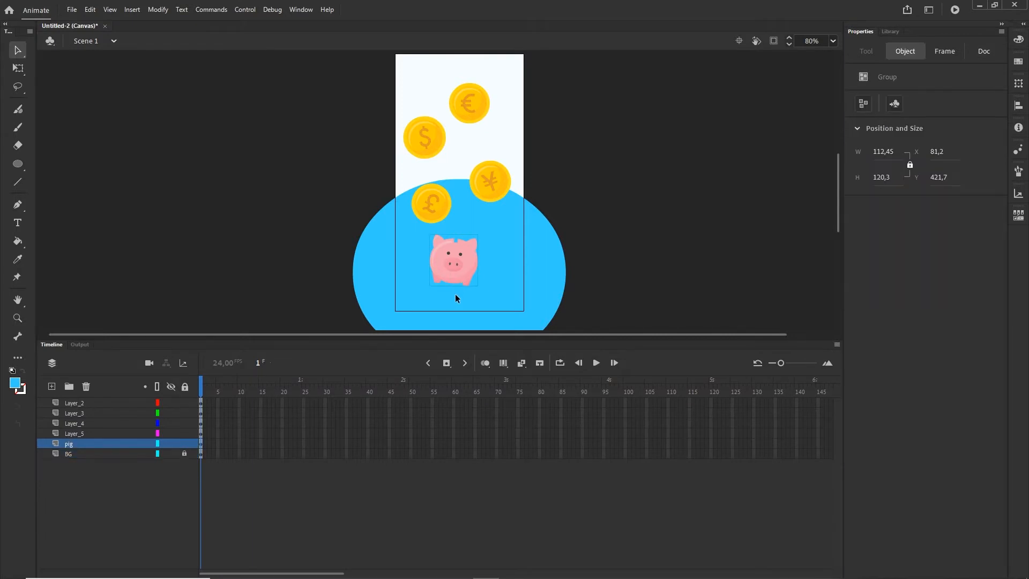
key(q)
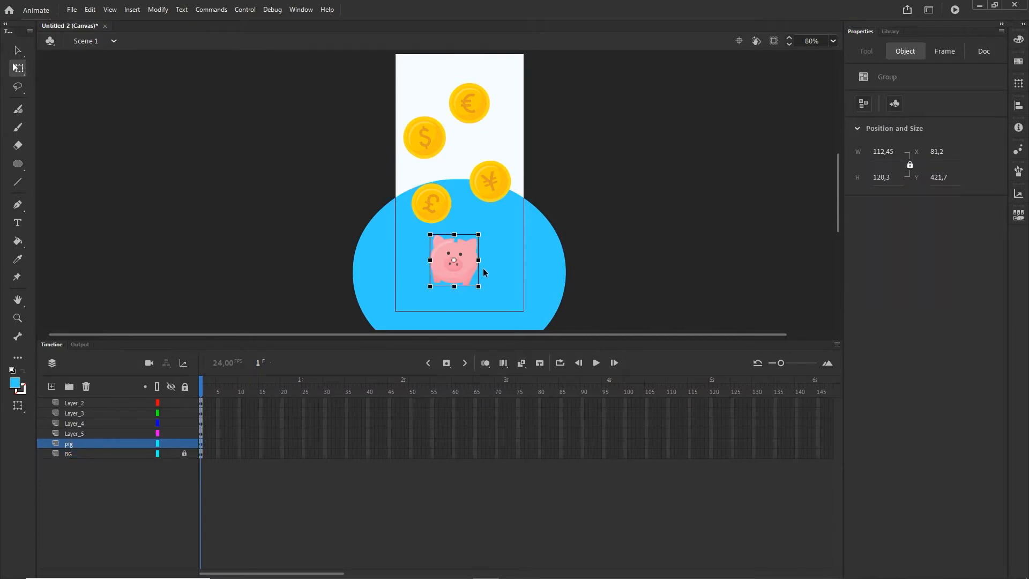
drag(484, 290, 492, 295)
key(ctrl+z)
drag(468, 261, 477, 275)
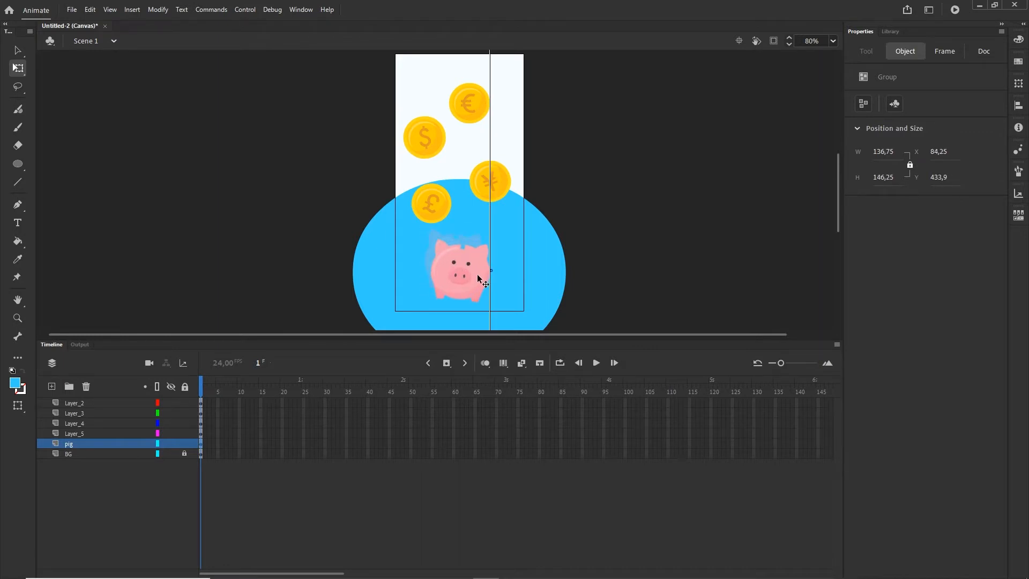
click(627, 274)
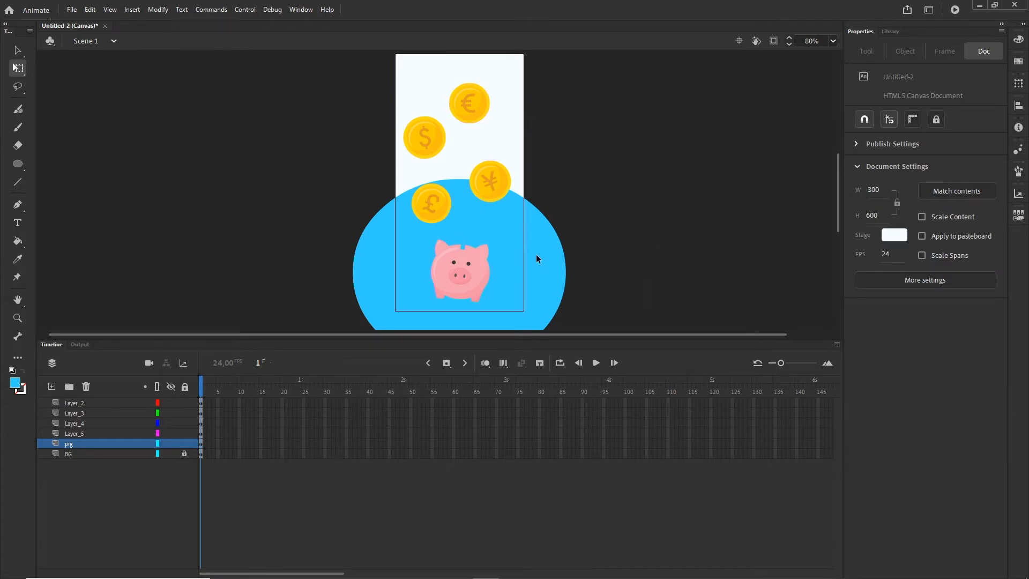
Step: Convert the pig into a movie clip symbol named pig
click(456, 274)
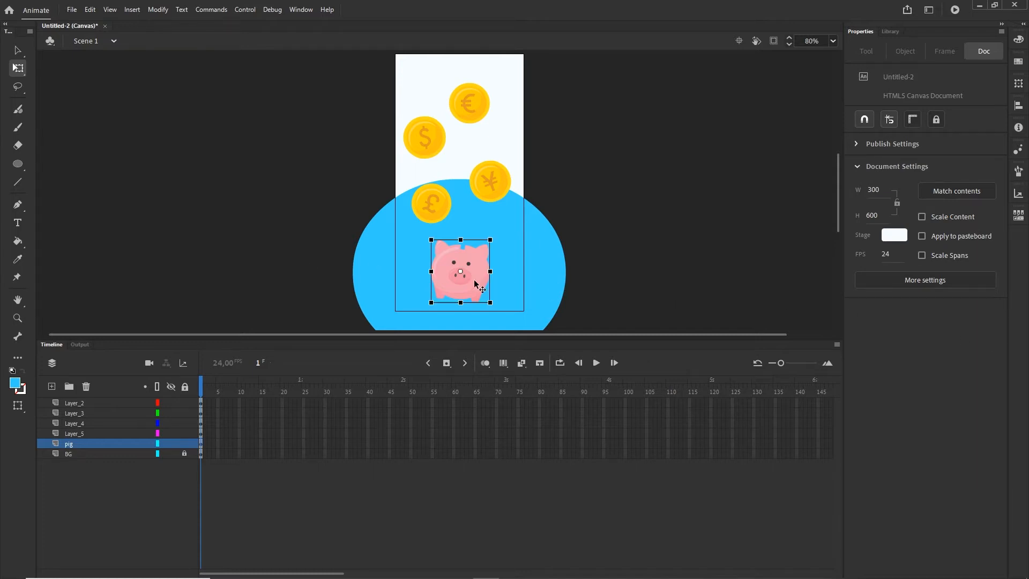
click(153, 14)
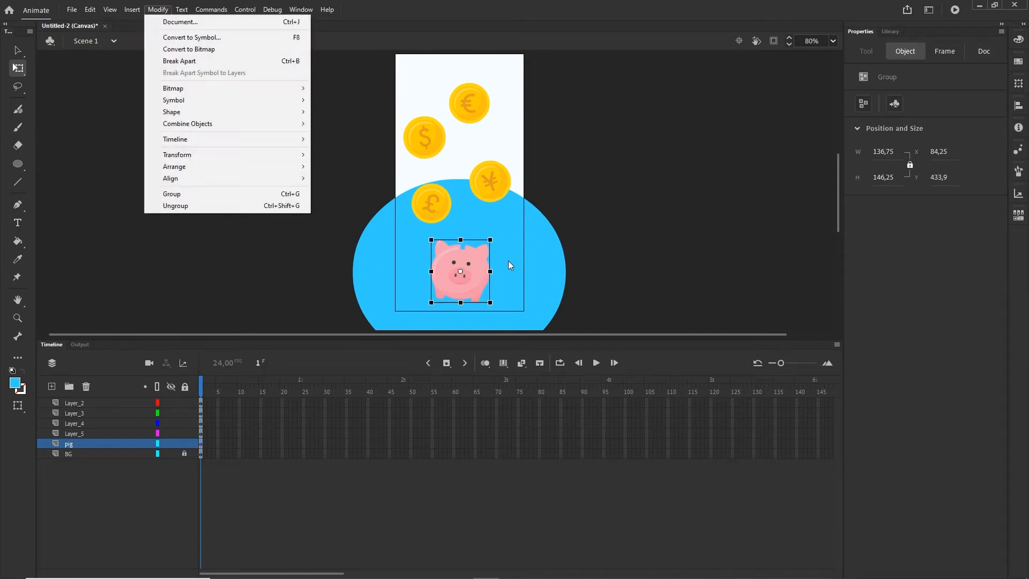
click(191, 37)
text(pig)
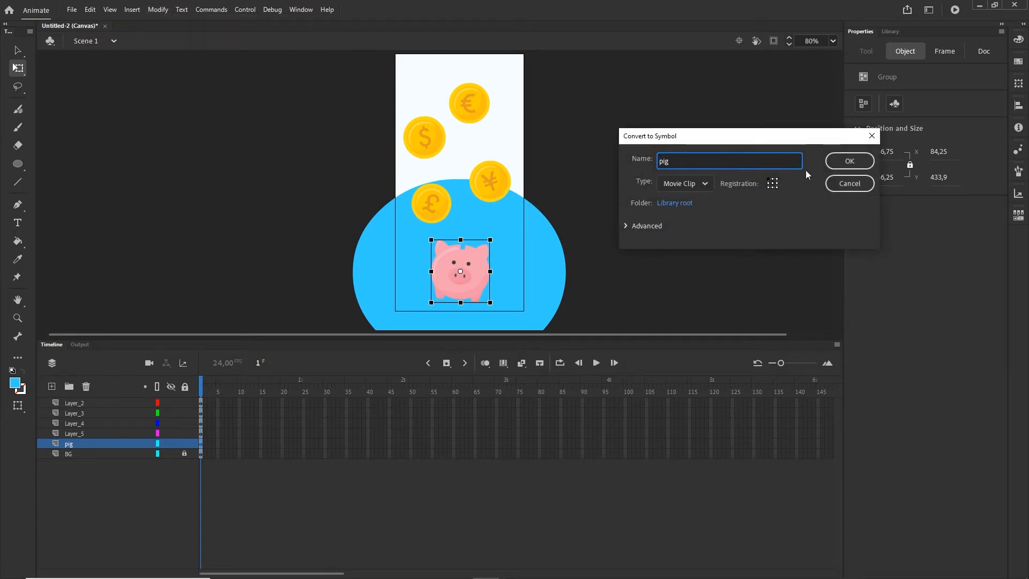
click(850, 161)
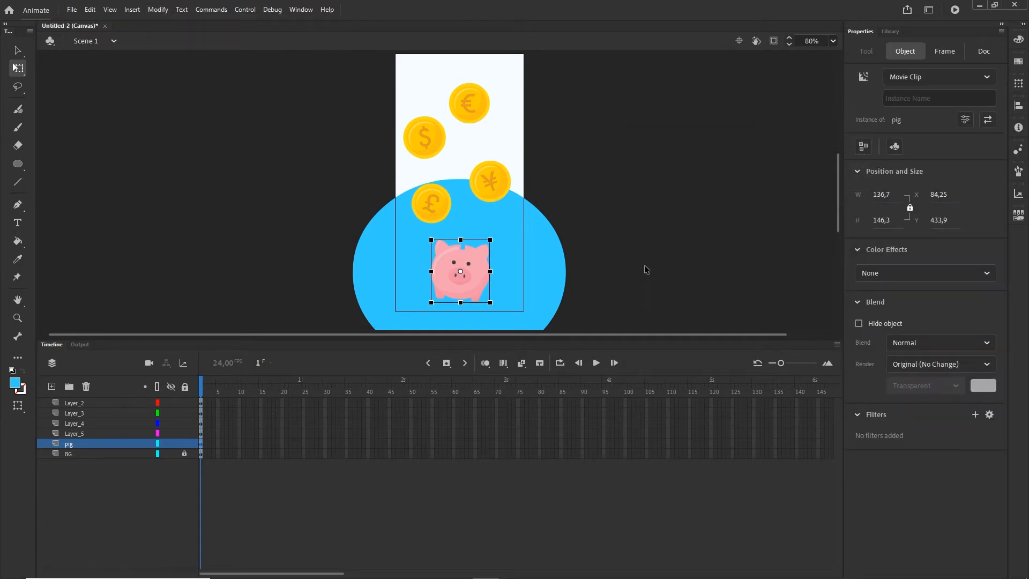
click(644, 265)
Step: Convert the pound coin and the yen coin into separate movie clip symbols, keeping the default names
click(434, 215)
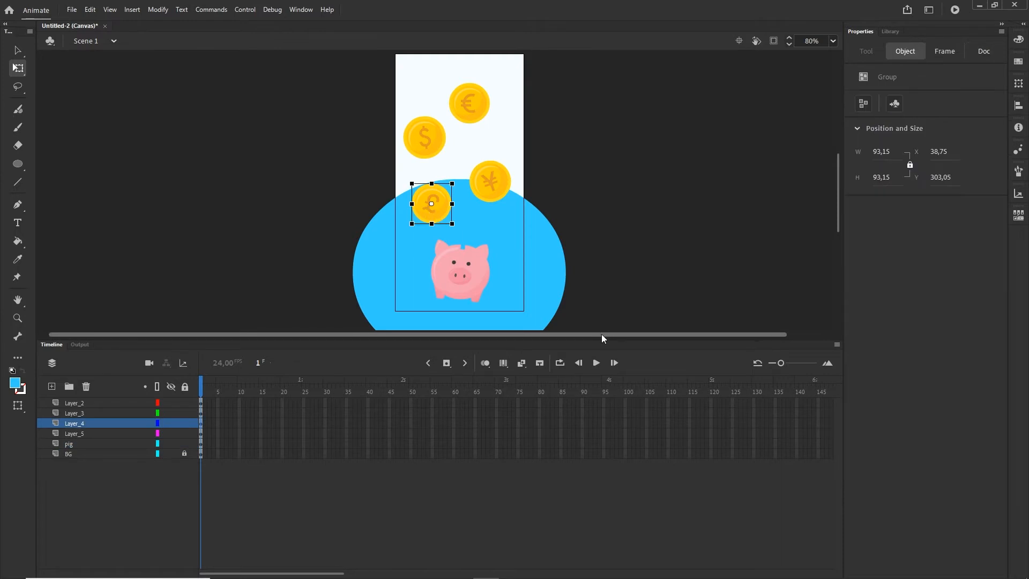
key(F8)
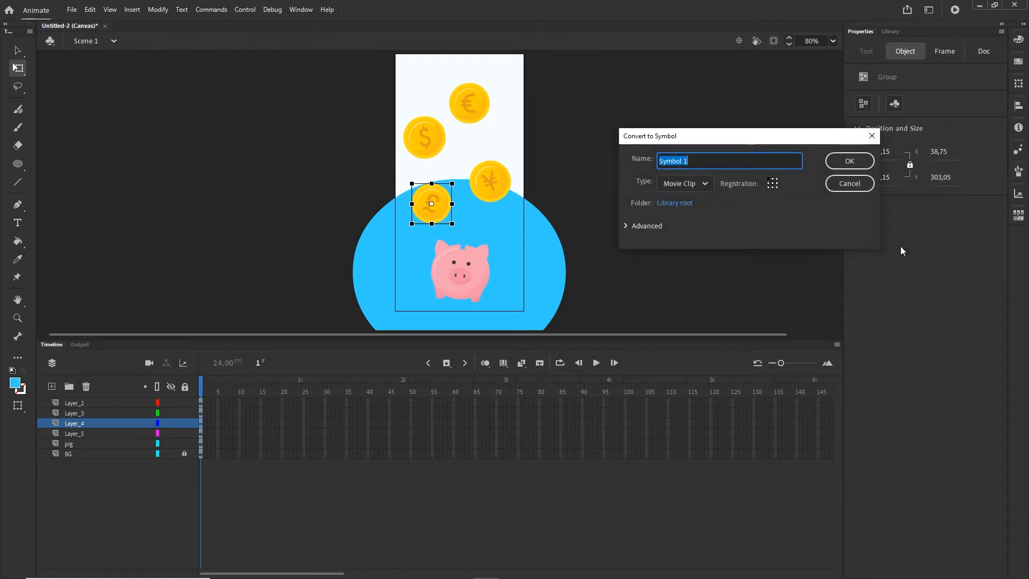
click(851, 163)
click(502, 184)
key(F8)
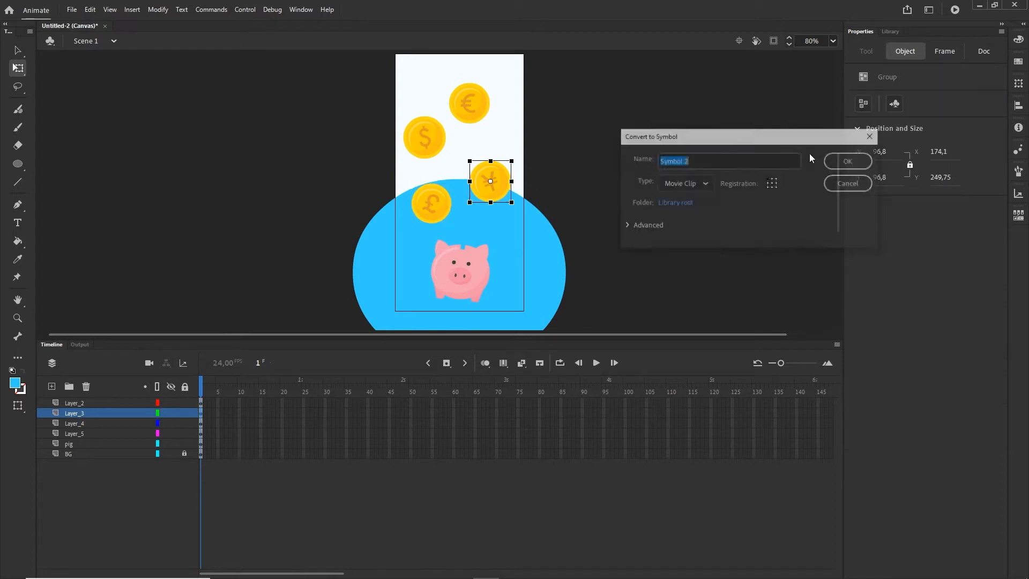
click(851, 162)
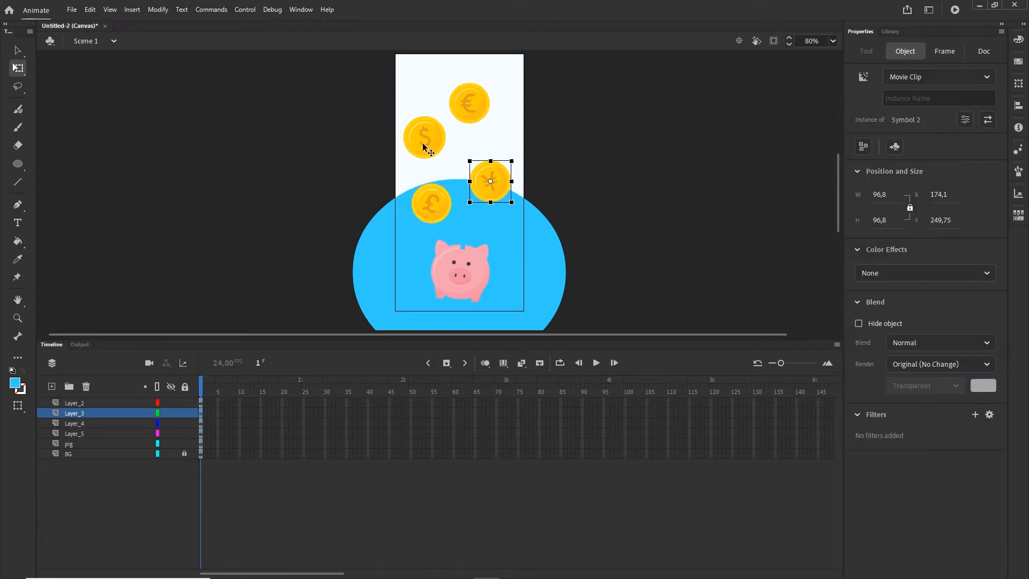
Step: Convert the dollar coin and the euro coin into separate movie clip symbols with default names, and deselect everything
click(423, 147)
key(F8)
click(467, 107)
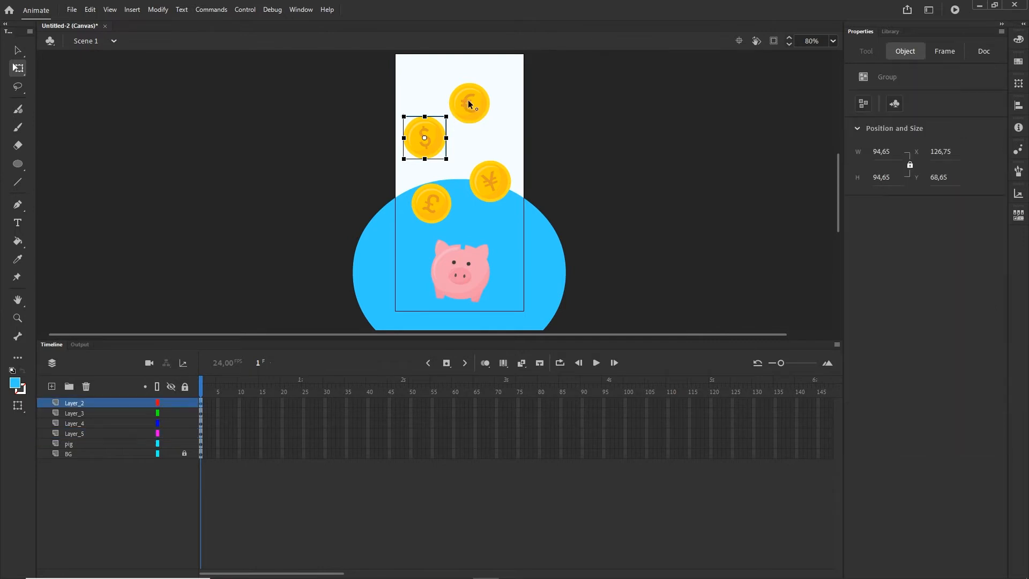
key(F8)
click(849, 160)
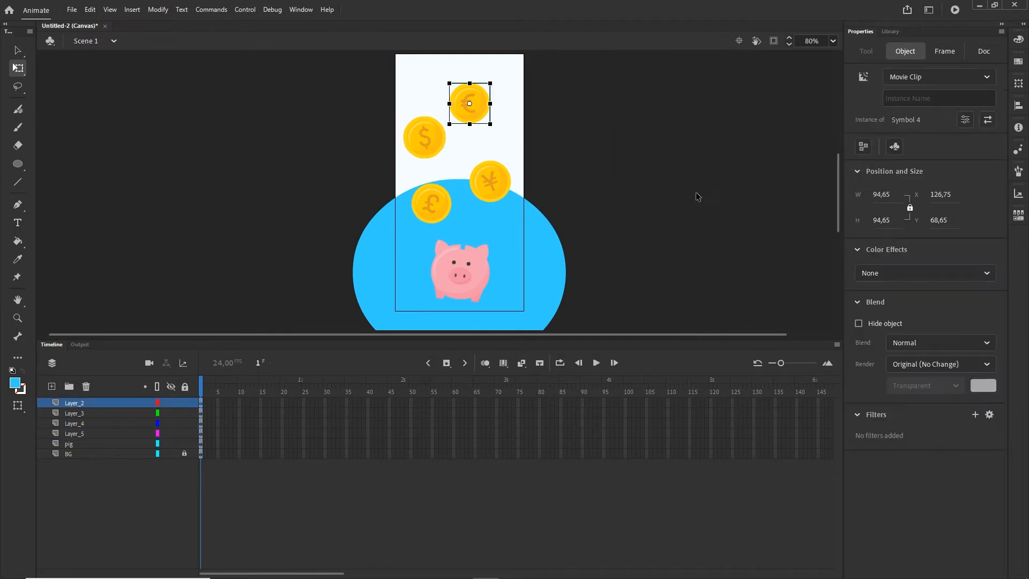
key(ctrl+shift+a)
Step: Place an extra yen coin from the library on the pasteboard beside the stage and delete it again
click(895, 32)
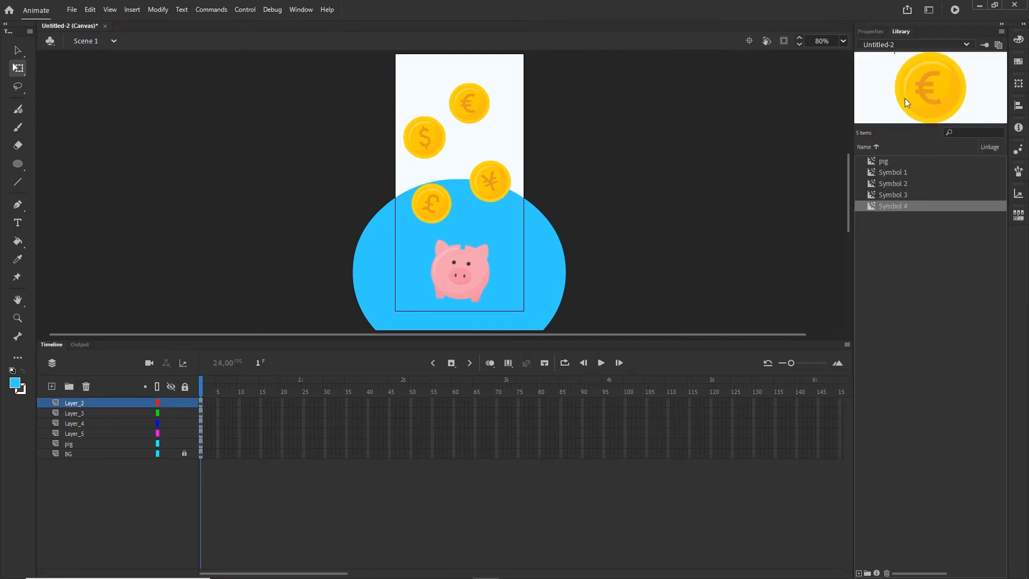
click(909, 316)
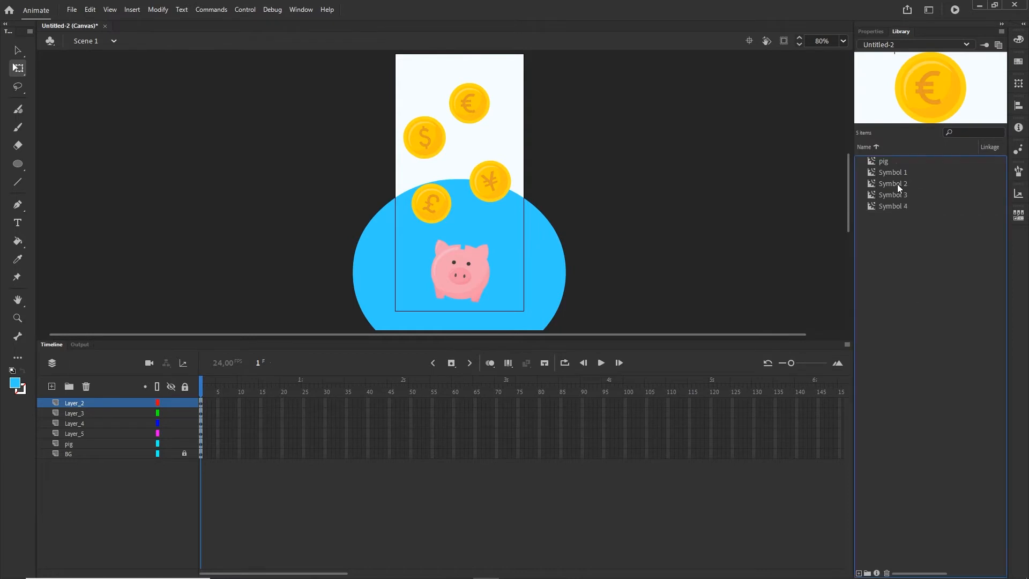
click(894, 185)
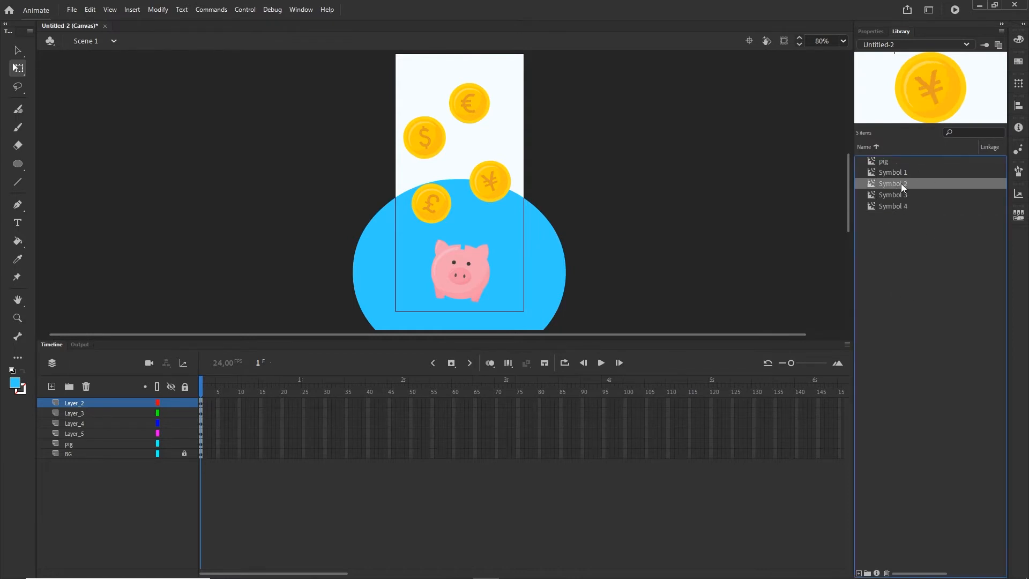
drag(644, 182, 602, 161)
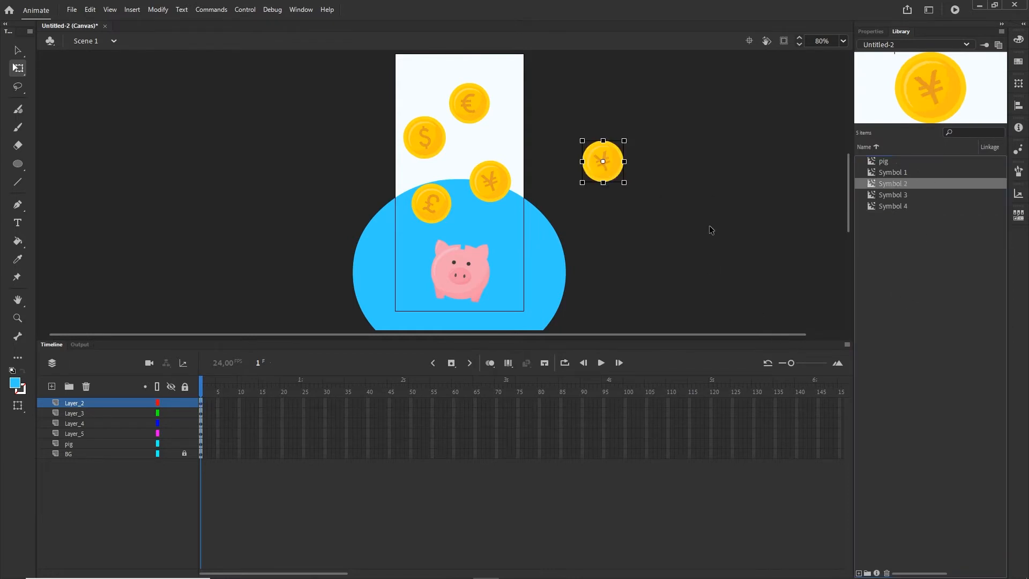
key(Delete)
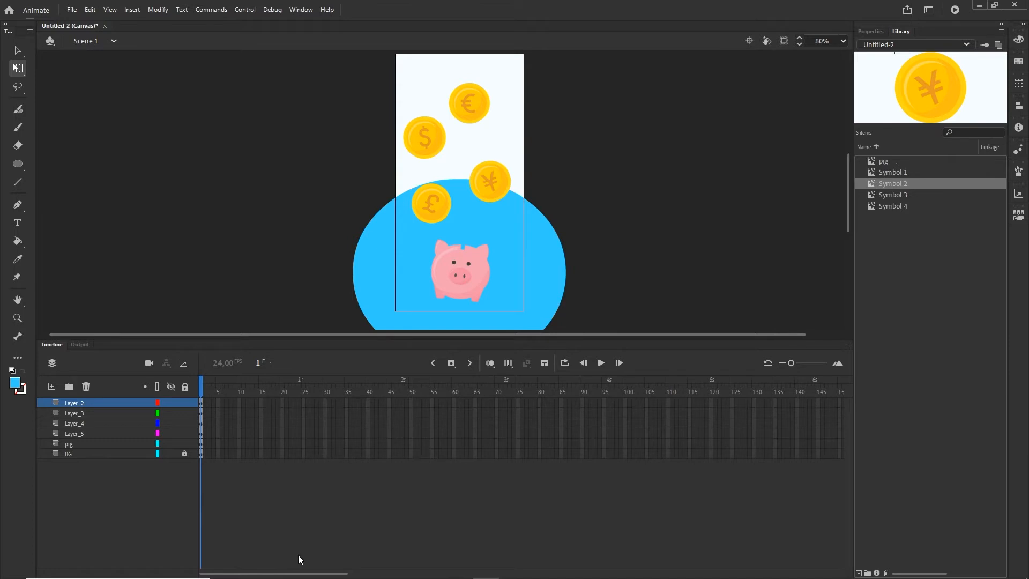
Step: Extend all six layers to frame 200 by inserting frames, and return to frame 1
drag(298, 572, 393, 573)
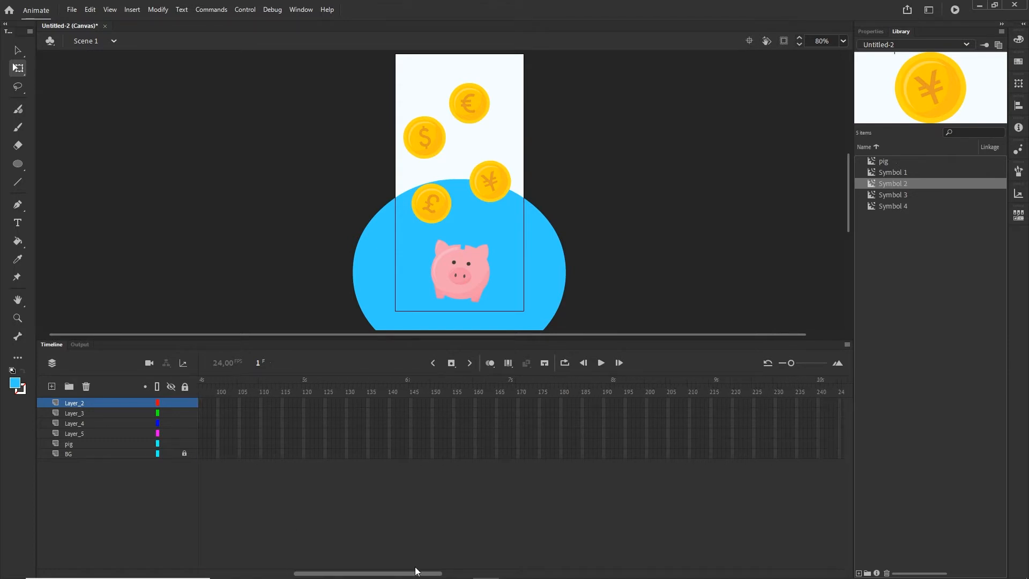
click(647, 454)
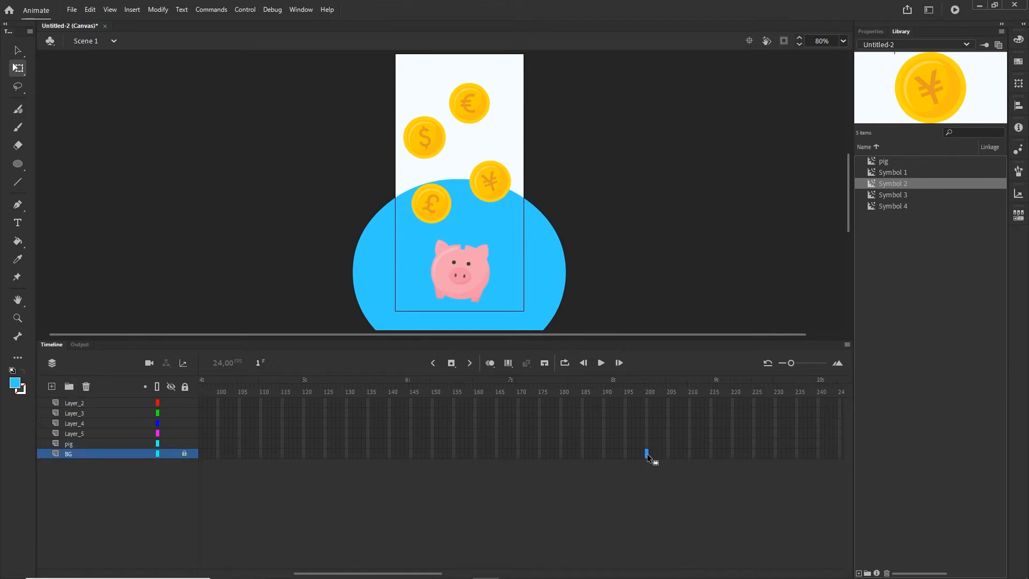
shift+click(647, 401)
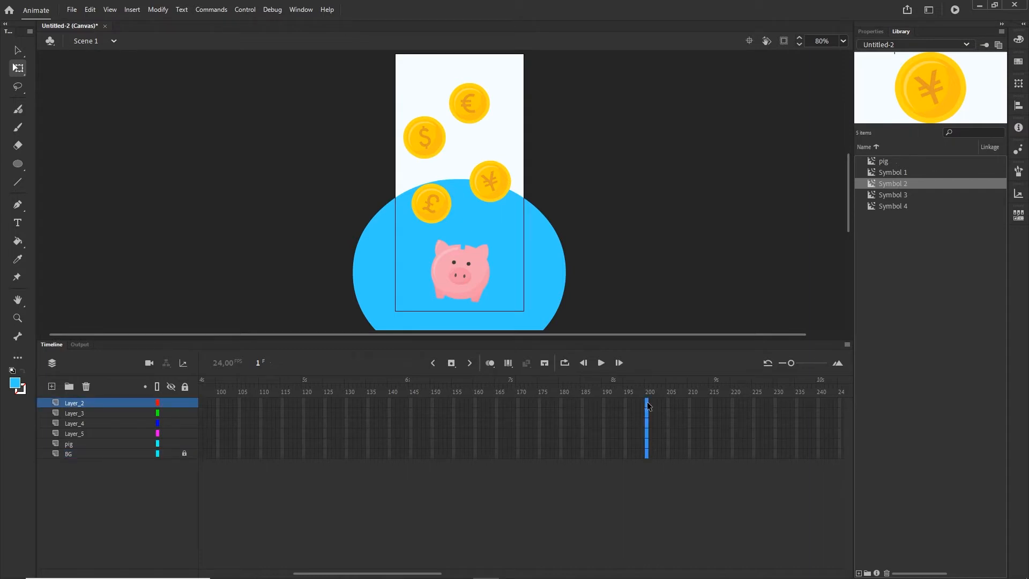
right_click(647, 406)
click(675, 141)
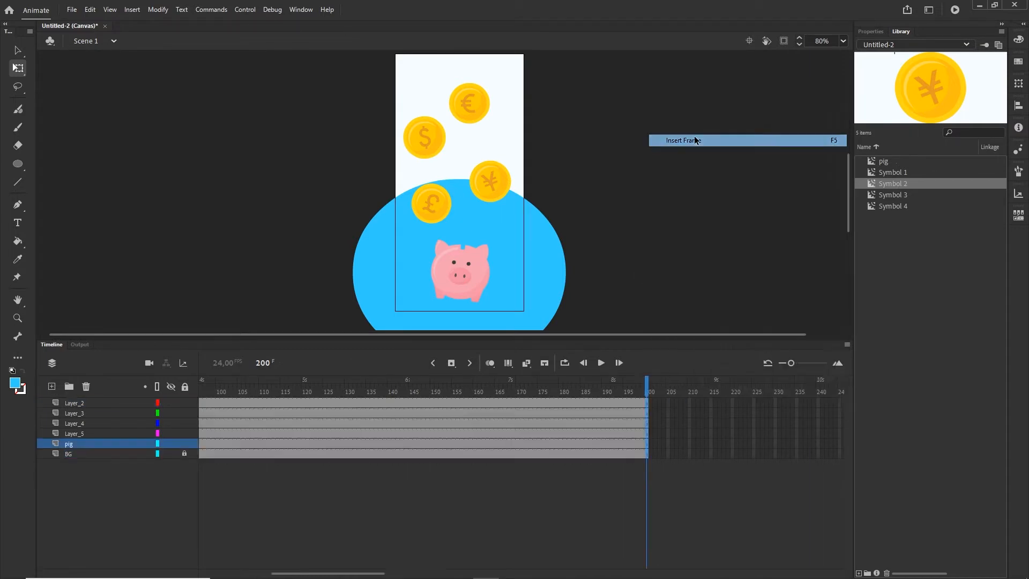
key(Return)
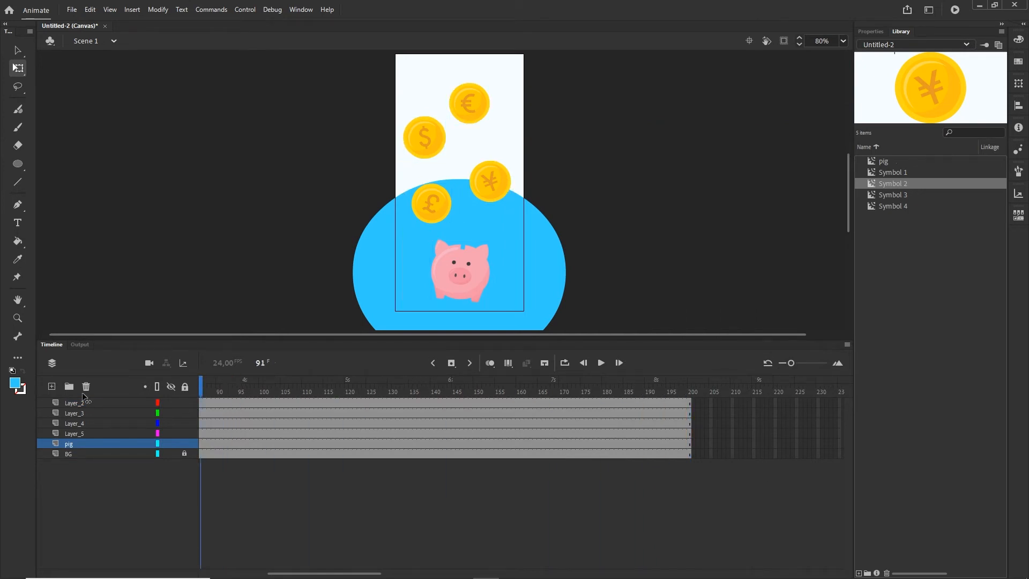
key(Return)
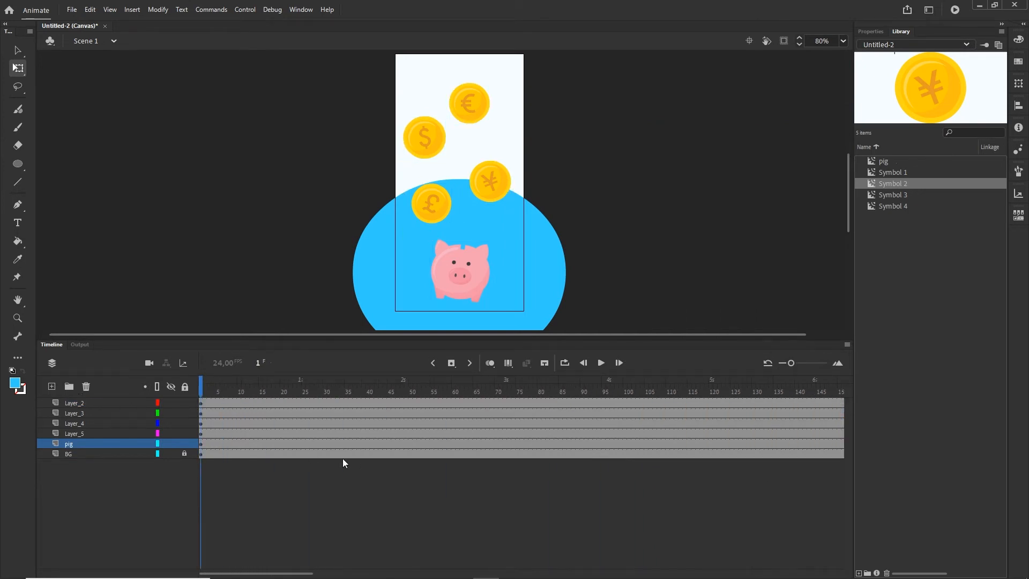
Step: Add keyframes at frame 50 on all layers
click(411, 453)
key(ctrl+a)
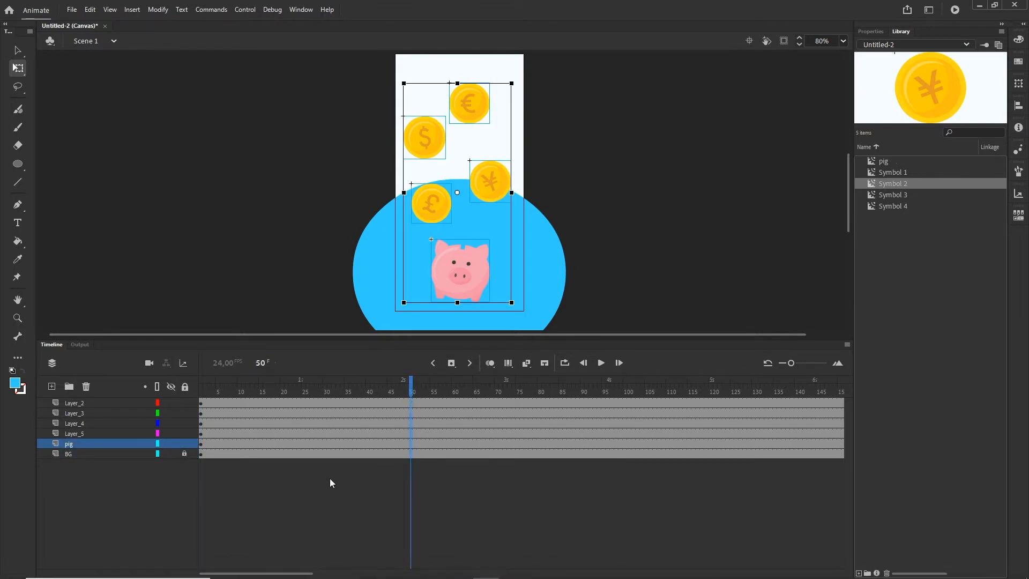
key(F6)
key(ctrl+shift+a)
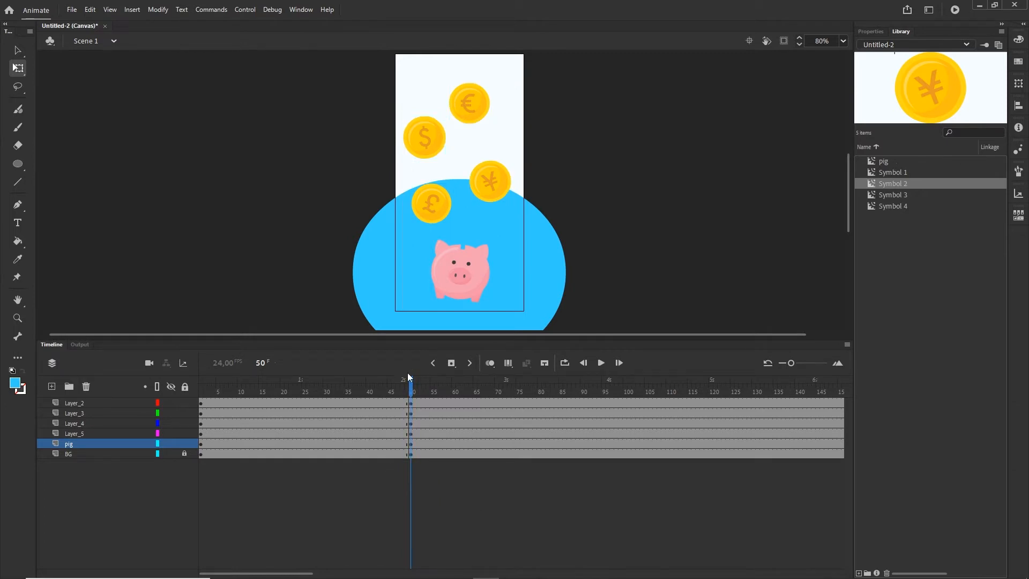
key(ctrl+a)
drag(409, 378, 376, 378)
Step: Clear the frame 50 keyframes from the BG and pig layers
click(68, 452)
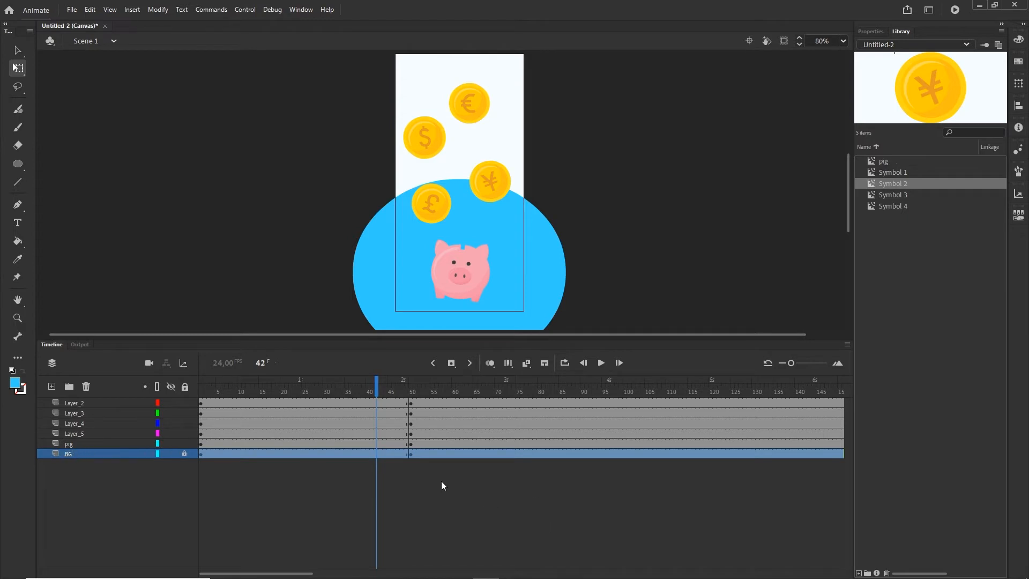
click(409, 455)
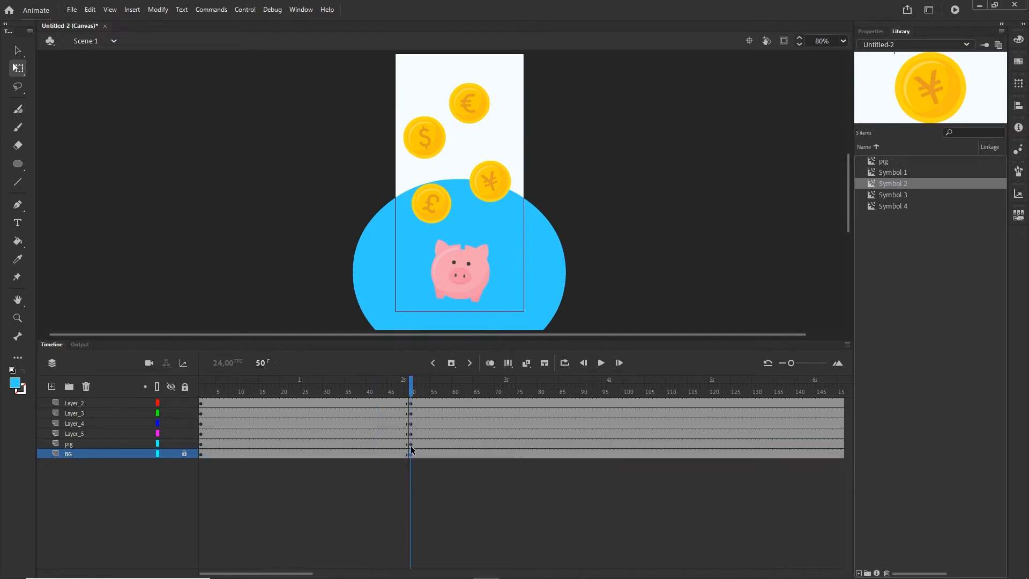
click(410, 444)
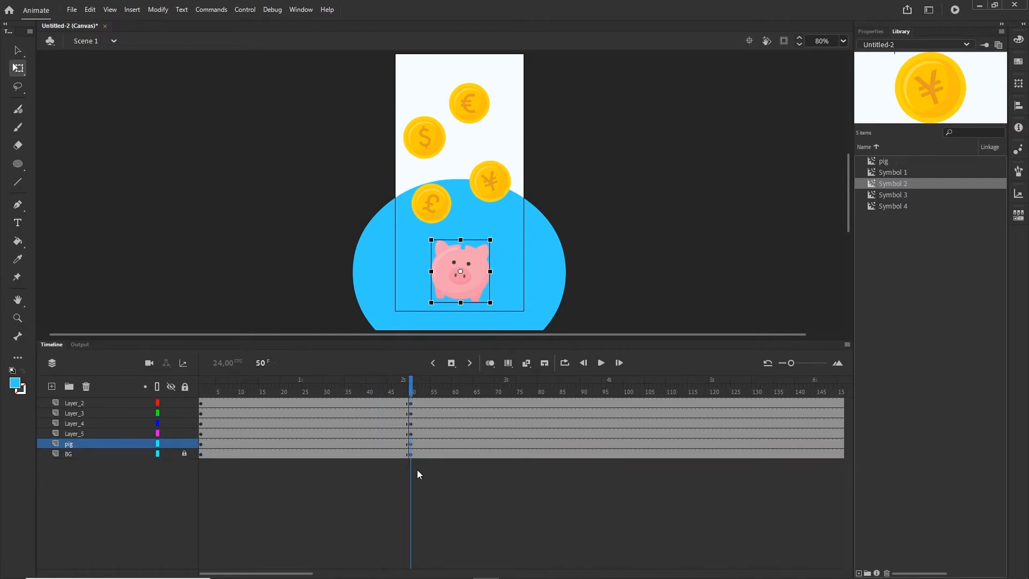
right_click(410, 443)
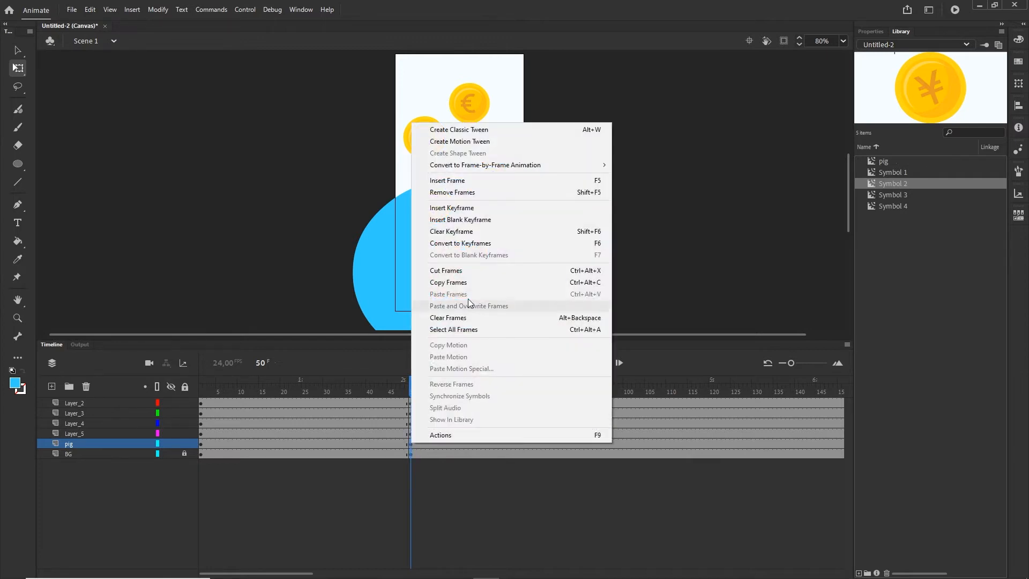
click(469, 231)
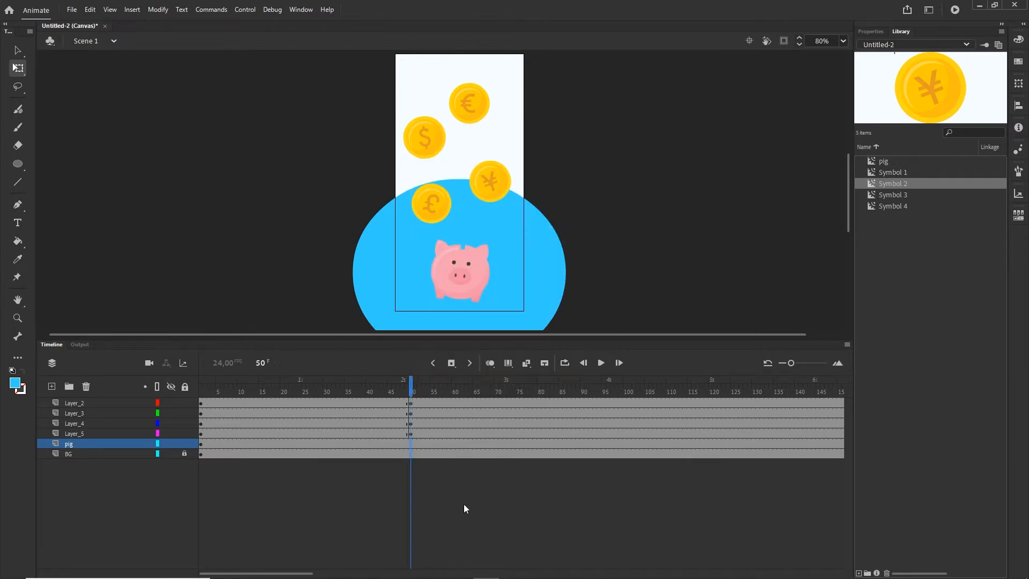
Step: Move all four coins at frame 1 straight up until they sit completely above the stage
drag(406, 383, 326, 386)
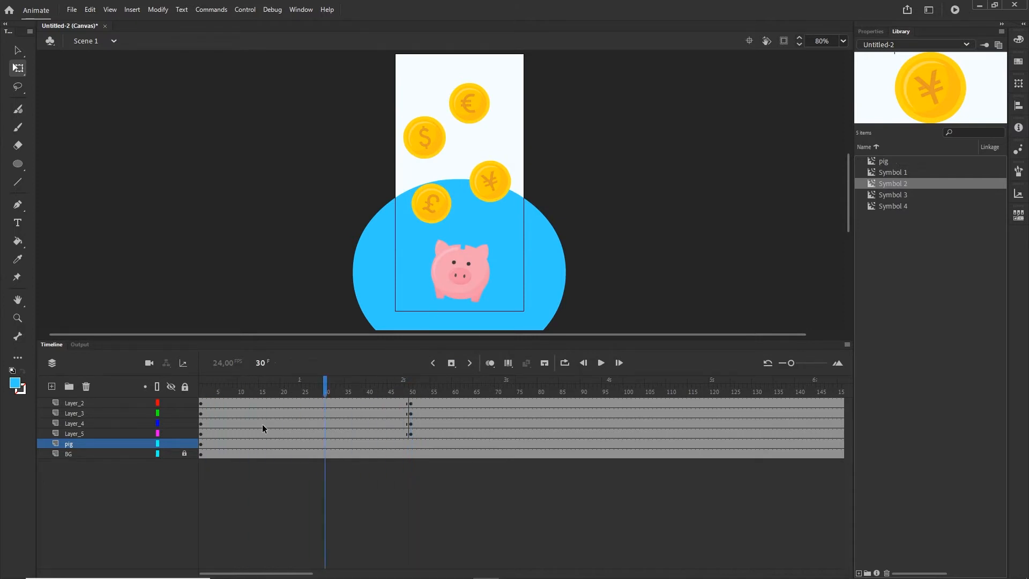
drag(203, 434, 202, 402)
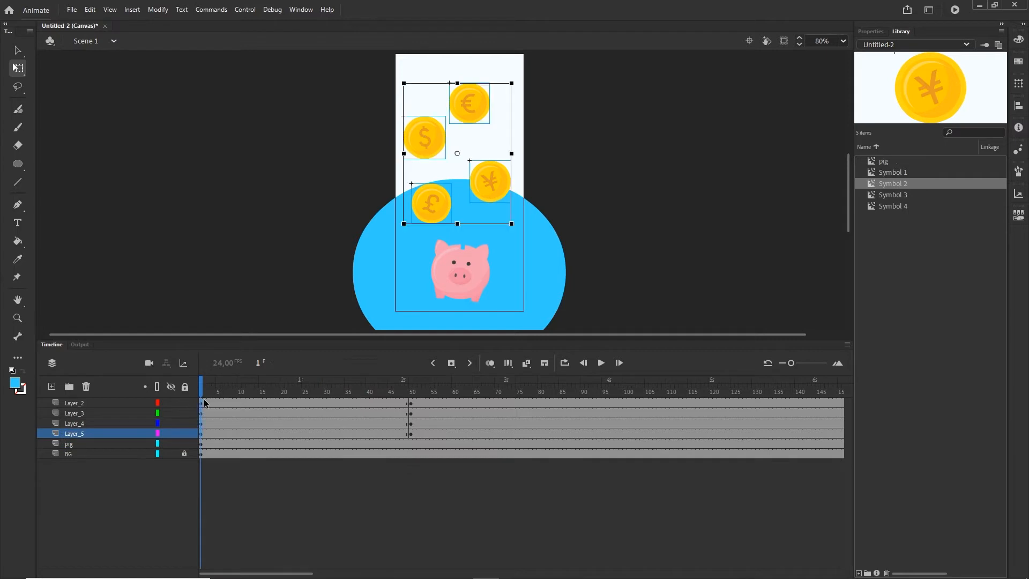
scroll(643, 203, up, 3)
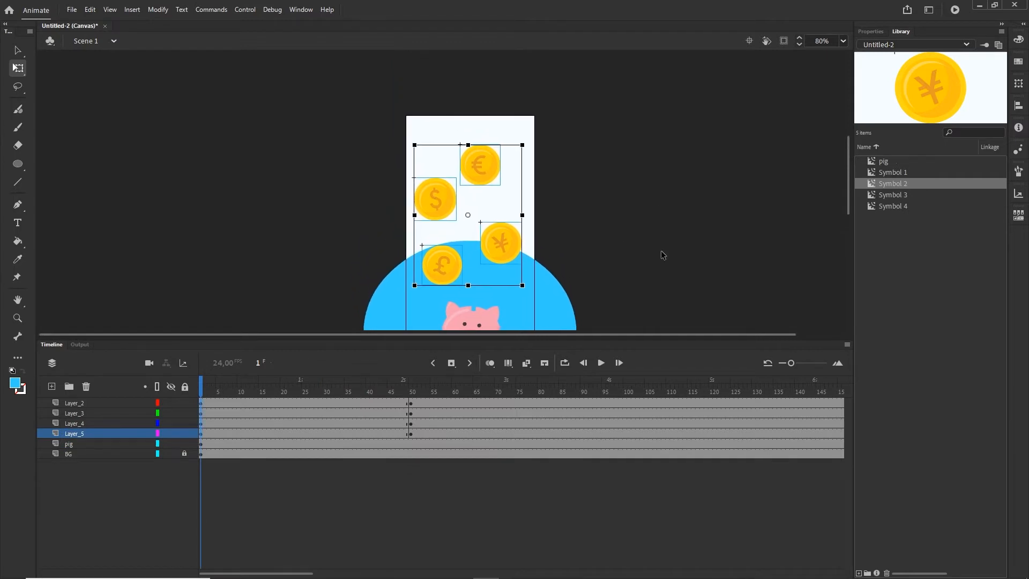
key(shift+Up)
key(shift+Up)
key(shift+Up)
key(shift+Up)
key(shift+Up)
key(shift+Up)
key(shift+Up)
key(shift+Up)
key(shift+Up)
key(shift+Up)
key(shift+Up)
key(shift+Up)
key(shift+Up)
key(shift+Up)
key(shift+Up)
key(shift+Up)
key(shift+Up)
key(shift+Up)
key(shift+Up)
key(shift+Up)
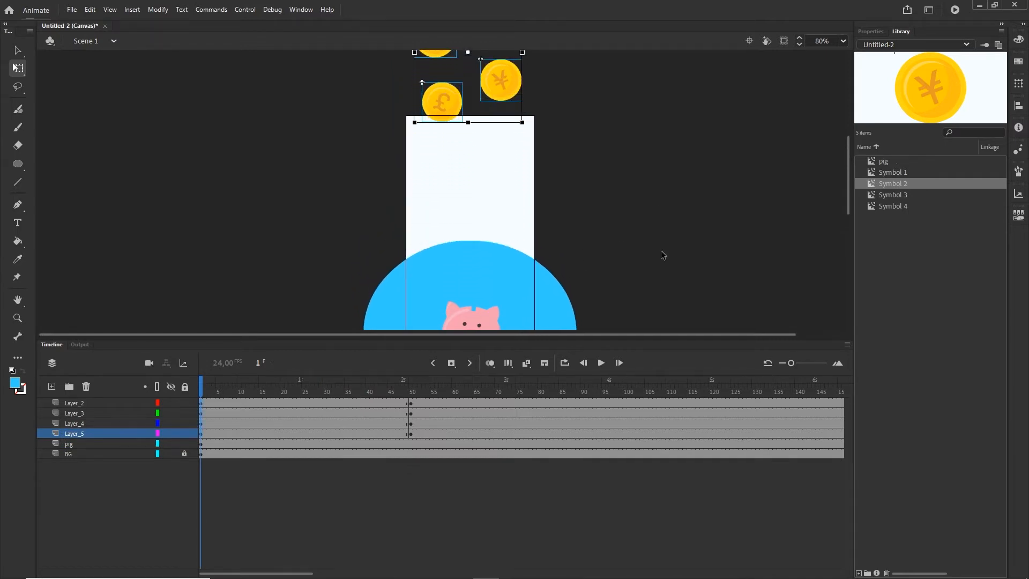
key(shift+Up)
key(shift+Up)
key(shift+Up)
key(shift+Up)
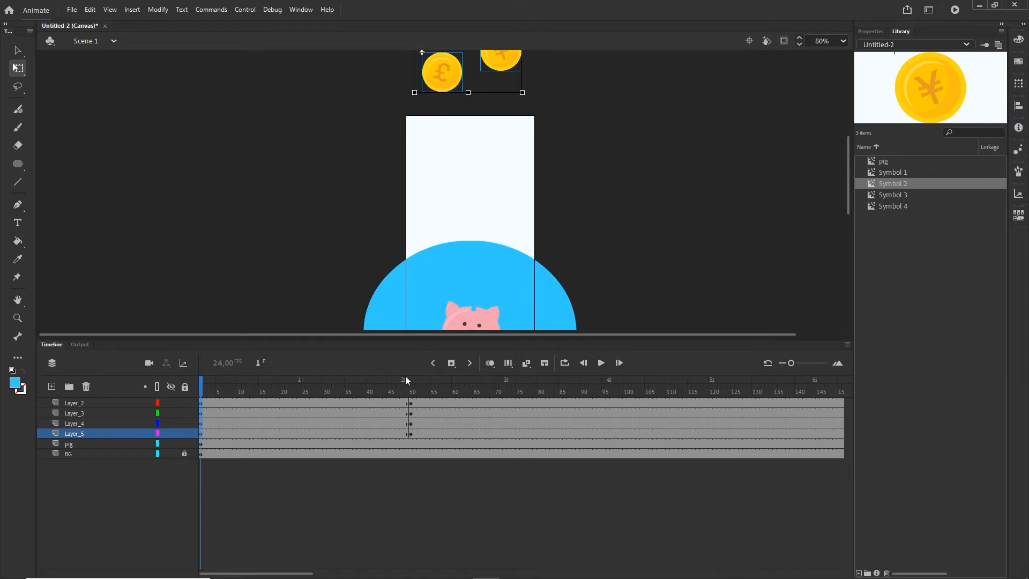
Step: Create a classic tween between frames 1 and 50 on the four coin layers, Layer_2 to Layer_5
click(280, 433)
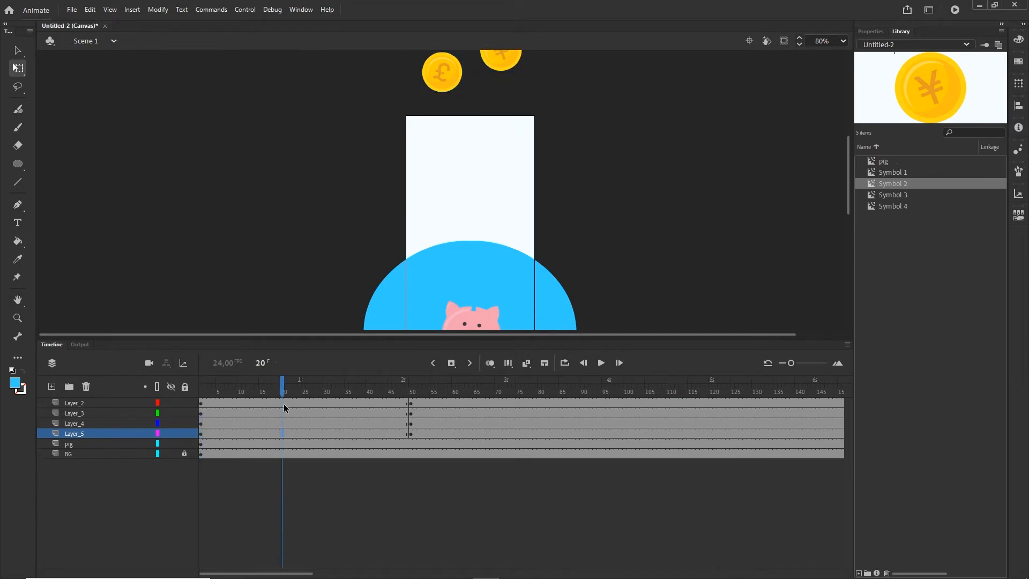
click(282, 403)
right_click(283, 403)
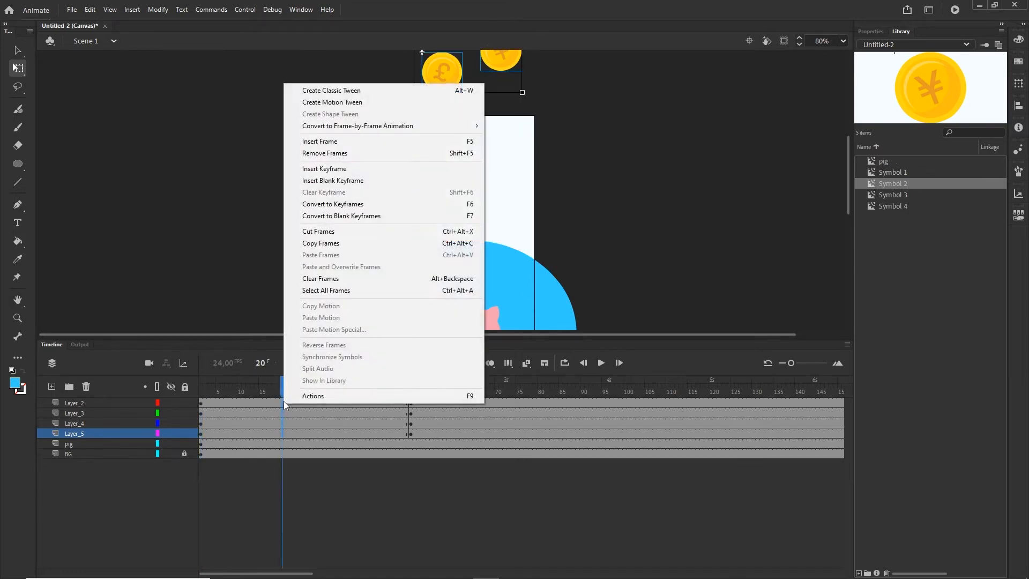
click(343, 90)
Step: Move all four coins at frame 50 straight down below the stage and scrub through the falling motion
drag(284, 380, 411, 395)
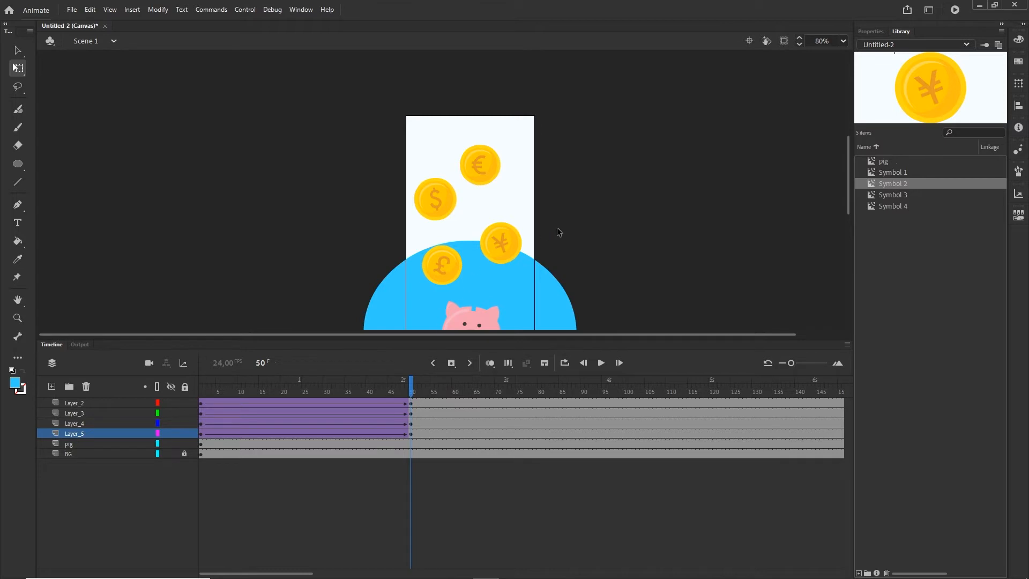
drag(589, 239, 590, 158)
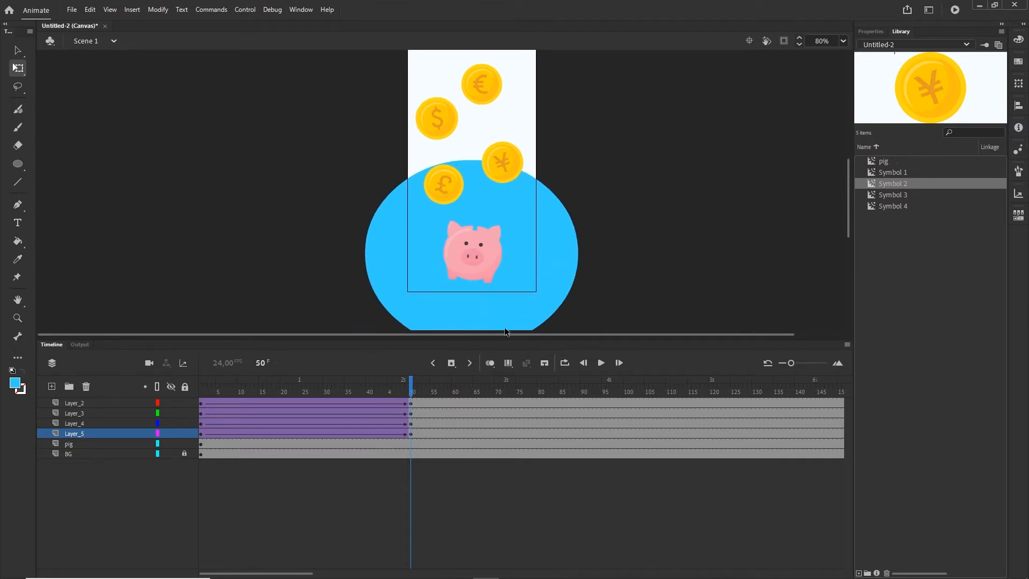
click(410, 432)
shift+click(410, 403)
drag(502, 170, 509, 406)
drag(403, 387, 310, 401)
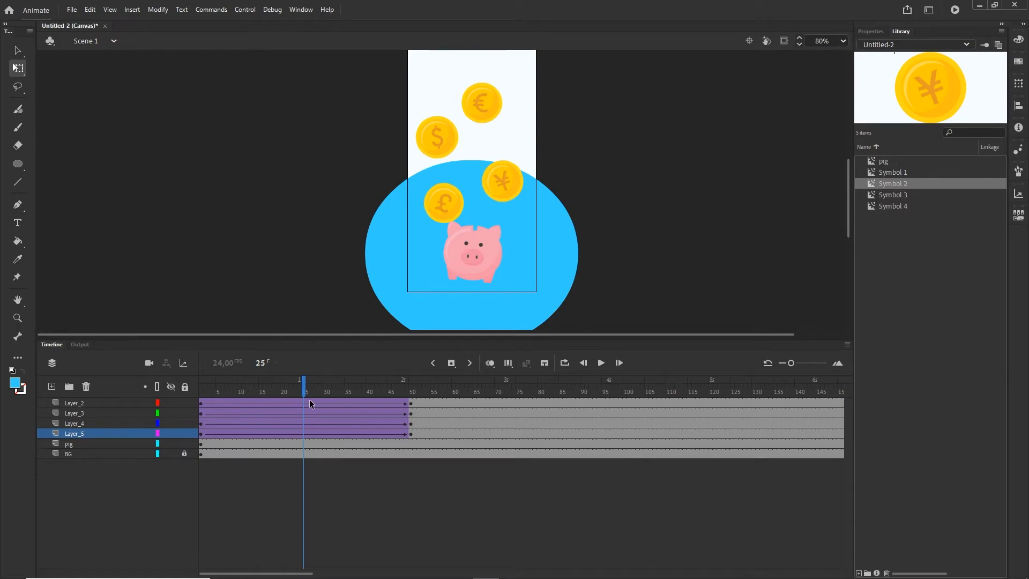
Step: Test the coin animation in the browser and return to Animate's timeline
key(ctrl+Return)
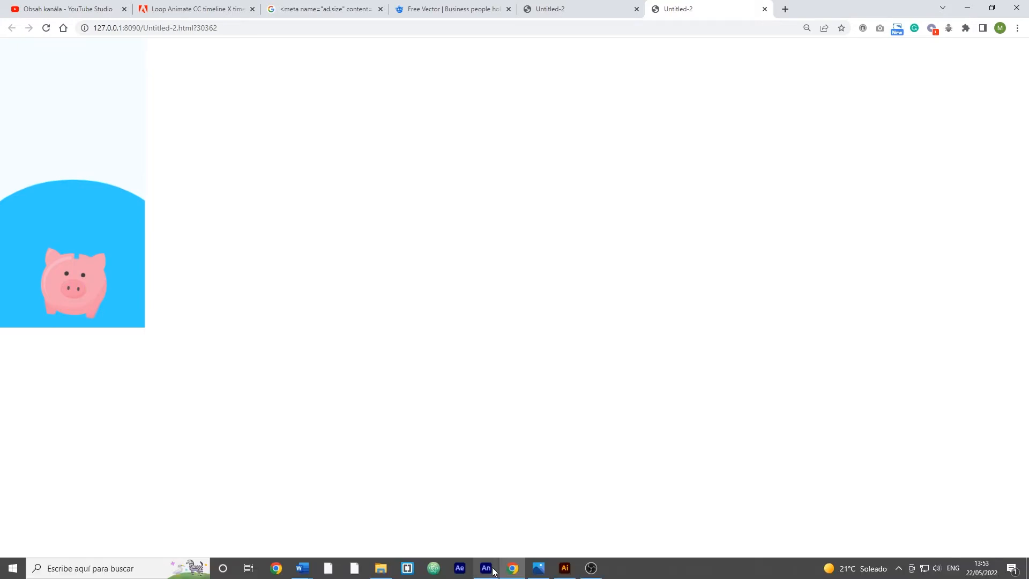
click(491, 569)
click(59, 344)
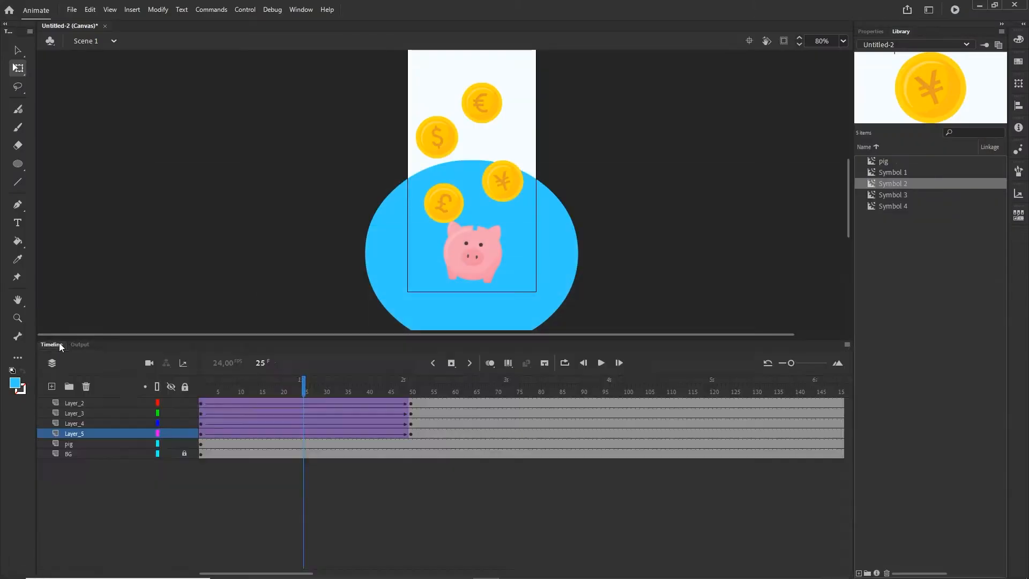
Step: Stagger the coin tweens so Layer_4 starts at frame 20, Layer_3 at frame 35 and Layer_2 at about frame 47
click(411, 423)
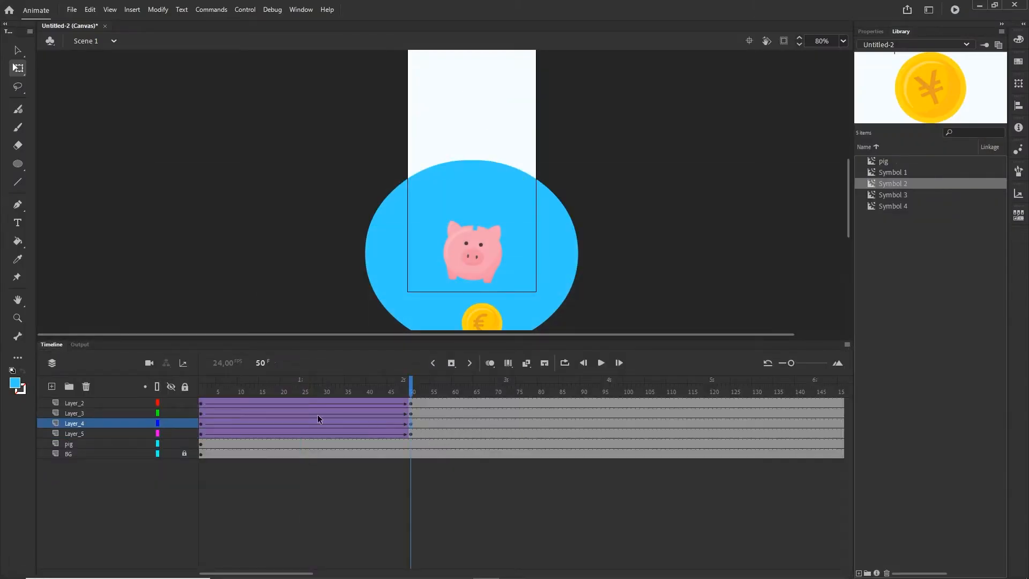
shift+click(201, 405)
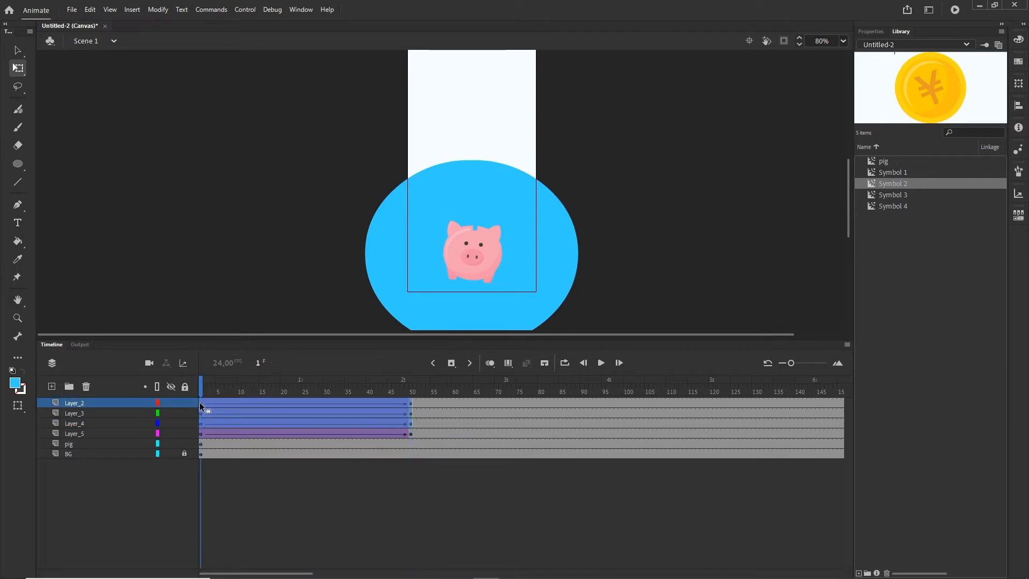
drag(202, 403, 346, 387)
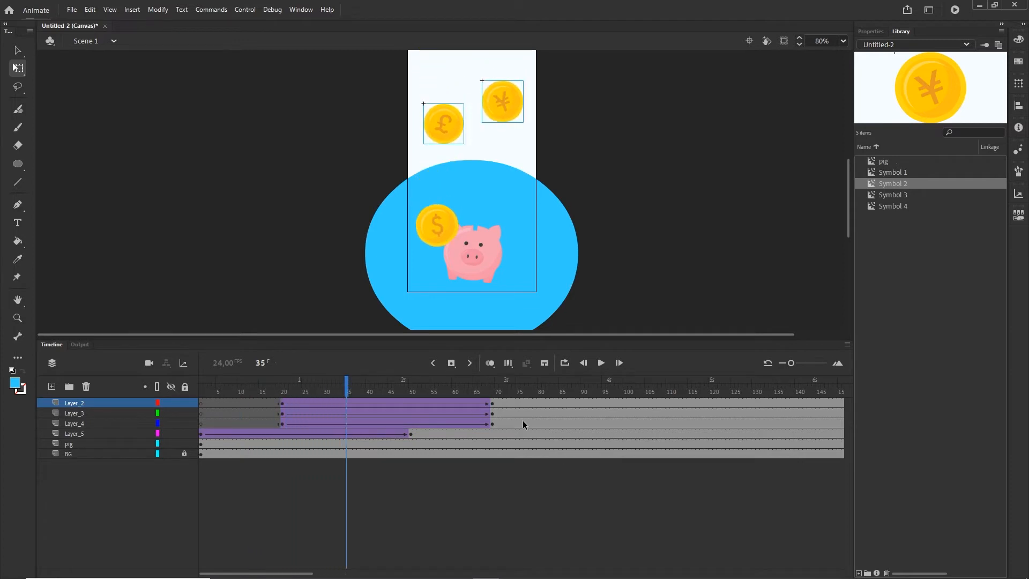
click(493, 413)
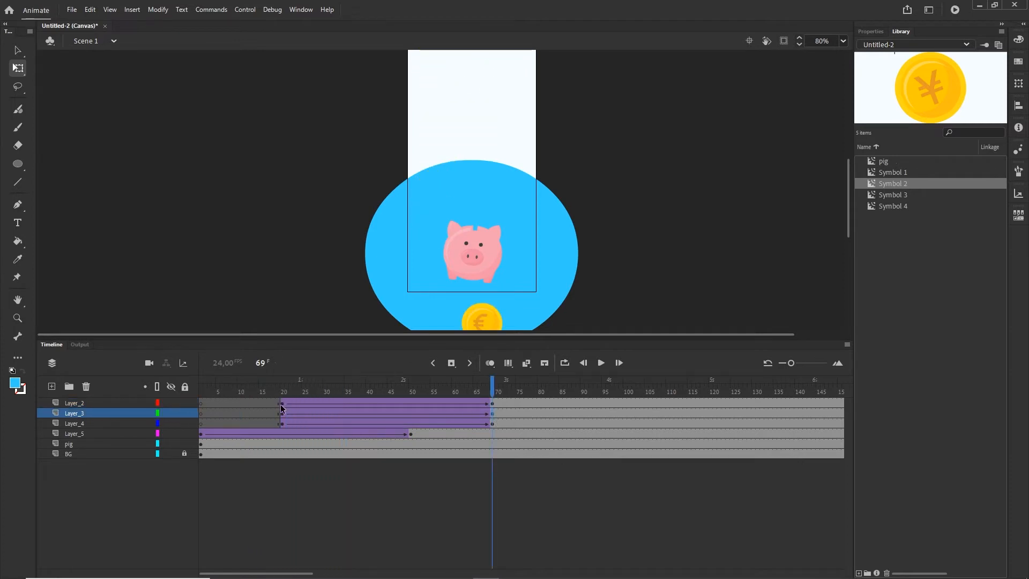
drag(282, 403, 366, 409)
click(555, 402)
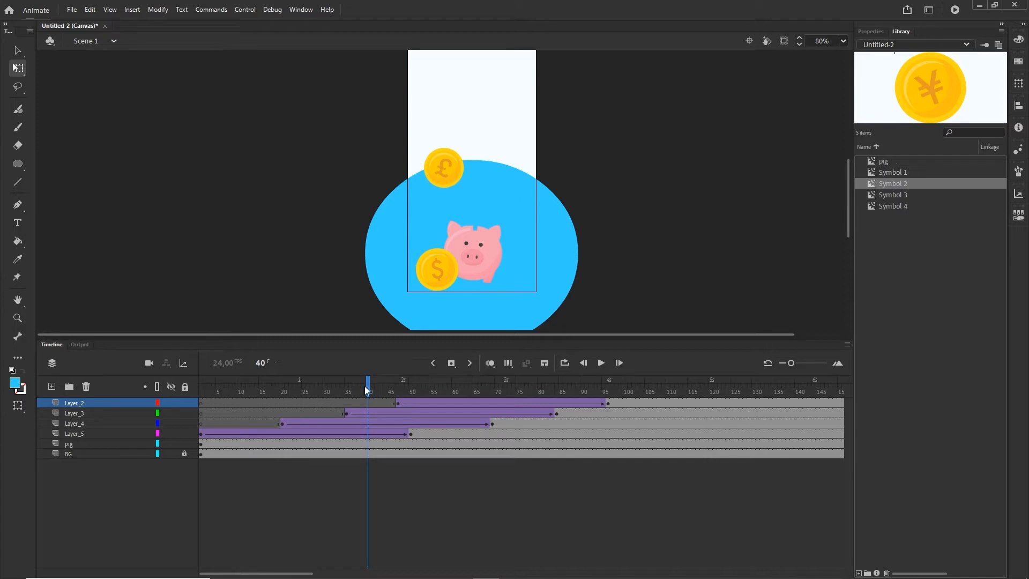
Step: Shift the pound coin at Layer_4's frame 20 keyframe horizontally to just right of the stage's centre
drag(367, 389, 282, 424)
click(282, 423)
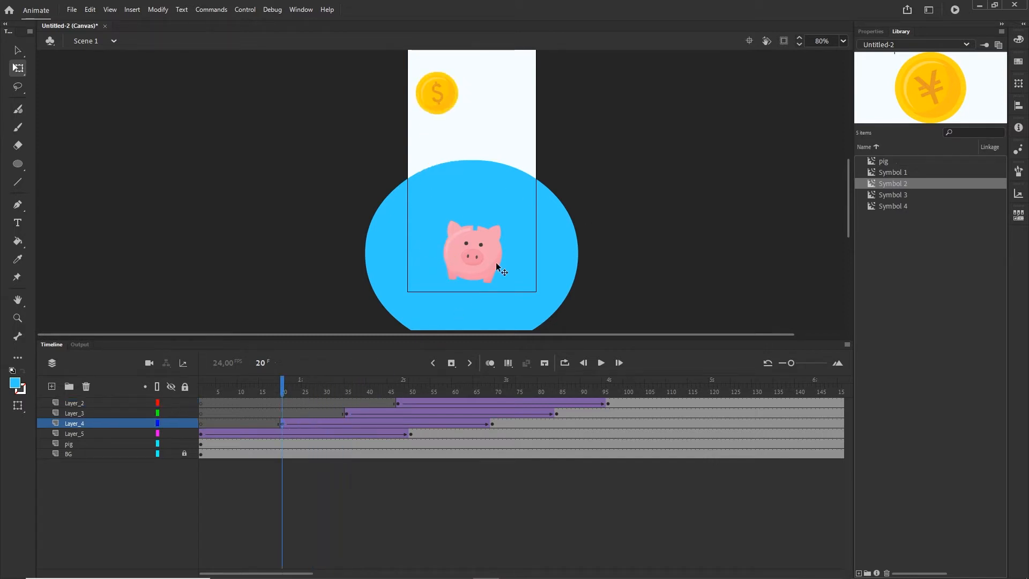
scroll(497, 267, up, 3)
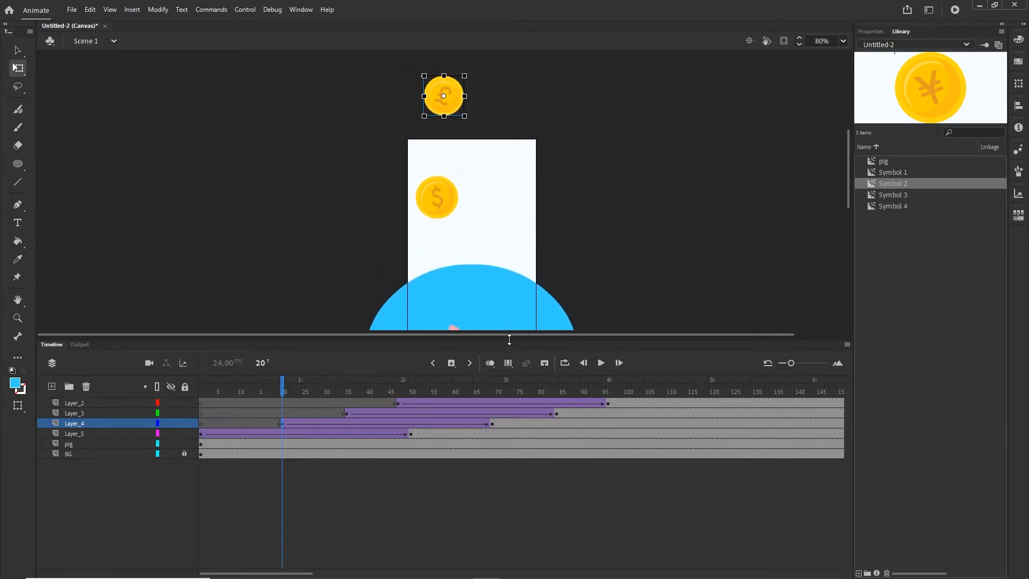
key(shift+Right)
key(shift+Right)
key(shift+Right)
key(shift+Right)
key(shift+Right)
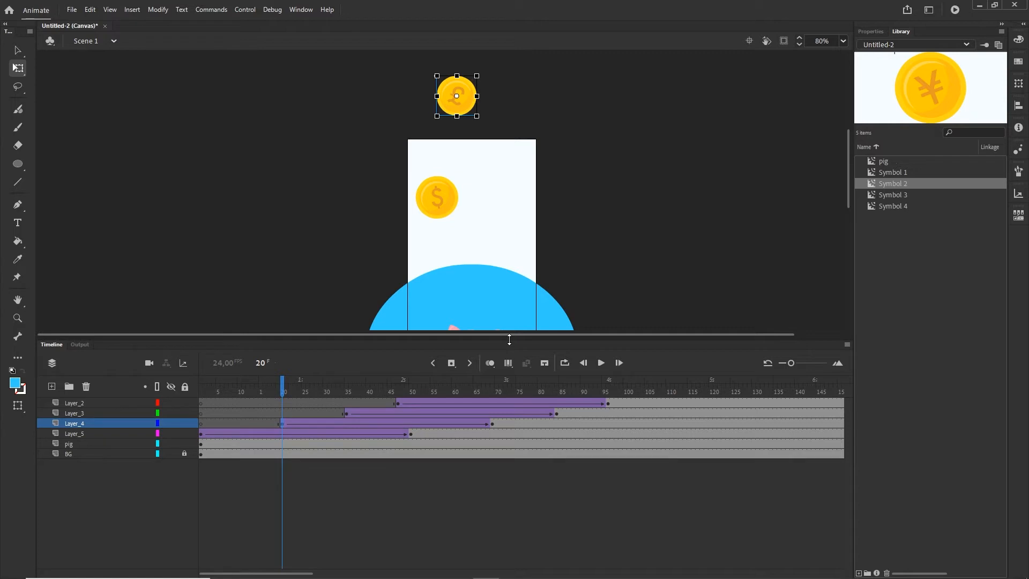
key(shift+Right)
key(shift+Right)
key(shift+Right)
key(shift+Right)
key(shift+Right)
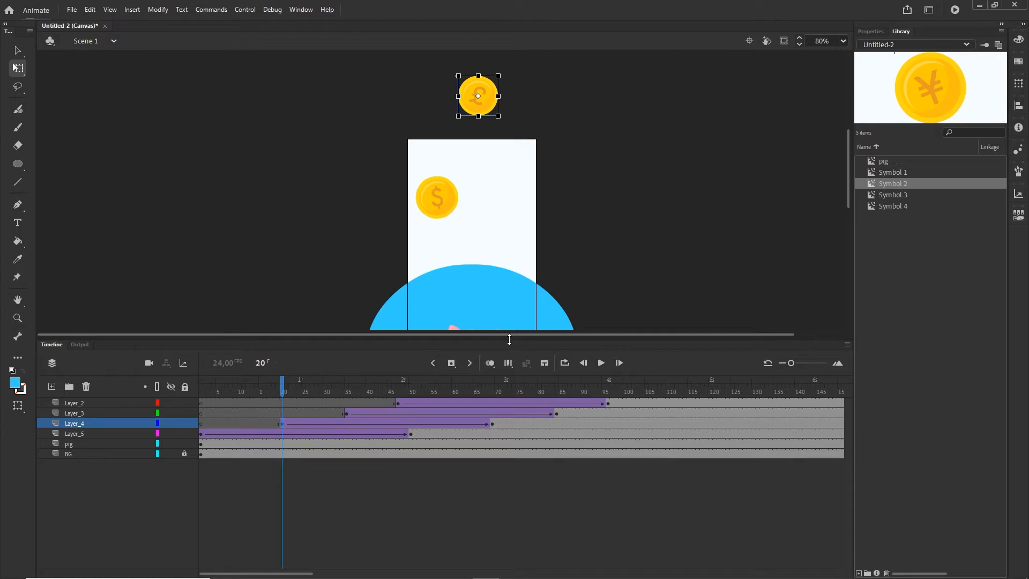
Step: Shift the pound coin at Layer_4's frame 69 keyframe right to match its starting position, and scrub to check its fall
click(491, 424)
drag(590, 267, 601, 157)
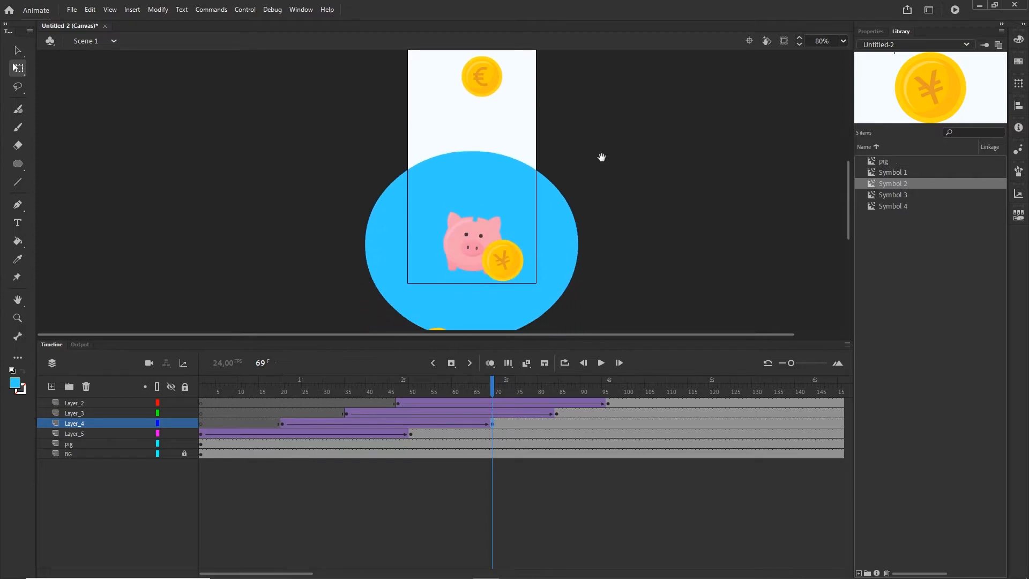
scroll(588, 223, down, 3)
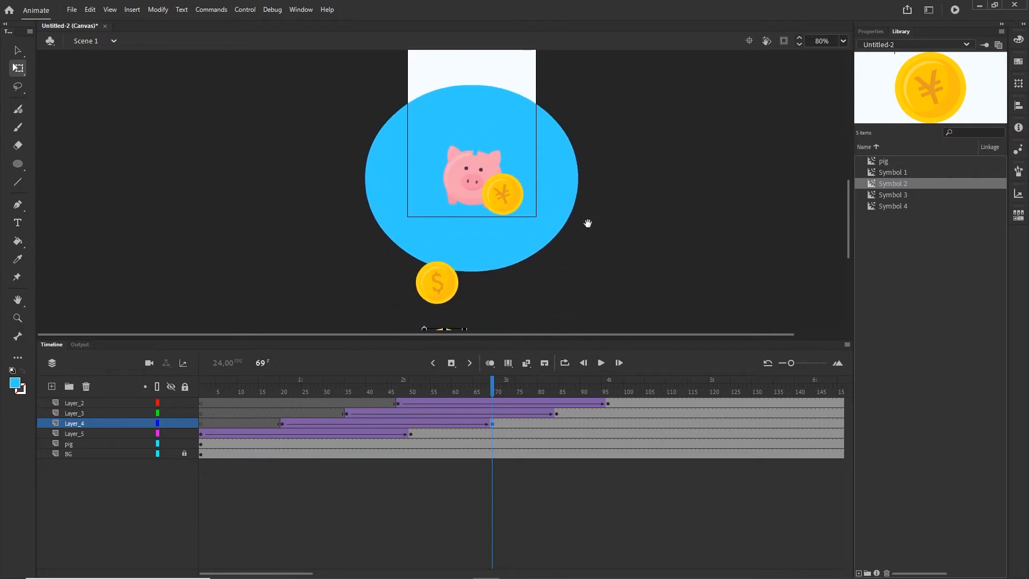
scroll(588, 223, down, 2)
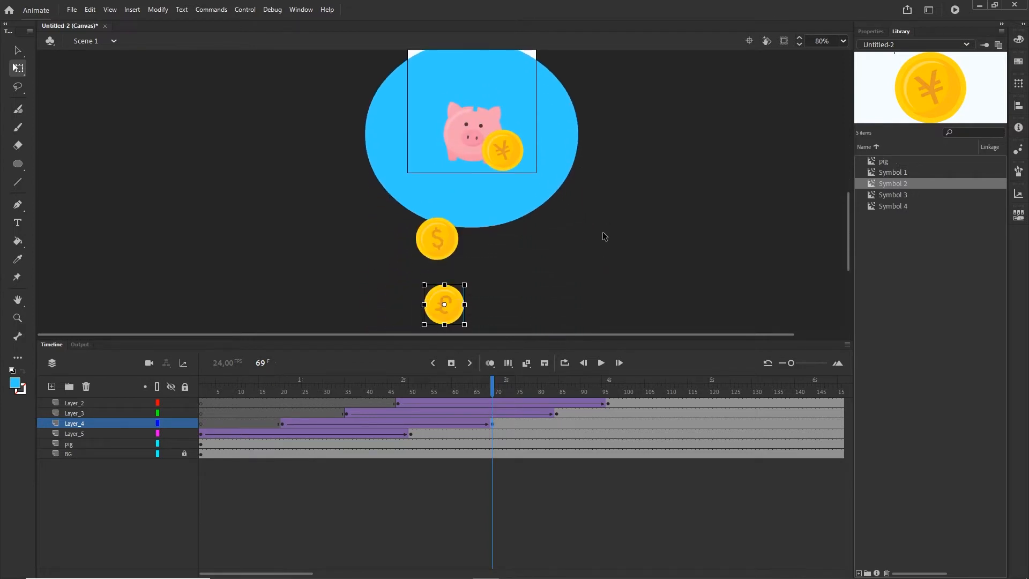
key(shift+Right)
key(shift+Right)
key(shift+Right)
key(shift+Right)
key(shift+Right)
key(shift+Right)
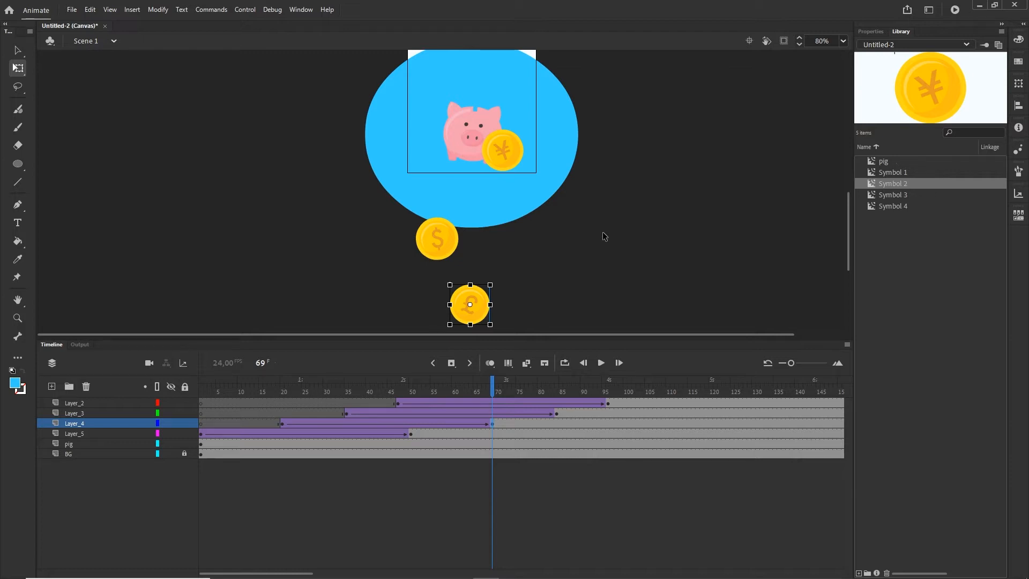
key(shift+Right)
key(shift+Right)
key(shift+Right)
key(shift+Right)
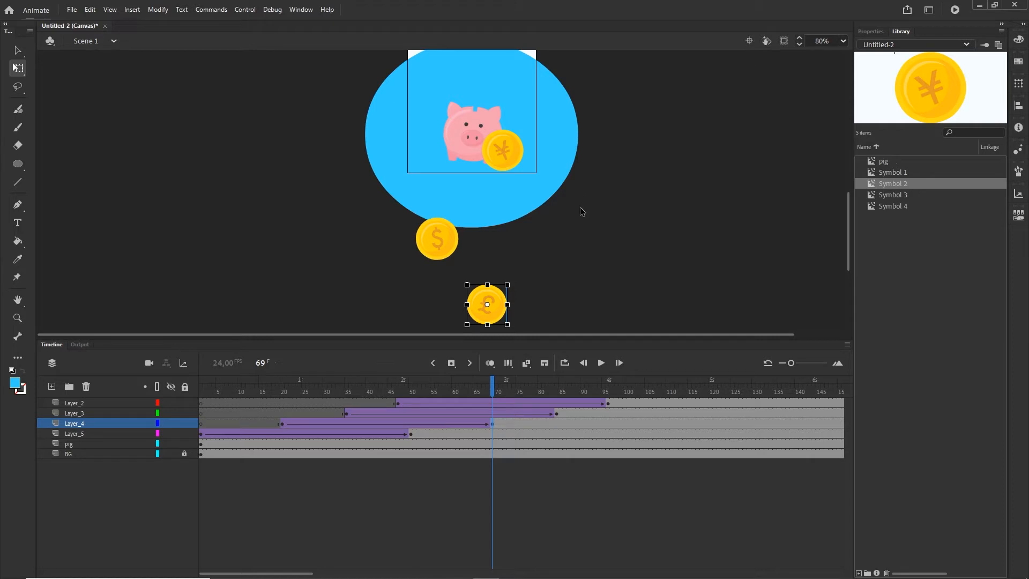
scroll(580, 207, down, 1)
drag(606, 161, 613, 264)
drag(493, 386, 449, 423)
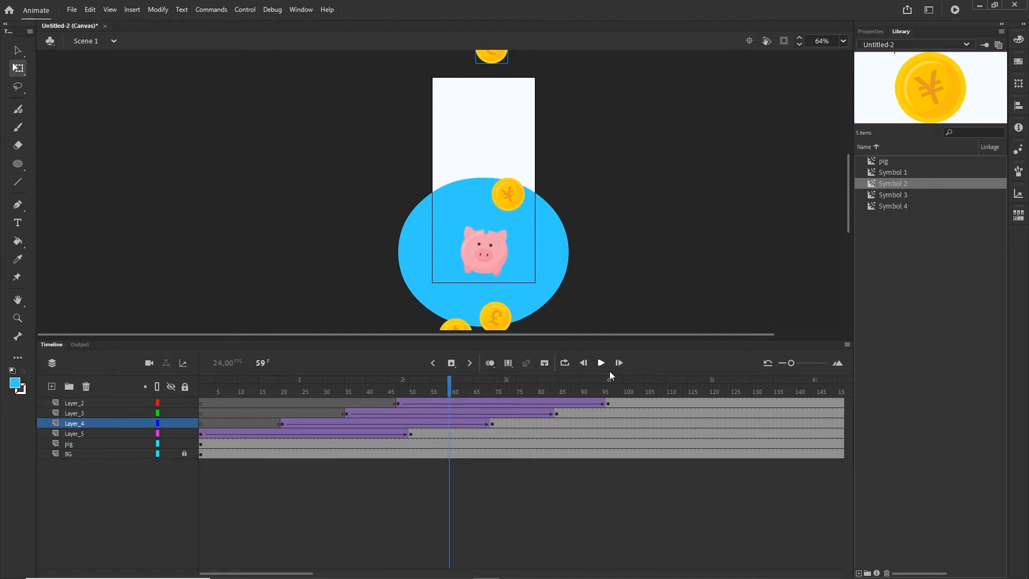
Step: Turn on Edit Multiple Frames and widen its range to span from about frame 5 to about frame 110
click(508, 363)
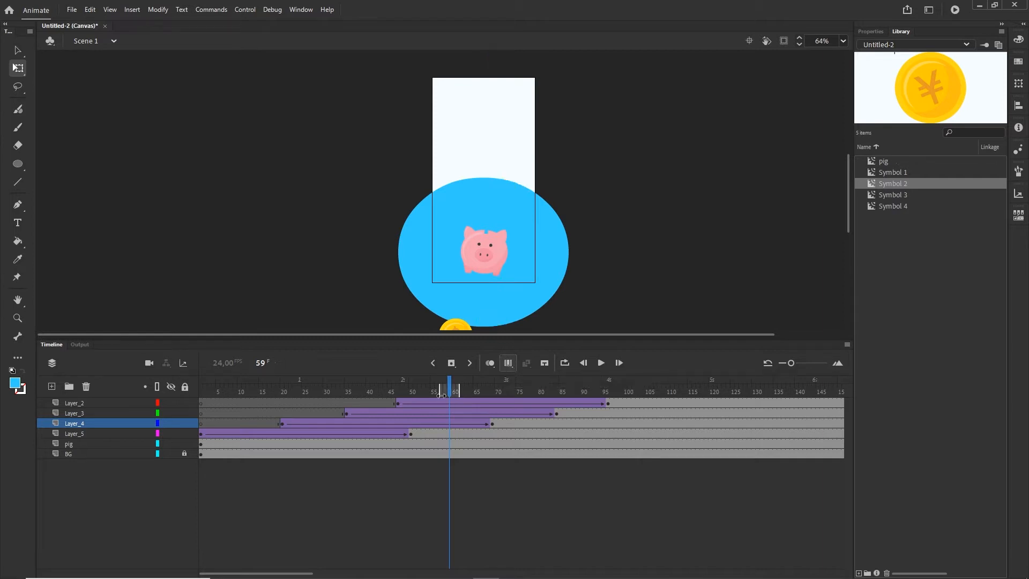
drag(438, 392, 220, 392)
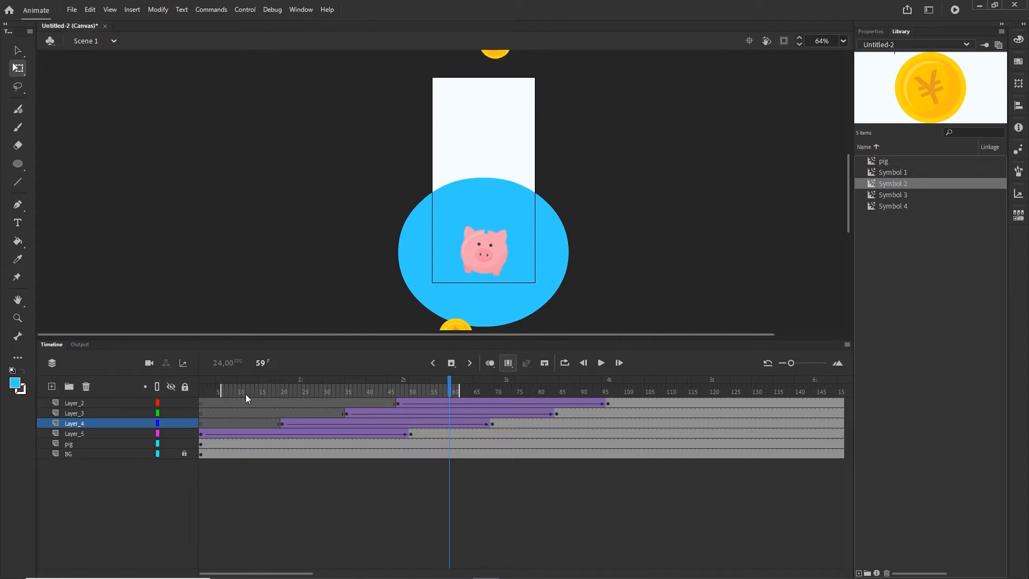
drag(460, 391, 673, 392)
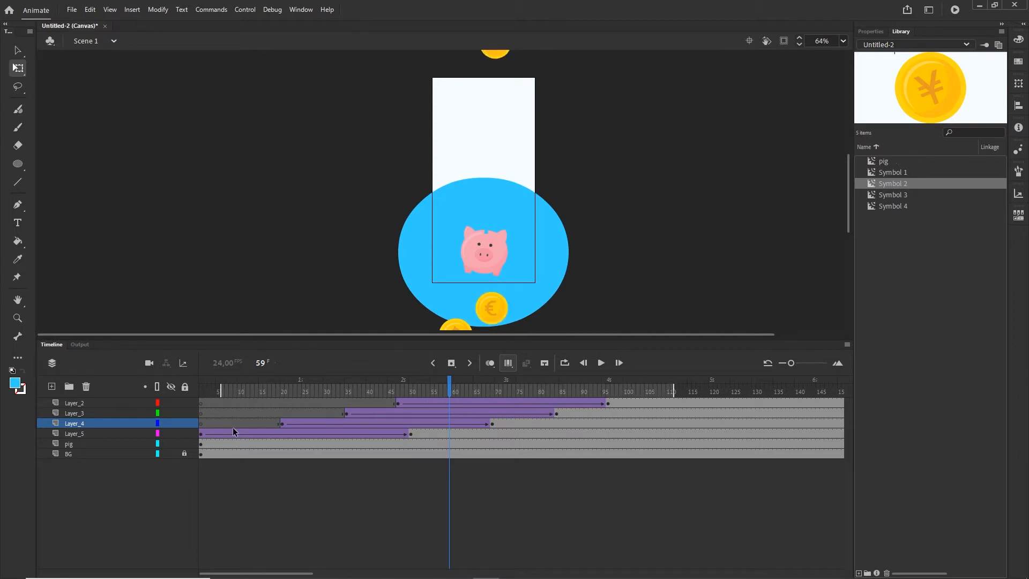
Step: Shift the yen coin on Layer_3 left across both keyframes to left of the stage's centre, and turn off Edit Multiple Frames
click(80, 414)
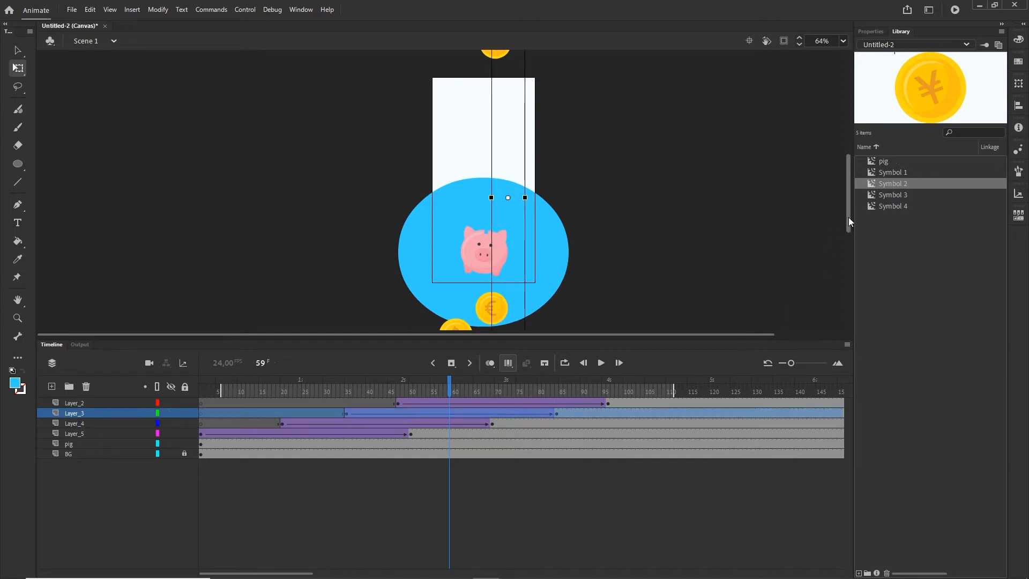
mouse_move(848, 217)
mouse_down()
mouse_move(847, 205)
mouse_move(851, 233)
mouse_up()
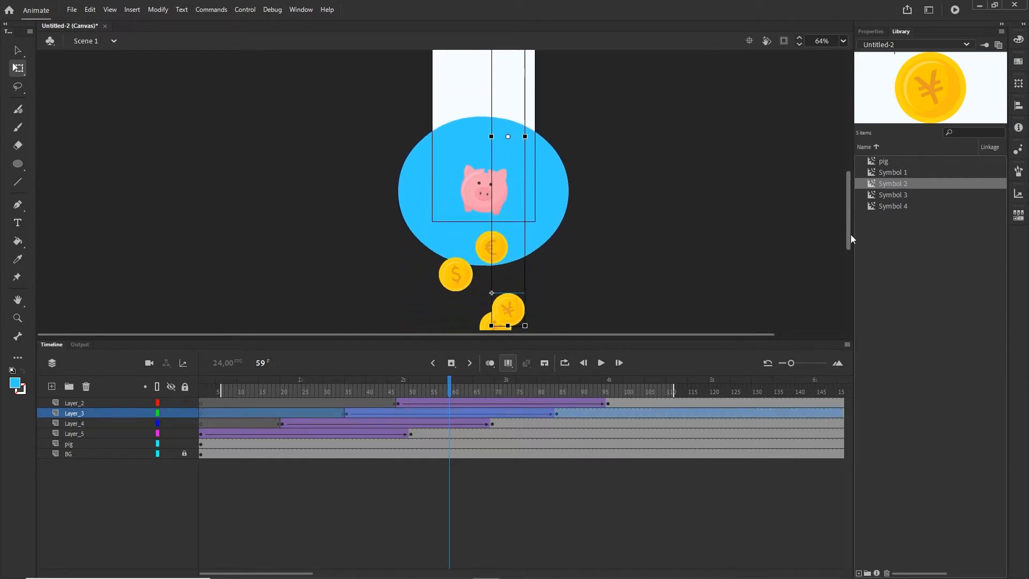
key(shift+Left)
key(shift+Left)
key(shift+Left)
key(shift+Left)
key(shift+Left)
key(shift+Left)
key(shift+Left)
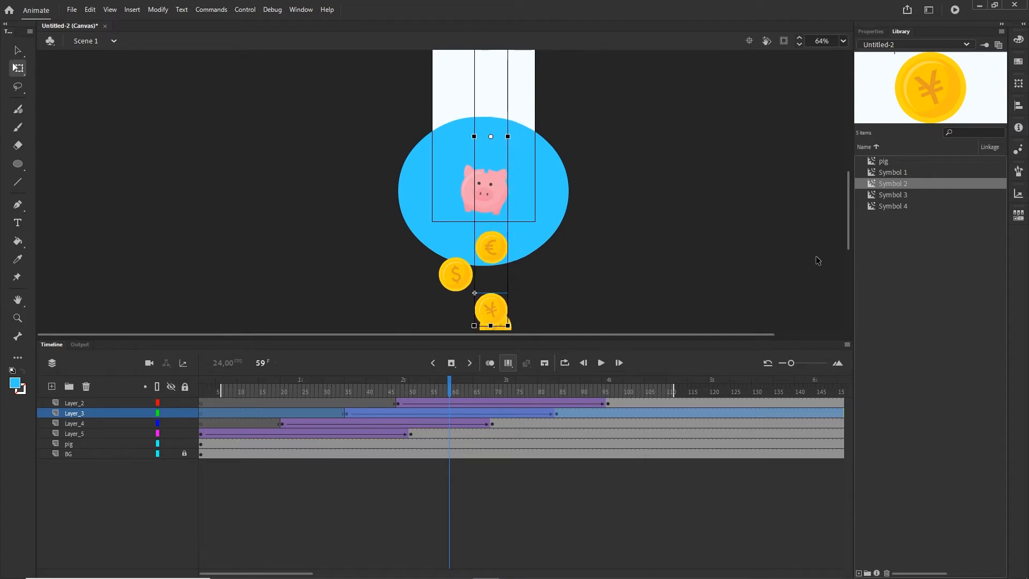
key(shift+Left)
key(shift+Left)
key(shift+Left)
key(shift+Left)
key(shift+Left)
key(shift+Left)
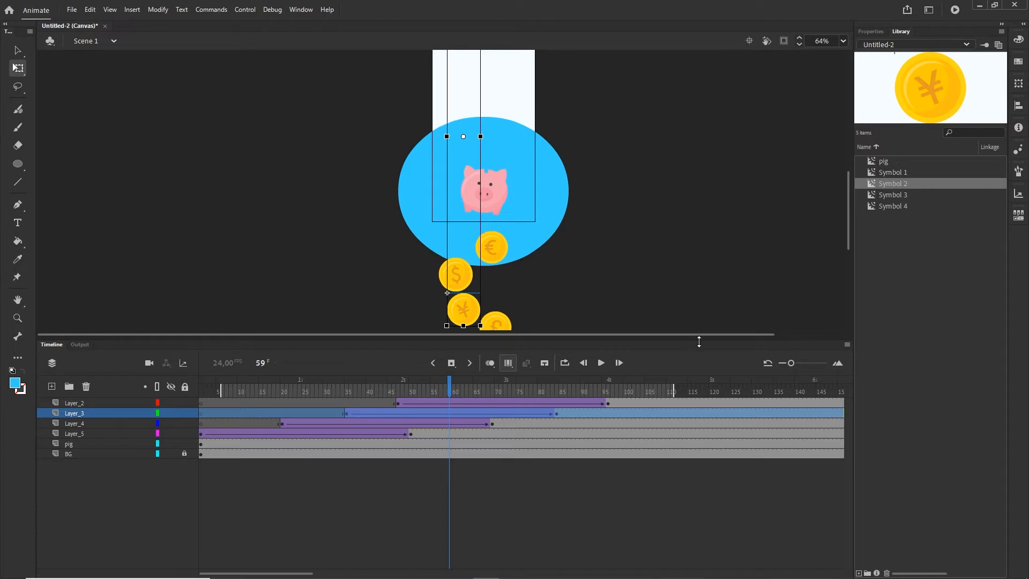
click(507, 363)
drag(434, 388, 549, 381)
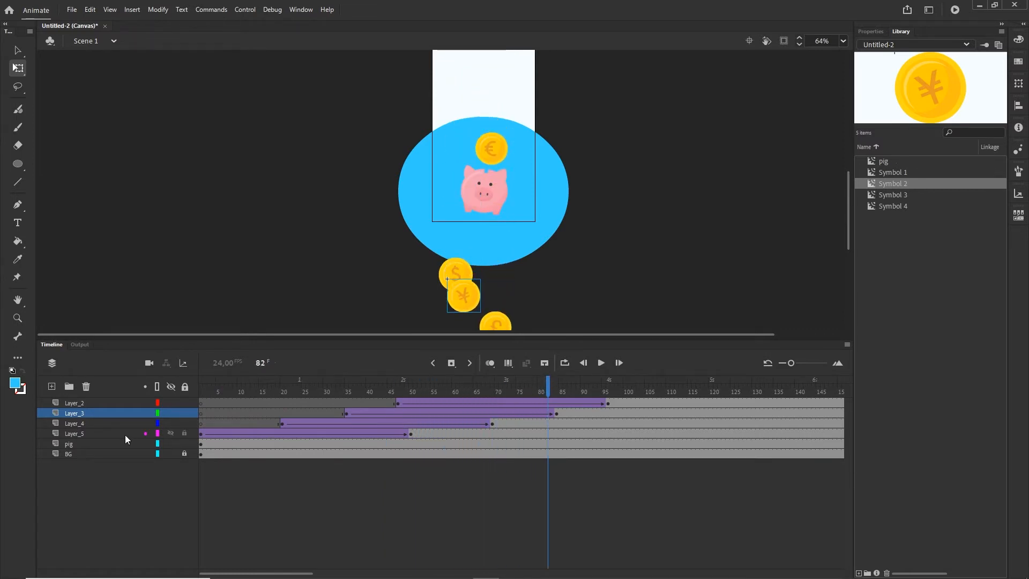
Step: Duplicate the four coin layers, Layer_2 through Layer_5, together with their tweens
click(74, 433)
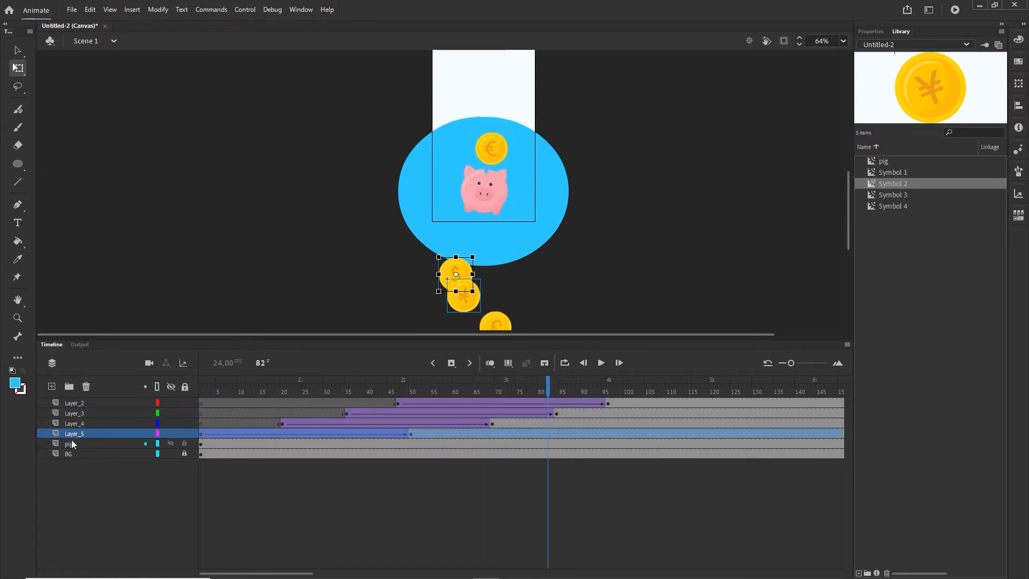
shift+click(69, 404)
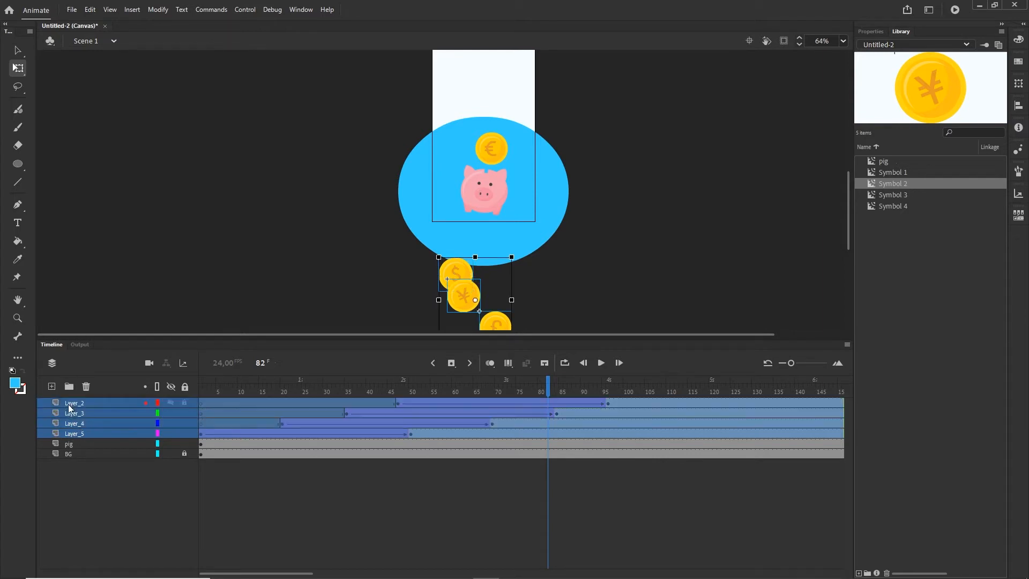
right_click(74, 415)
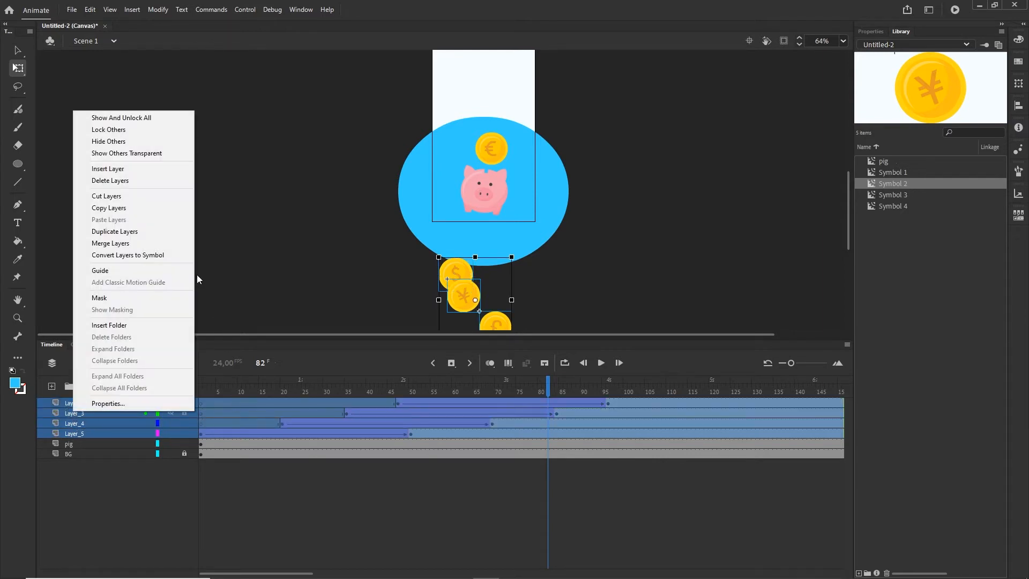
click(118, 232)
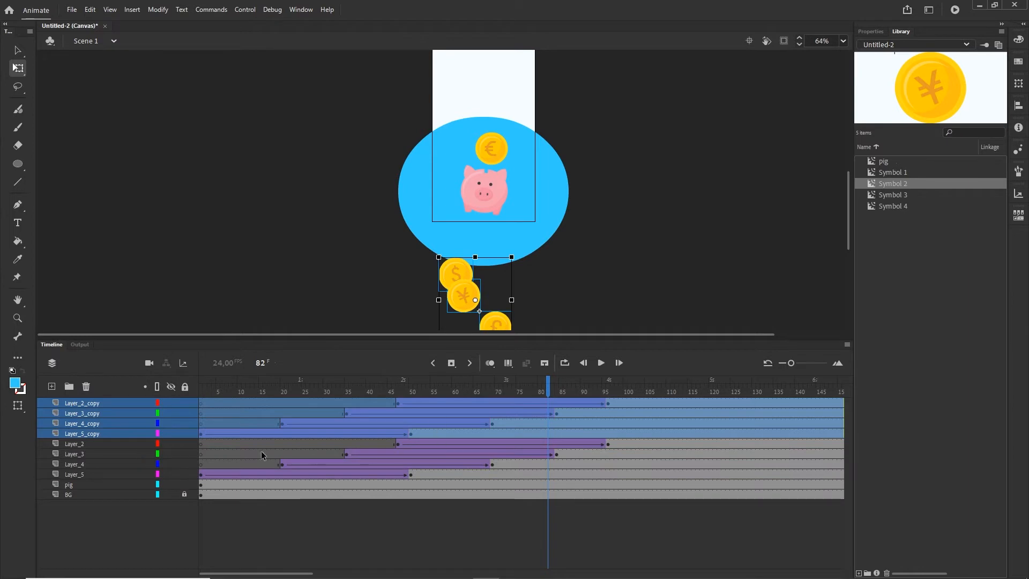
Step: Move the frames of the four copied coin layers so their sequence starts at frame 64, and scrub back to frame 1
click(201, 434)
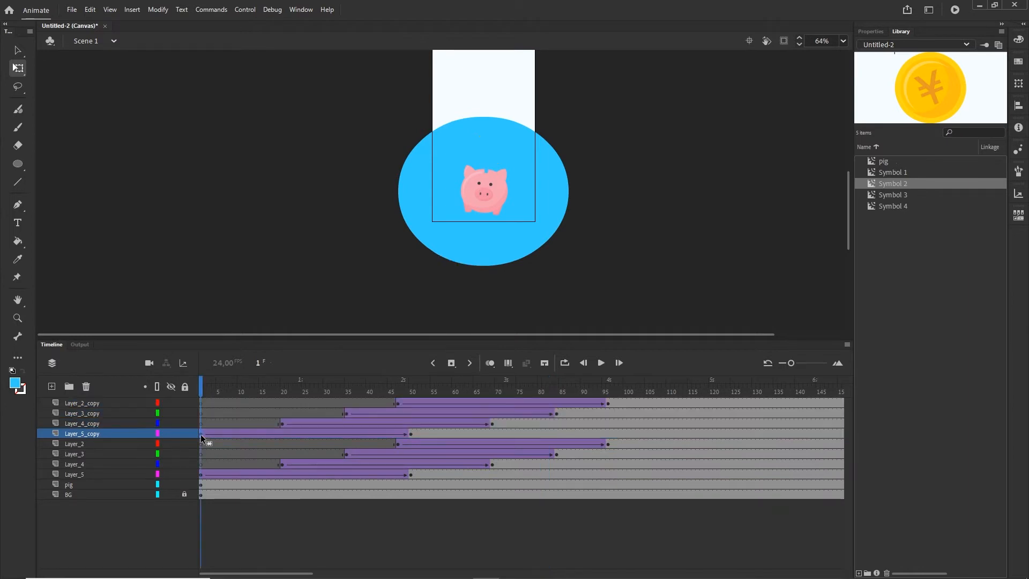
shift+click(608, 401)
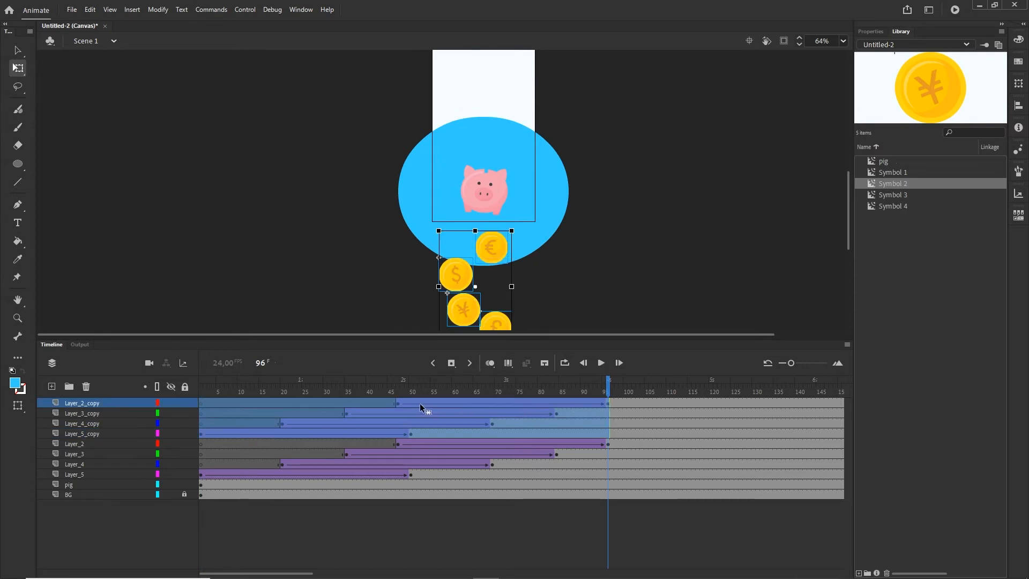
drag(420, 403, 637, 403)
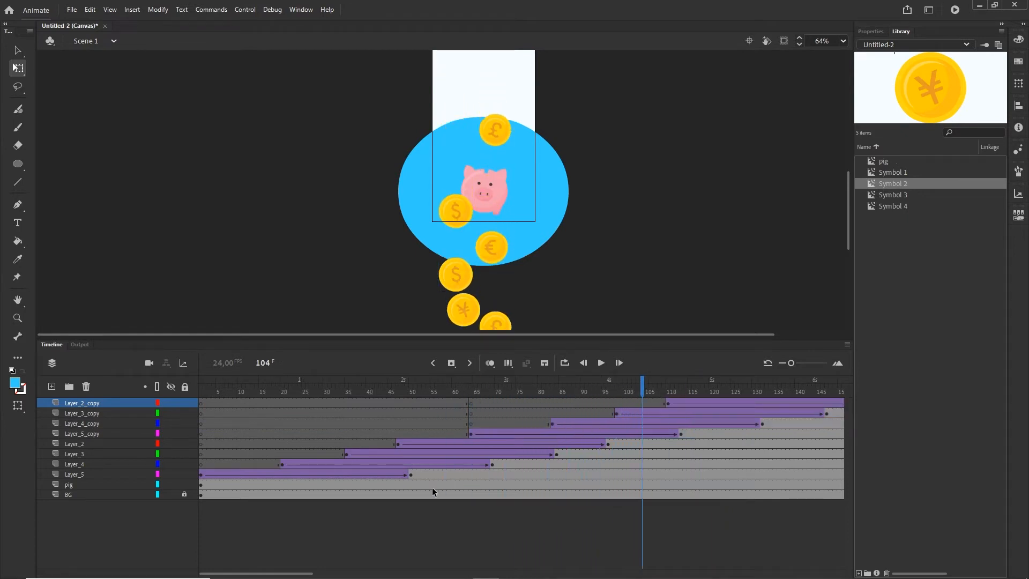
drag(308, 572, 343, 573)
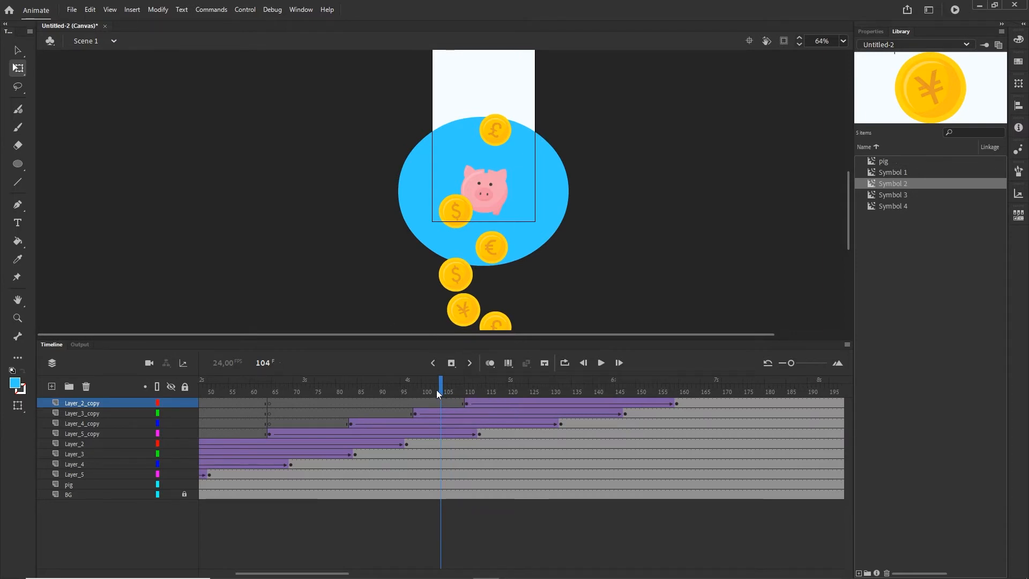
drag(438, 384, 125, 392)
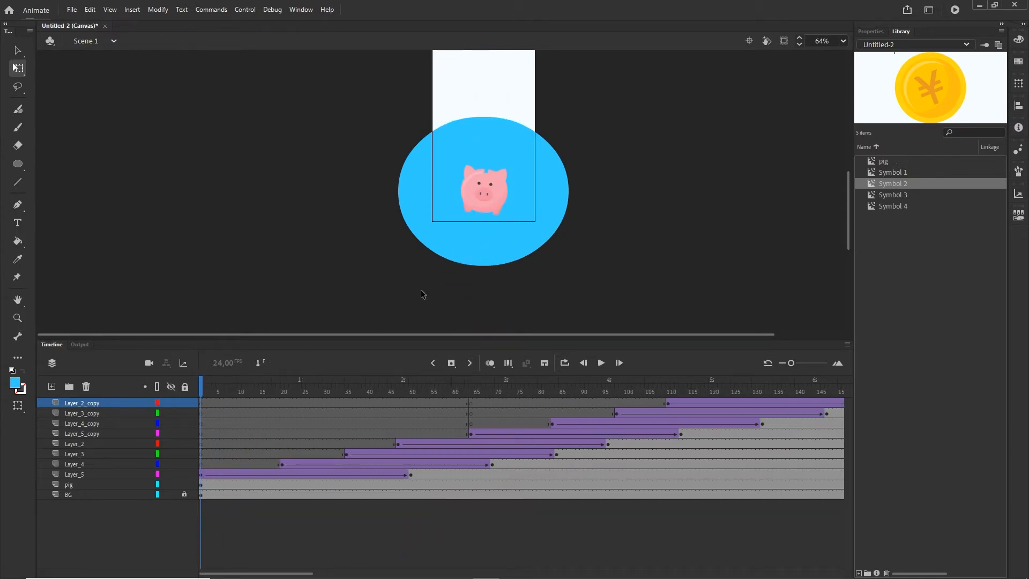
Step: Scrub to where the first coin nears the pig and insert keyframes on the pig layer at frames 28 and 35
scroll(543, 165, up, 2)
ctrl+scroll(510, 209, up, 1)
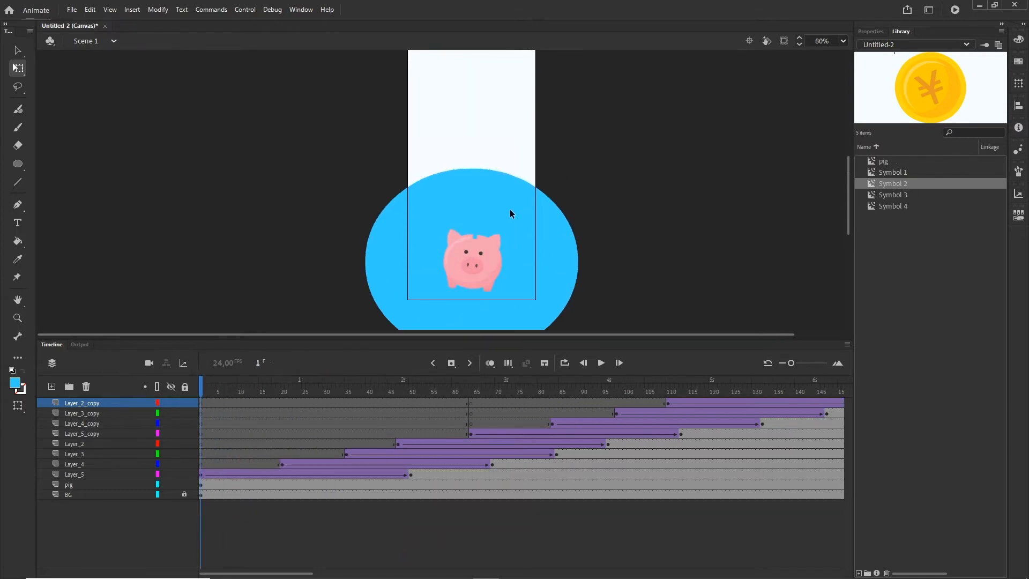
drag(202, 394, 325, 391)
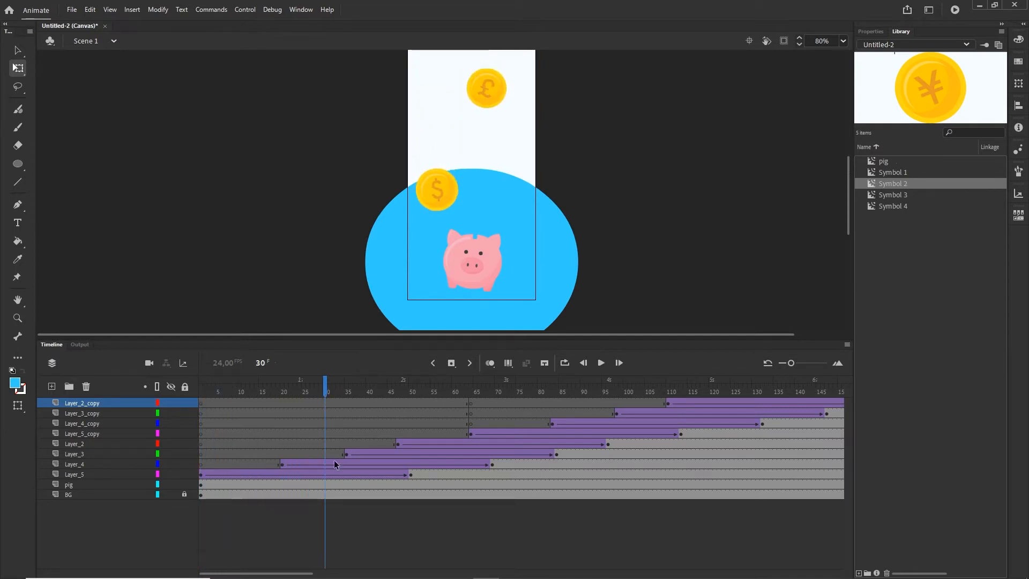
click(76, 484)
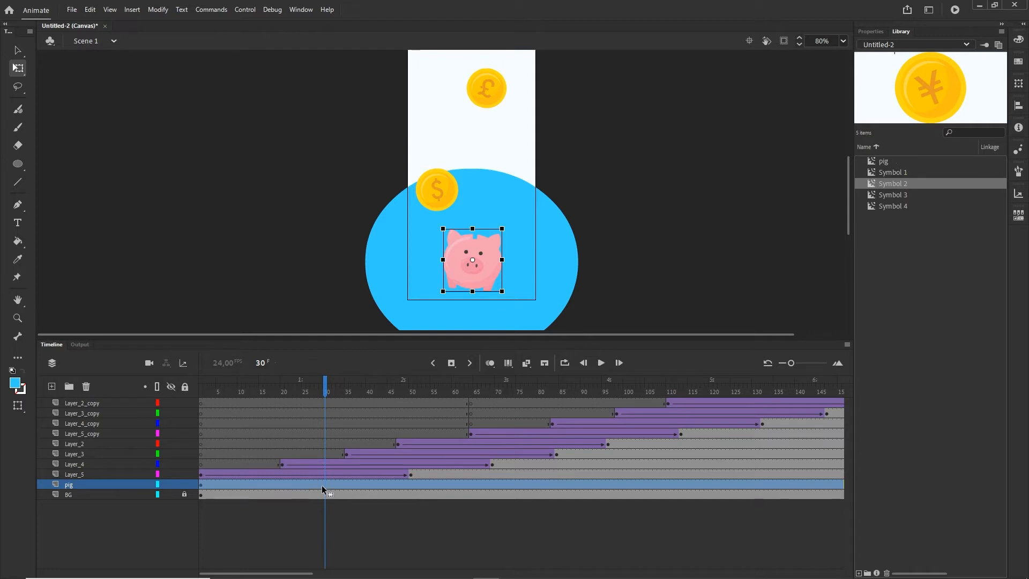
click(321, 485)
click(314, 484)
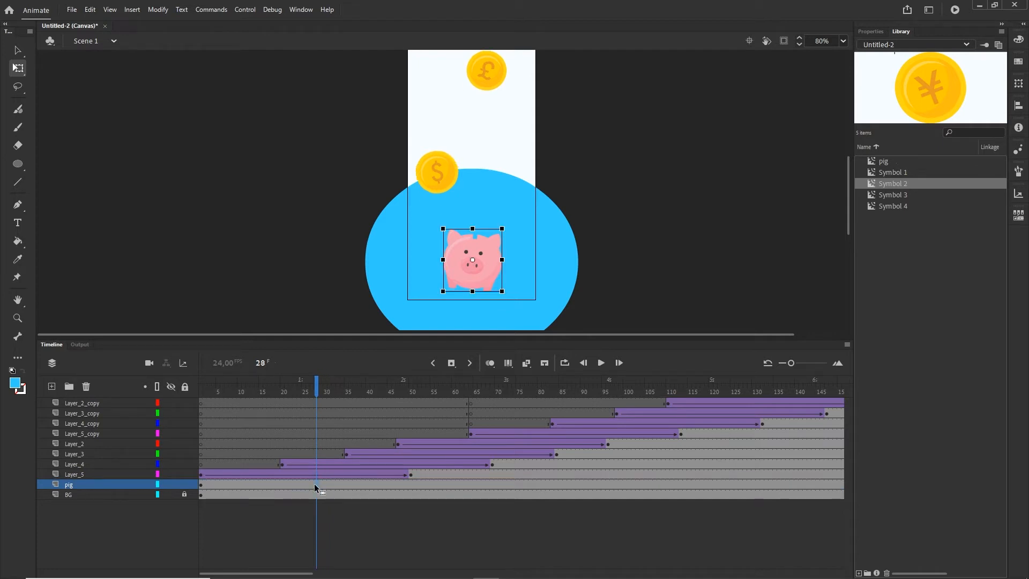
key(F6)
click(345, 484)
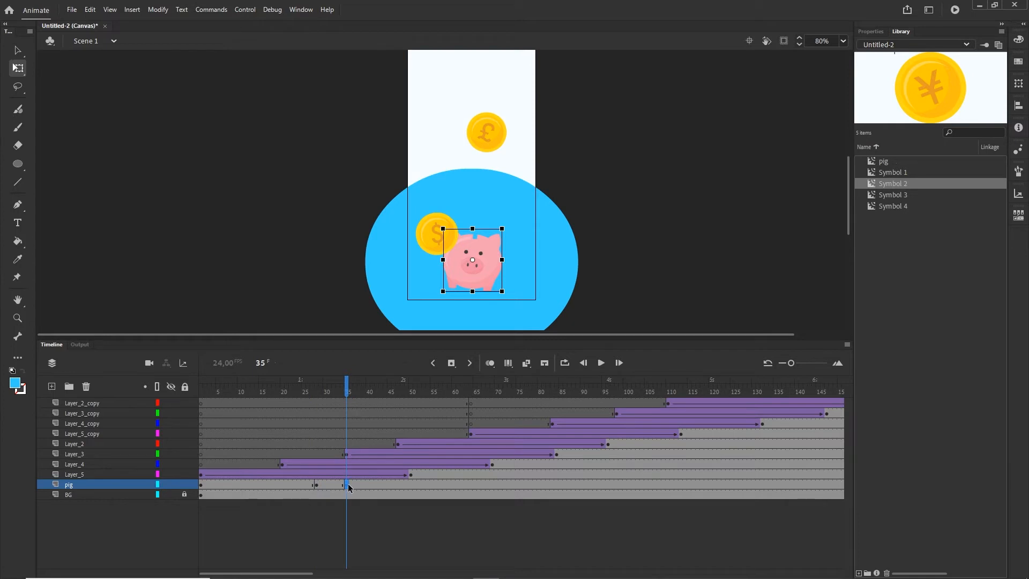
Step: Shift the pig right, clear of the dollar coin, at frame 35 and create a classic tween from frame 28
key(shift+Right)
key(shift+Right)
key(shift+Right)
key(shift+Right)
key(shift+Right)
key(shift+Right)
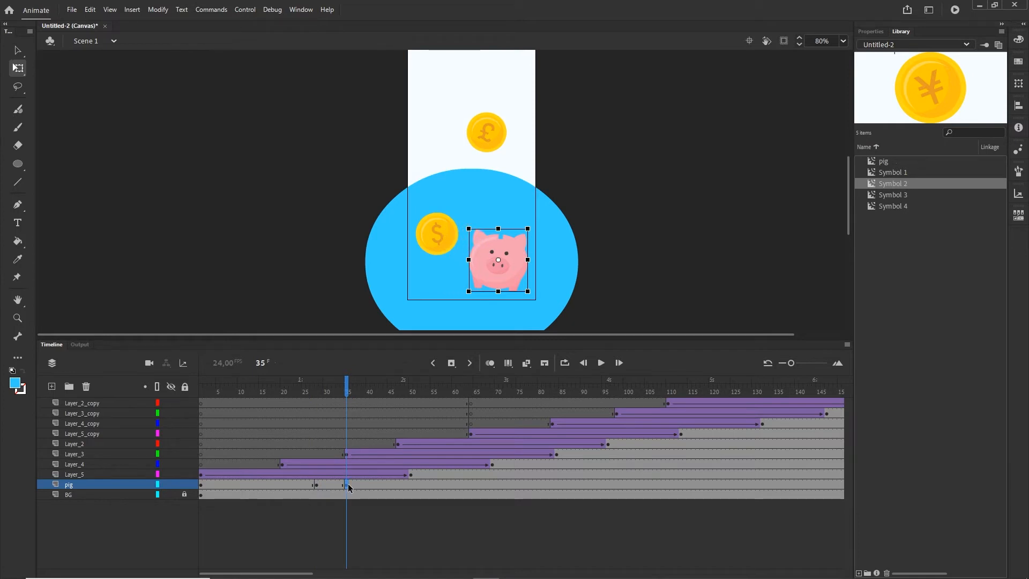
right_click(329, 485)
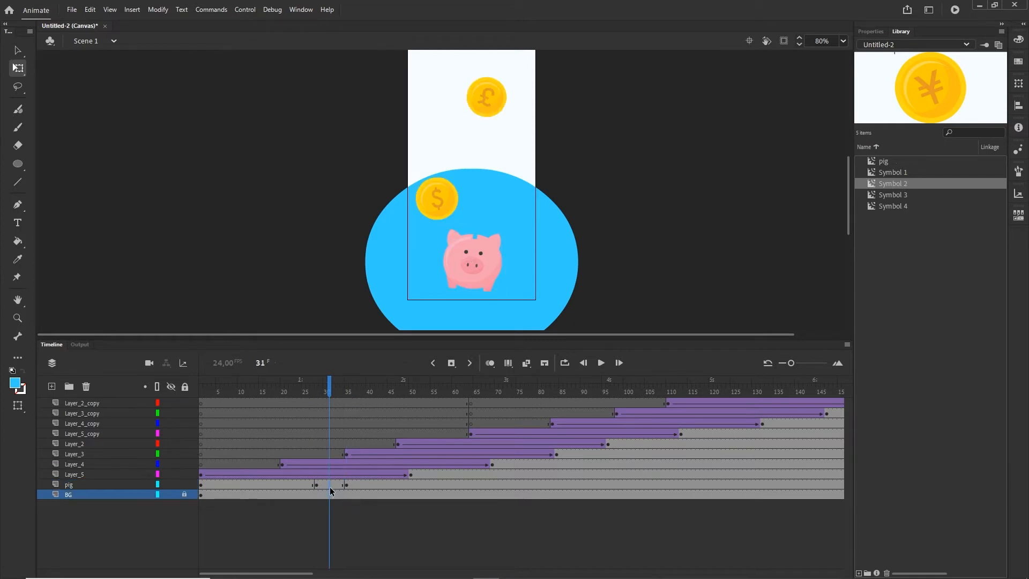
click(383, 174)
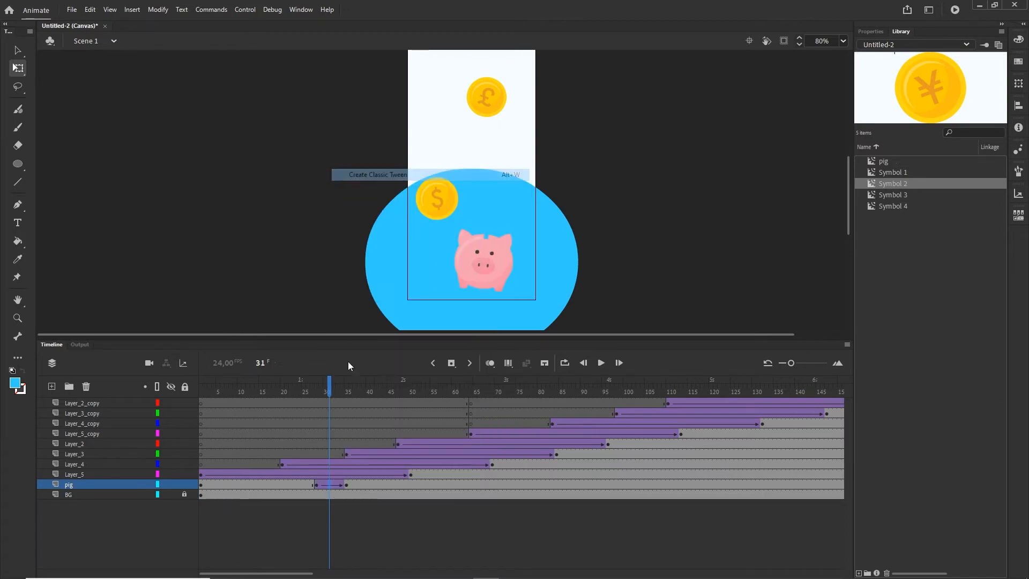
Step: Apply the Ease In Out Quad effect to the pig's classic tween starting at frame 28
click(316, 485)
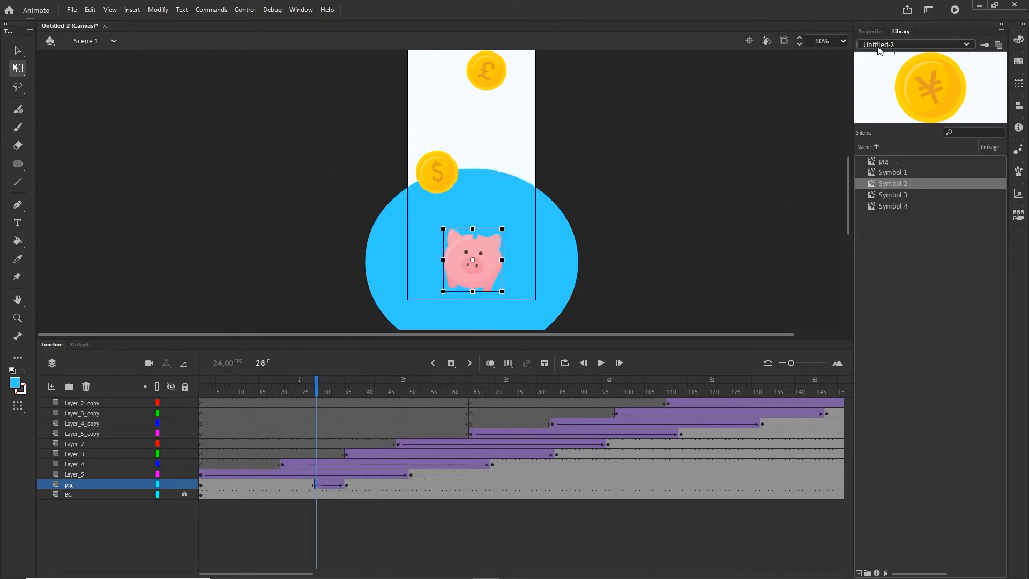
click(357, 526)
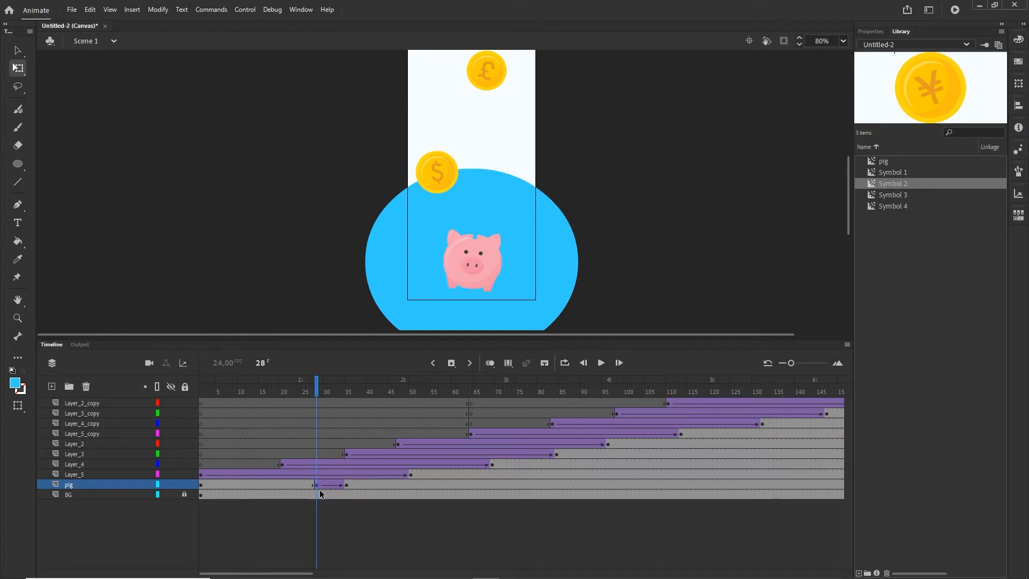
click(316, 483)
click(871, 32)
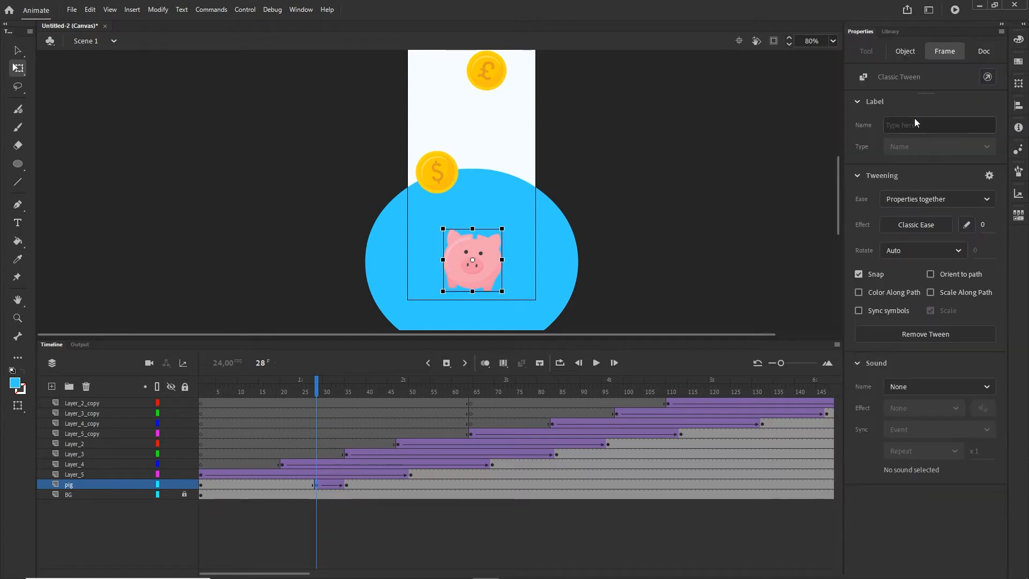
click(922, 225)
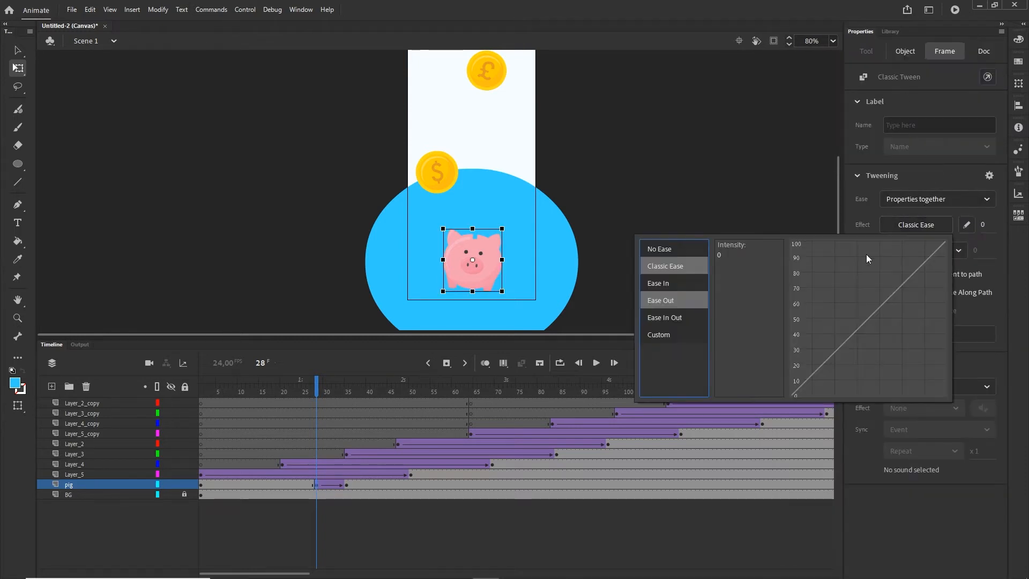
click(678, 318)
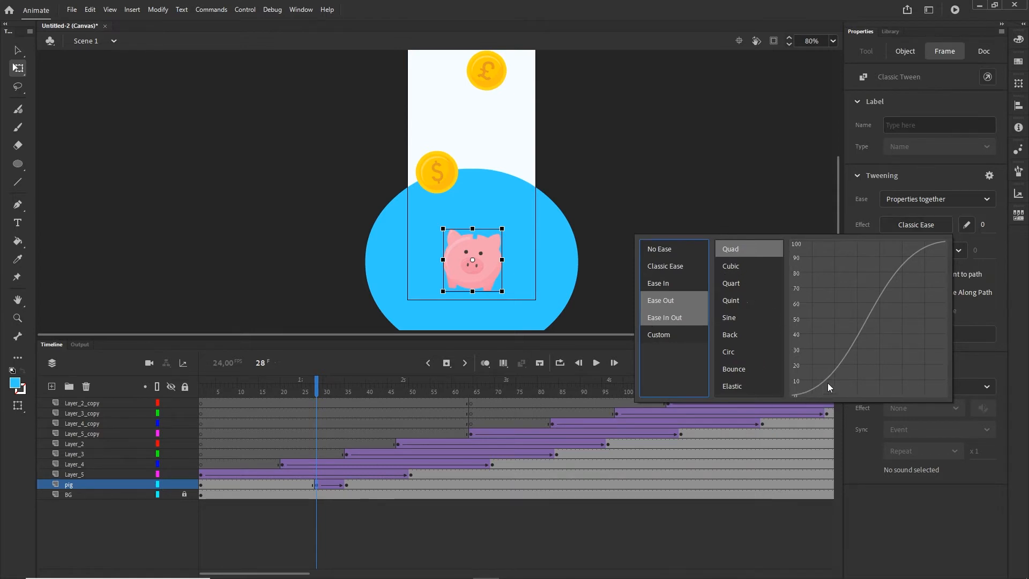
click(736, 246)
Step: Scrub past the first dodge and insert keyframes on the pig layer at frames 40 and 47
drag(317, 396, 368, 419)
click(369, 485)
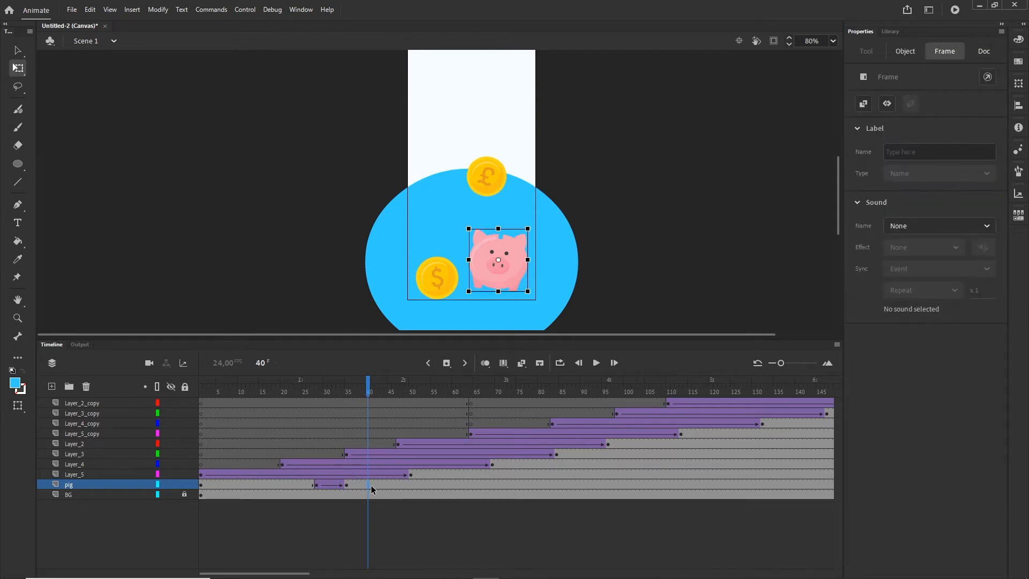
key(F6)
click(398, 484)
key(F6)
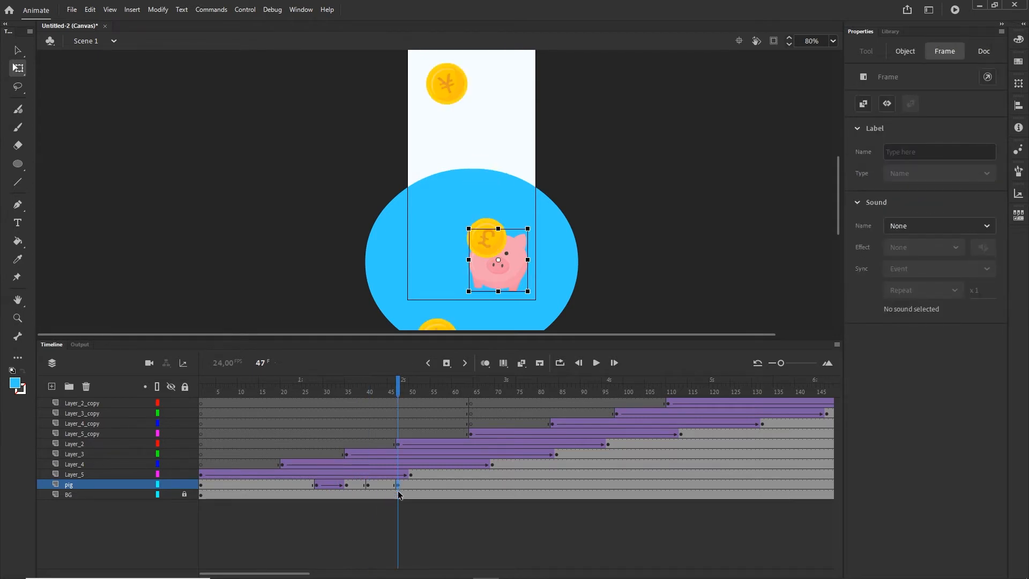
Step: Shift the pig to the stage's left side at frame 47, clear of the pound coin, and create a classic tween from frame 40
key(shift+Left)
key(shift+Left)
key(shift+Left)
key(shift+Left)
key(shift+Left)
key(shift+Left)
key(shift+Left)
key(shift+Left)
key(shift+Left)
key(shift+Left)
key(shift+Left)
key(shift+Left)
key(shift+Left)
key(shift+Left)
key(shift+Left)
key(shift+Left)
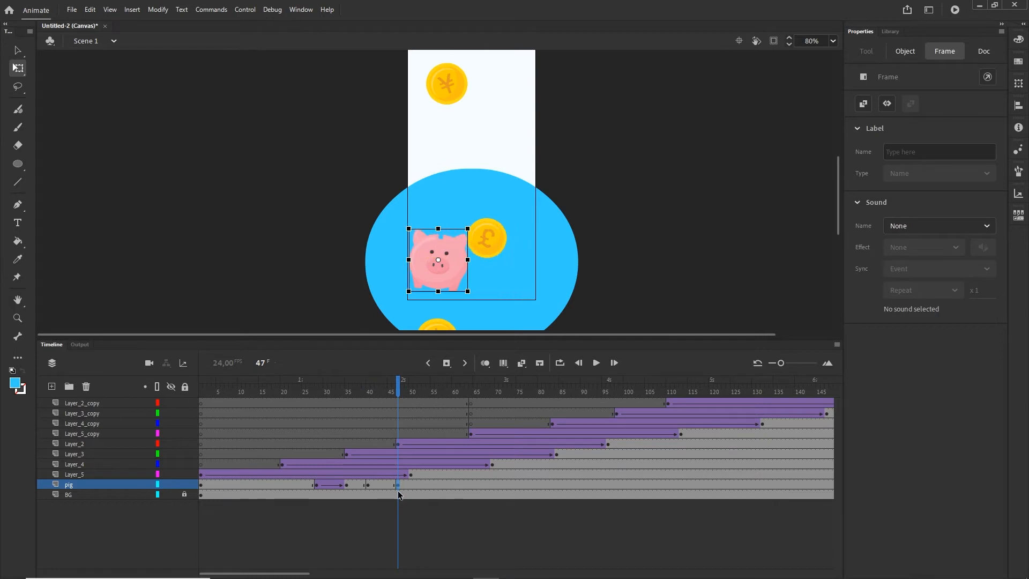
click(385, 485)
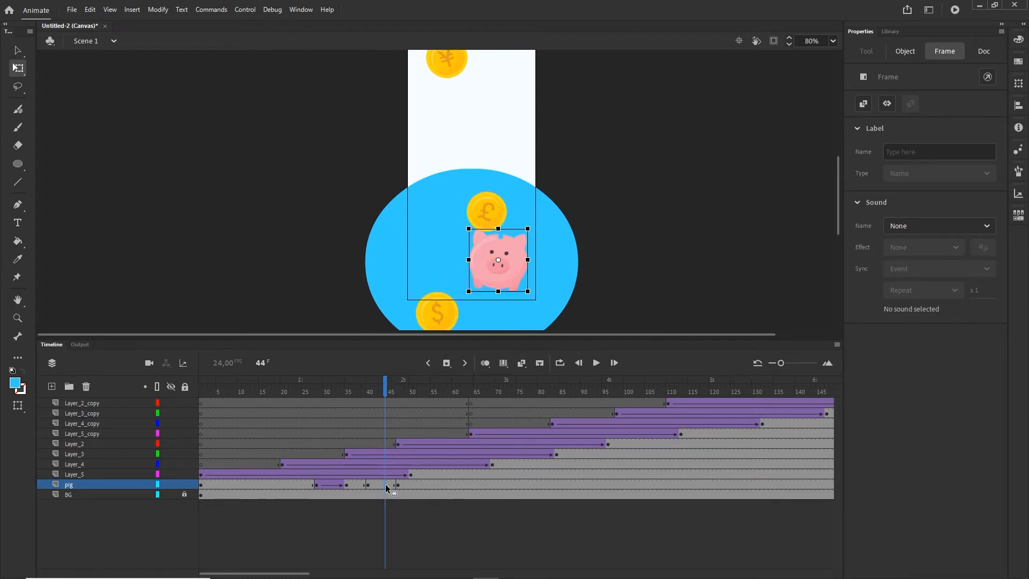
key(alt+s)
Step: Apply the Ease In Out Quad effect to the pig's classic tween starting at frame 40
click(367, 485)
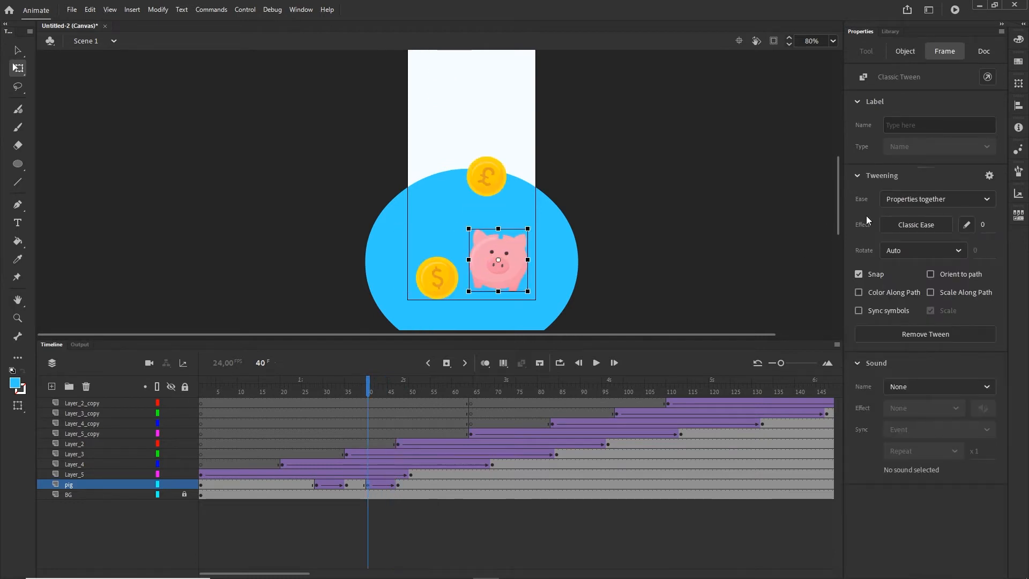
click(910, 224)
click(678, 315)
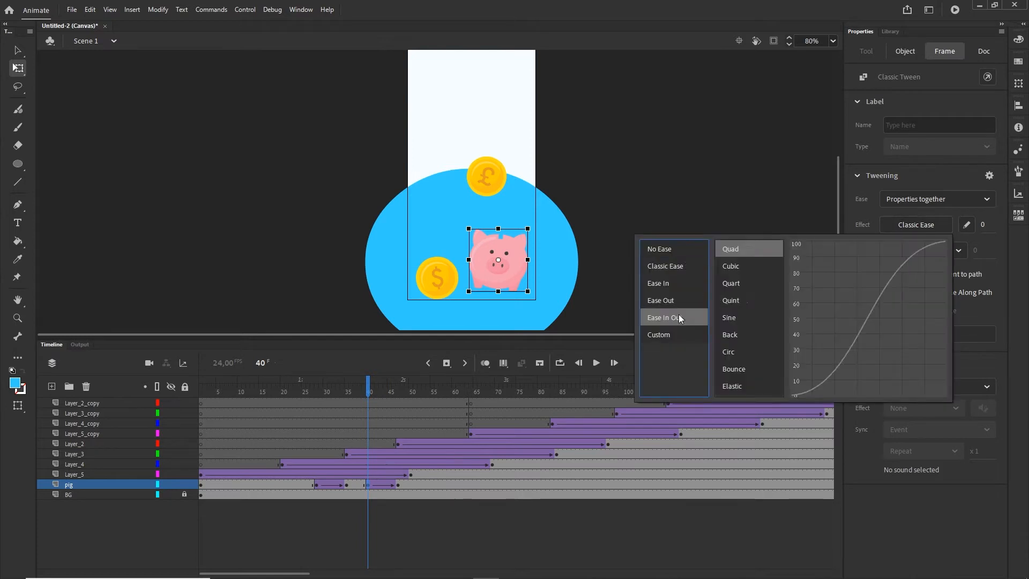
double_click(728, 247)
Step: Scrub to where the yen coin nears the pig and insert keyframes on the pig layer at frames 56 and 64
drag(368, 395, 436, 397)
click(436, 484)
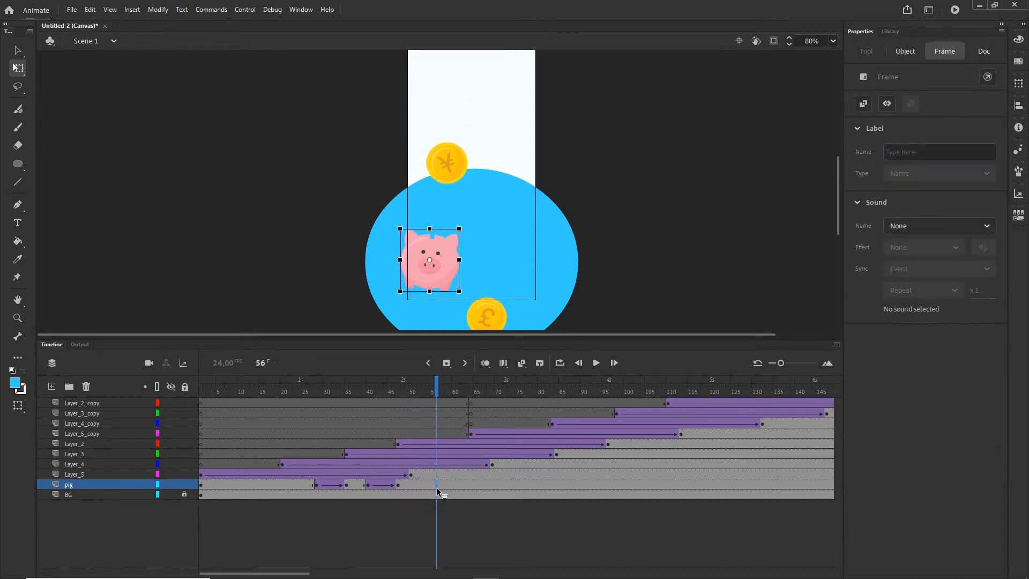
key(F6)
click(470, 484)
key(F6)
Step: Shift the pig past the stage's right edge at frame 64, clear of the yen coin, and create a classic tween from frame 56
key(shift+Right)
key(shift+Right)
key(shift+Right)
key(shift+Right)
key(shift+Right)
key(shift+Right)
key(shift+Right)
key(shift+Right)
key(shift+Right)
key(shift+Right)
key(shift+Right)
key(shift+Right)
key(shift+Right)
key(shift+Right)
key(shift+Right)
key(shift+Right)
key(shift+Right)
key(shift+Right)
key(shift+Right)
key(shift+Right)
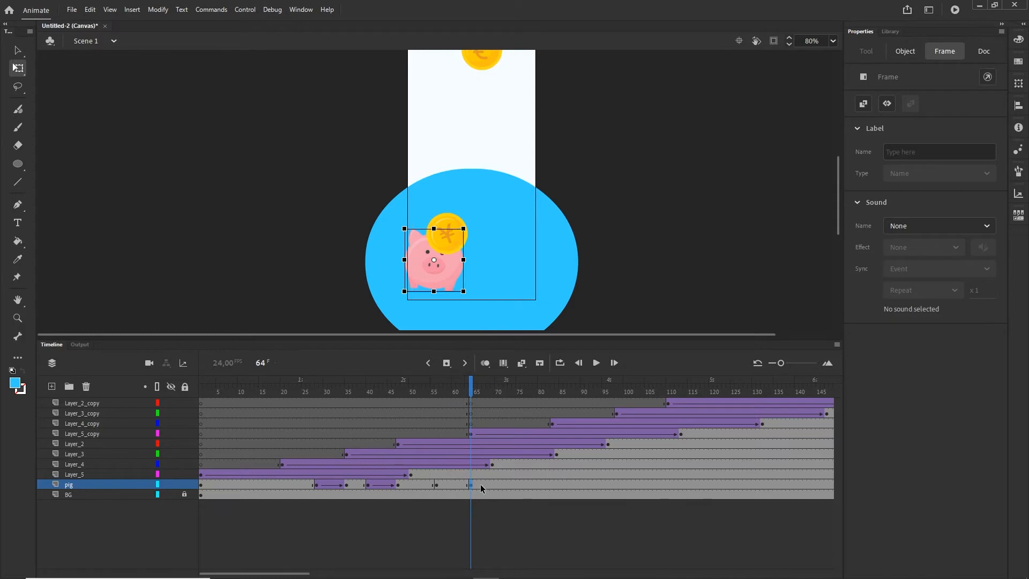
click(451, 486)
right_click(452, 487)
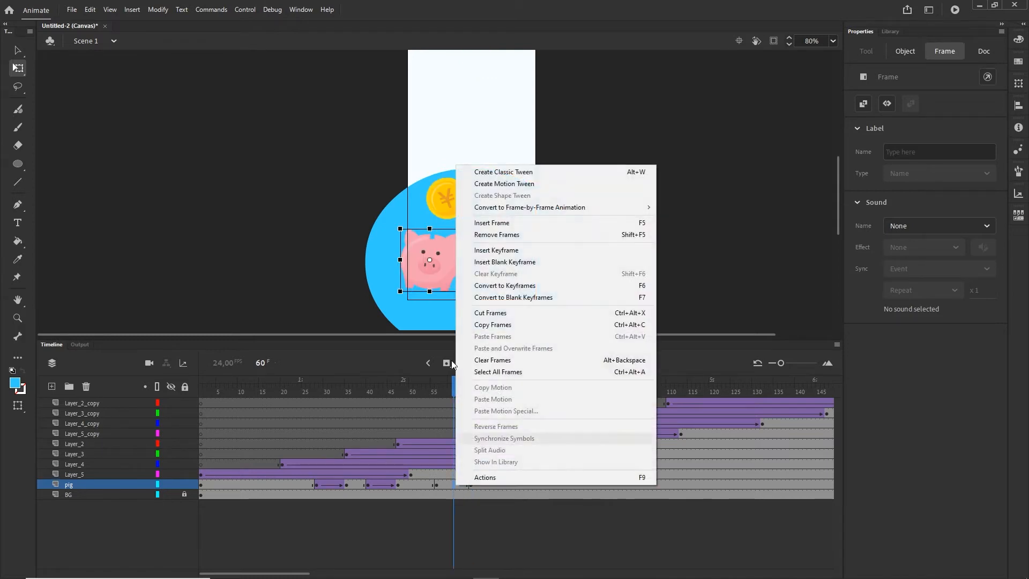
click(501, 172)
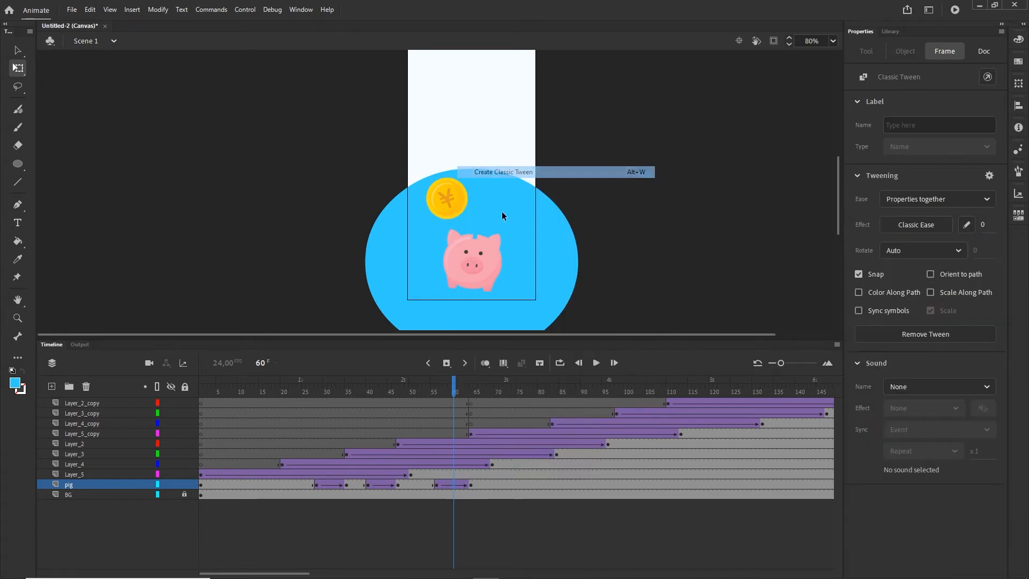
Step: Apply the Ease In Out Quad effect to the pig's classic tween starting at frame 56
click(435, 485)
click(936, 224)
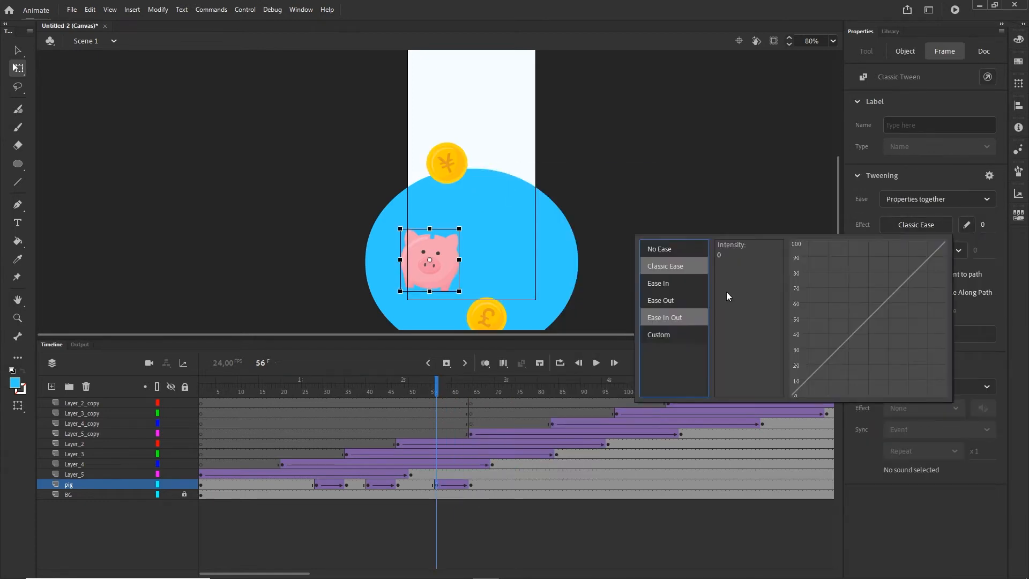
click(680, 315)
double_click(731, 246)
Step: Find where the euro coin nears the pig and insert keyframes on the pig layer at frames 77 and 87
drag(436, 382, 532, 384)
click(522, 486)
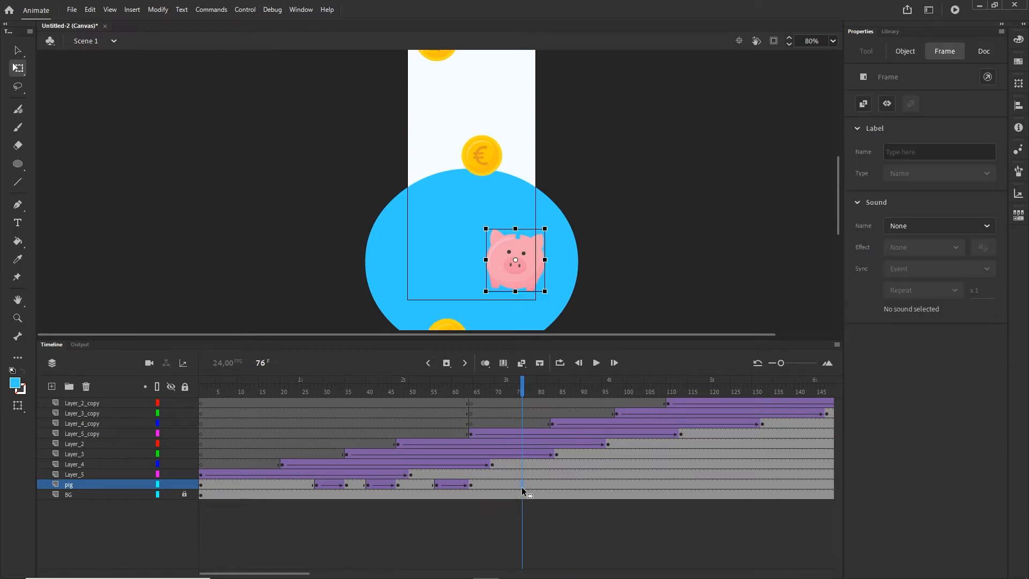
click(526, 483)
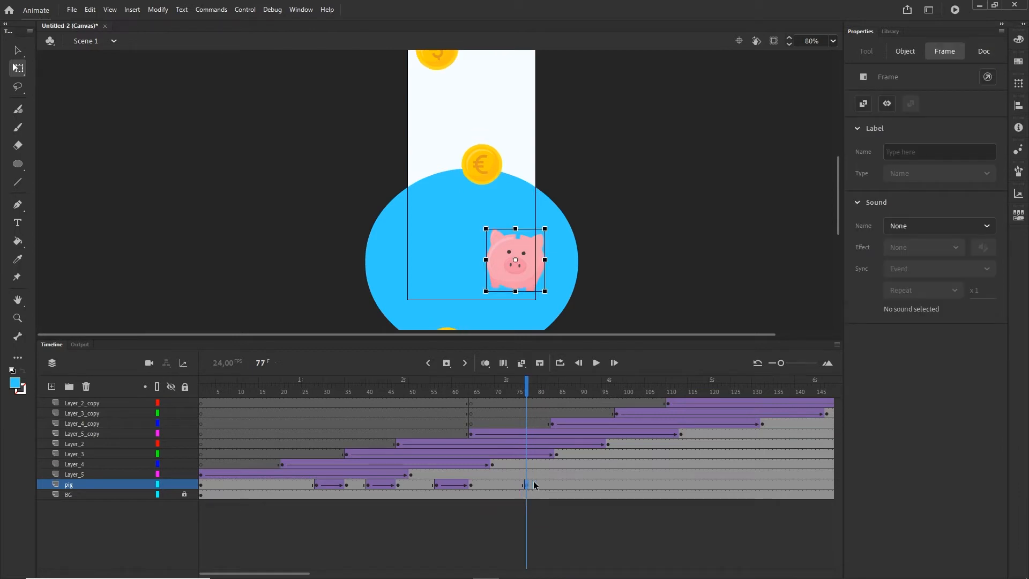
click(567, 484)
key(F6)
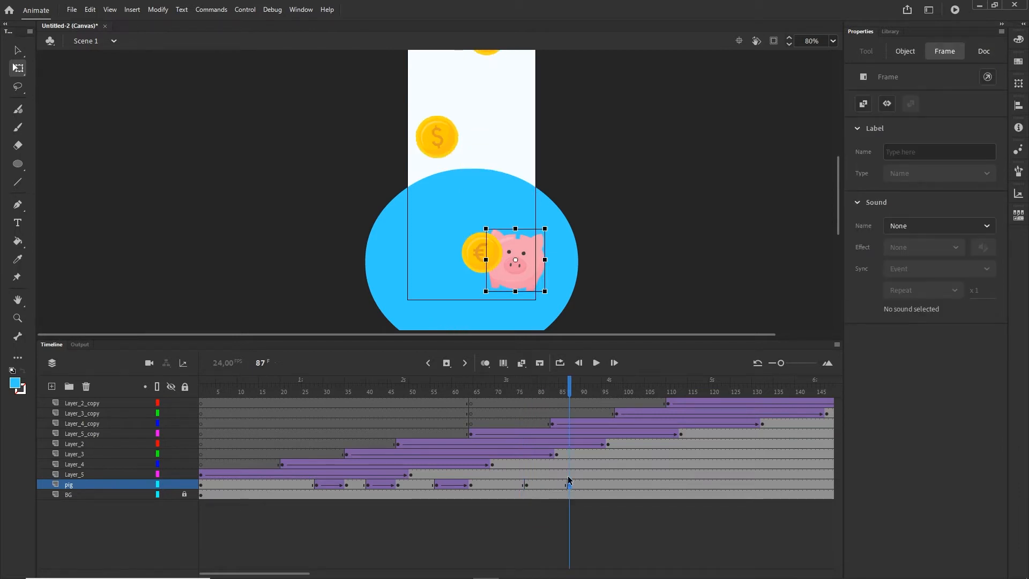
Step: Shift the pig to the stage's left side at frame 87 and create a classic tween from frame 77
key(shift+Left)
key(shift+Left)
key(shift+Left)
key(shift+Left)
key(shift+Left)
key(shift+Left)
key(shift+Left)
key(shift+Left)
key(shift+Left)
key(shift+Left)
key(shift+Left)
key(shift+Left)
key(shift+Left)
key(shift+Left)
key(shift+Left)
key(shift+Left)
key(shift+Left)
key(shift+Left)
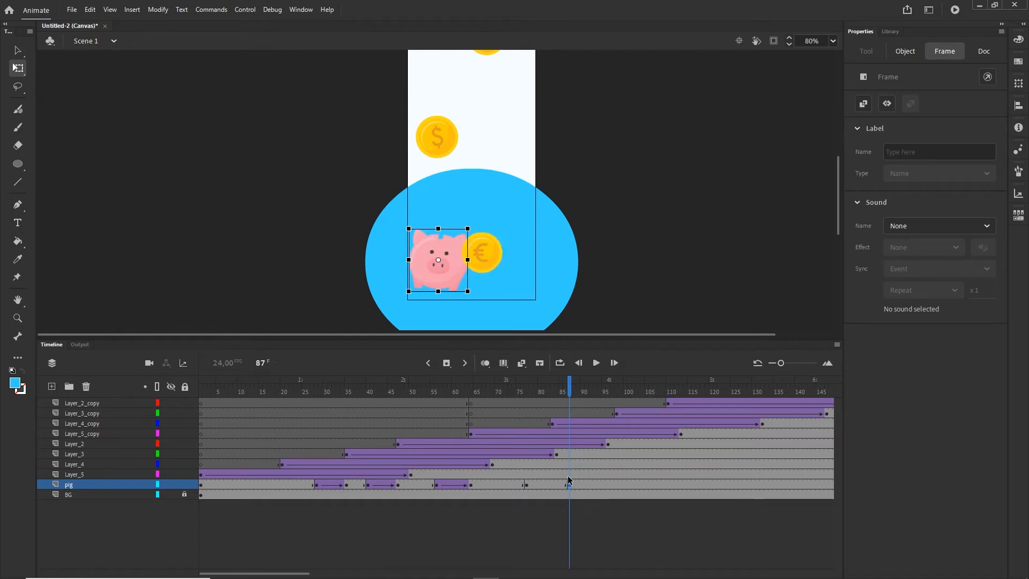
click(549, 483)
key(F3)
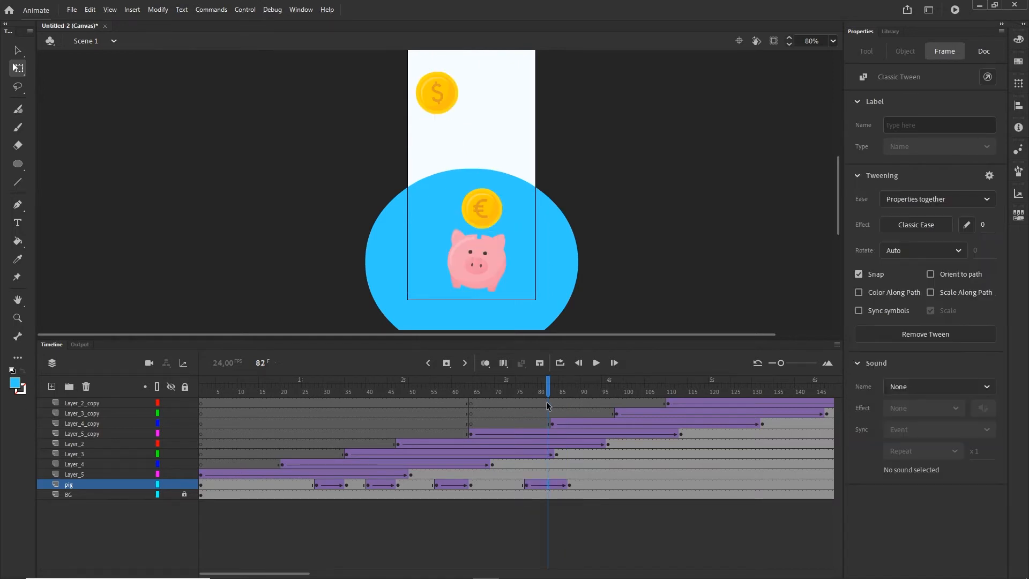
Step: Apply the Ease In Out Quad effect to the pig's classic tween starting at frame 77
mouse_move(549, 401)
mouse_down()
mouse_move(525, 403)
mouse_move(560, 410)
mouse_up()
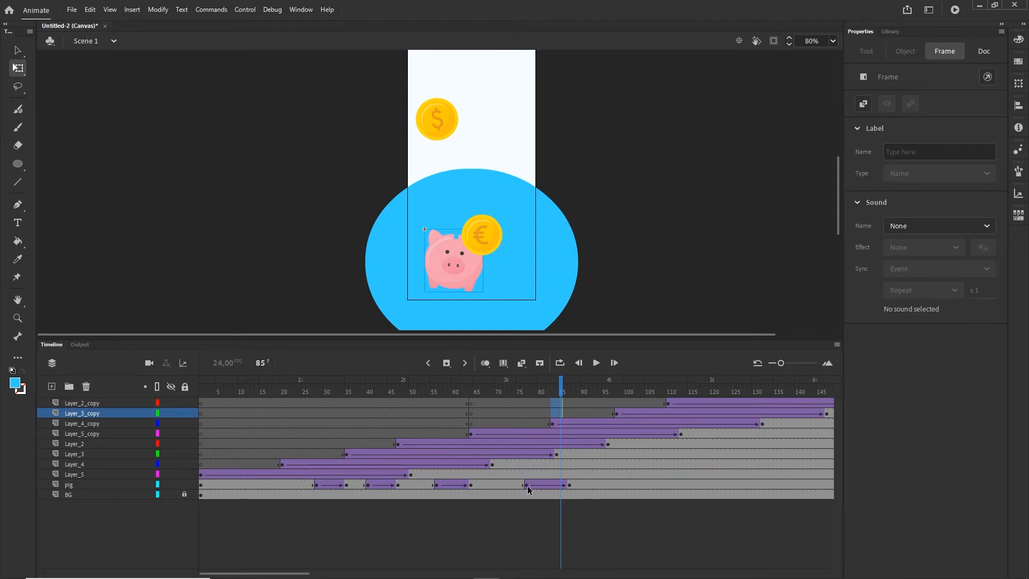
click(528, 484)
click(915, 225)
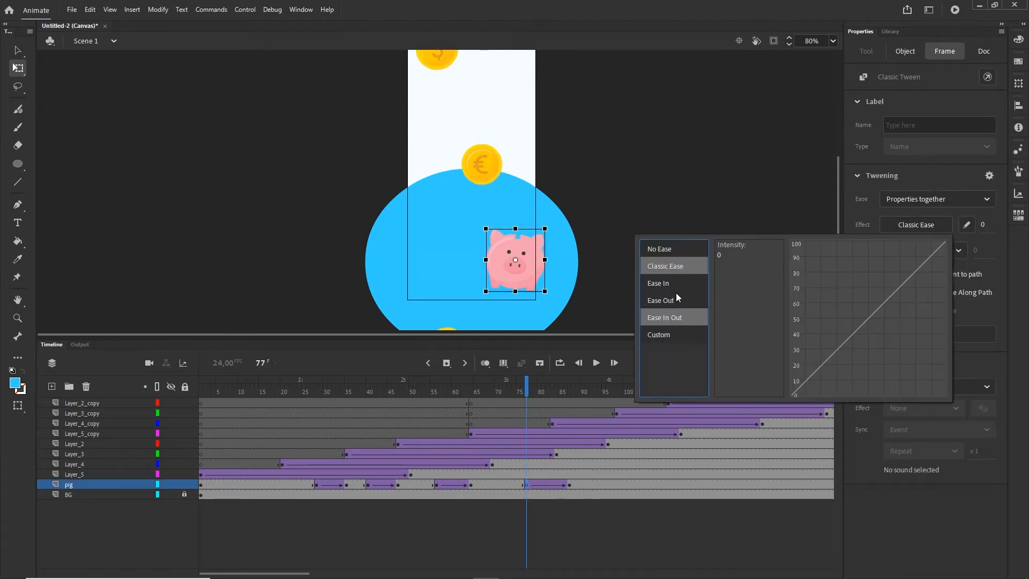
click(678, 295)
double_click(735, 246)
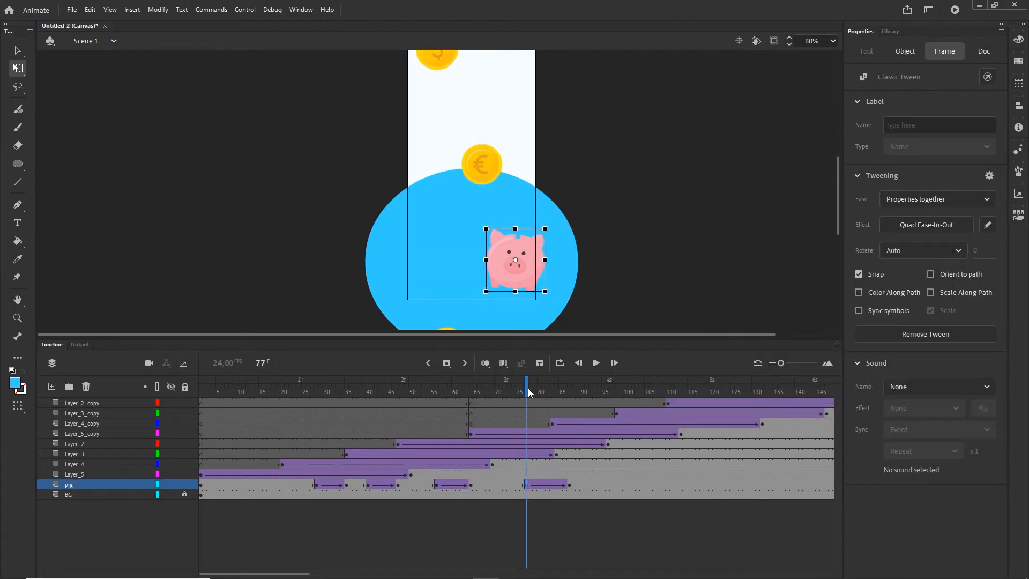
Step: Check the pig against the euro coin and move its latest tween three frames earlier to start at frame 74
drag(528, 392, 560, 392)
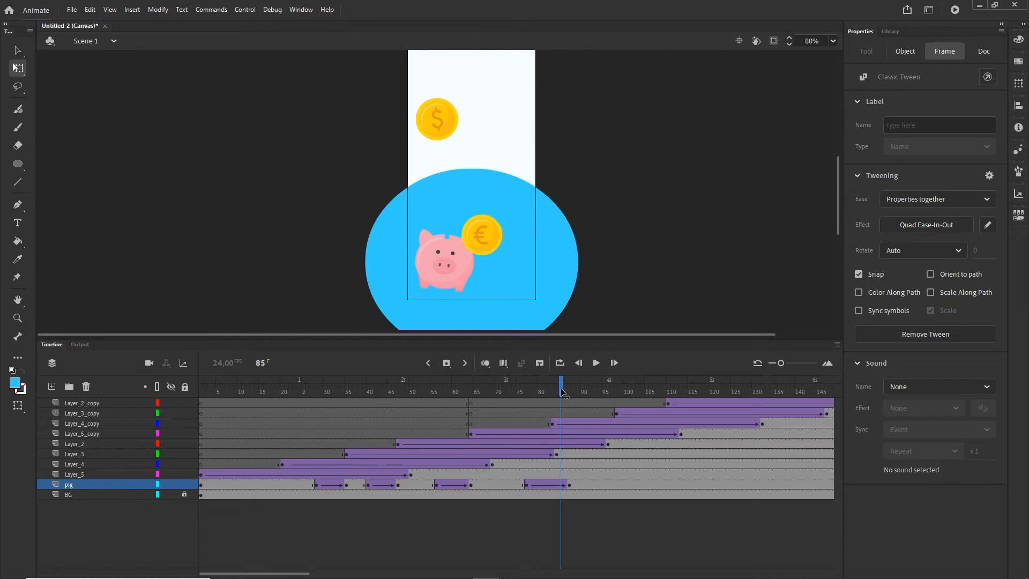
click(570, 485)
shift+click(528, 485)
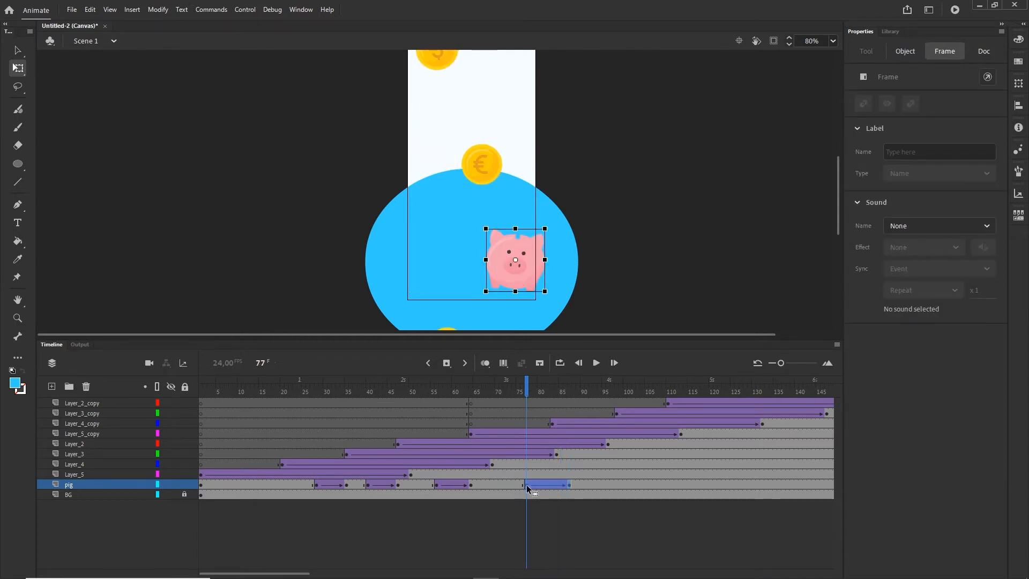
drag(527, 486, 513, 485)
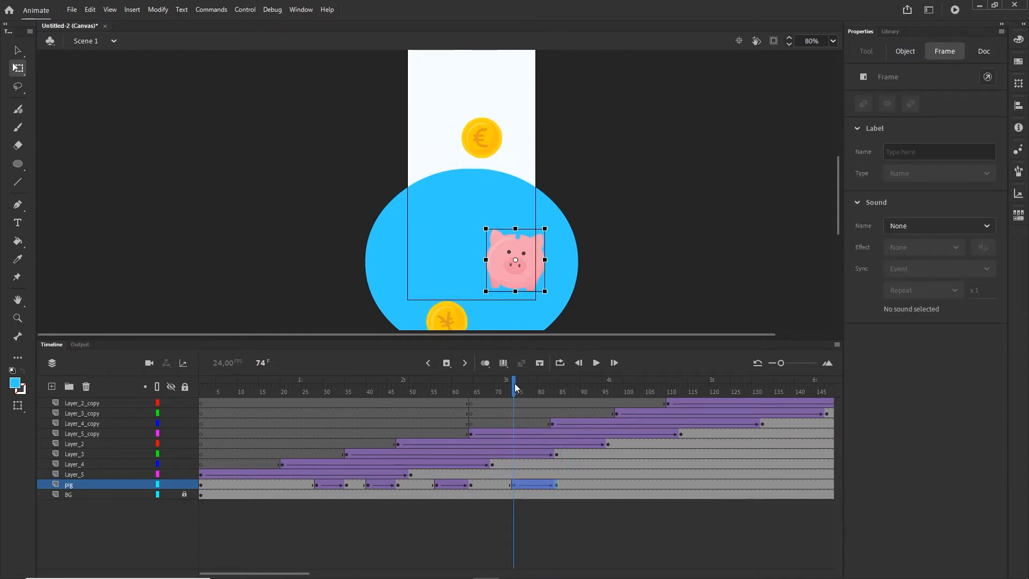
Step: Shift the pig further left at frame 84, slightly past the stage's left edge, to clear the euro coin
drag(515, 388, 579, 396)
click(557, 485)
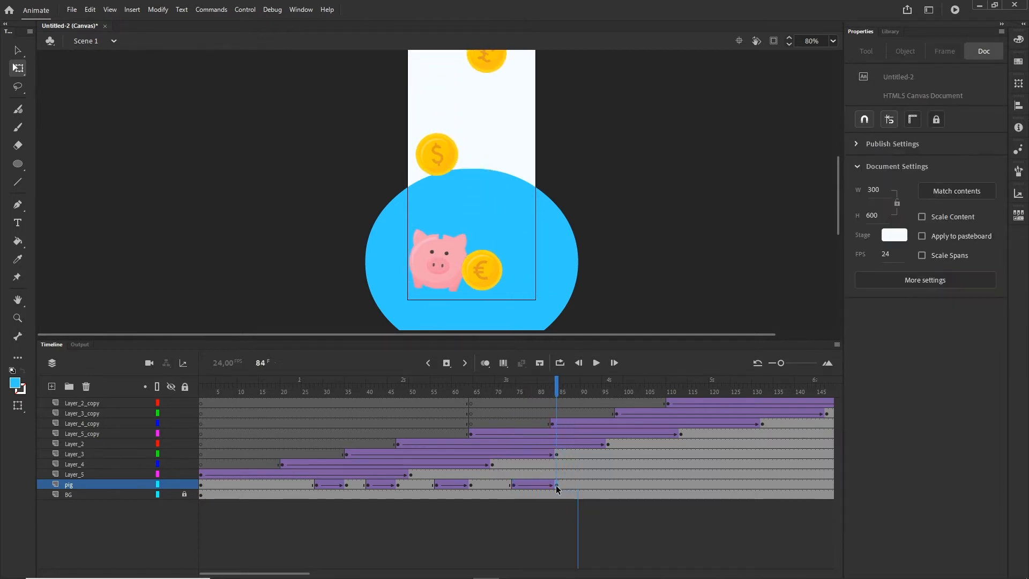
key(shift+Left)
key(shift+Left)
key(shift+Left)
key(shift+Left)
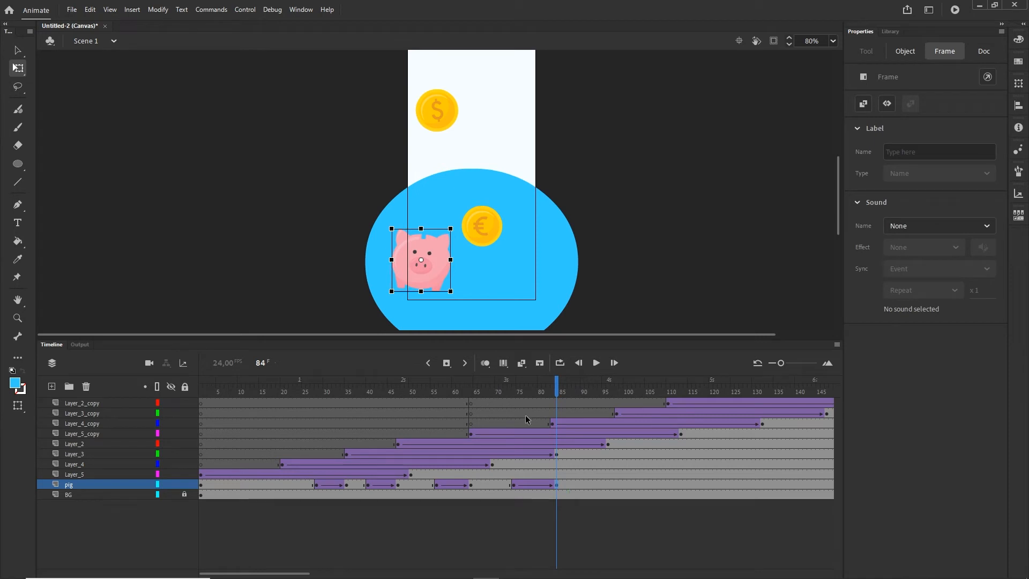
Step: Scrub to where the dollar coin nears the pig and insert keyframes on the pig layer at frames 92 and 101
drag(557, 386, 591, 396)
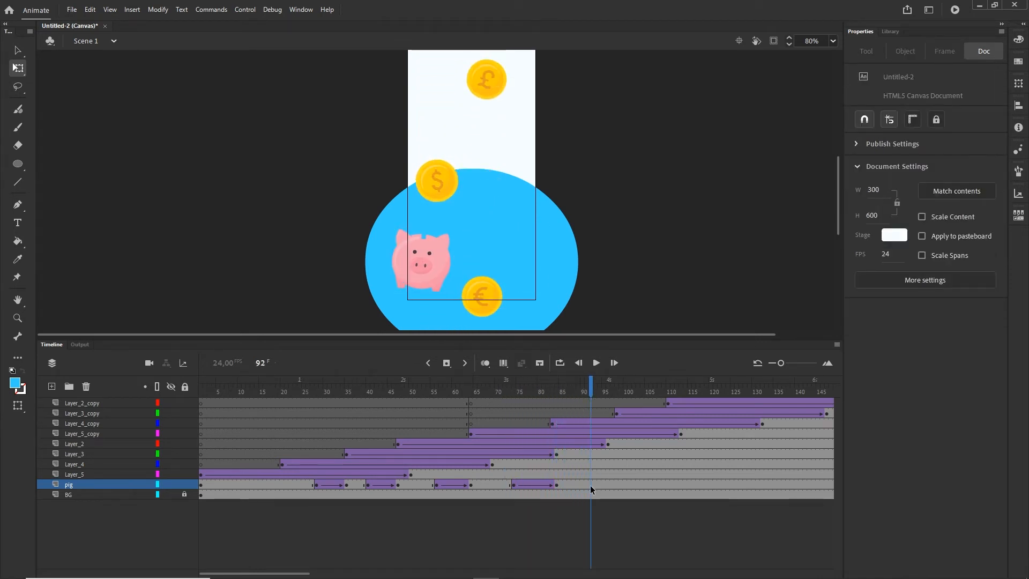
click(591, 485)
key(F6)
click(628, 484)
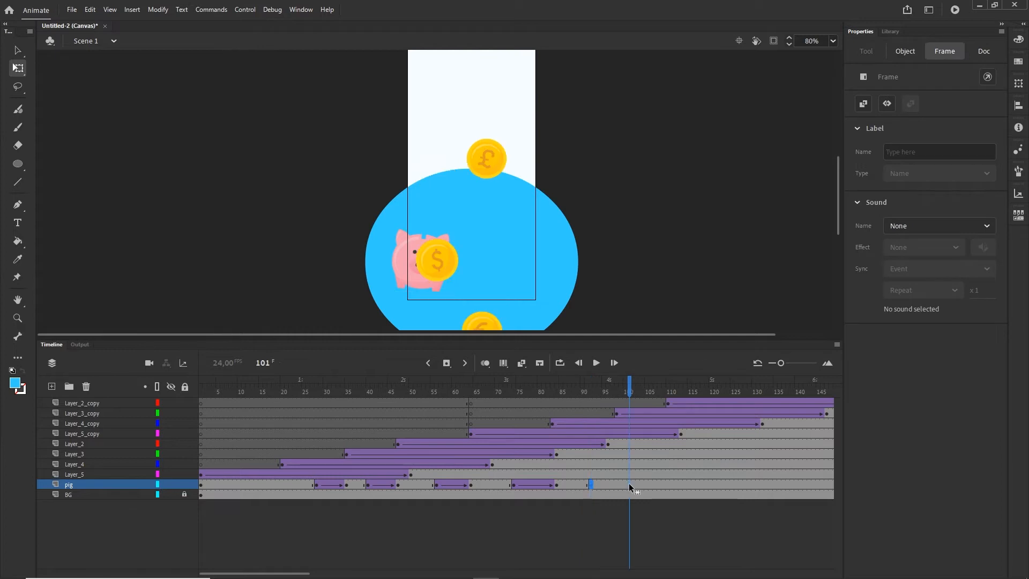
key(F6)
Step: Shift the pig to the stage's right side at frame 101, clear of the dollar coin, and create a classic tween from frame 92
key(shift+Right)
key(shift+Right)
key(shift+Right)
key(shift+Right)
key(shift+Right)
key(shift+Right)
key(shift+Right)
key(shift+Right)
key(shift+Right)
key(shift+Right)
key(shift+Right)
key(shift+Right)
key(shift+Right)
key(shift+Right)
key(shift+Right)
key(shift+Right)
key(shift+Right)
key(shift+Right)
key(shift+Right)
key(shift+Right)
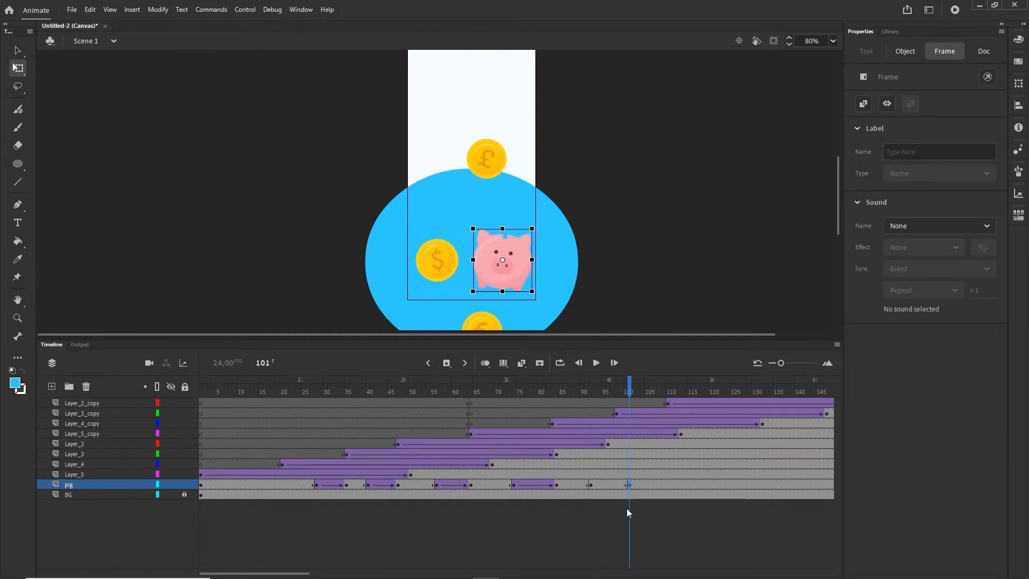
click(605, 486)
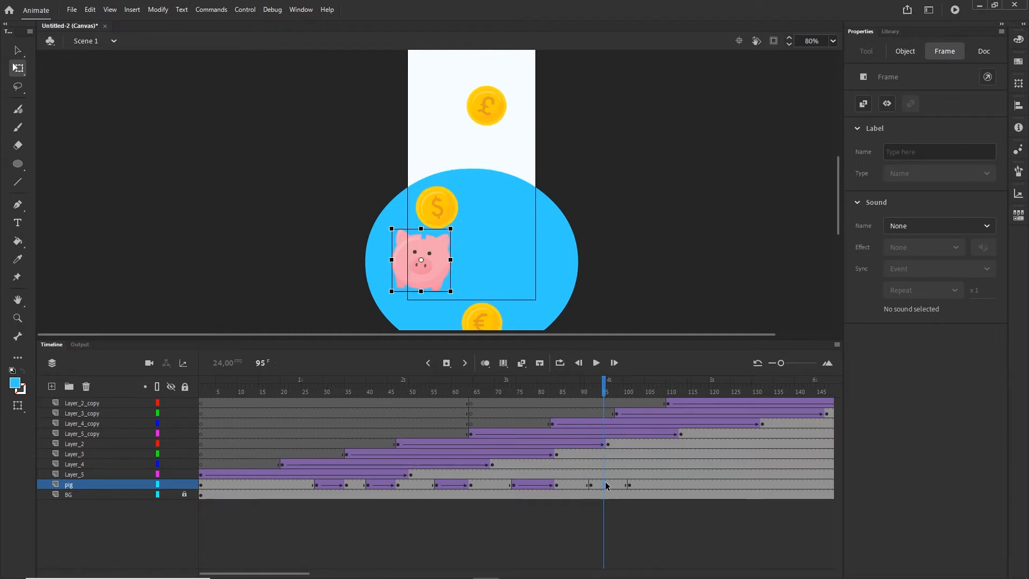
key(F4)
Step: Apply the Ease In Out Quad effect to the pig's classic tween starting at frame 92
click(590, 485)
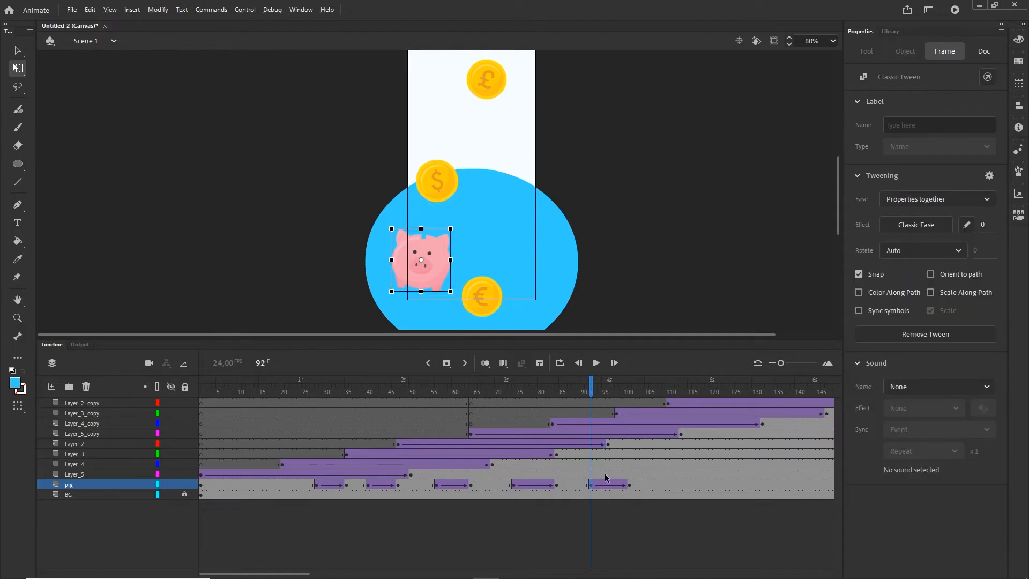
click(885, 221)
click(659, 315)
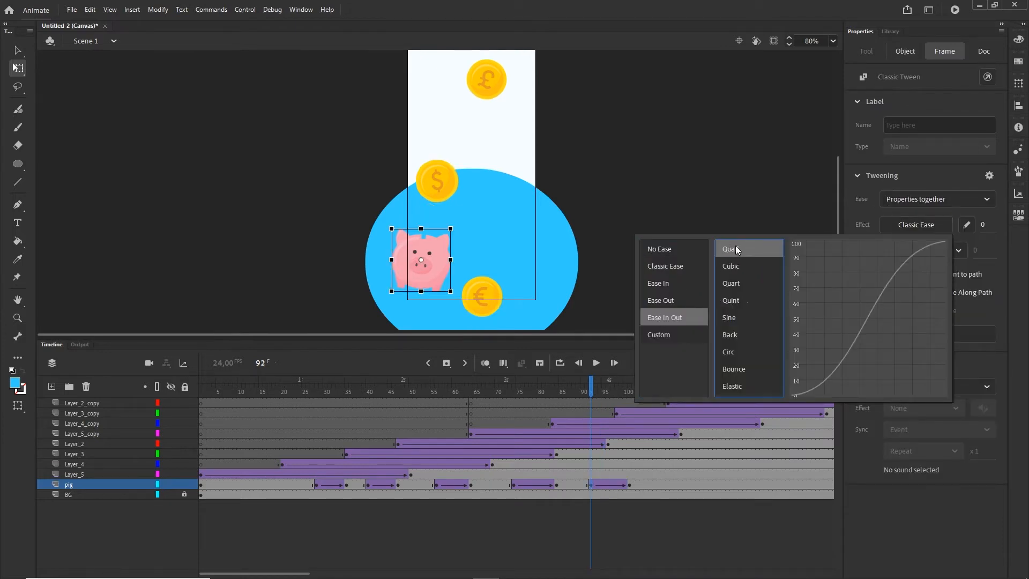
click(735, 246)
Step: Check the pig against the dollar coin and move its latest tween two frames earlier to start at frame 90
drag(582, 391, 609, 390)
click(615, 494)
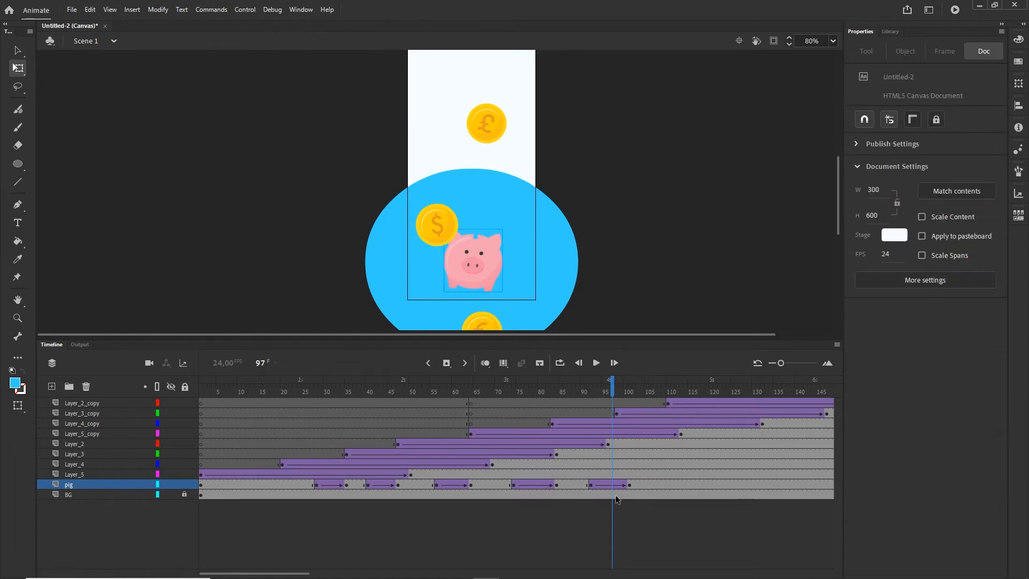
click(629, 484)
click(591, 485)
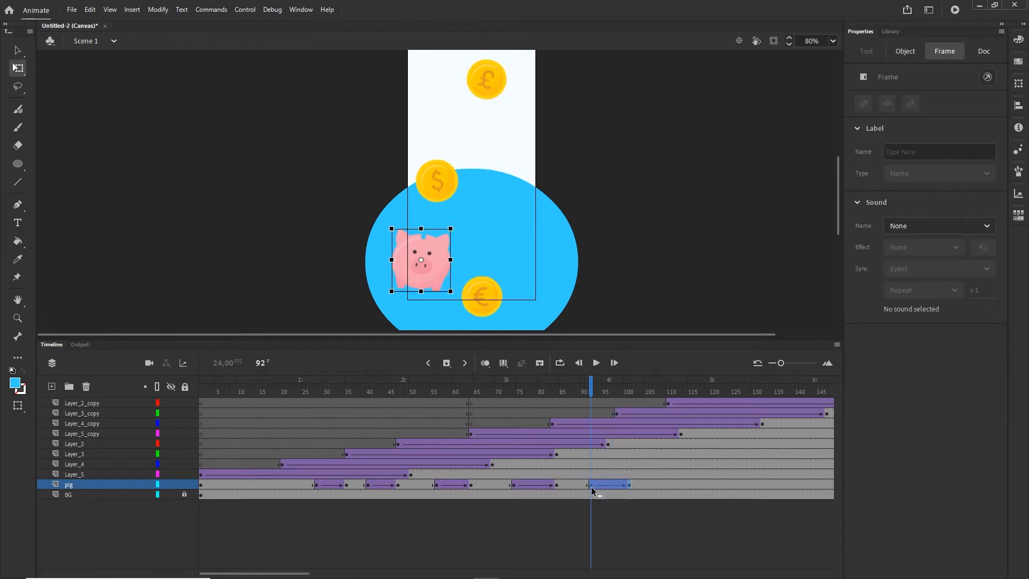
drag(584, 486, 585, 484)
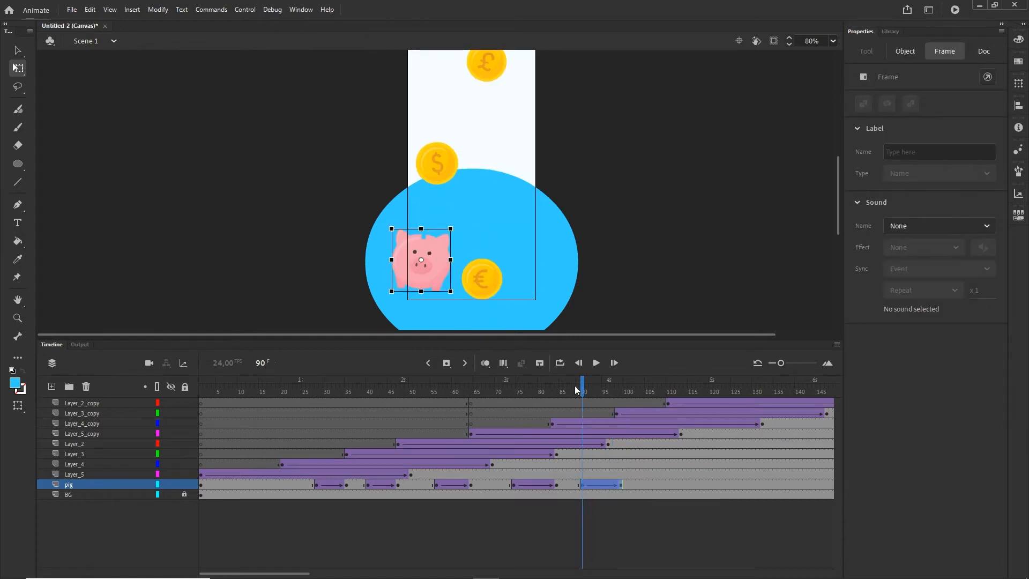
Step: Scrub to where the second pound coin nears the pig and insert keyframes on the pig layer at frames 104 and 111
drag(578, 388, 642, 392)
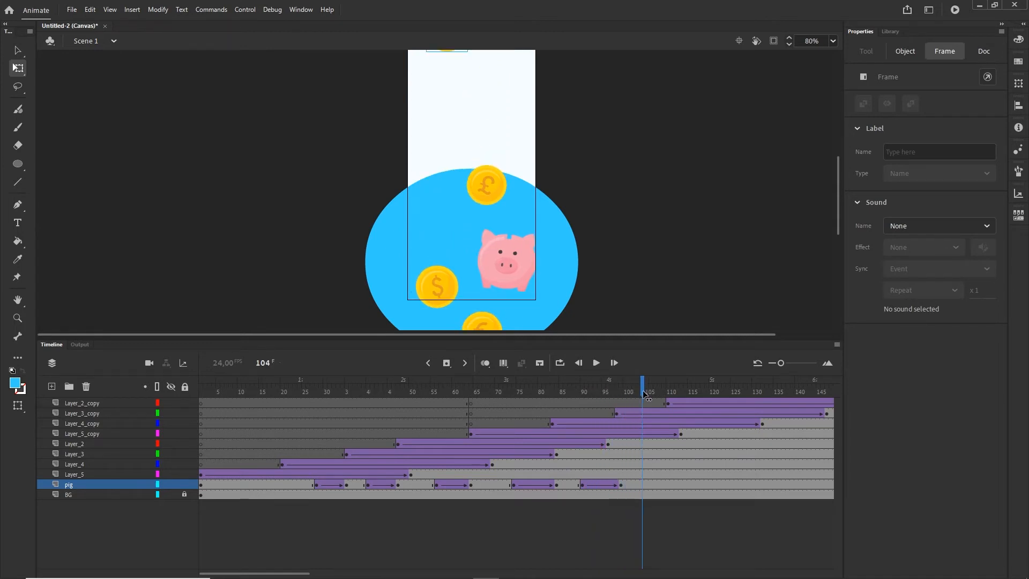
click(643, 484)
key(F6)
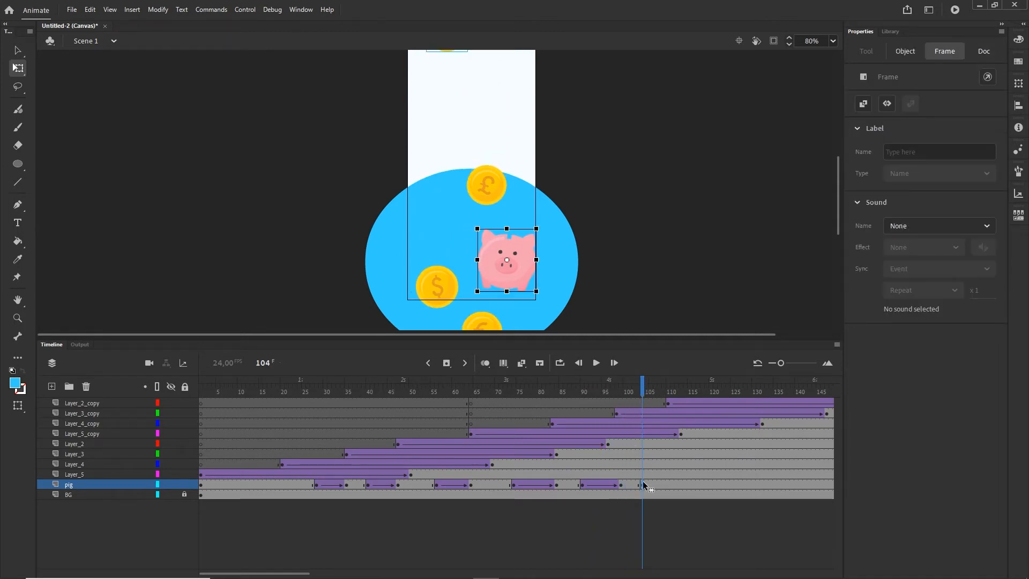
click(672, 484)
key(F6)
Step: Shift the pig mostly past the stage's left edge at frame 111 and create a classic tween from frame 104
key(shift+Left)
key(shift+Left)
key(shift+Left)
key(shift+Left)
key(shift+Left)
key(shift+Left)
key(shift+Left)
key(shift+Left)
key(shift+Left)
key(shift+Left)
key(shift+Left)
key(shift+Left)
key(shift+Left)
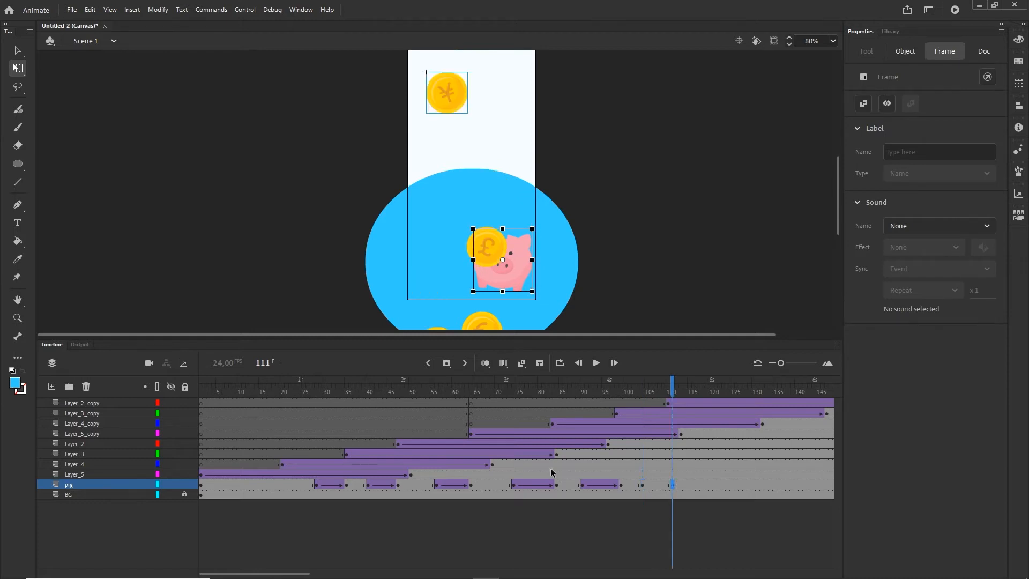
key(shift+Left)
key(shift+Left)
key(shift+Left)
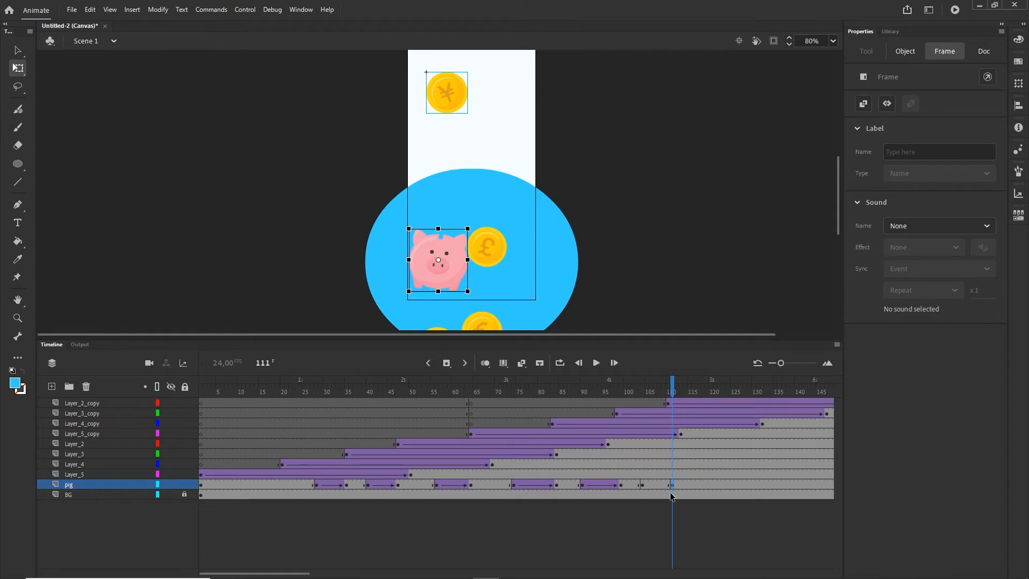
key(shift+Left)
key(shift+Left)
key(shift+Left)
key(shift+Left)
key(shift+Left)
key(shift+Left)
key(shift+Left)
key(shift+Left)
key(shift+Left)
key(shift+Left)
key(shift+Left)
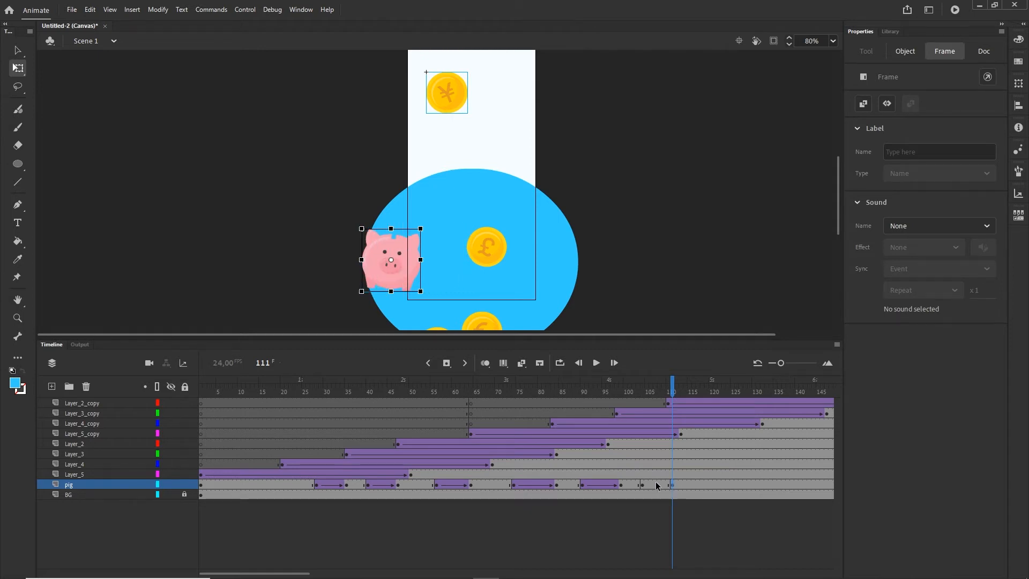
click(656, 484)
key(F4)
Step: Extend the pig's tween starting at frame 104 to end at frame 113 and apply the Ease In Out Quad effect
drag(662, 403, 683, 416)
click(679, 484)
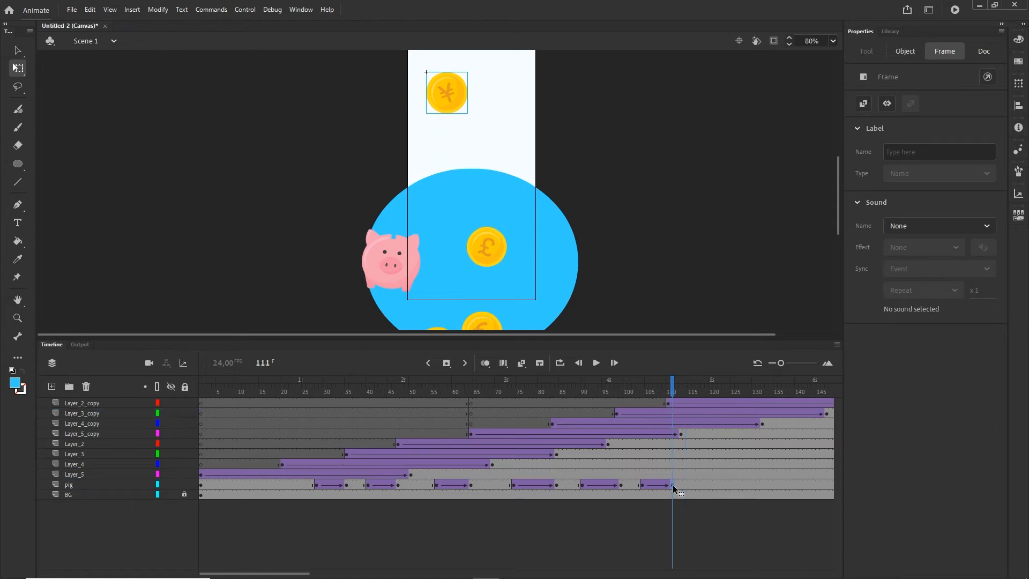
click(642, 485)
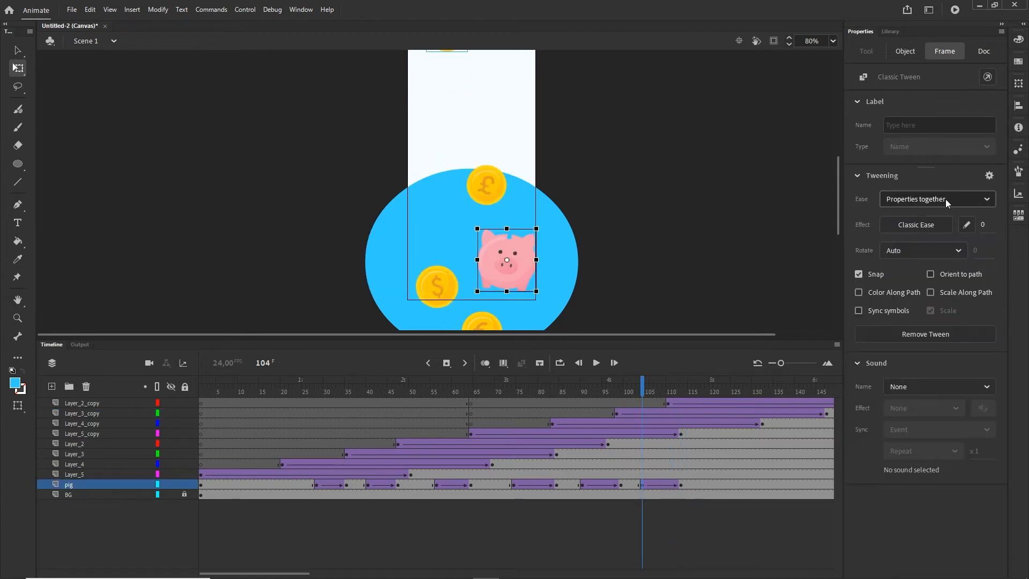
click(922, 225)
click(661, 317)
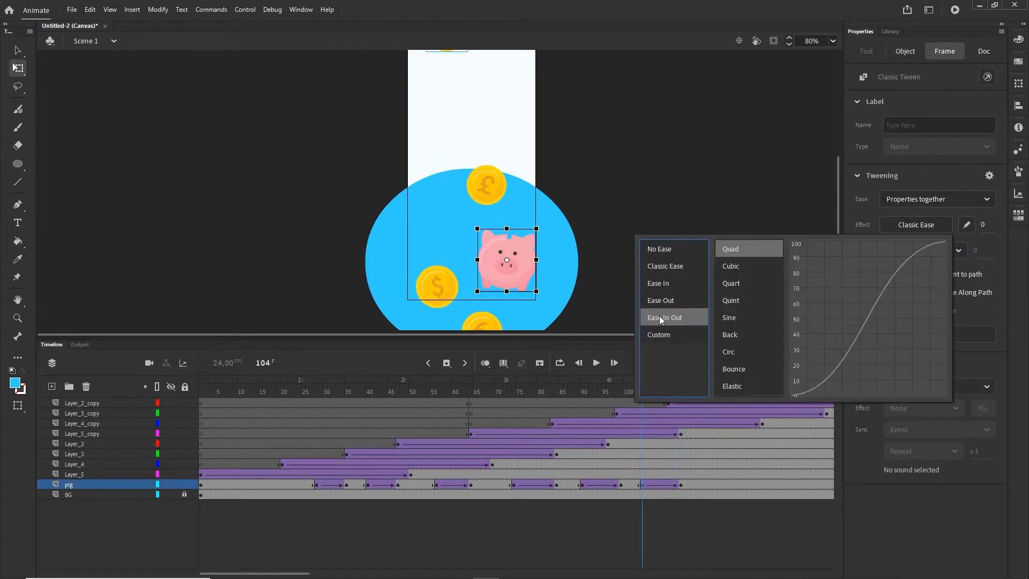
double_click(750, 248)
Step: Scrub to where the second yen coin passes the pig and insert keyframes on the pig layer at frames 131 and 139
drag(676, 391, 779, 397)
click(695, 507)
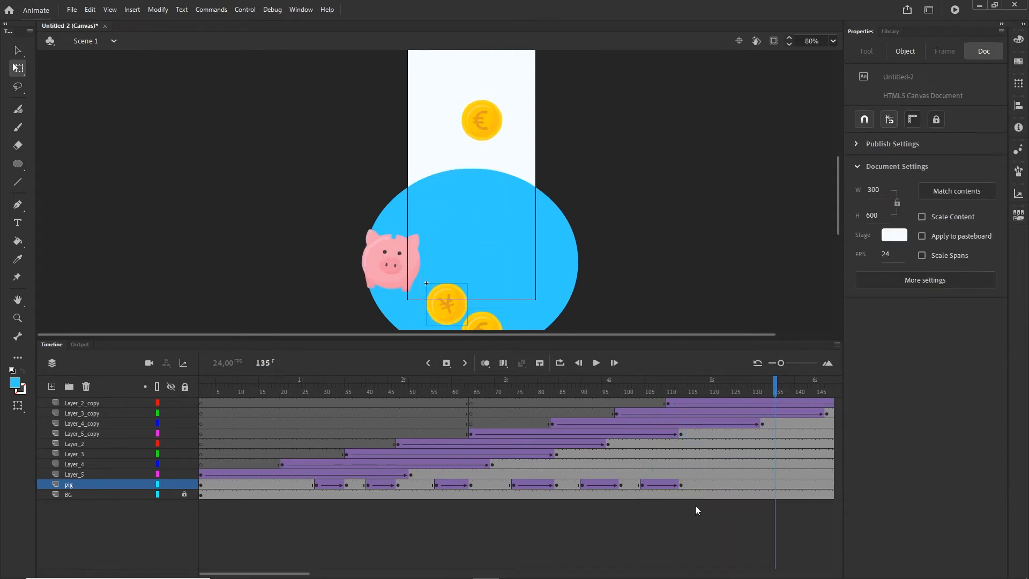
click(758, 483)
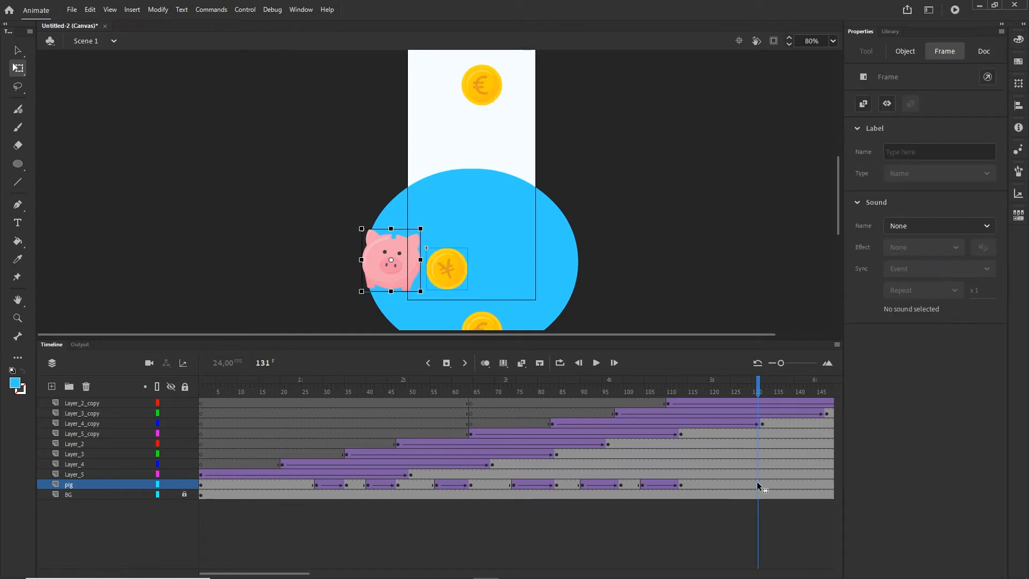
click(793, 484)
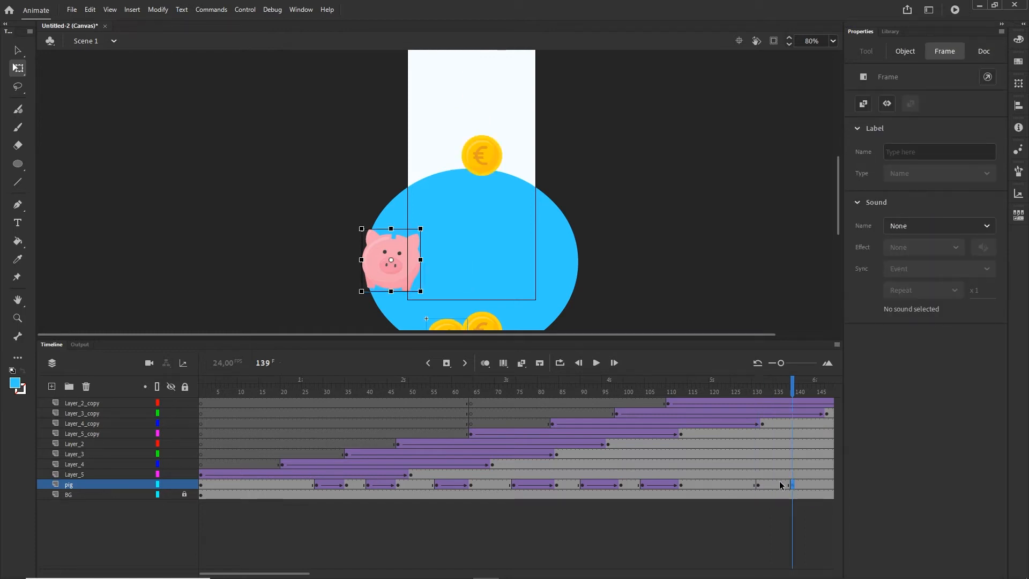
Step: Shift the pig right, back onto the stage, at frame 139 and create a classic tween from frame 131
key(shift+Right)
key(shift+Right)
key(shift+Right)
key(shift+Right)
key(shift+Right)
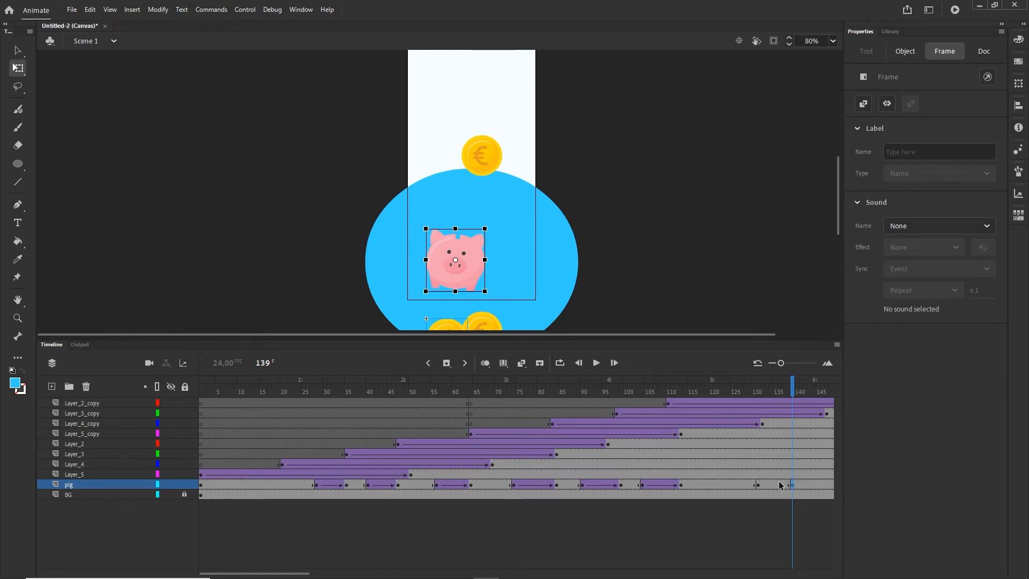
click(779, 481)
key(ctrl+shift+t)
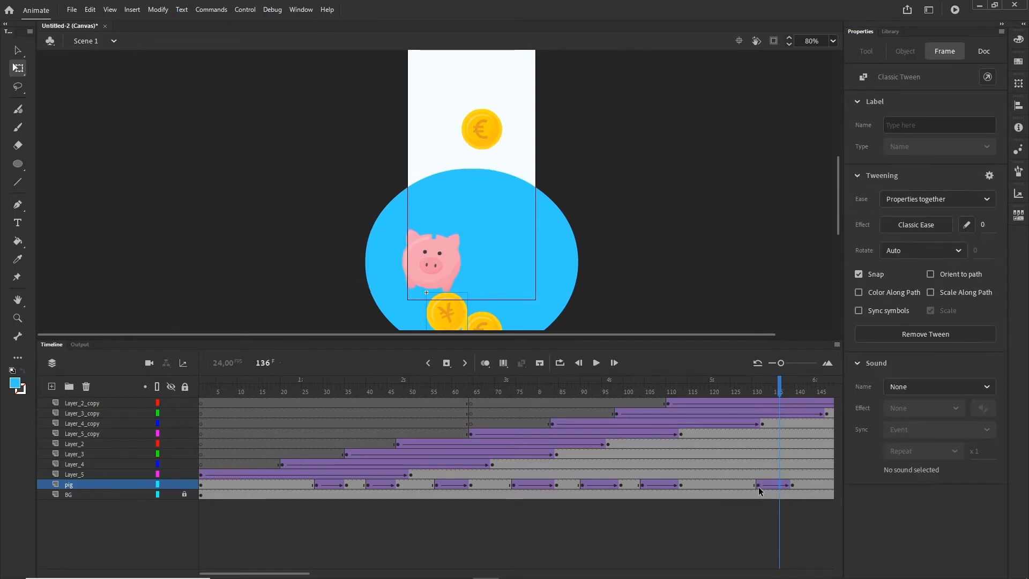
Step: Apply the Ease In Out Quad effect to the pig's classic tween starting at frame 131
click(757, 486)
click(919, 224)
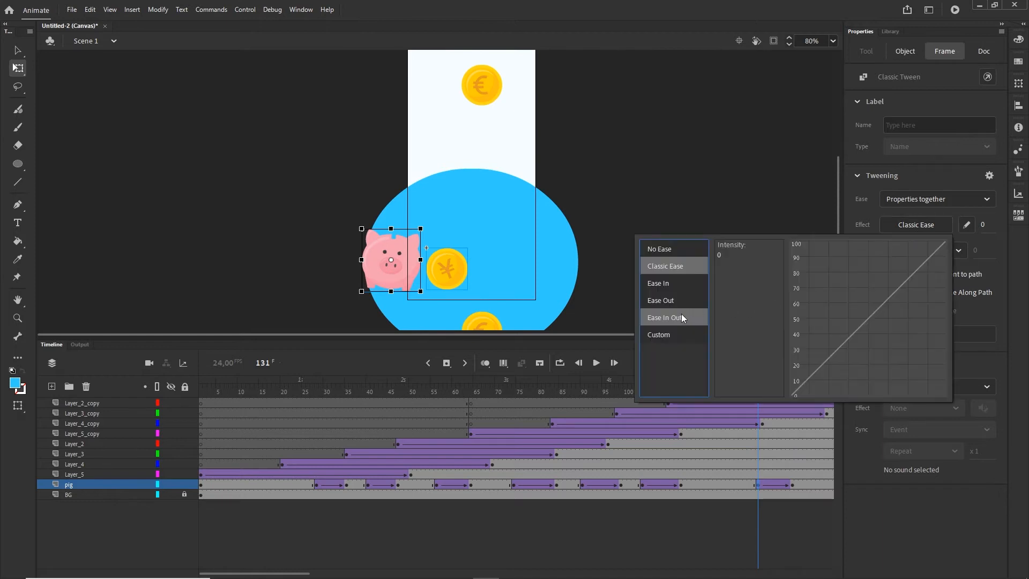
mouse_move(680, 316)
click(731, 249)
Step: Turn on Edit Multiple Frames and extend its range to cover all frames from the start to about frame 200
drag(773, 400, 825, 403)
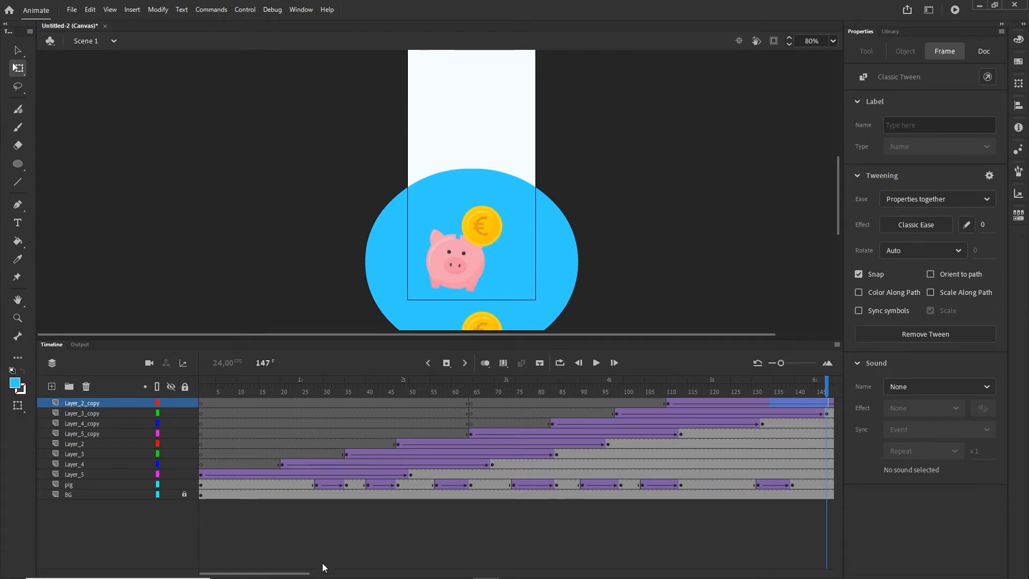
drag(311, 573, 337, 574)
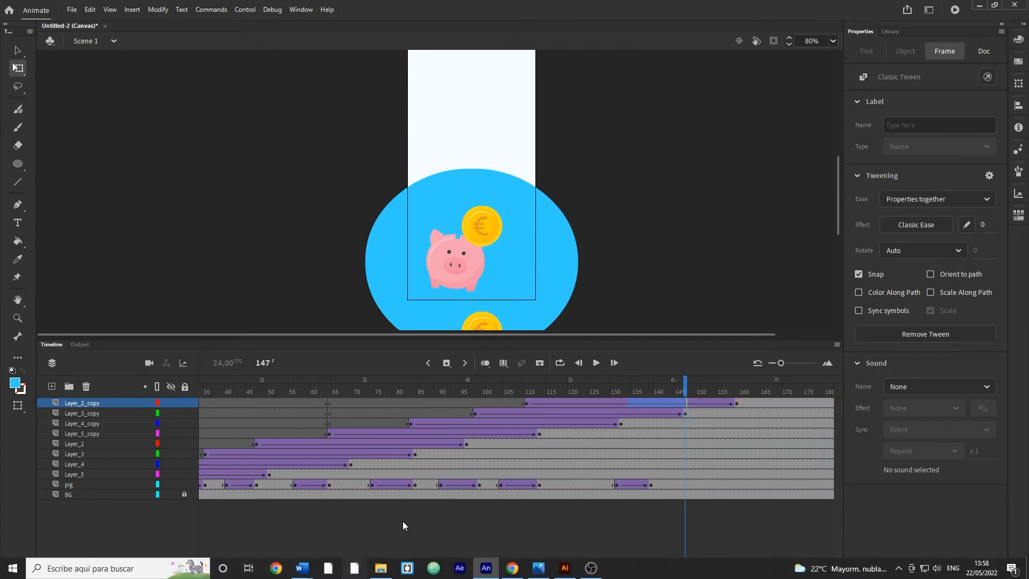
click(685, 371)
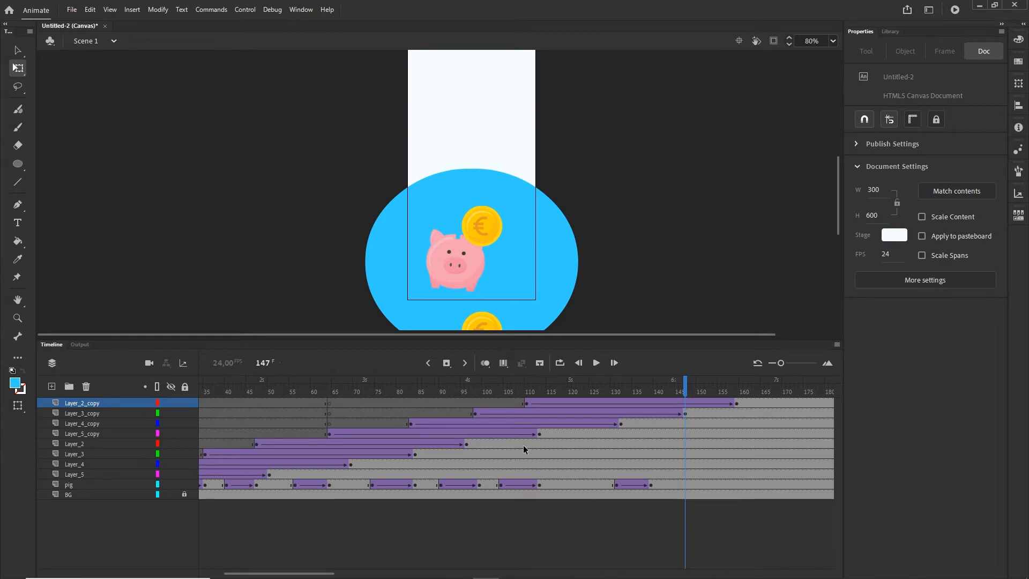
click(506, 367)
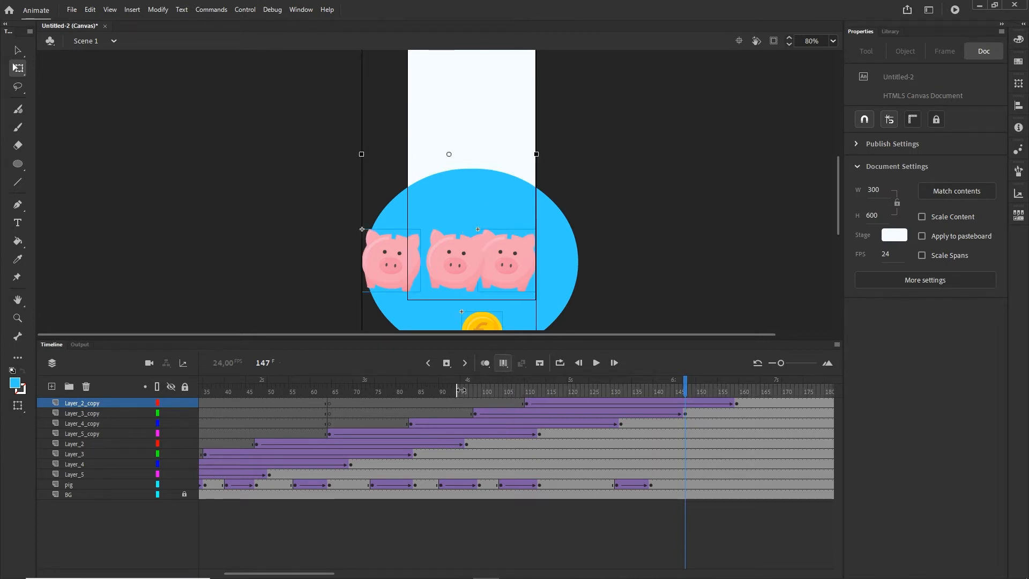
drag(219, 388, 202, 388)
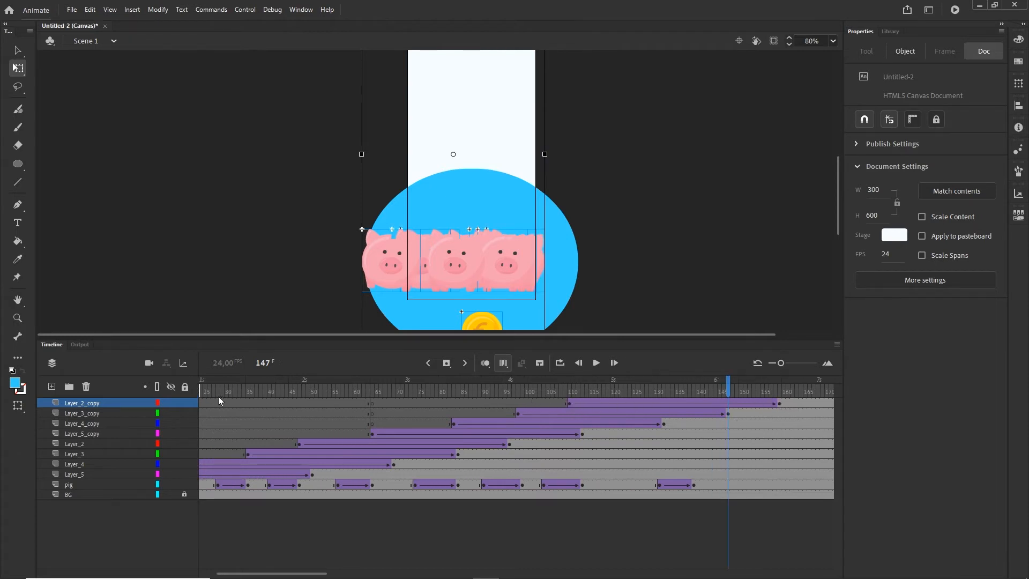
mouse_move(202, 388)
mouse_down()
mouse_move(561, 404)
mouse_move(507, 392)
mouse_up()
scroll(509, 546, left, 4)
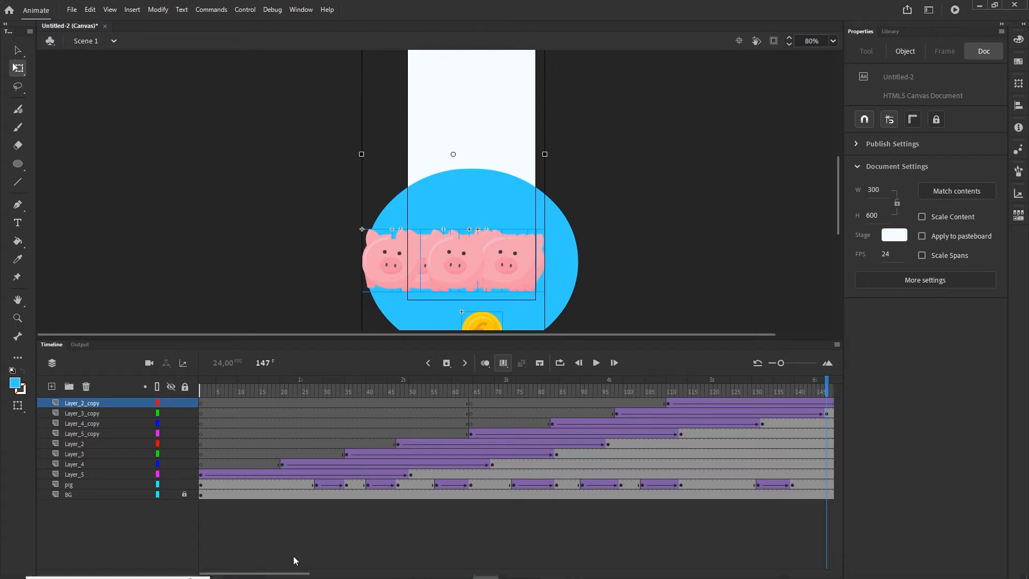
scroll(302, 573, right, 1)
scroll(301, 573, right, 5)
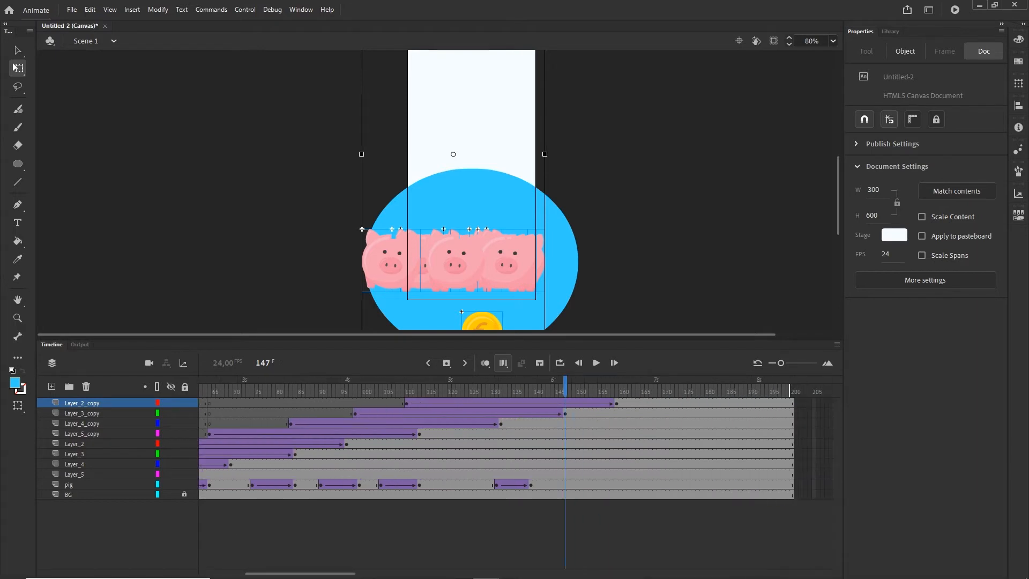
Step: Shift the euro coin right in all frames of Layer_2_copy and turn off Edit Multiple Frames
click(82, 403)
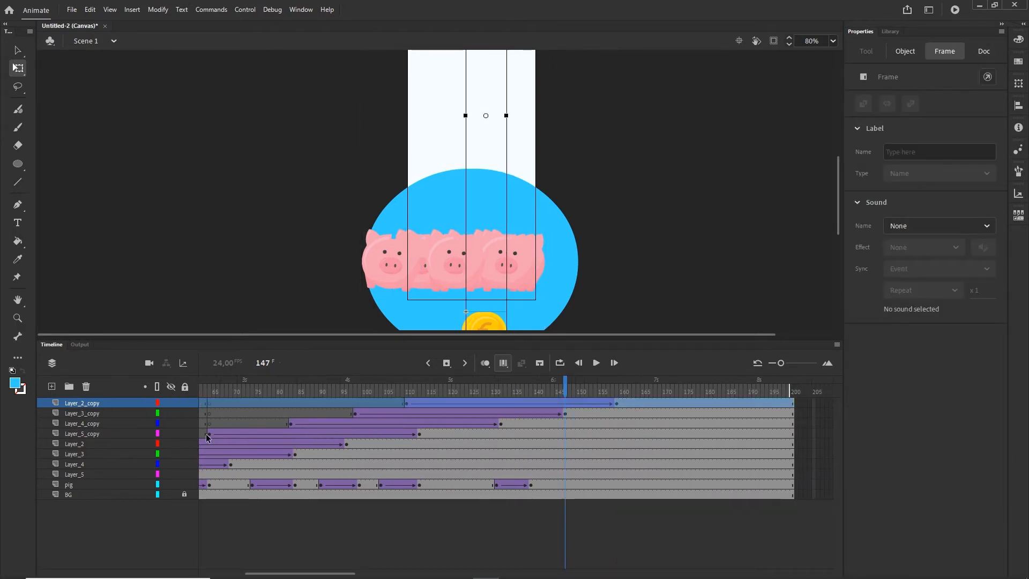
key(shift+Right)
key(shift+Right)
key(shift+Right)
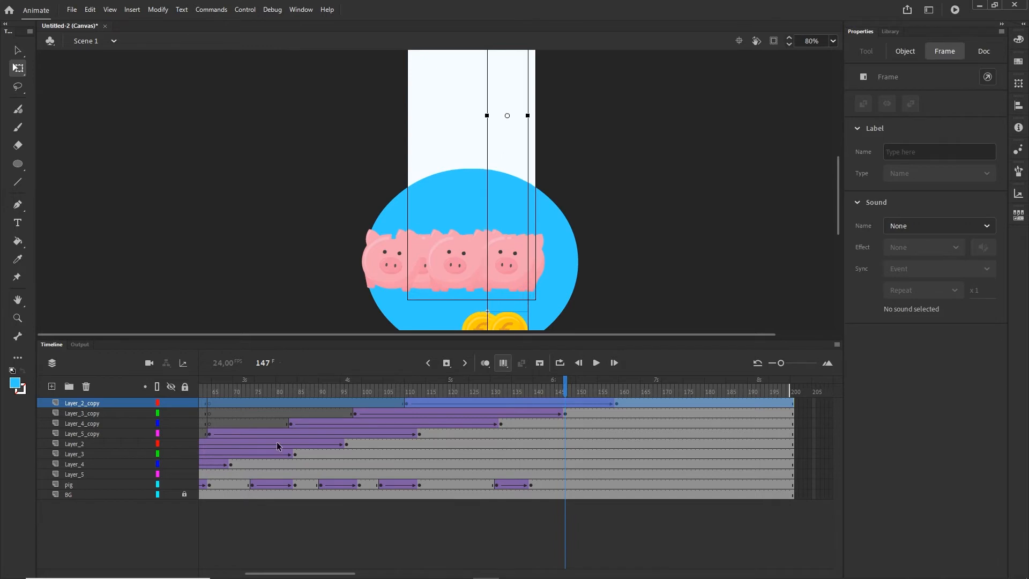
click(502, 364)
Step: Scrub the shifted euro coin past the pig and nudge the pig slightly right at keyframe 139
click(561, 381)
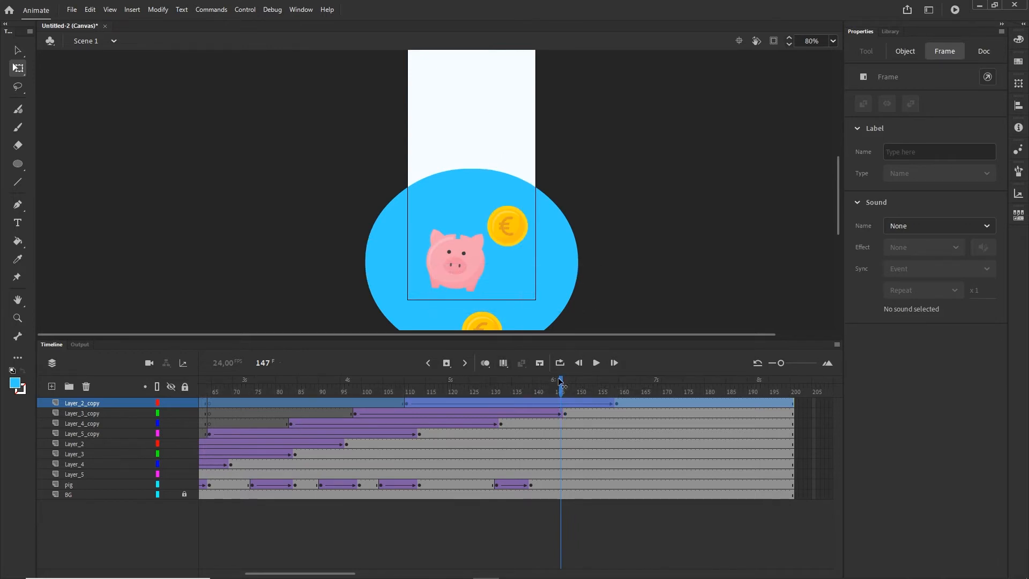
drag(560, 382, 590, 393)
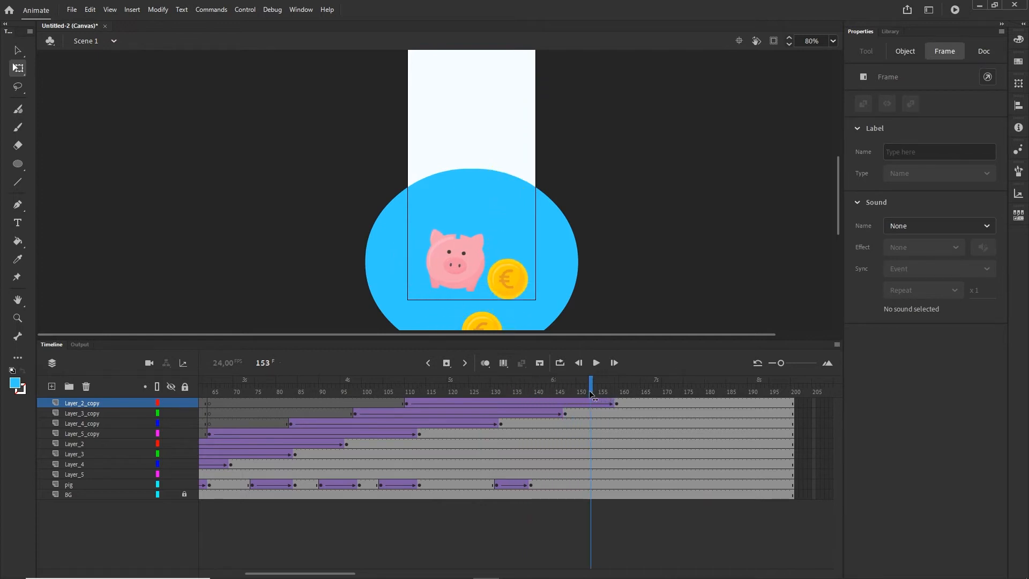
click(531, 485)
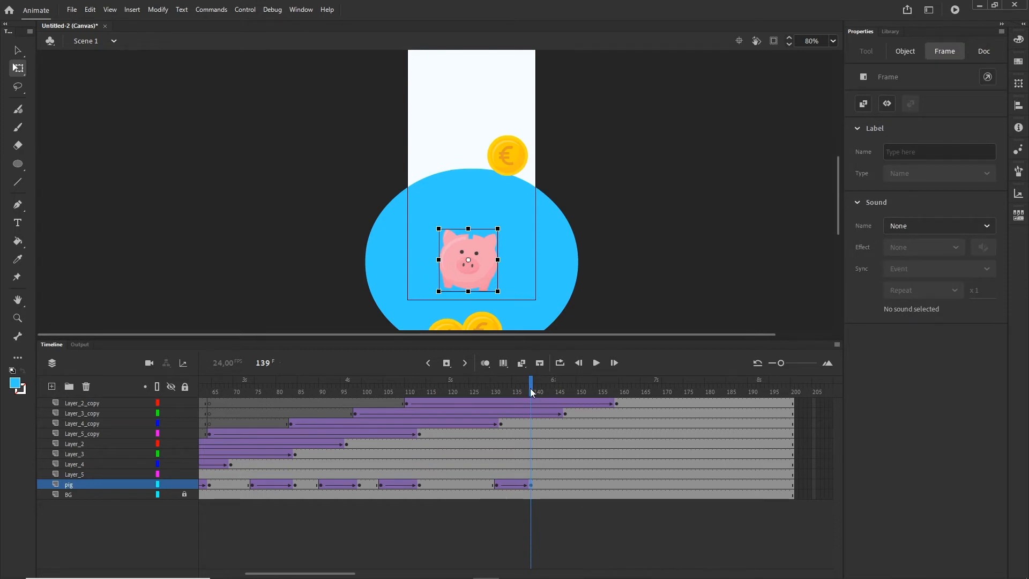
drag(529, 388, 573, 394)
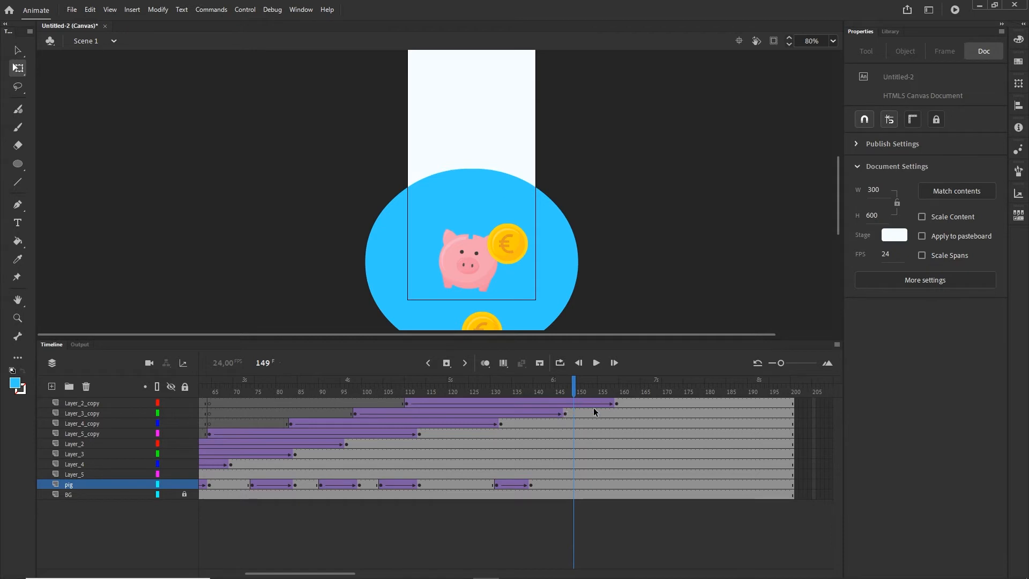
Step: Nudge the euro coin on Layer_2_copy further right at keyframe 159 and scrub through its fall from frame 110
click(616, 402)
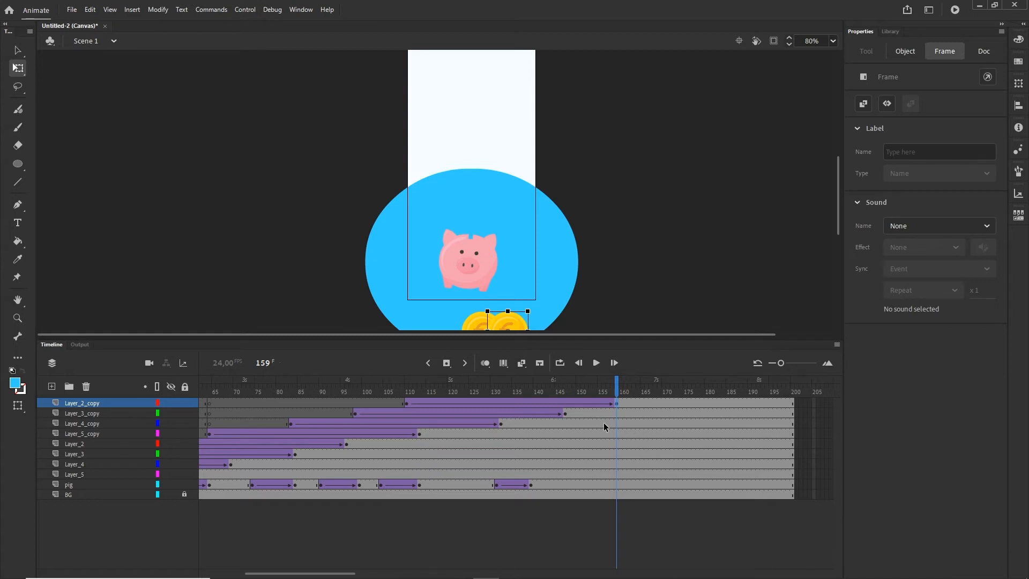
key(shift+Right)
key(shift+Right)
key(shift+Right)
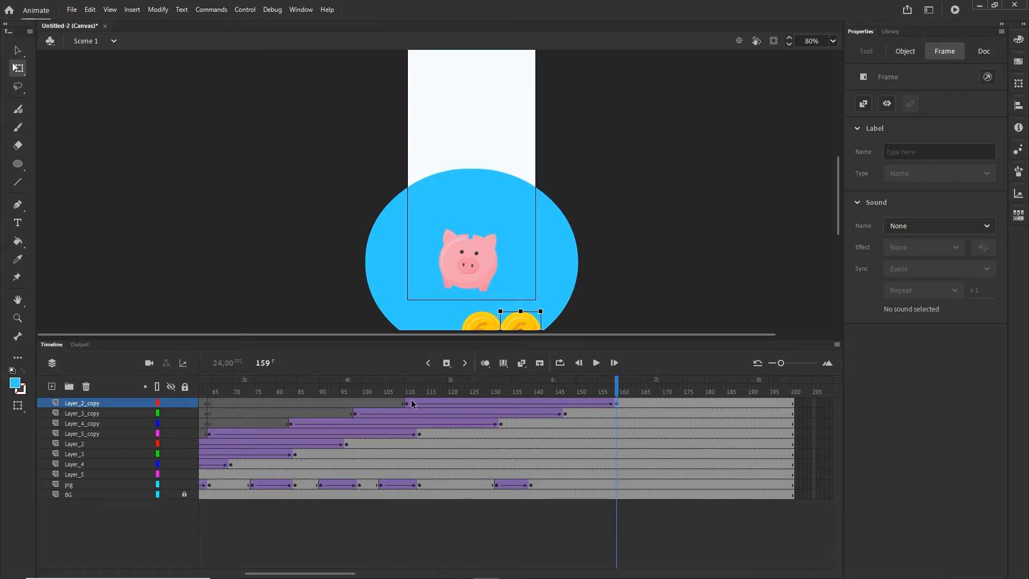
click(407, 403)
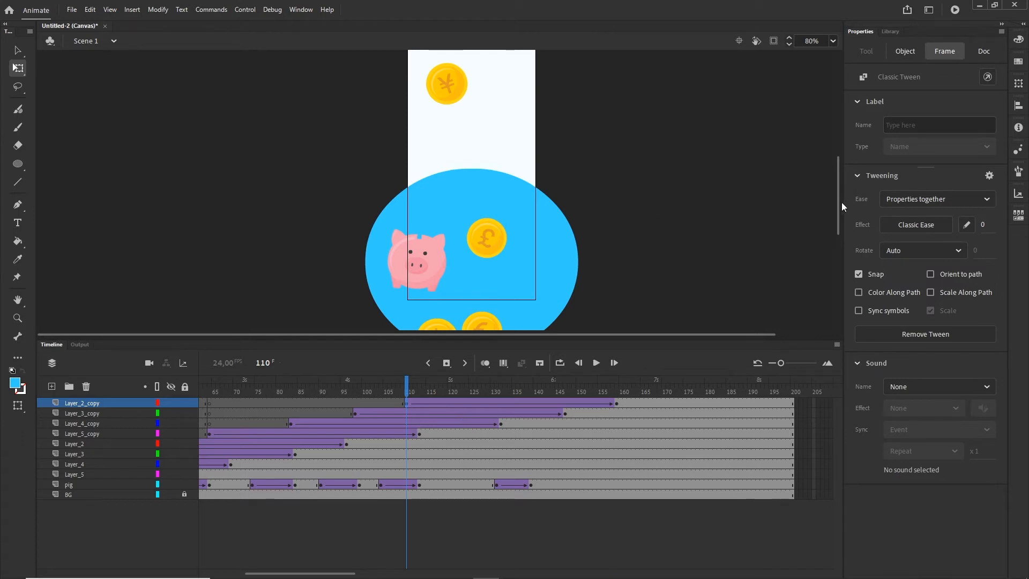
mouse_move(838, 204)
mouse_down()
mouse_move(834, 150)
mouse_move(836, 190)
mouse_up()
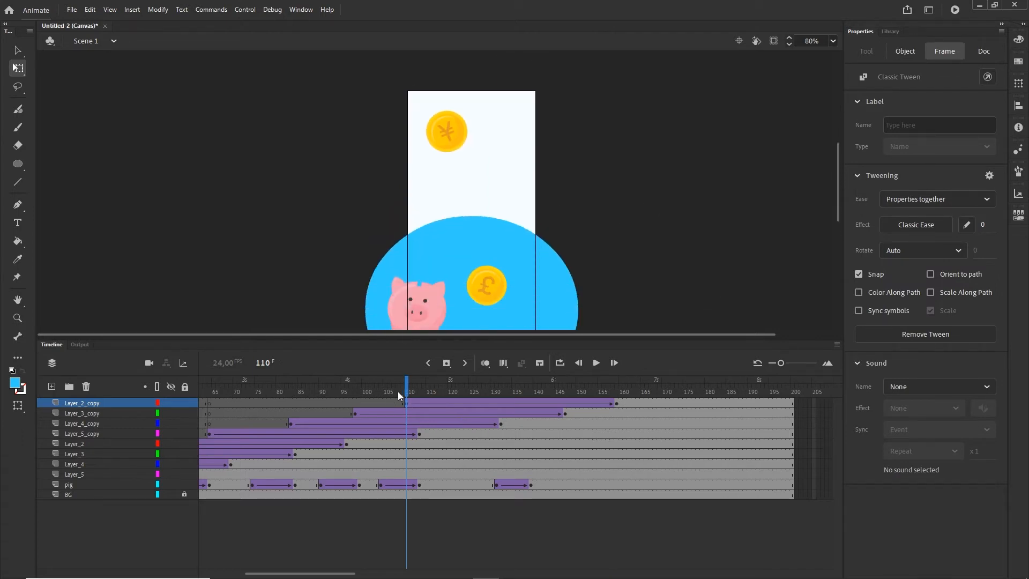
drag(398, 391, 617, 385)
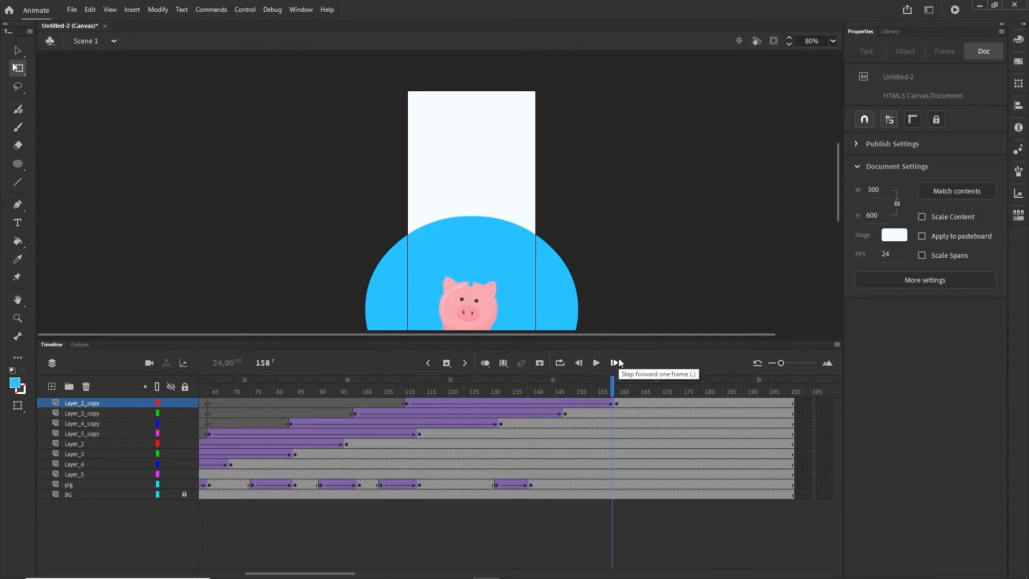
Step: Test the movie in the browser to review the pig dodging the coins, and return to the Animate timeline
key(ctrl+Return)
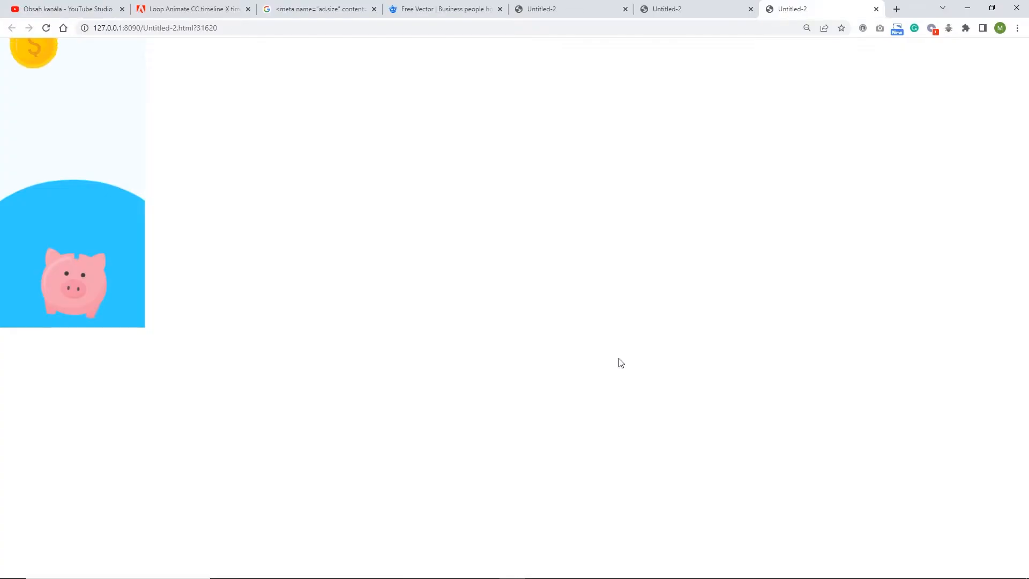
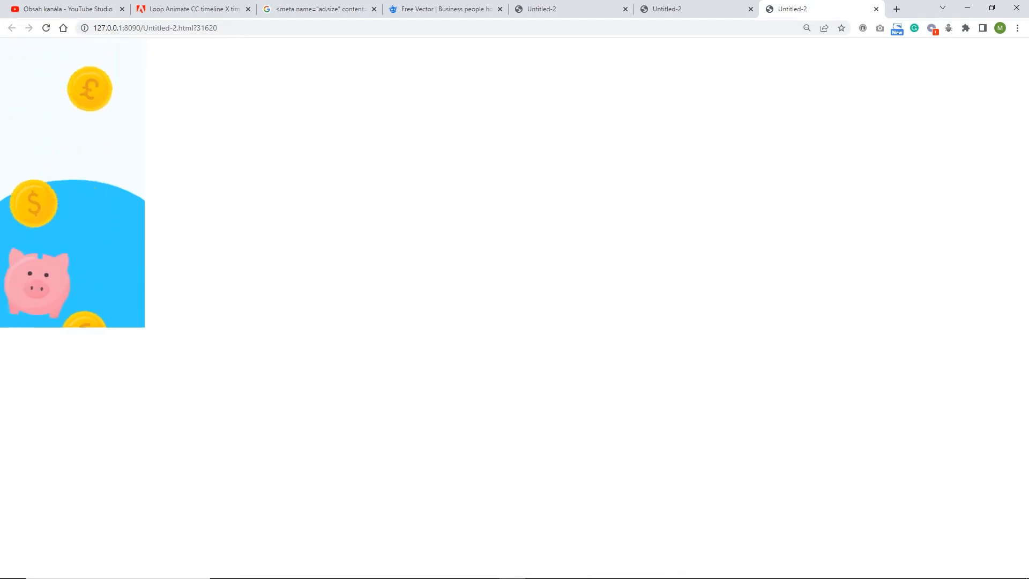
click(486, 574)
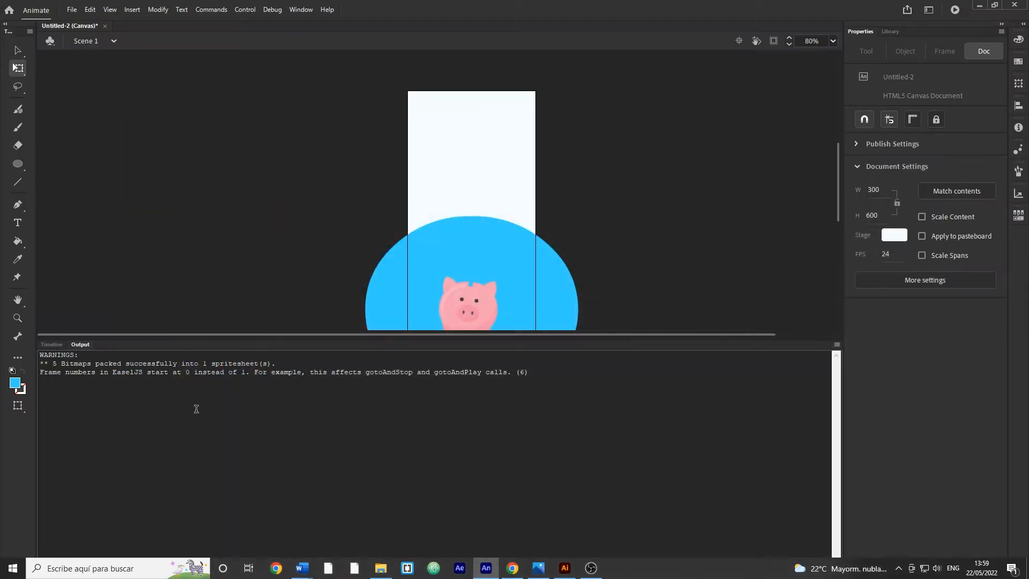
click(57, 344)
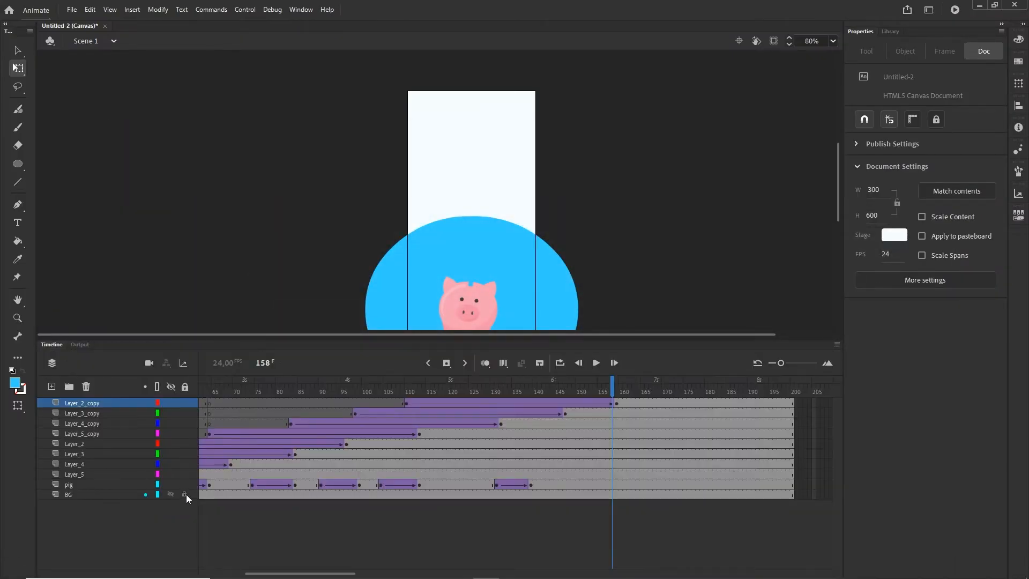
Step: Unlock the BG layer and change the fill of the large background circle to dark blue
click(546, 271)
click(861, 231)
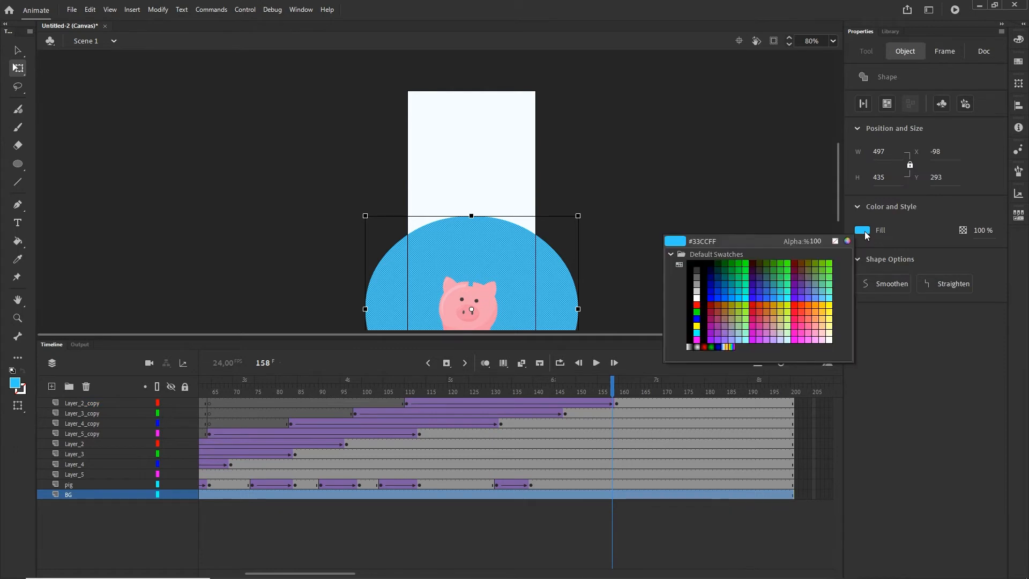
click(848, 242)
drag(781, 238, 786, 247)
click(890, 192)
click(749, 282)
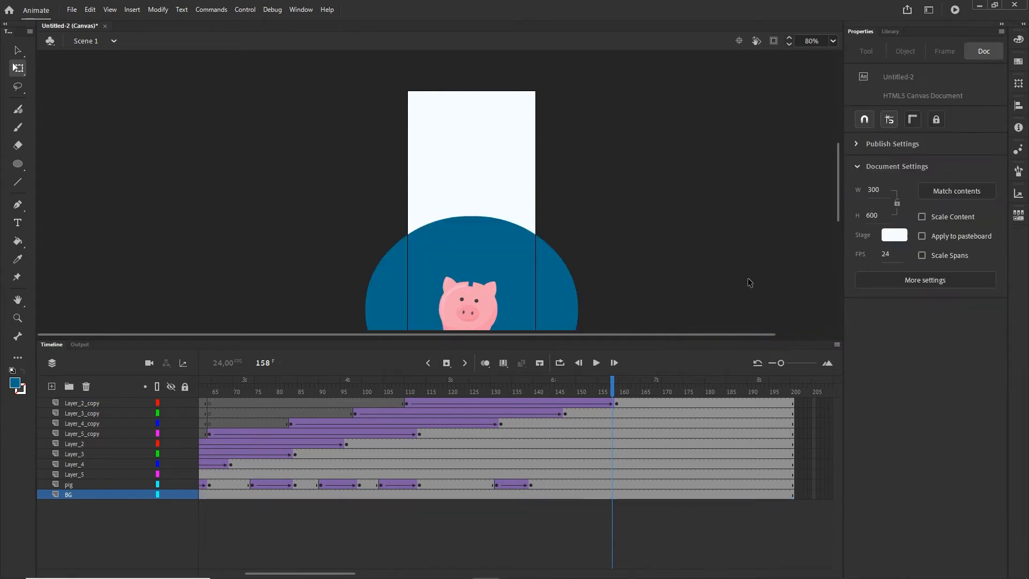
Step: Preview the banner with its recoloured background in the browser and return to the Animate timeline
key(ctrl+Return)
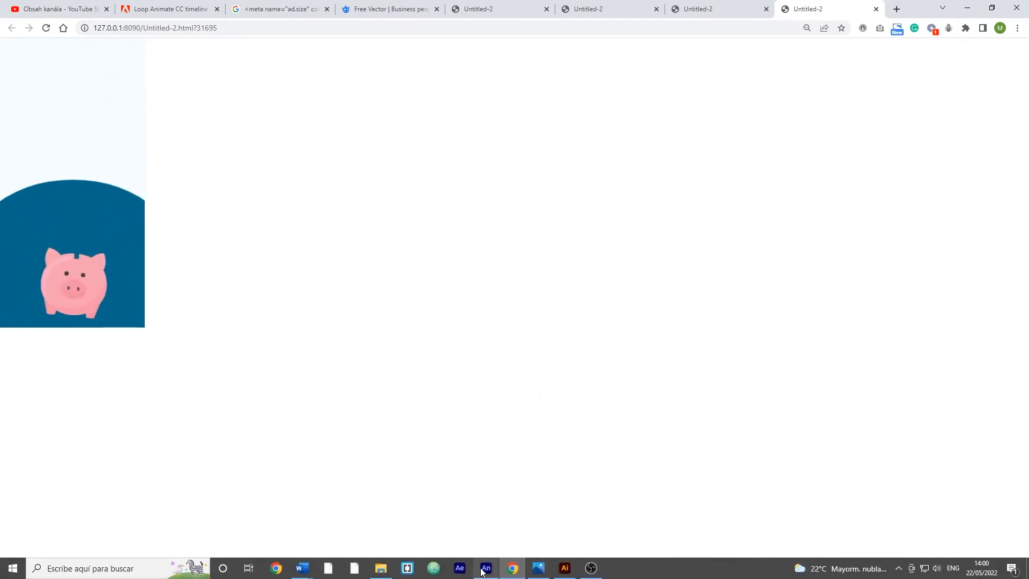
click(486, 567)
click(51, 344)
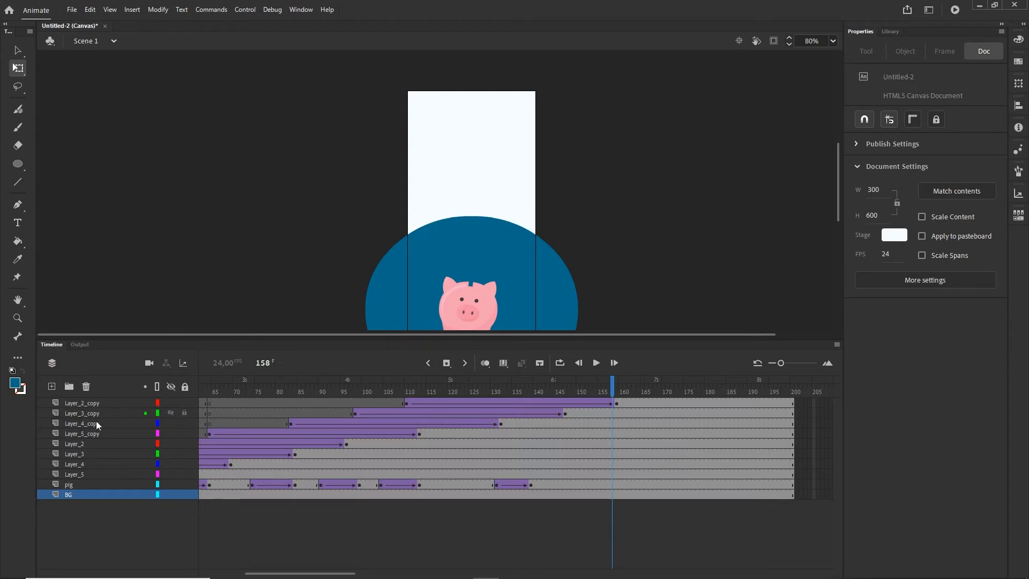
Step: Add a new layer above Layer_2_copy and start a static text box on it in the white upper area of the stage
click(75, 404)
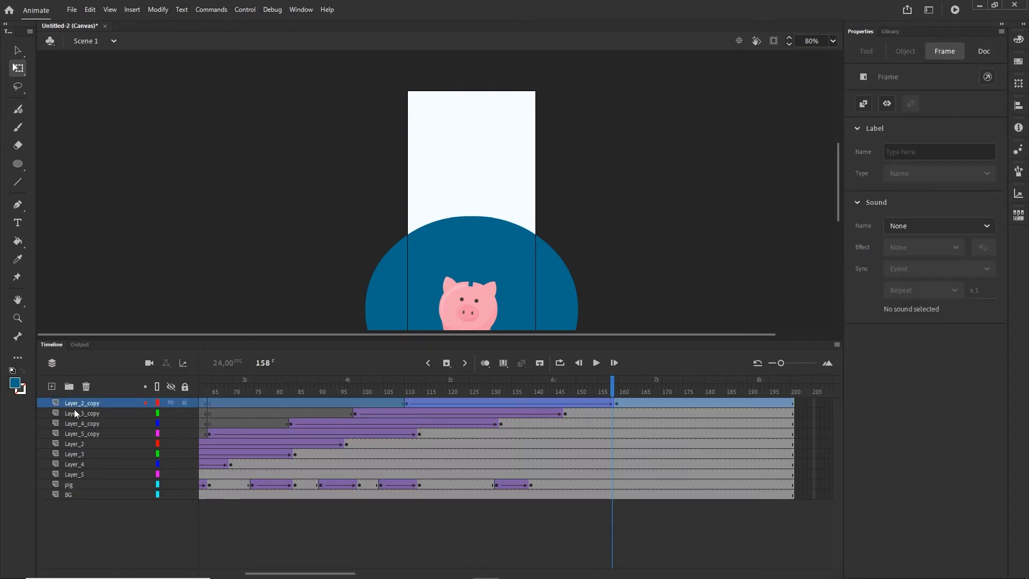
click(51, 386)
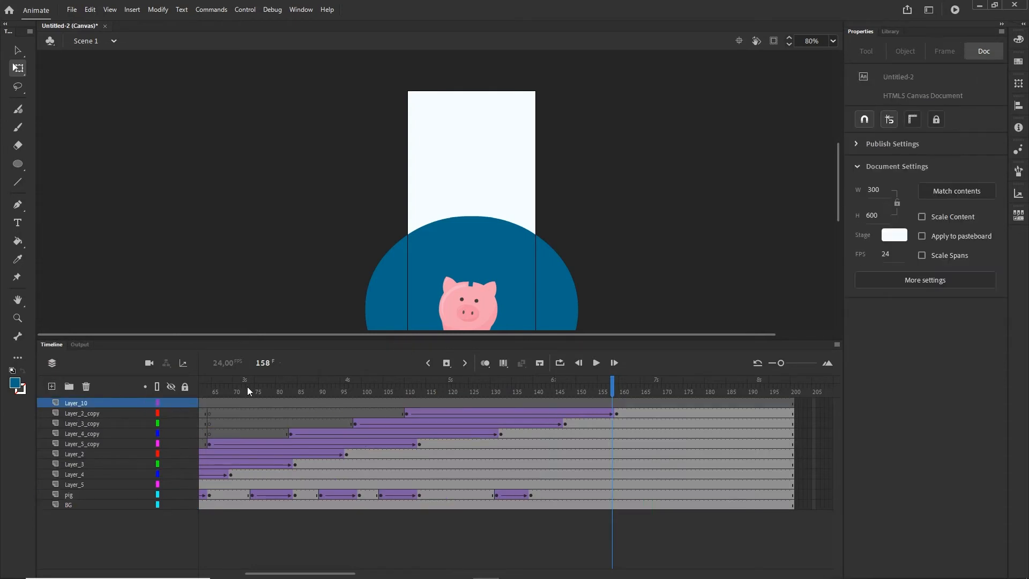
click(17, 223)
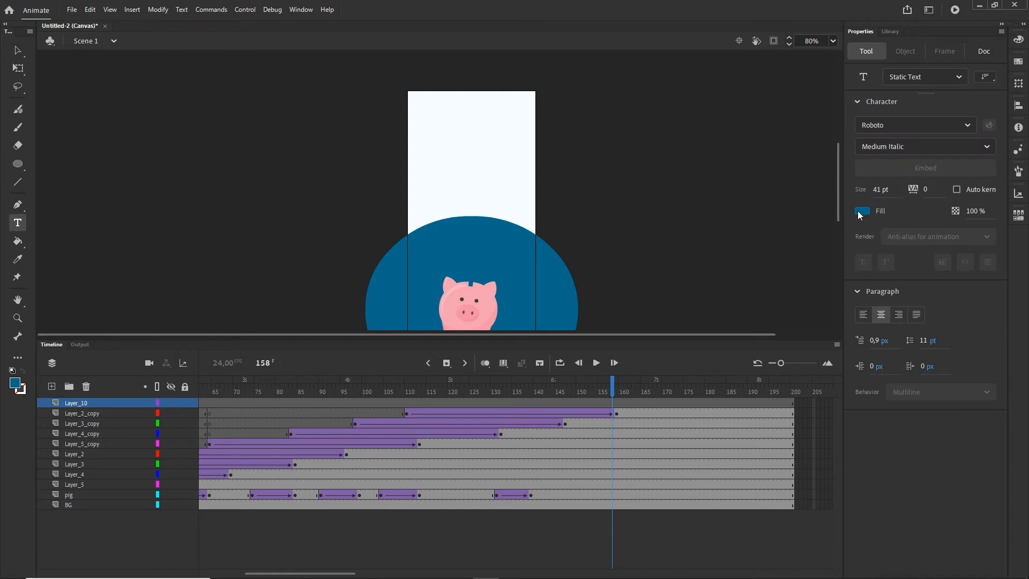
click(432, 141)
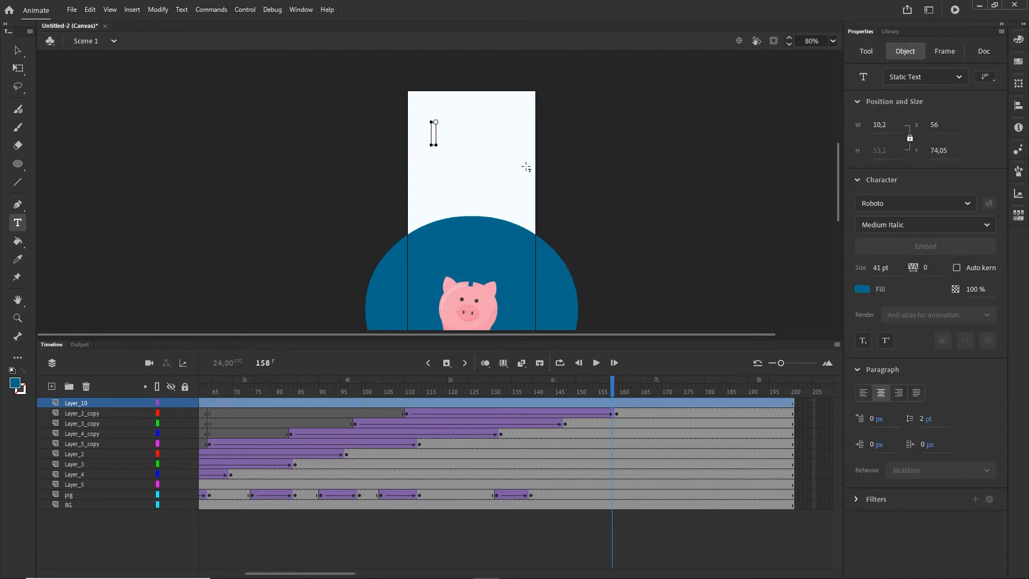
Step: Enter the text "dont you want to just save ?" on the stage, broken into two lines after "want"
text(dont)
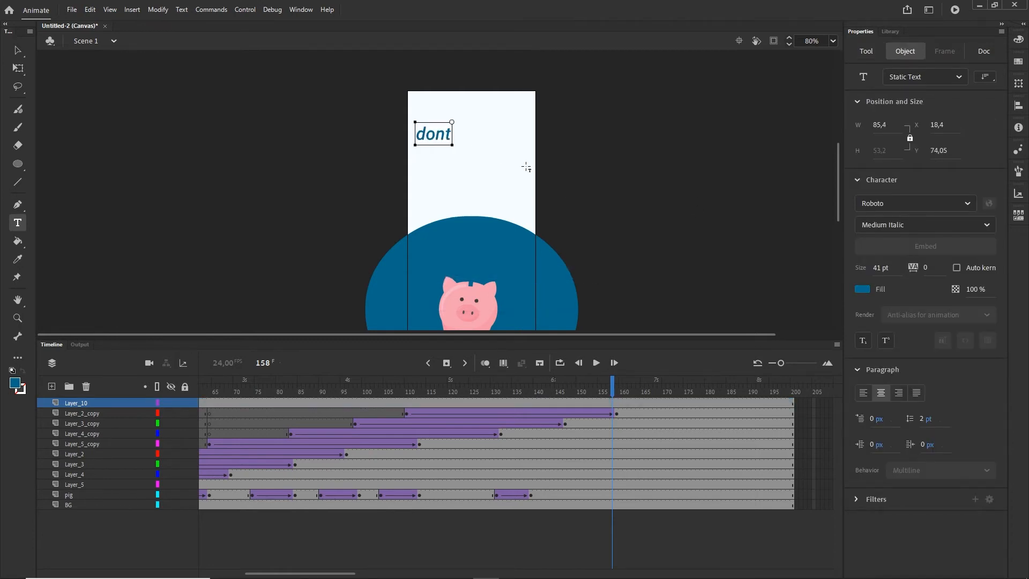
text( you want)
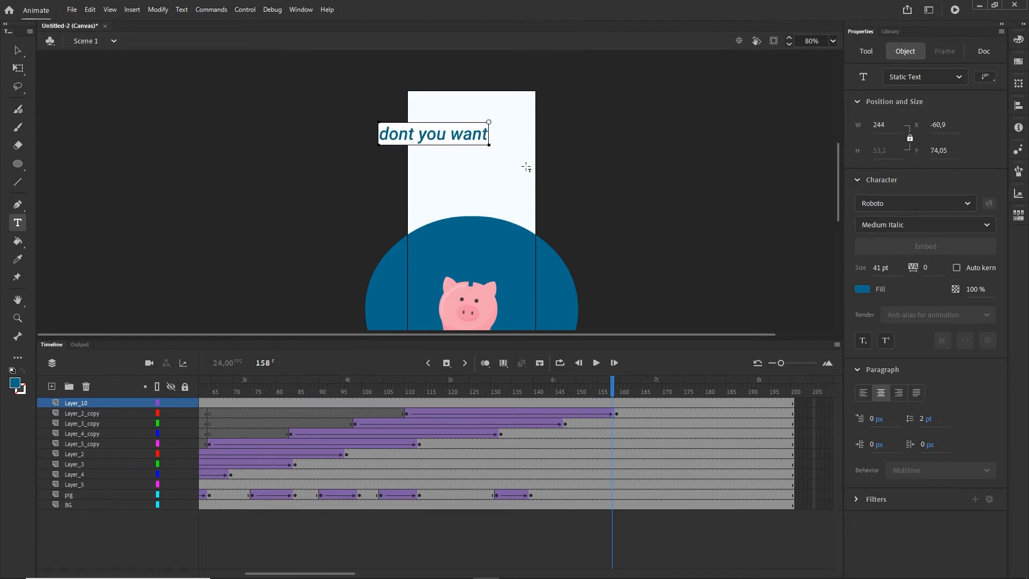
text( to just)
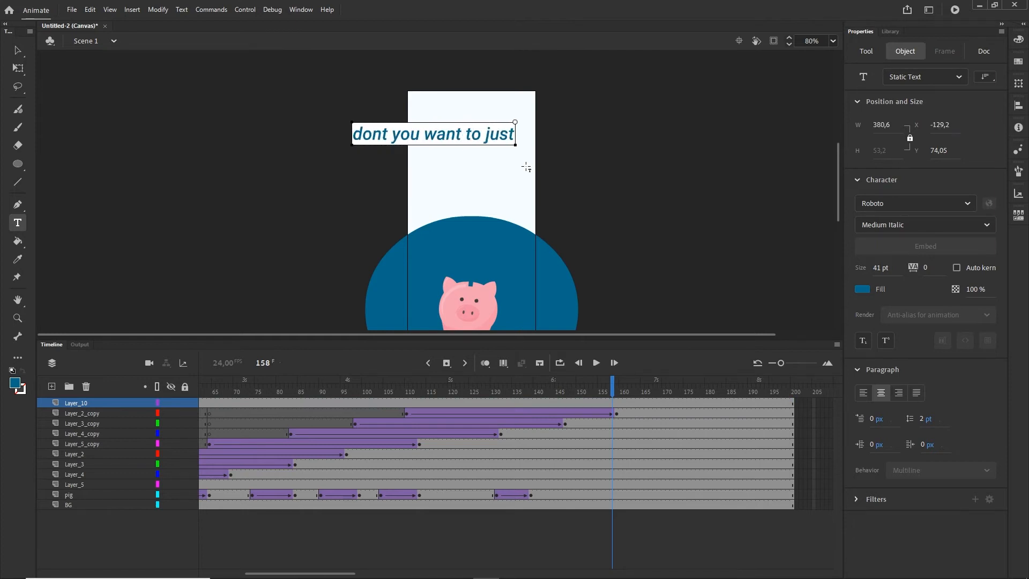
text( save ?)
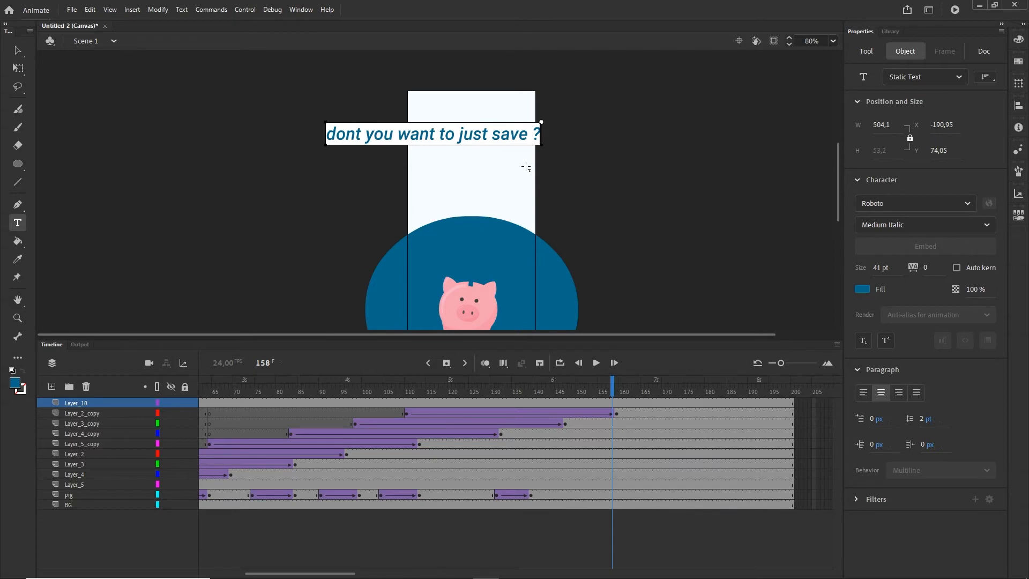
key(Escape)
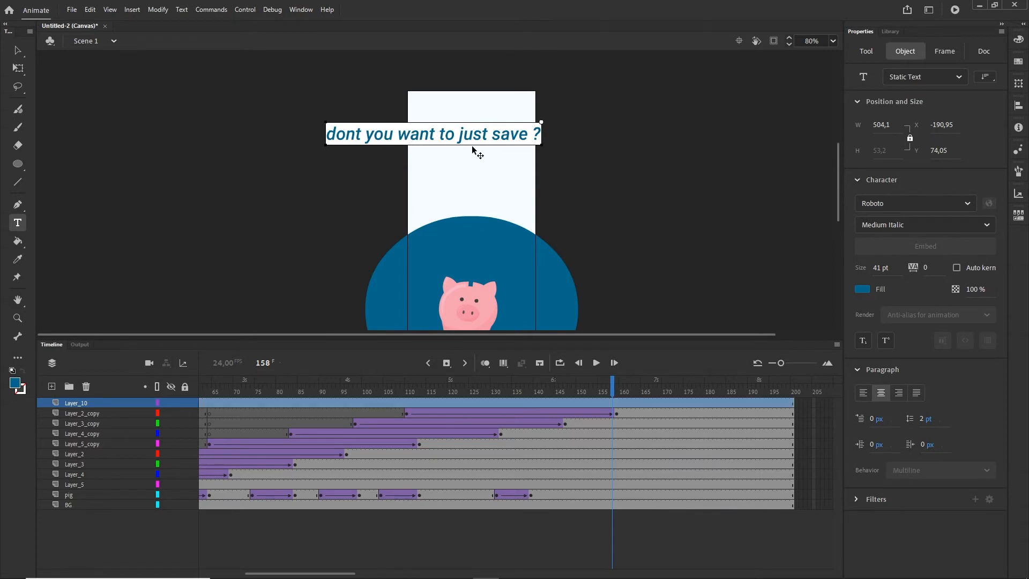
key(Return)
Step: Move the two-line text horizontally so it sits centred on the white stage above the pig
click(18, 50)
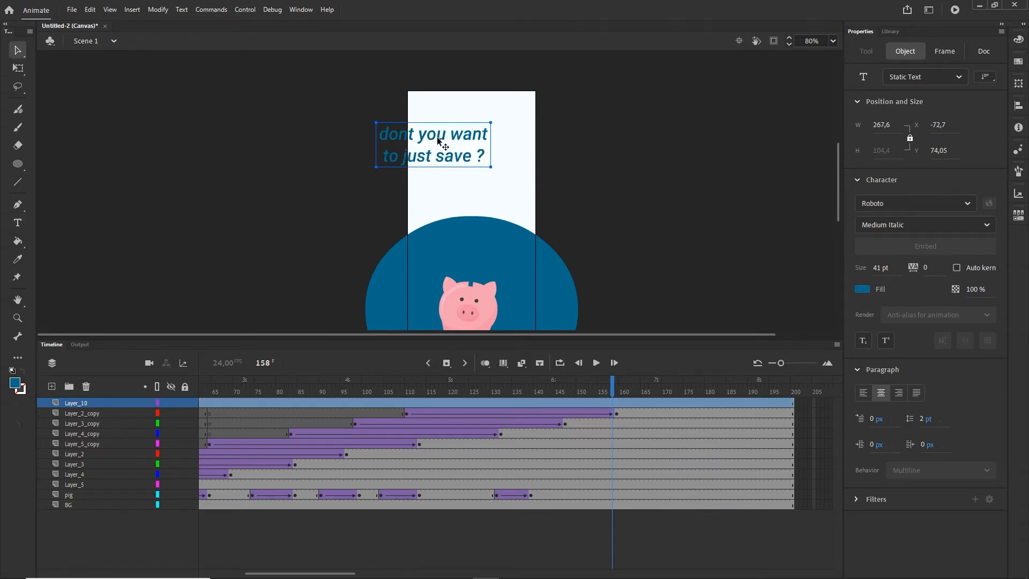
drag(425, 133, 463, 133)
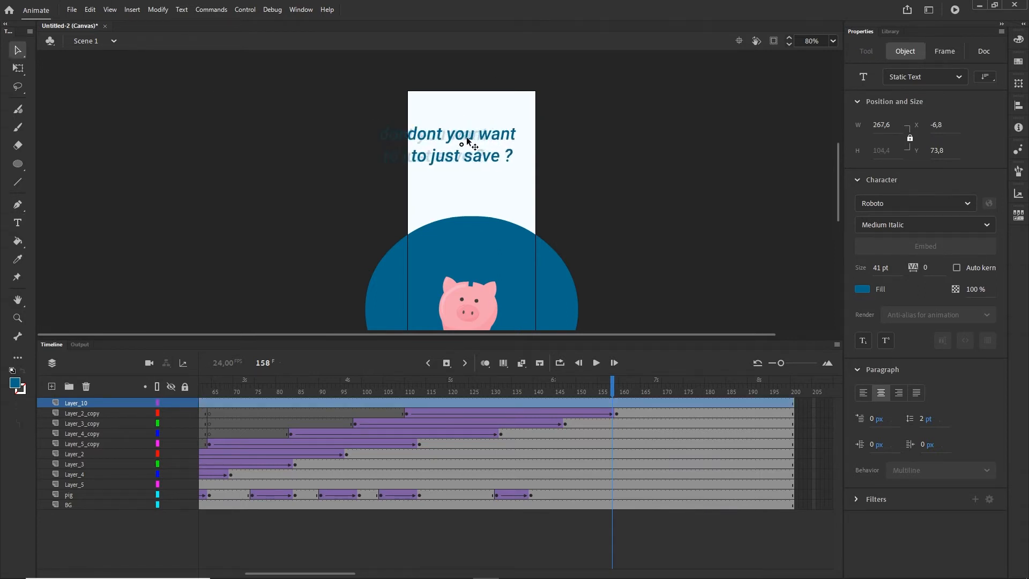
click(642, 164)
click(519, 145)
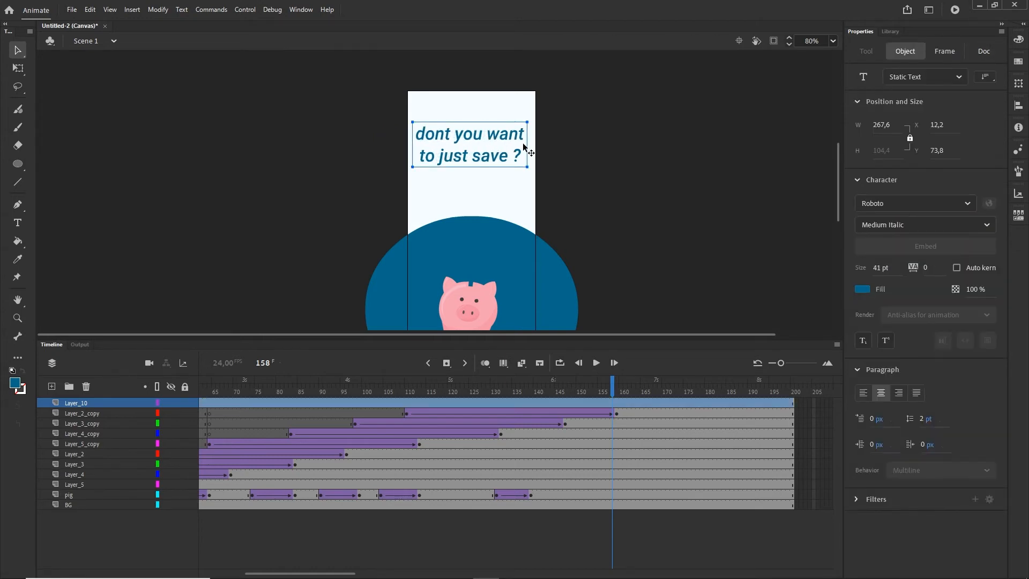
Step: Convert the text into a Movie Clip symbol named text1
key(F8)
text(tex)
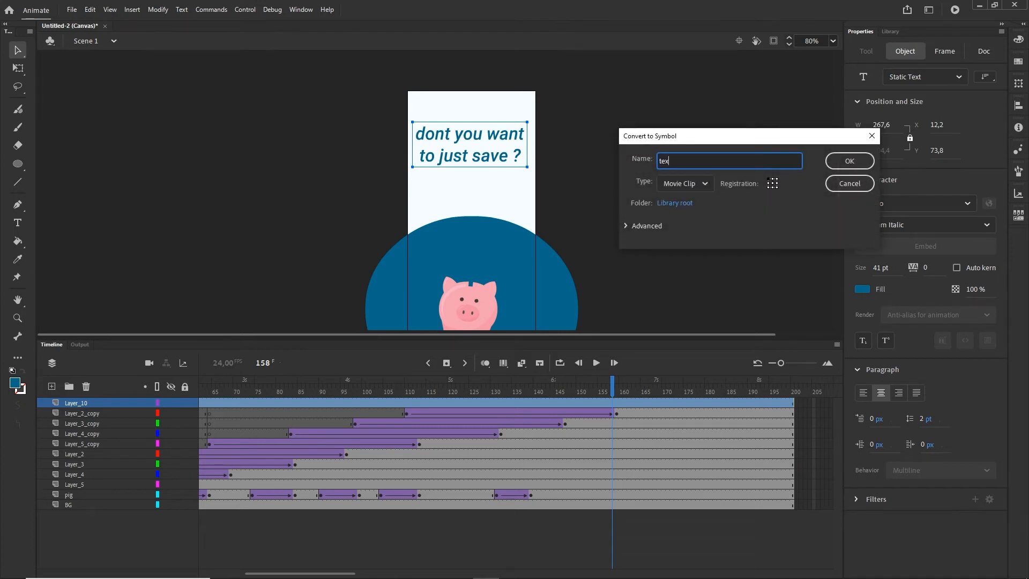
text(t1)
click(863, 163)
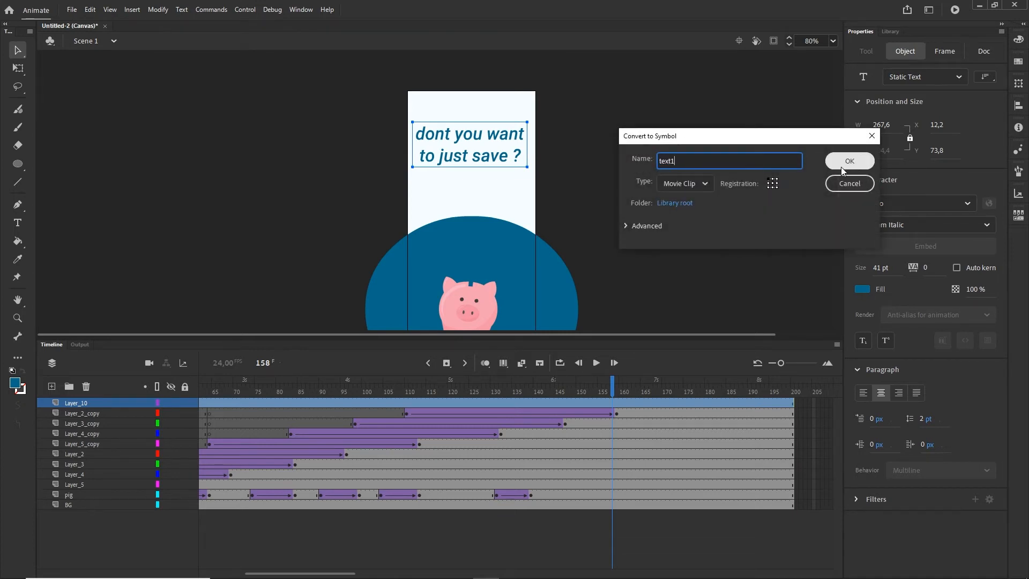
Step: Move the first keyframe of Layer_10 from frame 1 to frame 153
drag(300, 573, 255, 573)
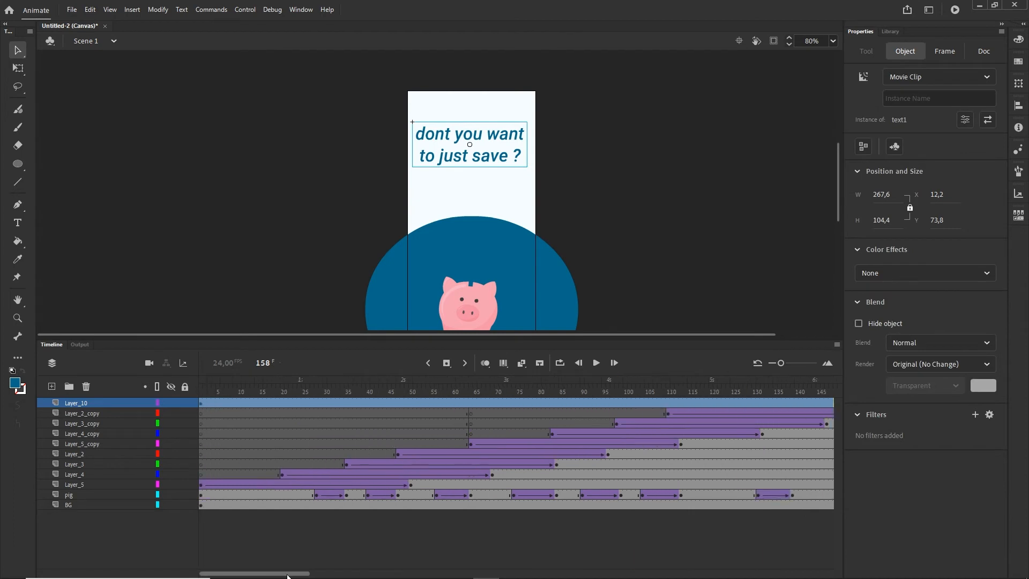
click(201, 402)
click(201, 401)
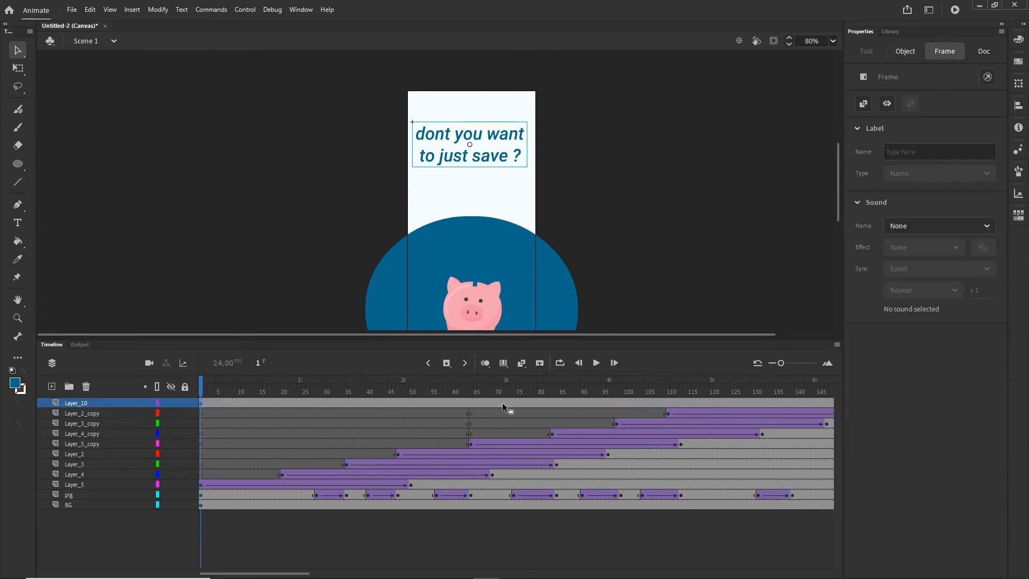
drag(781, 401, 726, 399)
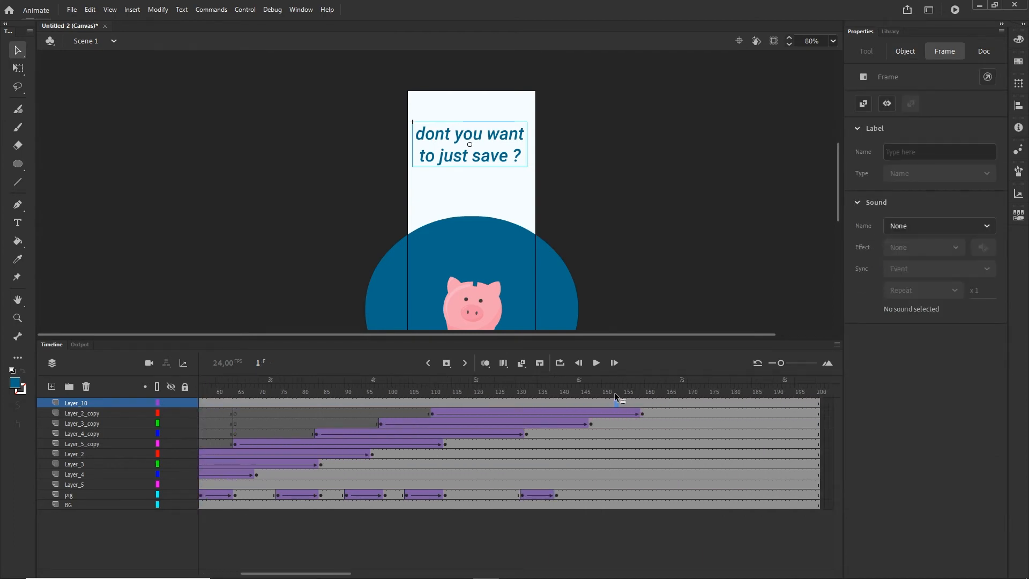
drag(614, 392, 614, 394)
Step: Insert a keyframe at frame 167 on Layer_10
click(671, 403)
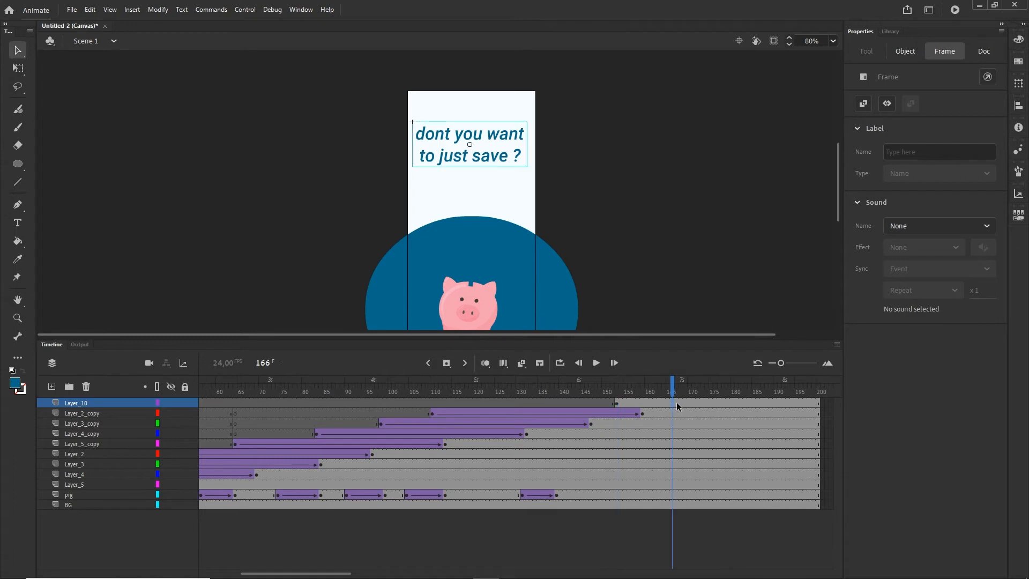
click(676, 403)
key(F6)
Step: Move the text at the frame 153 keyframe of Layer_10 down 60 px to Y 133,8
click(616, 404)
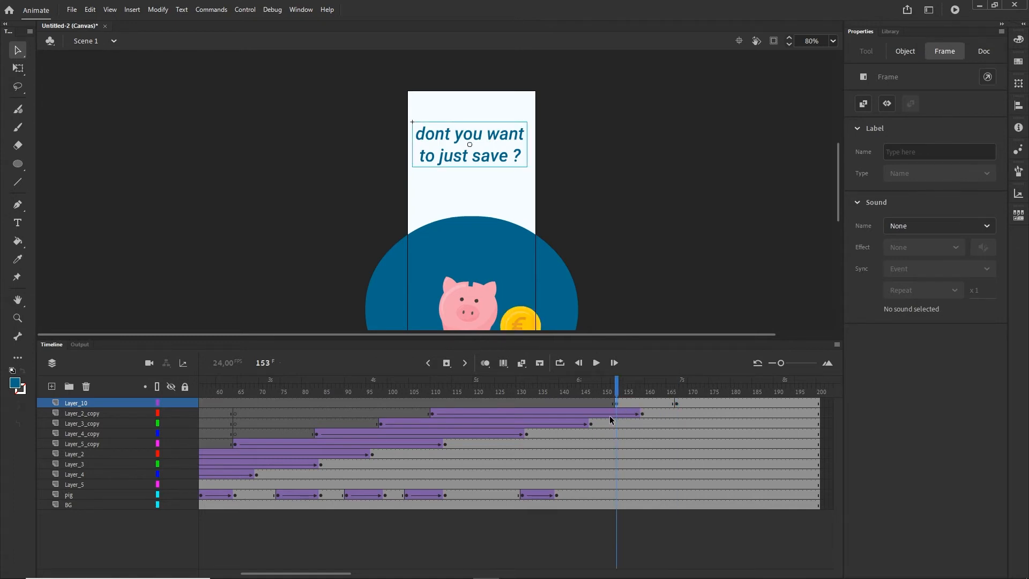
key(shift+Down)
key(shift+Down)
key(shift+Down)
key(shift+Down)
key(shift+Down)
key(shift+Down)
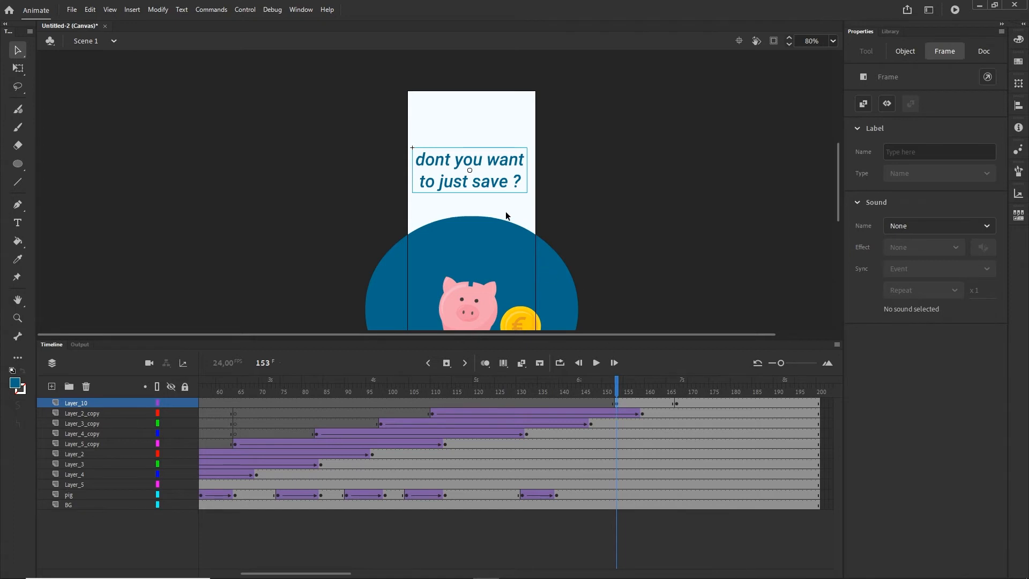
Step: Apply an Alpha color effect of 0% to the text at frame 153
click(491, 182)
click(975, 273)
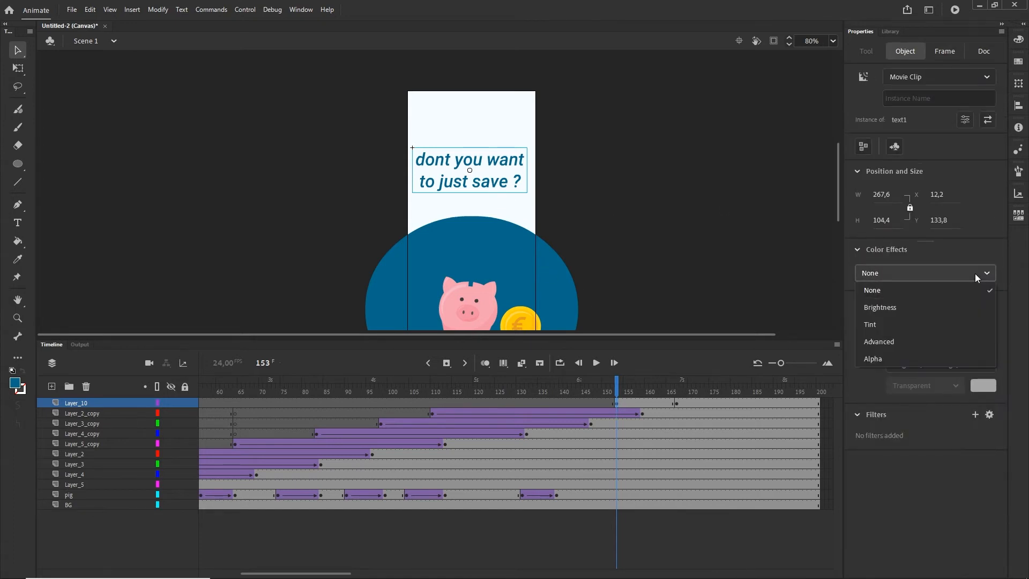
click(872, 358)
mouse_move(857, 304)
mouse_down()
mouse_move(926, 301)
mouse_move(841, 309)
mouse_up()
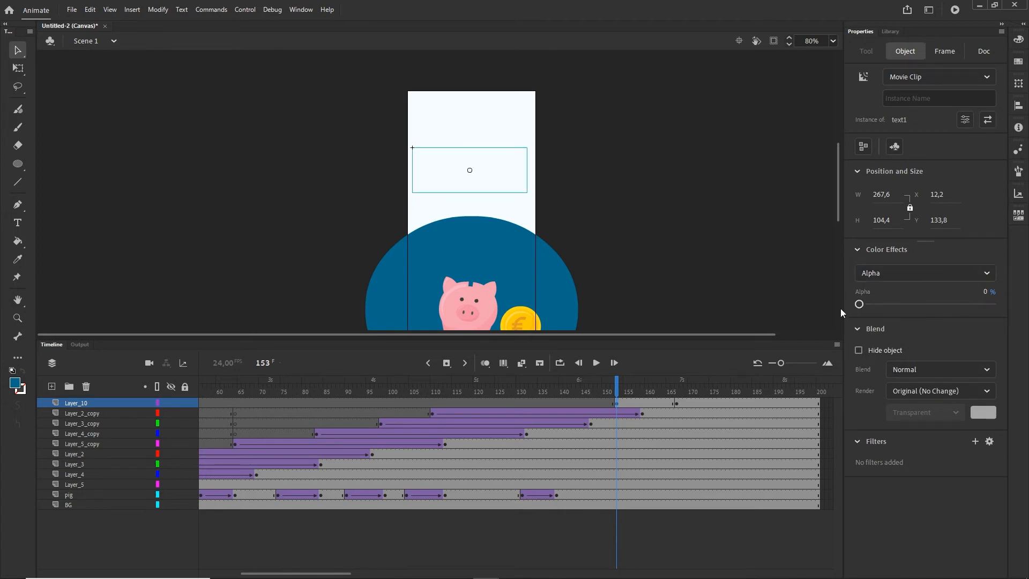
Step: Create a classic tween between frames 153 and 167 on Layer_10 and preview the text's fade-in
right_click(643, 403)
click(691, 89)
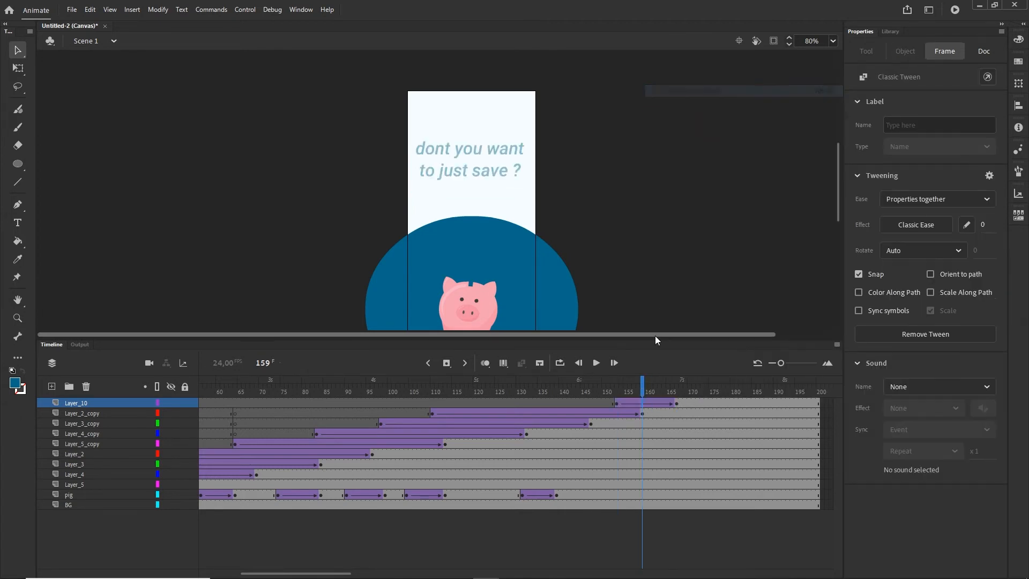
drag(642, 382, 674, 387)
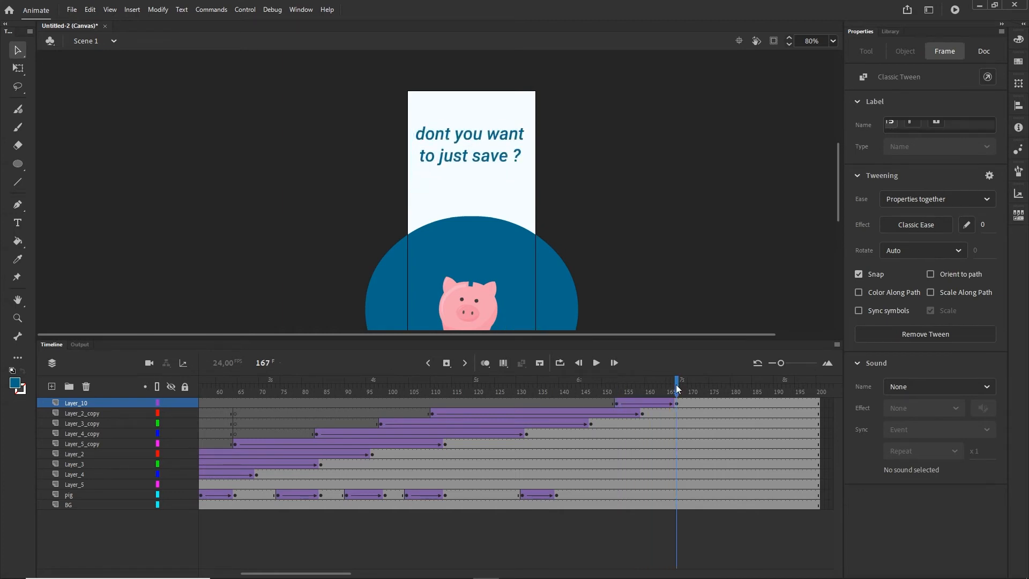
Step: Apply an Ease Out preset to the text's fade-in tween starting at frame 153 and preview the motion
click(616, 403)
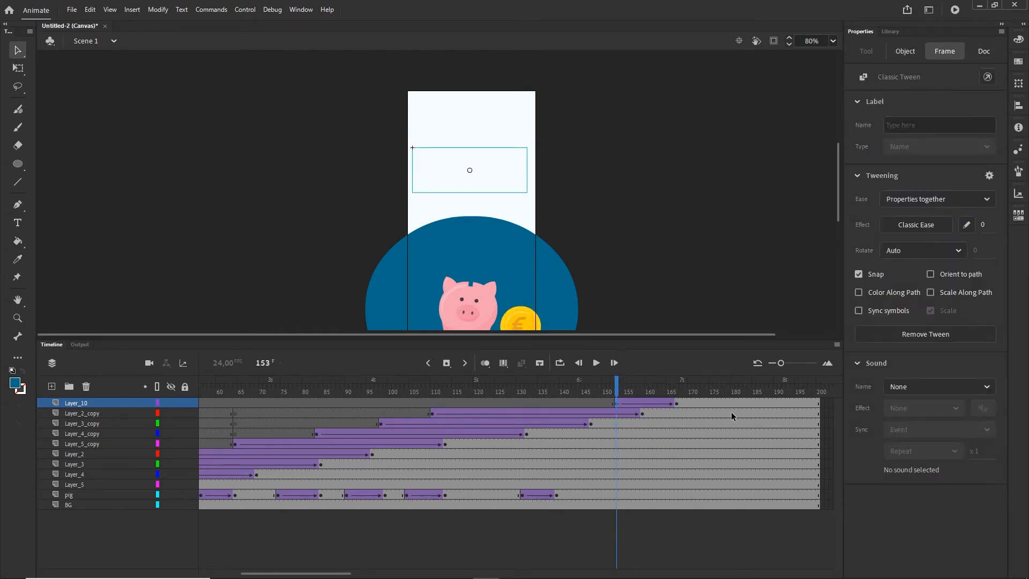
click(913, 224)
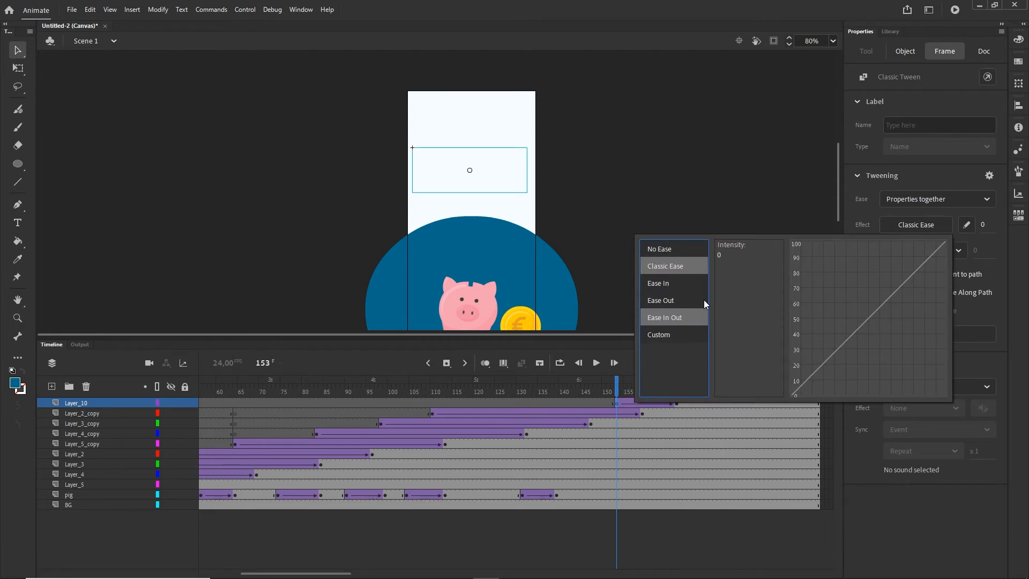
click(673, 318)
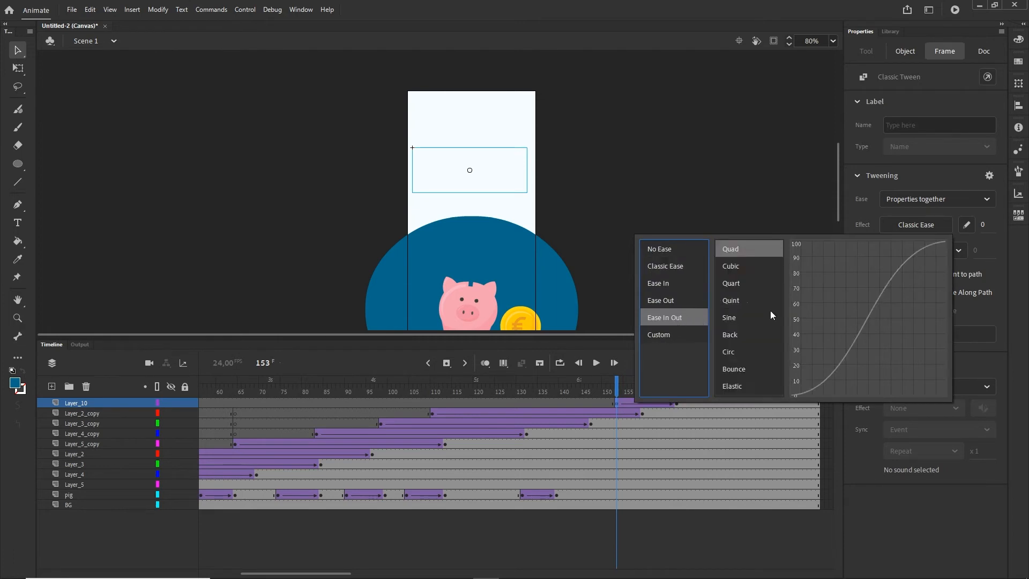
click(652, 283)
click(660, 300)
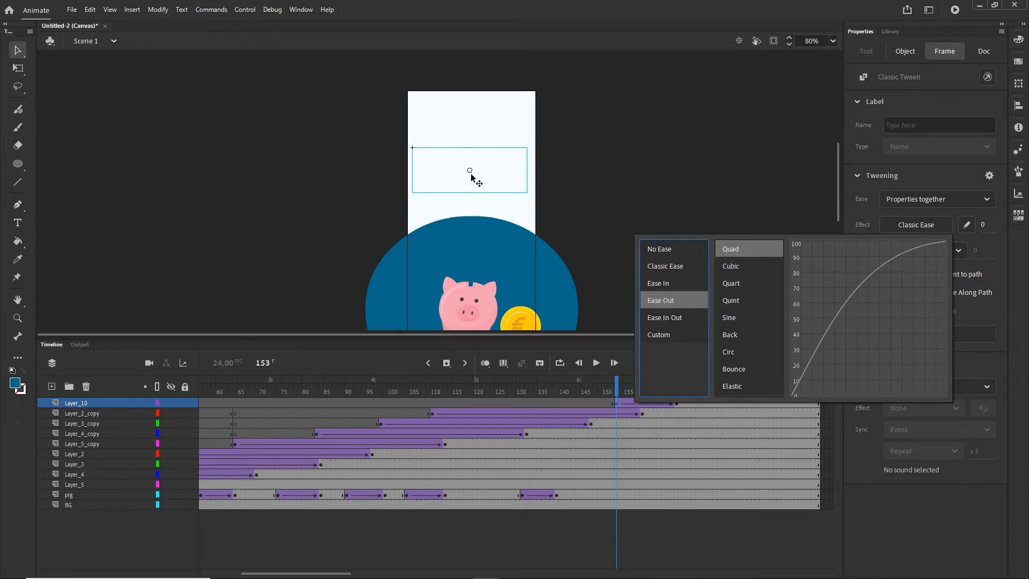
double_click(746, 257)
drag(623, 391, 677, 387)
Step: Extend all layers from BG to Layer_10 to frame 250
drag(322, 572, 395, 573)
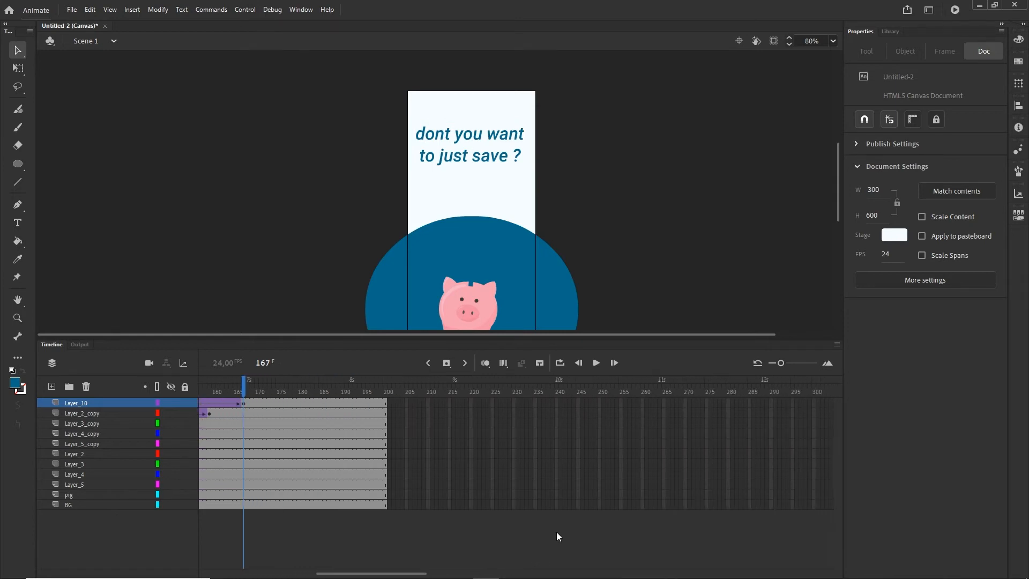
click(599, 505)
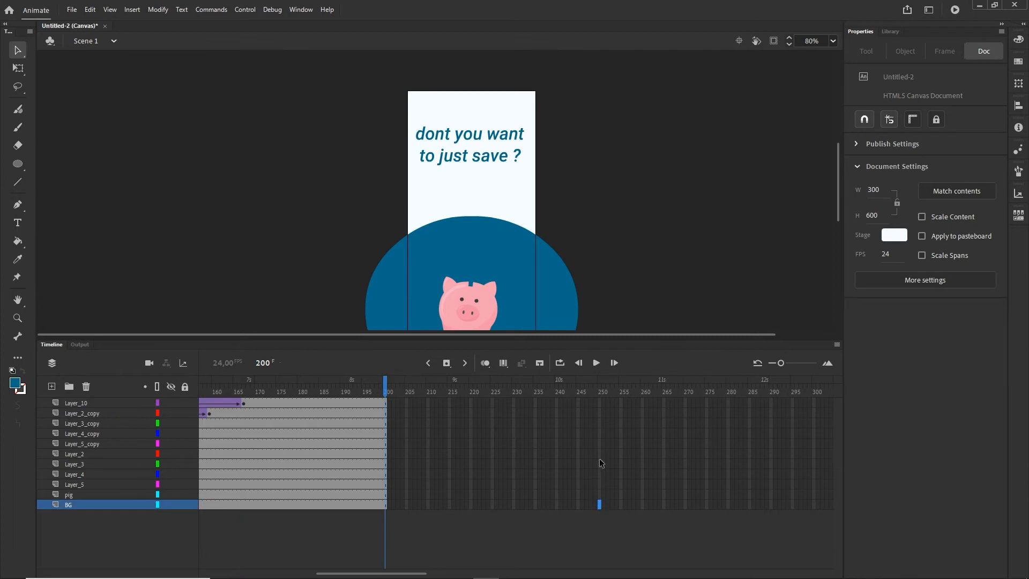
shift+click(599, 403)
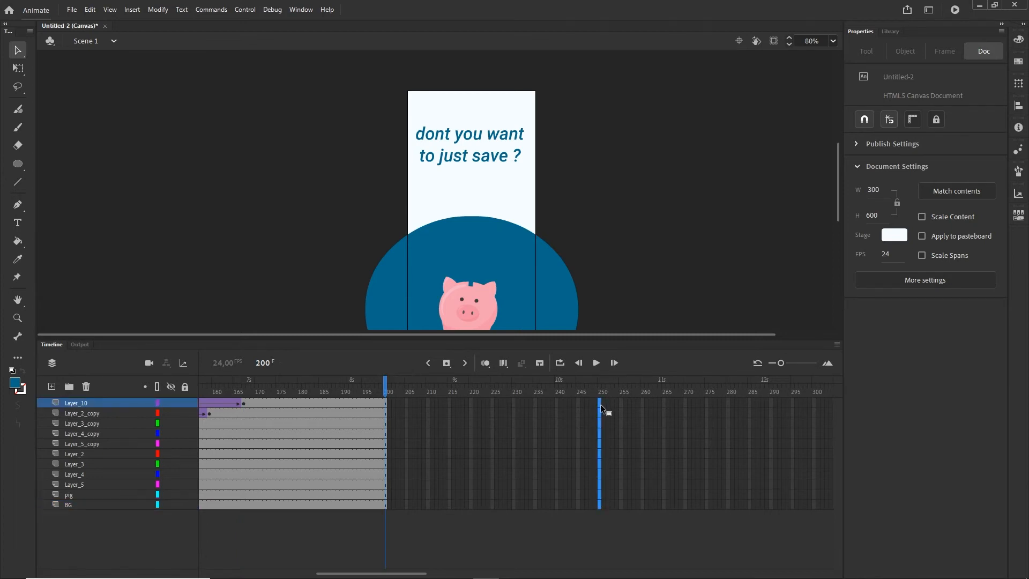
key(F5)
Step: Insert keyframes at frames 192 and 202 on Layer_10 for the text's fade-out
drag(600, 390, 487, 385)
click(501, 406)
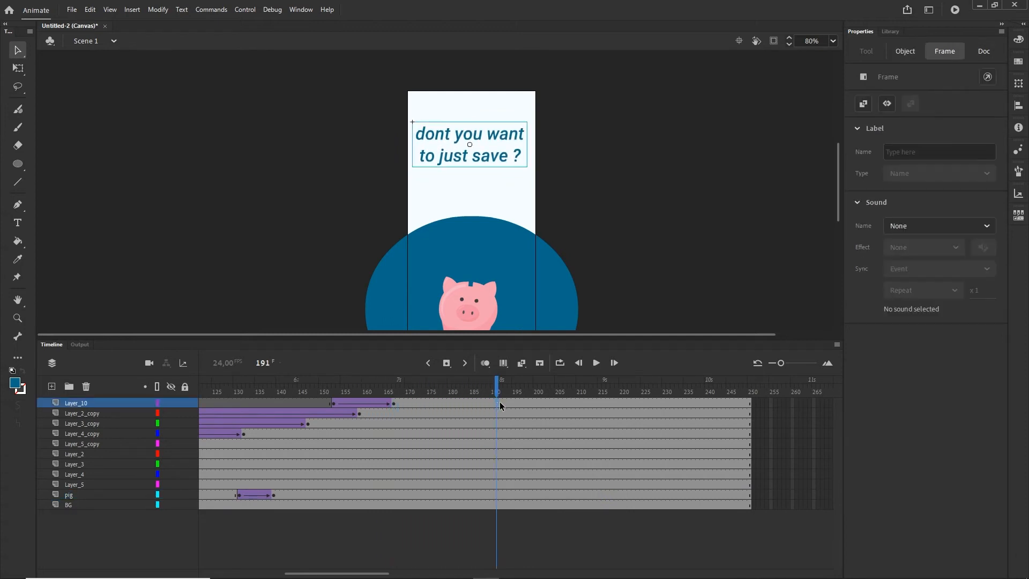
key(Return)
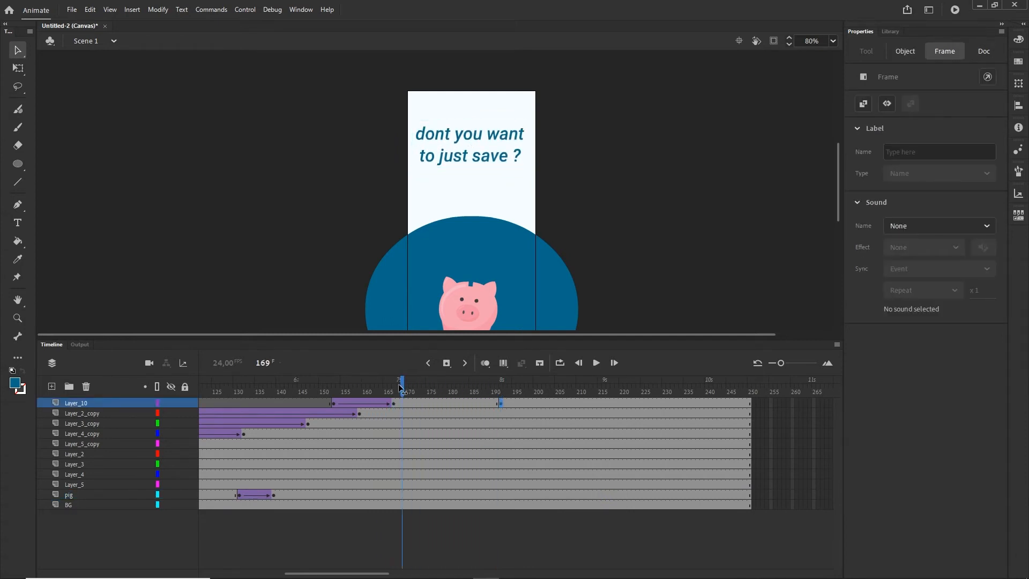
click(543, 403)
key(F6)
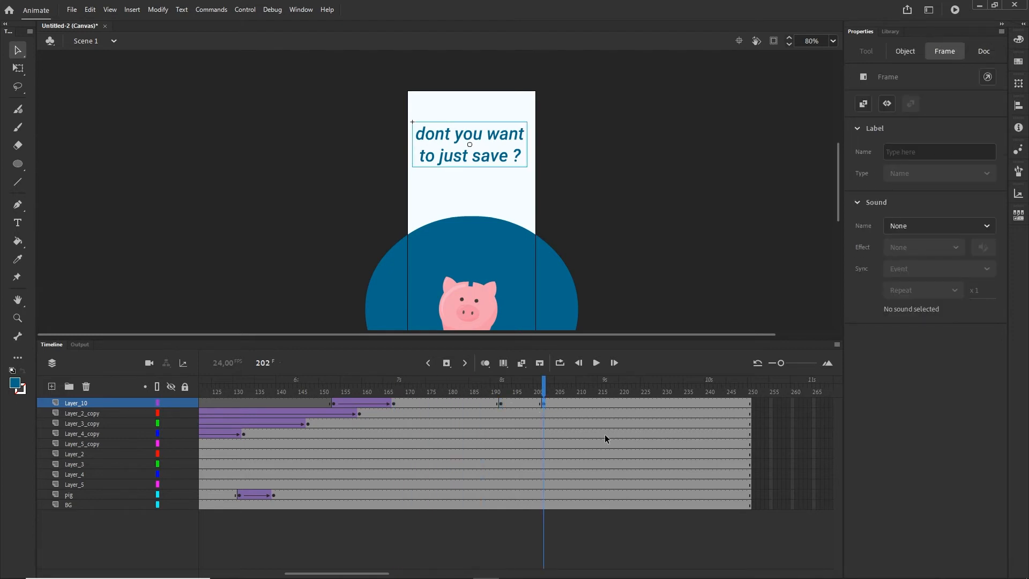
Step: Move the text at frame 202 up 50 px to Y 23,8
key(shift+Up)
key(shift+Up)
key(shift+Up)
key(shift+Up)
key(shift+Up)
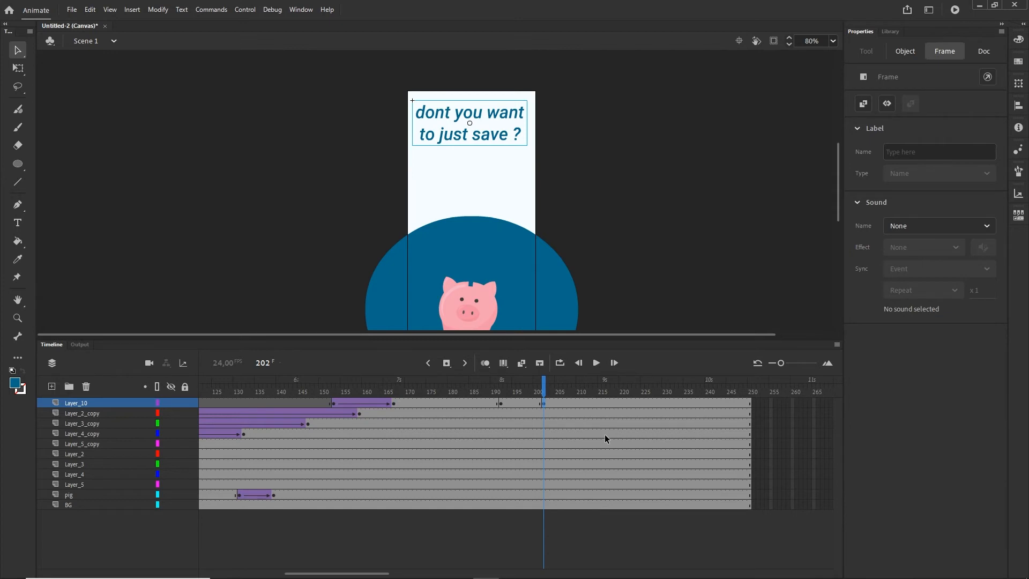
Step: Make the text fully transparent at frame 202 with an Alpha color effect of 0%
click(490, 116)
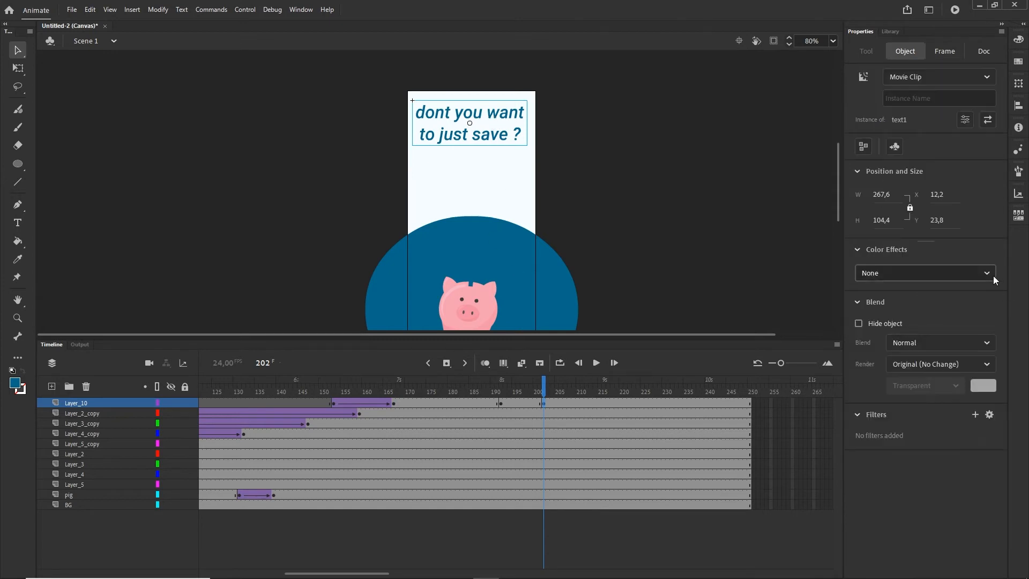
click(943, 272)
click(889, 360)
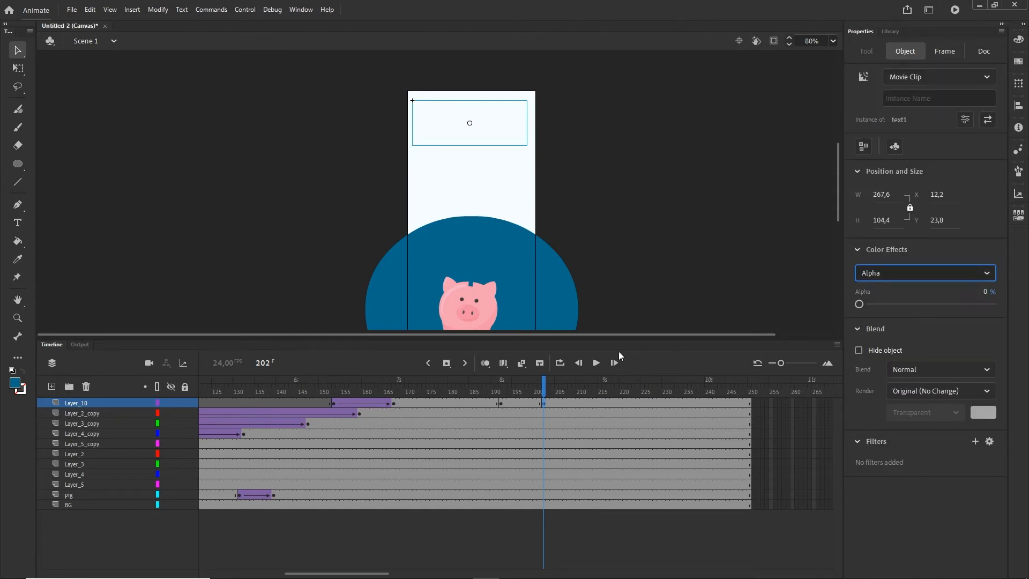
Step: Create a classic tween between the frame 192 and 202 keyframes on Layer_10
click(536, 403)
click(526, 391)
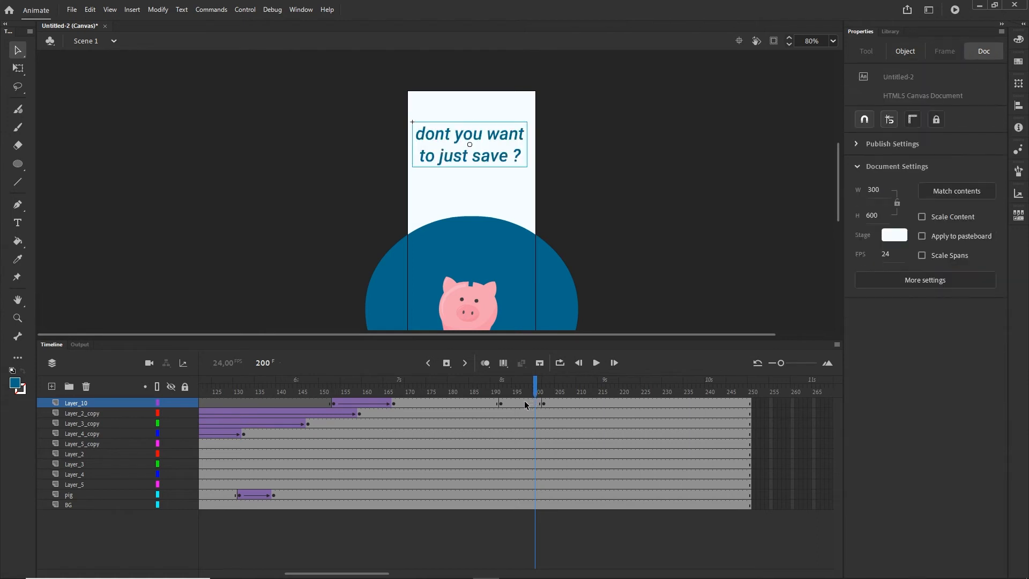
right_click(526, 403)
click(572, 88)
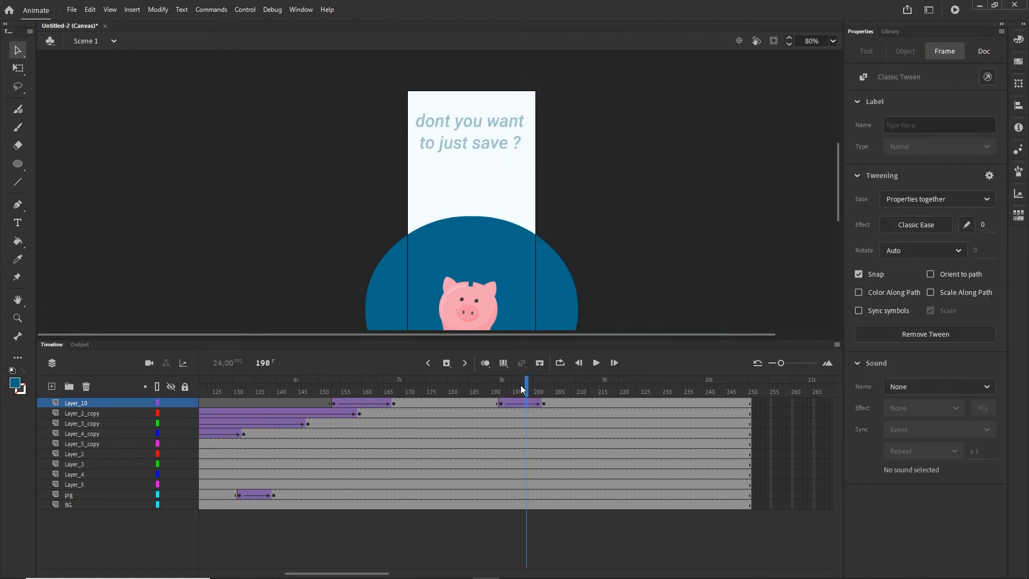
Step: Apply an Ease In Quad ease to the fade-out tween starting at frame 192 on Layer_10
click(497, 391)
mouse_move(497, 391)
mouse_down()
mouse_move(539, 391)
mouse_move(500, 391)
mouse_up()
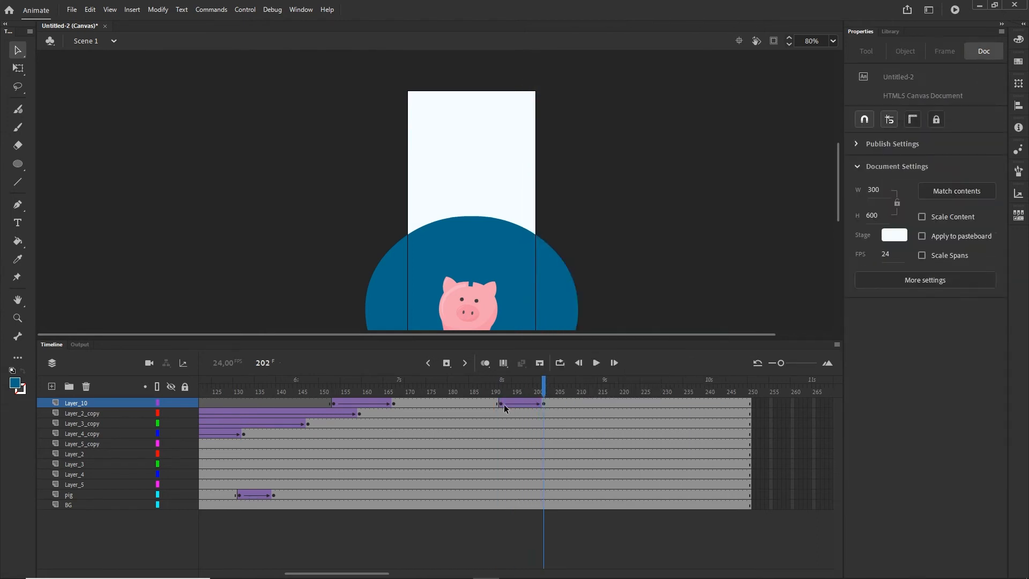
click(500, 403)
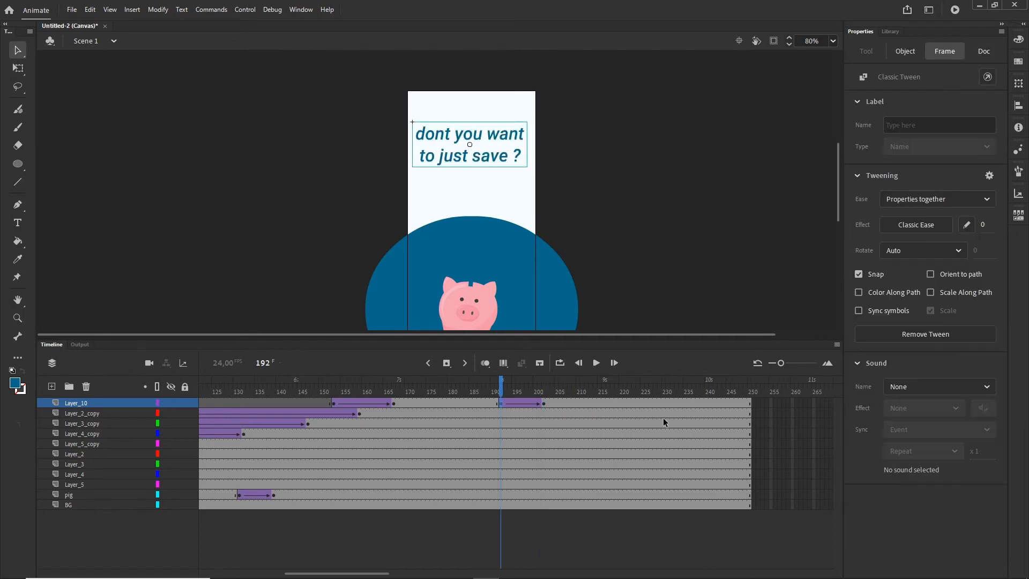
click(924, 235)
mouse_move(671, 300)
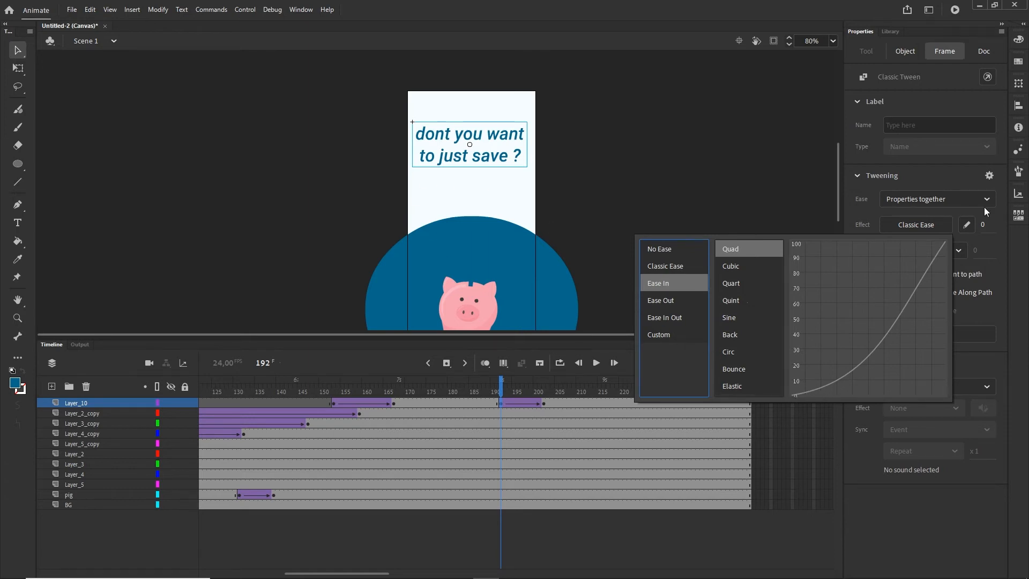
click(728, 249)
mouse_move(502, 389)
mouse_down()
mouse_move(565, 378)
mouse_move(483, 379)
mouse_move(500, 379)
mouse_up()
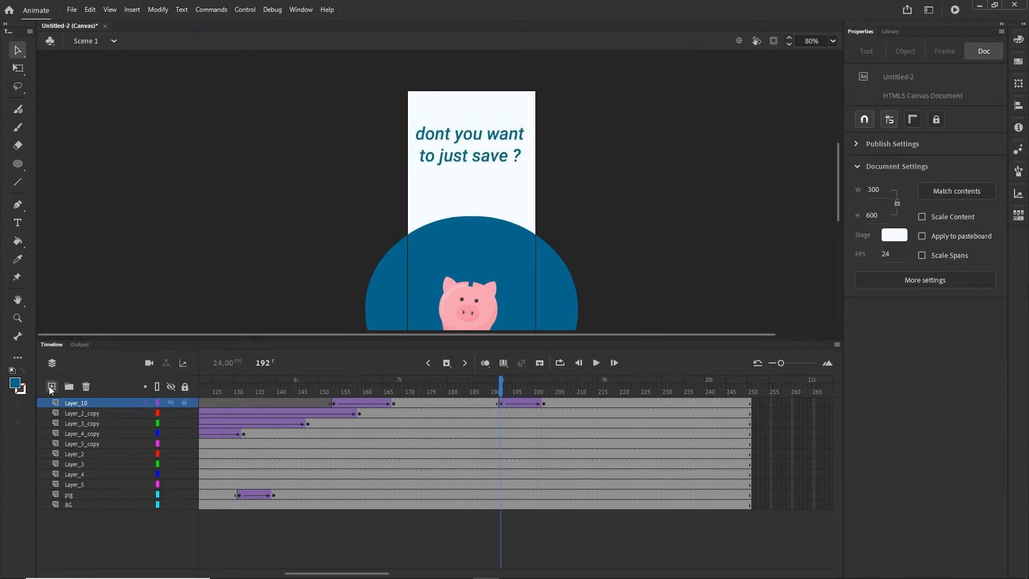
Step: Add a new layer and write the static text "invest with us" below the existing text line
click(52, 386)
click(17, 222)
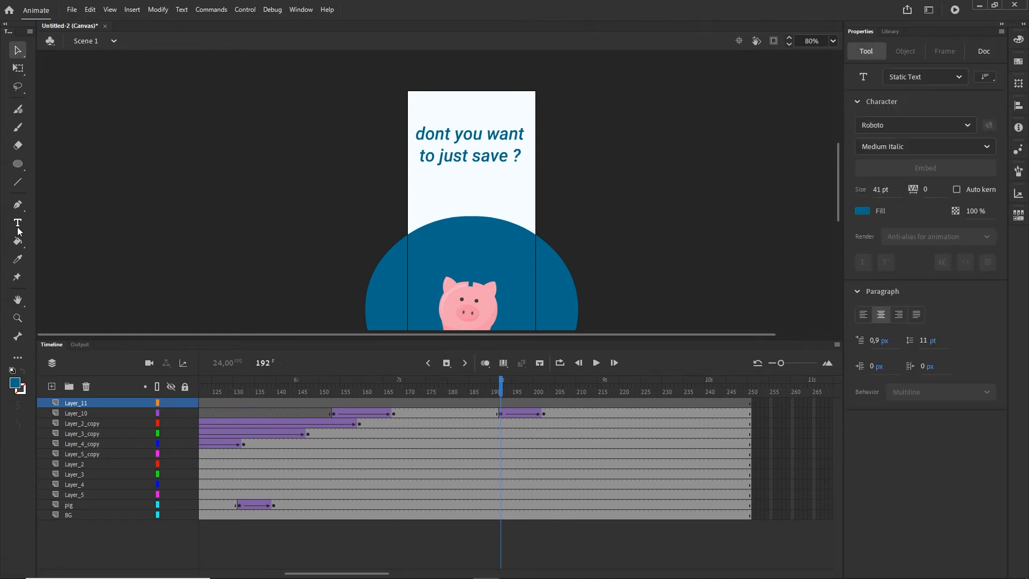
click(446, 183)
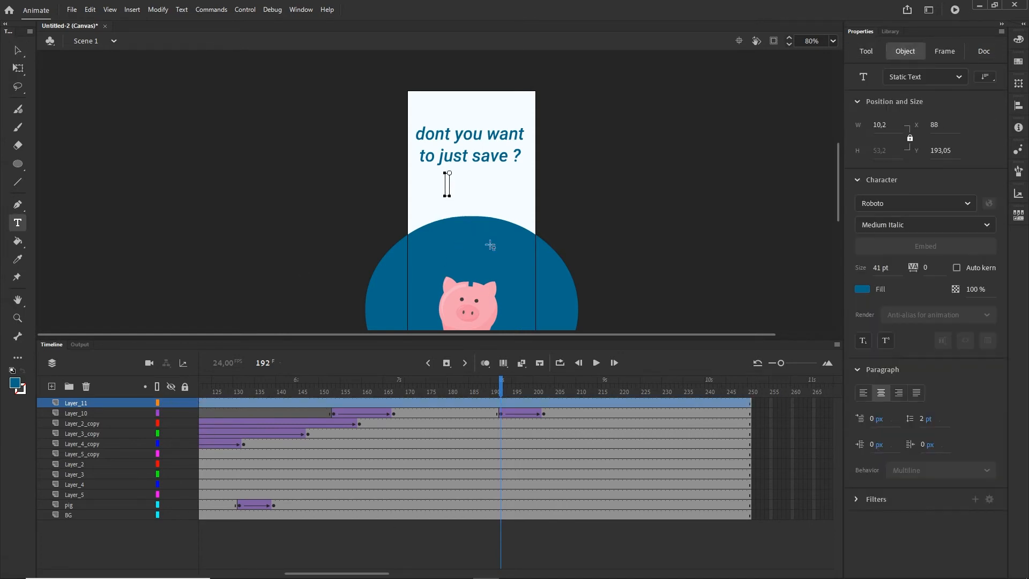
text(invest qw)
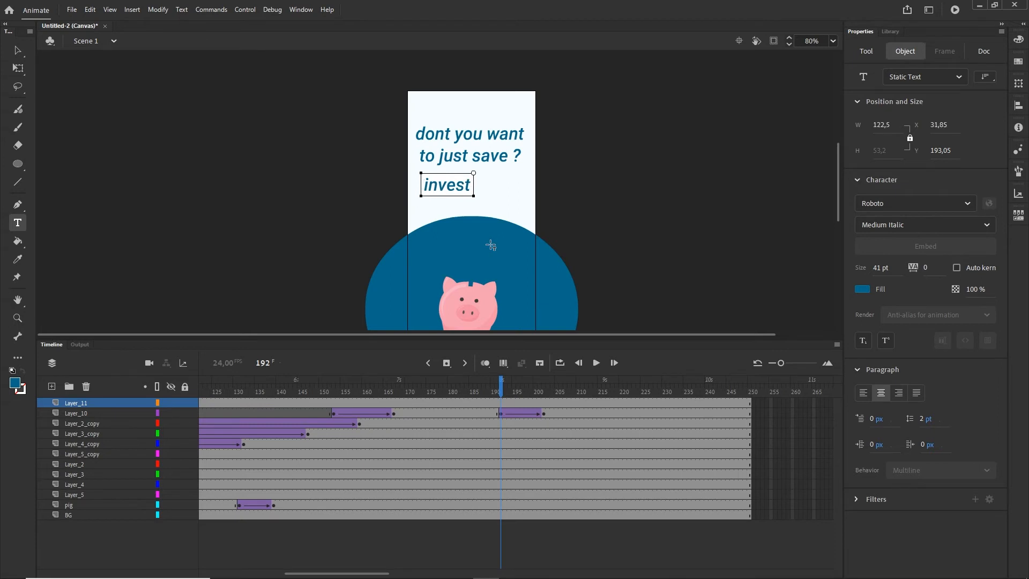
key(BackSpace)
key(BackSpace)
text(with us)
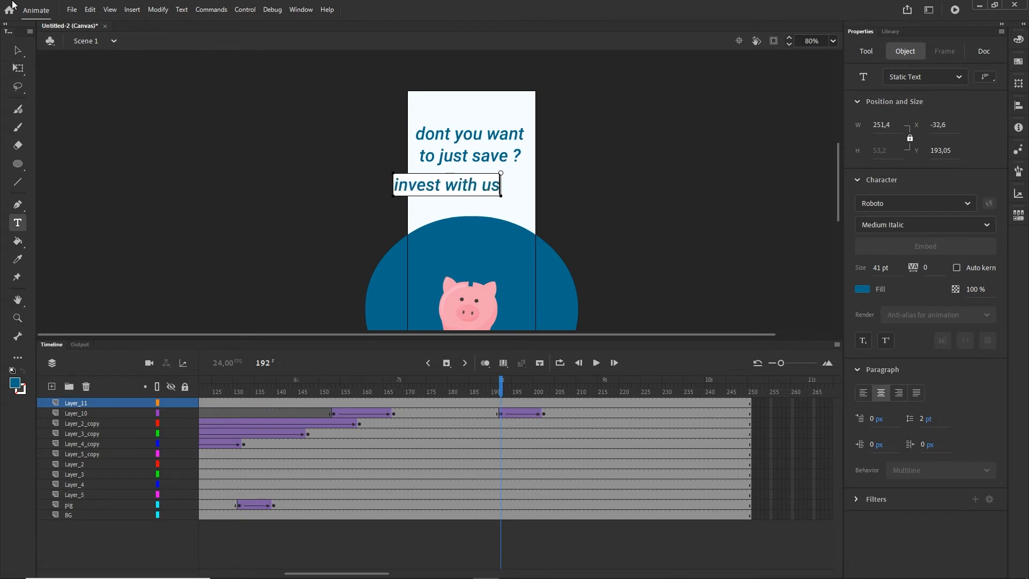
Step: Move the "invest with us" text to X 17,4 and Y 93,05 and convert it to a movie clip symbol
click(18, 50)
click(601, 218)
click(470, 190)
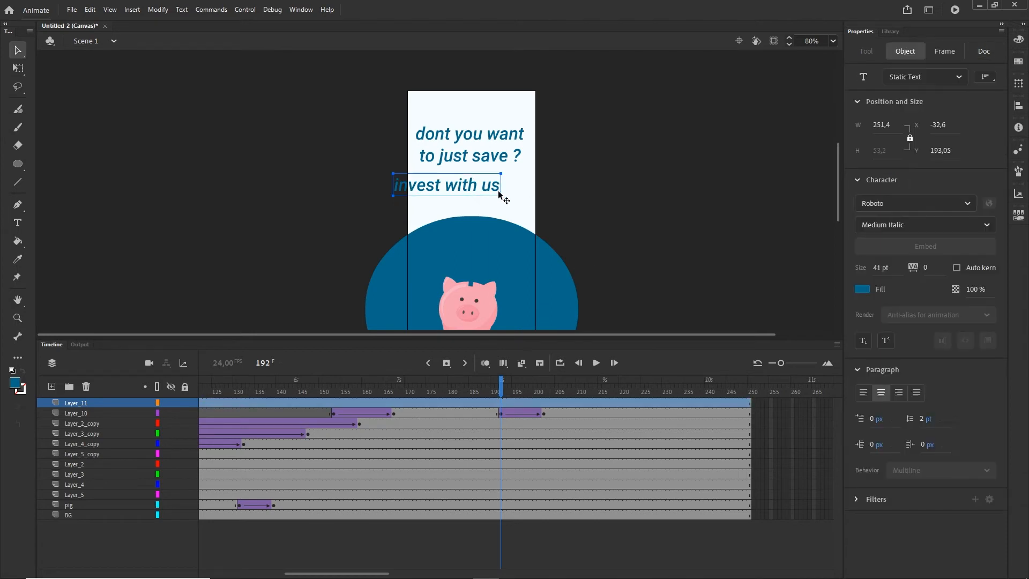
key(shift+Right)
key(shift+Right)
key(shift+Right)
key(shift+Right)
key(shift+Right)
key(shift+Up)
key(shift+Up)
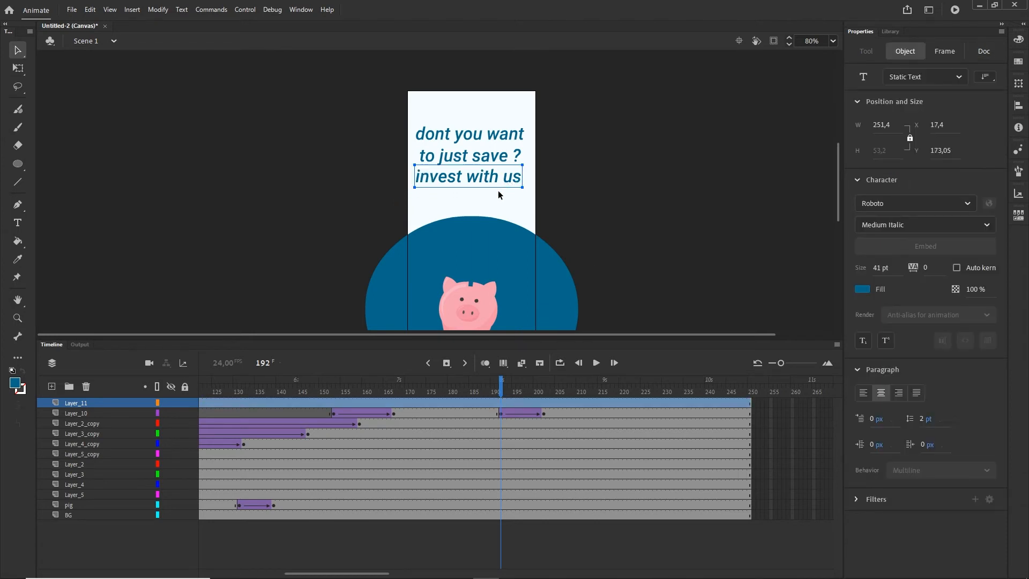
key(shift+Up)
key(shift+Up)
key(shift+Up)
key(shift+Up)
key(shift+Up)
key(shift+Up)
key(shift+Up)
key(shift+Up)
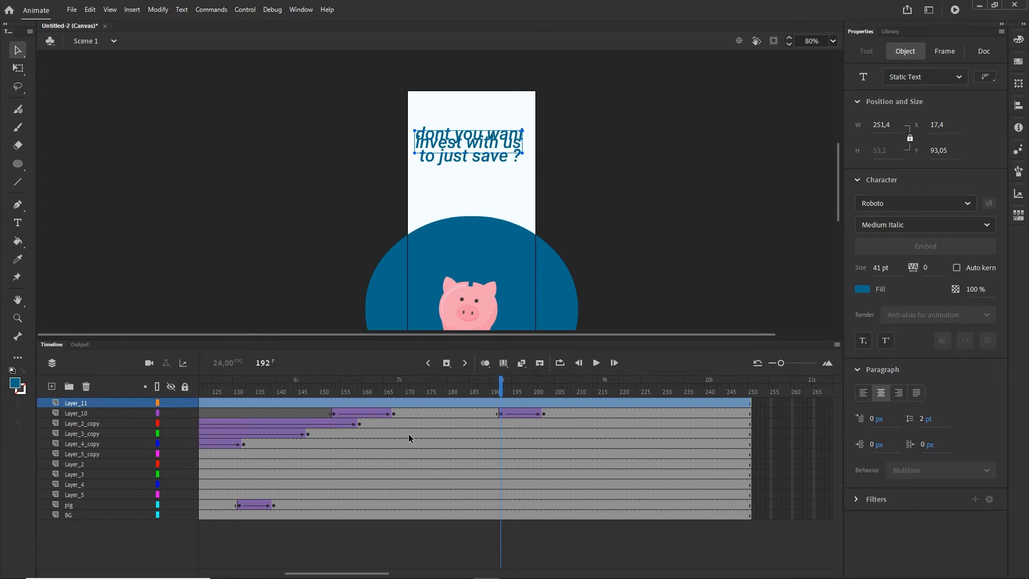
key(F8)
key(Return)
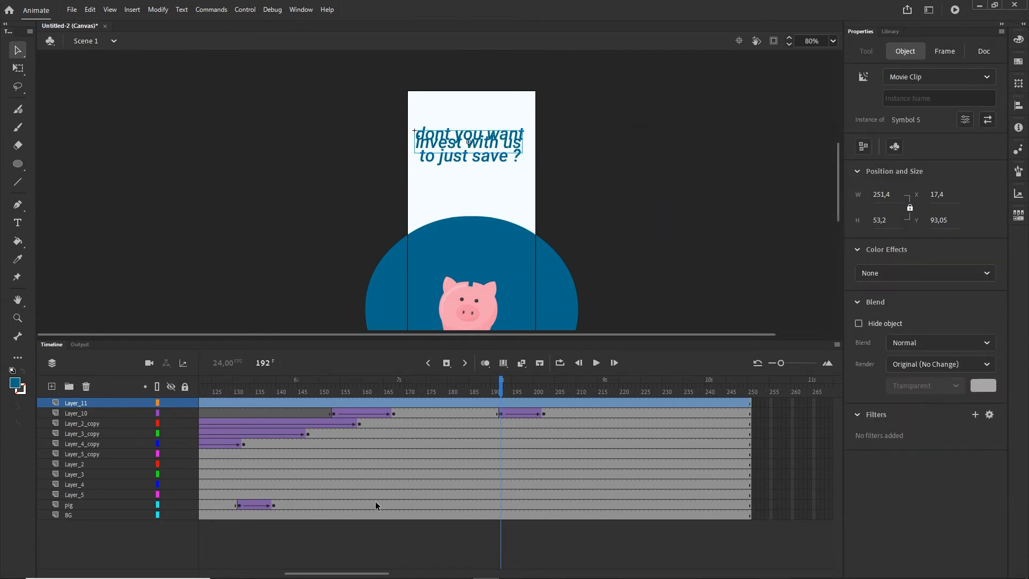
Step: Move Layer_11's first keyframe to frame 197 and insert another keyframe at frame 211
drag(322, 573, 237, 573)
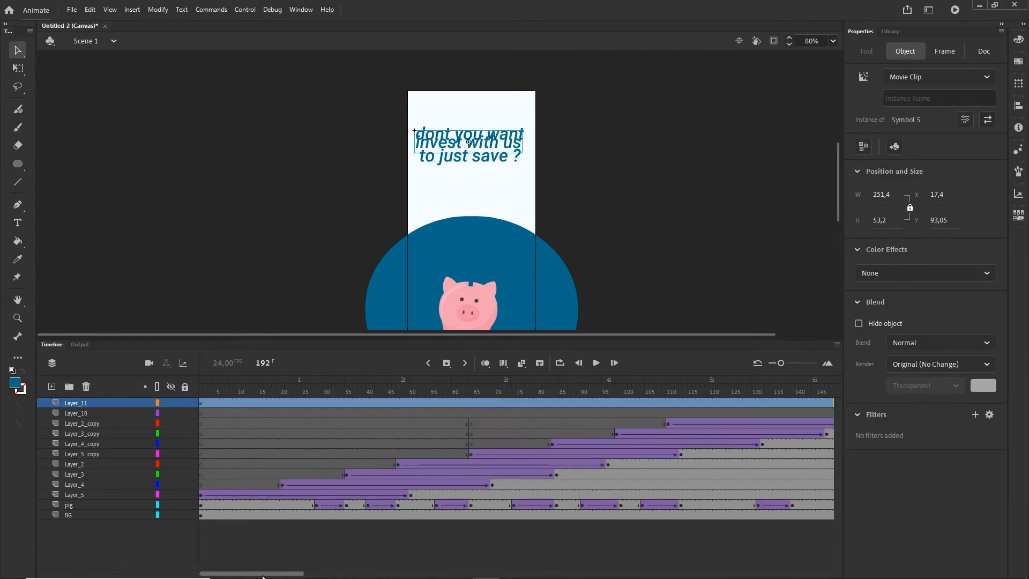
click(201, 403)
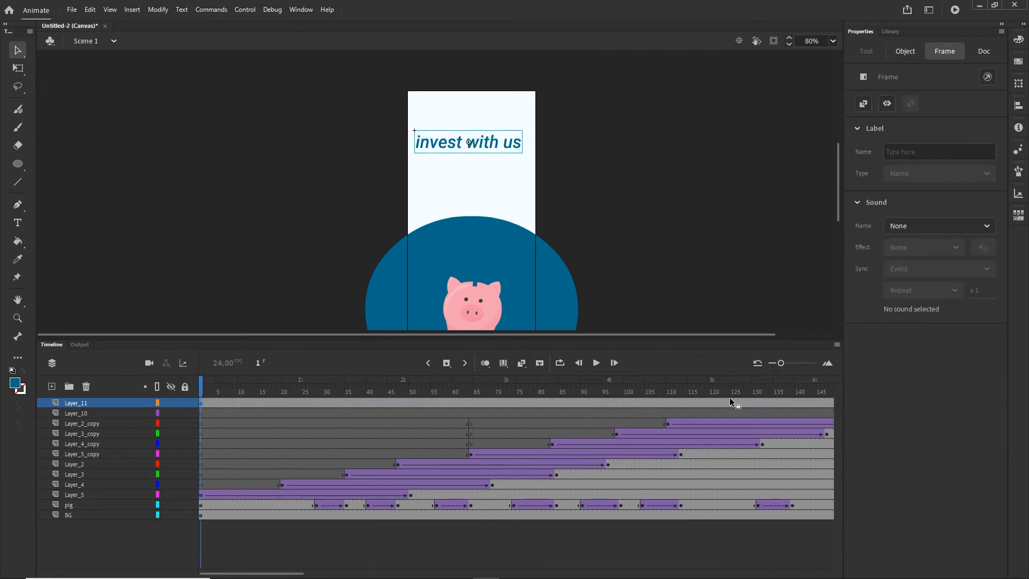
drag(729, 397, 841, 396)
drag(679, 394, 611, 393)
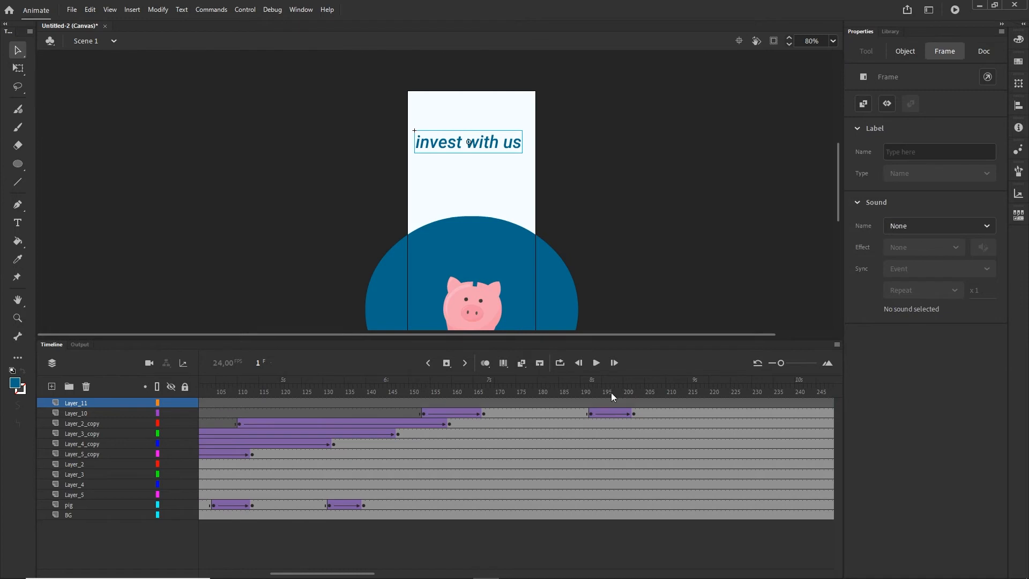
click(677, 401)
click(672, 401)
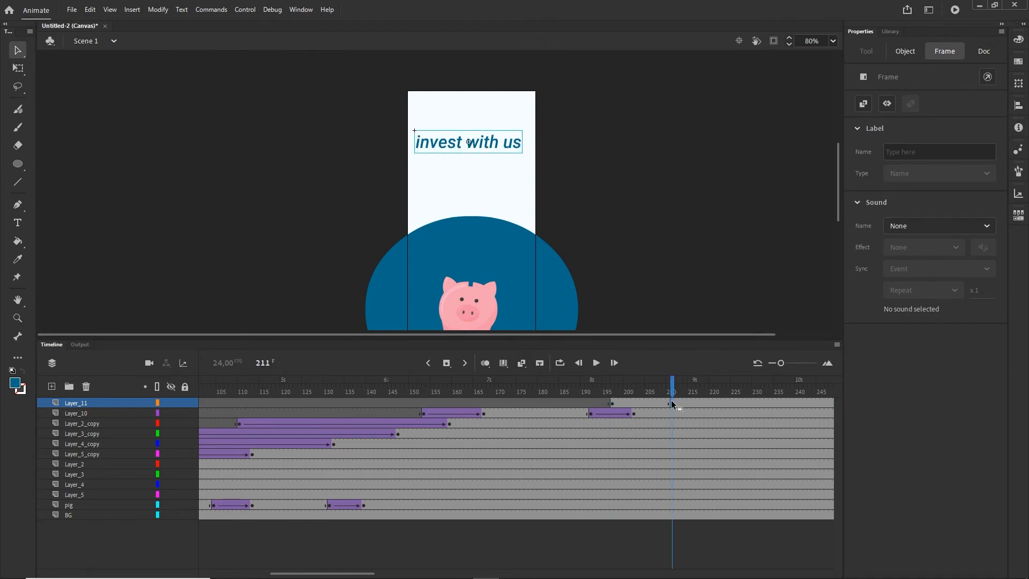
Step: Lower the "invest with us" text at frame 197 to Y 163,05 and give it an Alpha color effect of 0%
click(613, 403)
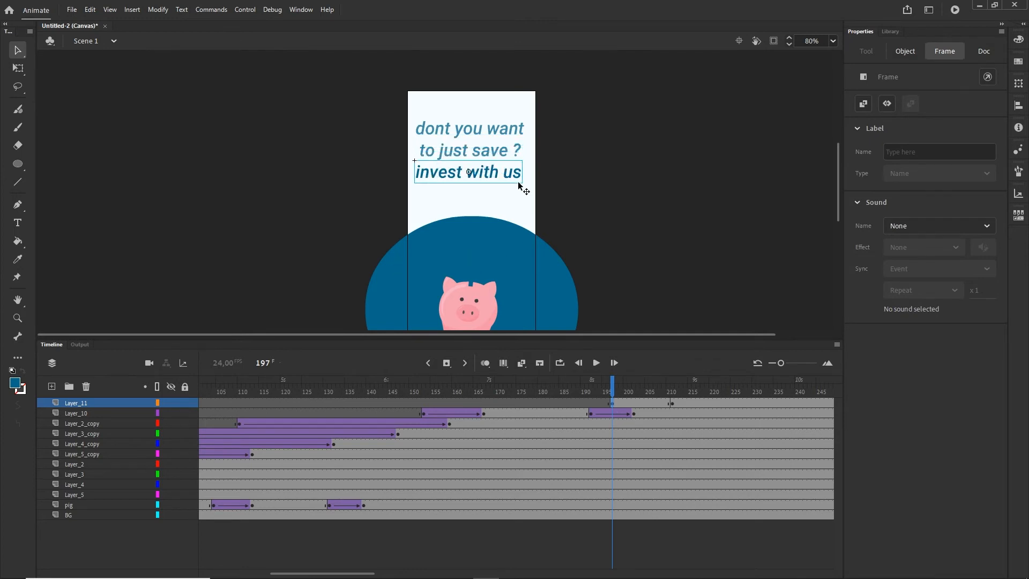
click(496, 172)
click(975, 274)
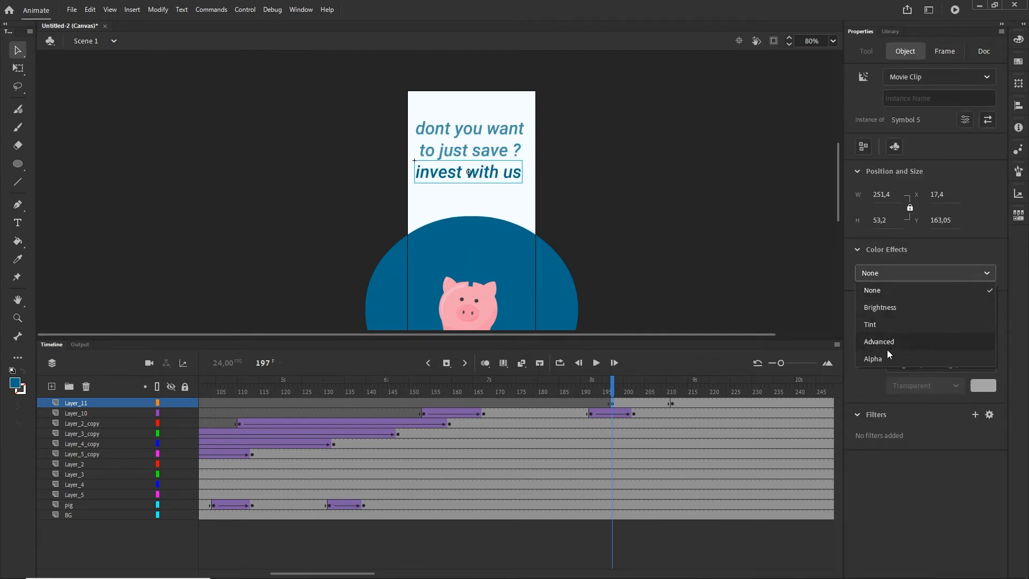
click(888, 357)
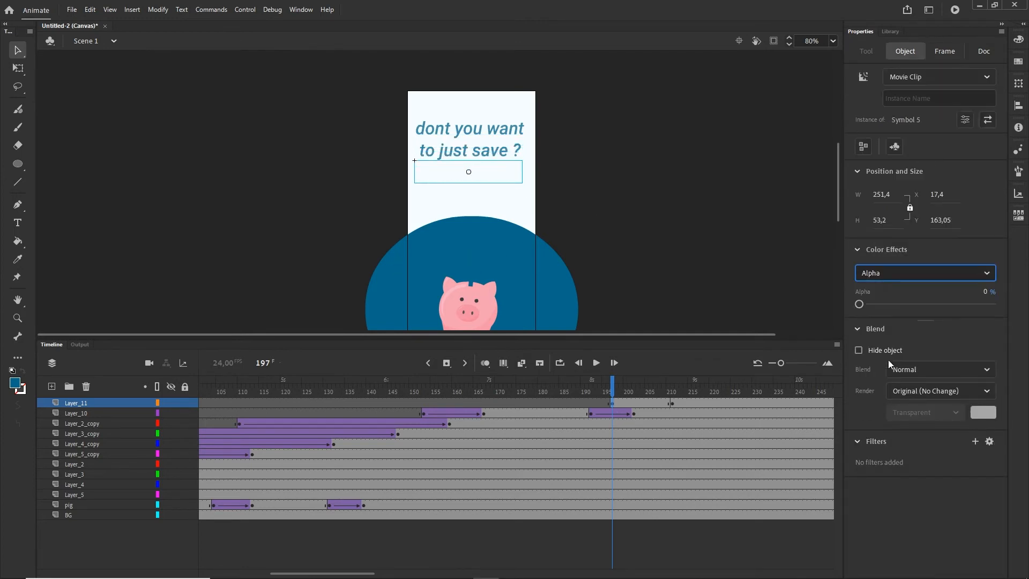
Step: Create a classic tween between the frame 197 and 211 keyframes on Layer_11 with an Ease Out Quad ease
click(631, 403)
key(F3)
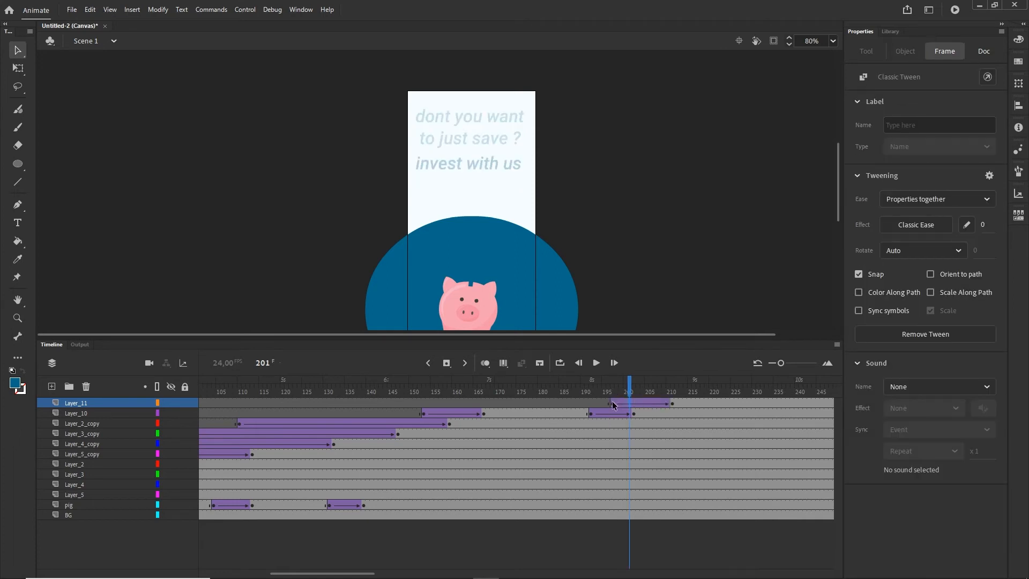
click(613, 404)
click(922, 225)
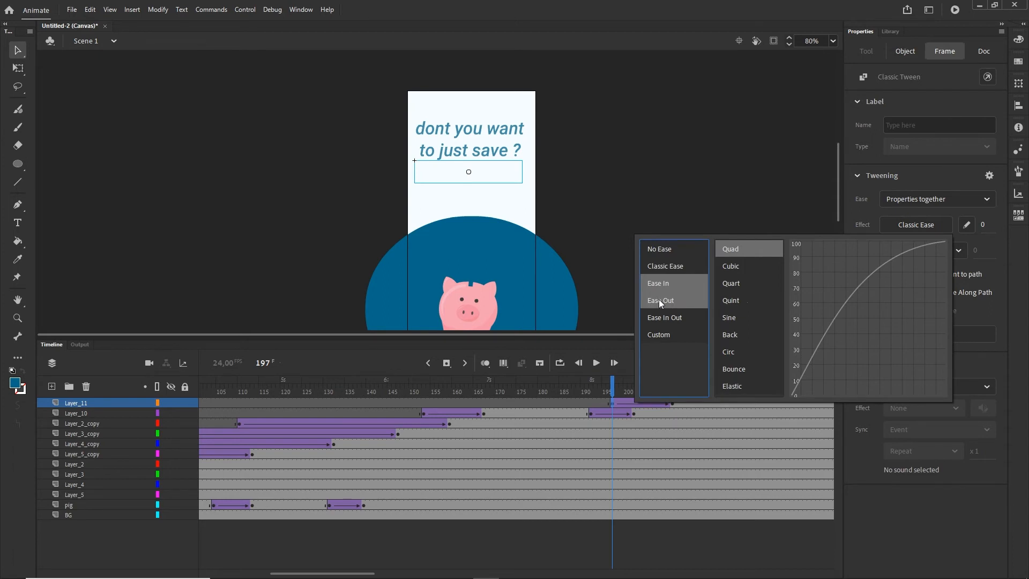
click(742, 248)
drag(611, 383, 676, 379)
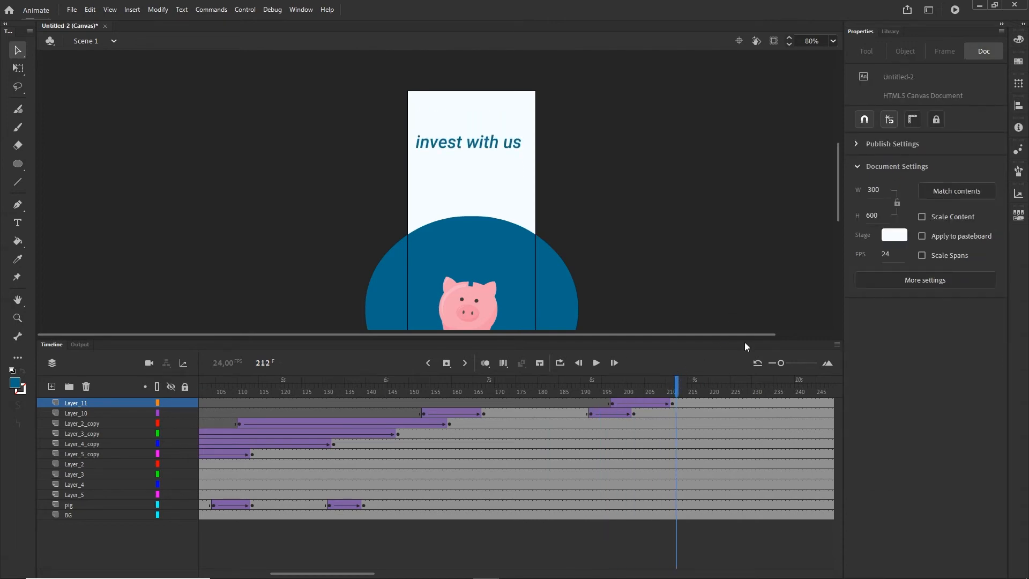
Step: Test the whole banner animation in the browser, and return to the timeline in Animate
key(ctrl+Return)
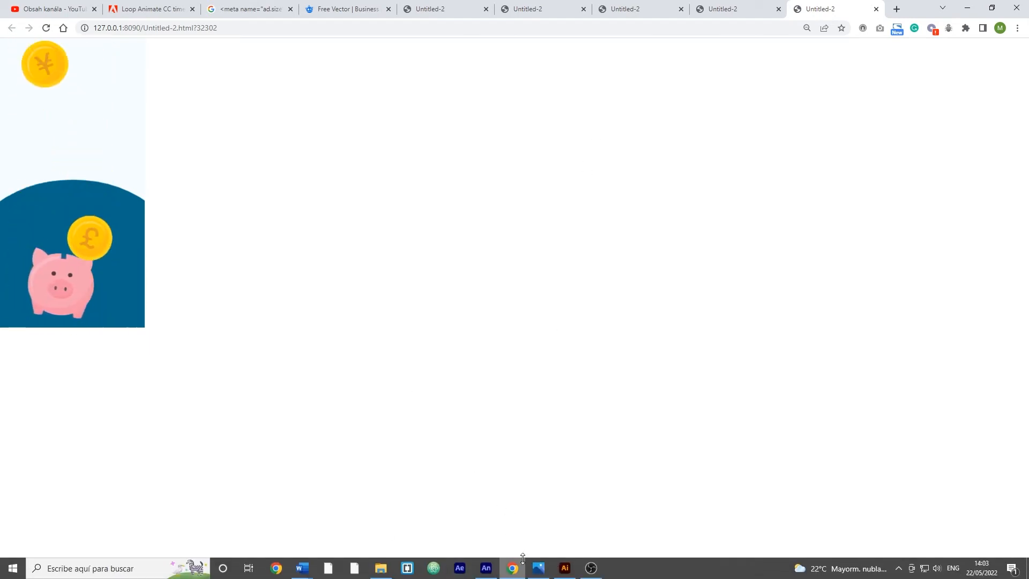
click(483, 572)
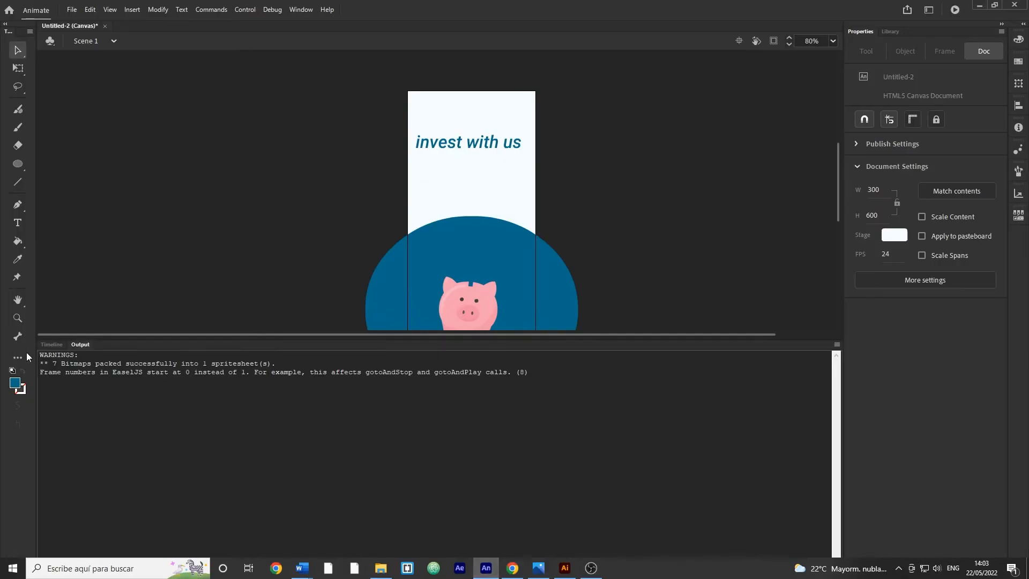
click(60, 346)
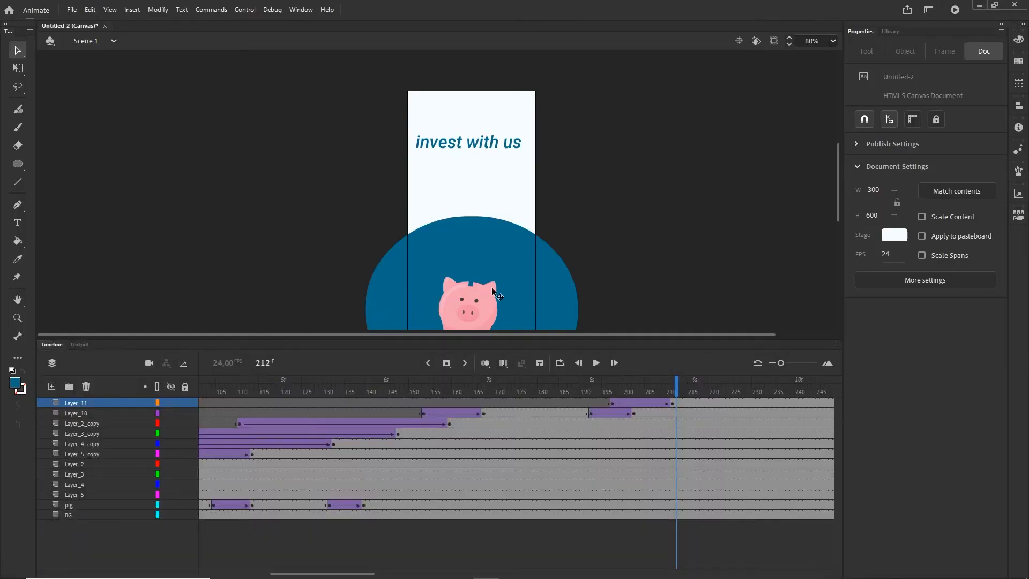
Step: Return to frame 1 and open the pig symbol on the pig layer for editing
scroll(491, 287, up, 3)
drag(498, 277, 485, 192)
key(Return)
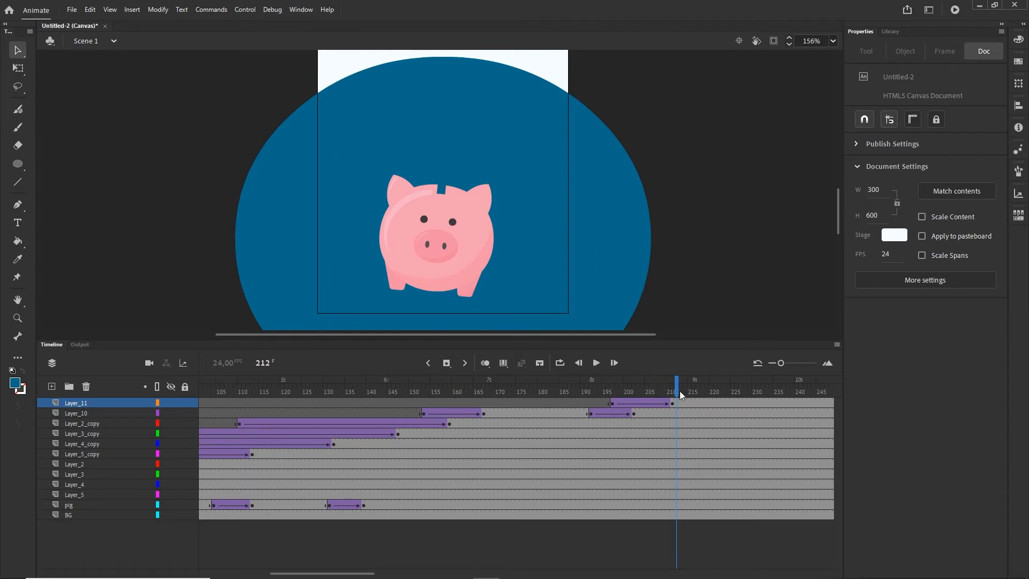
key(Return)
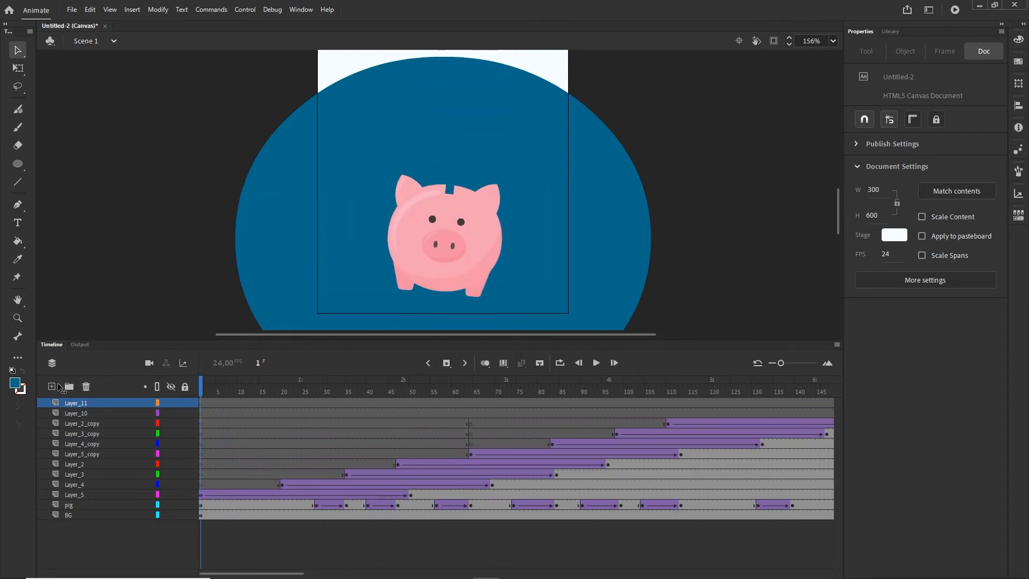
click(64, 508)
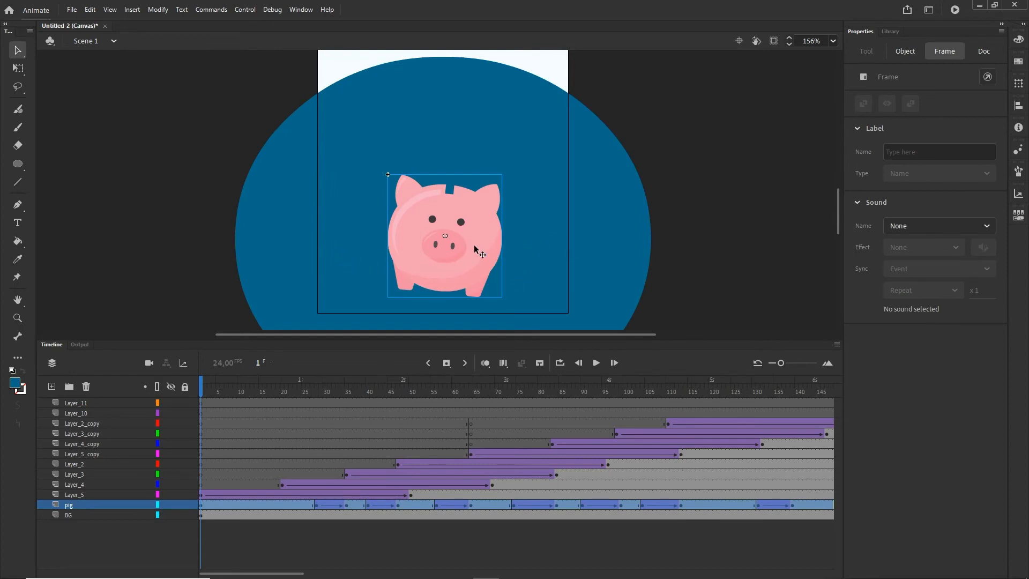
double_click(489, 250)
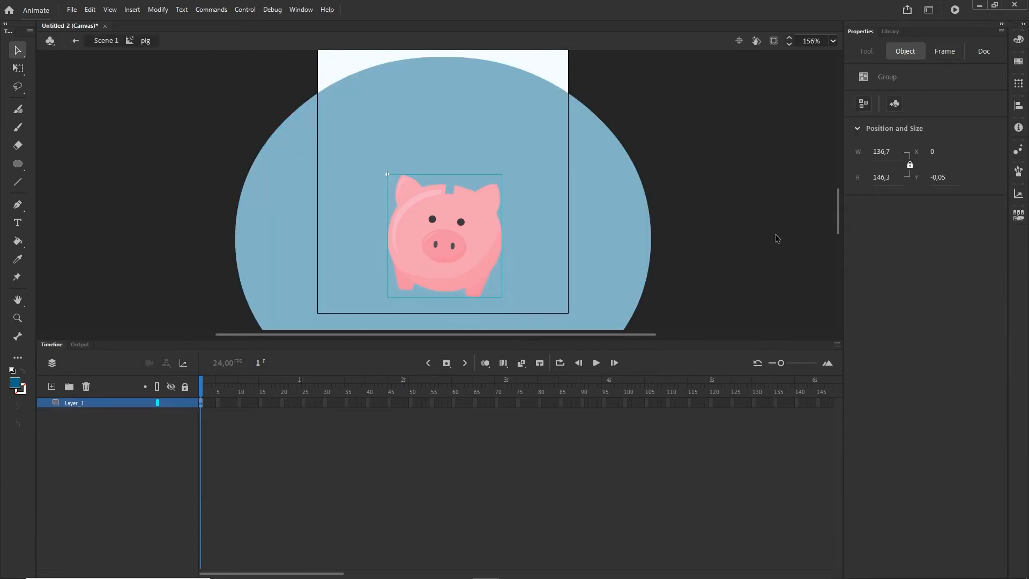
Step: Cut the ear on the pig's right side out of its nested groups and paste it directly into the pig symbol
double_click(492, 199)
double_click(491, 200)
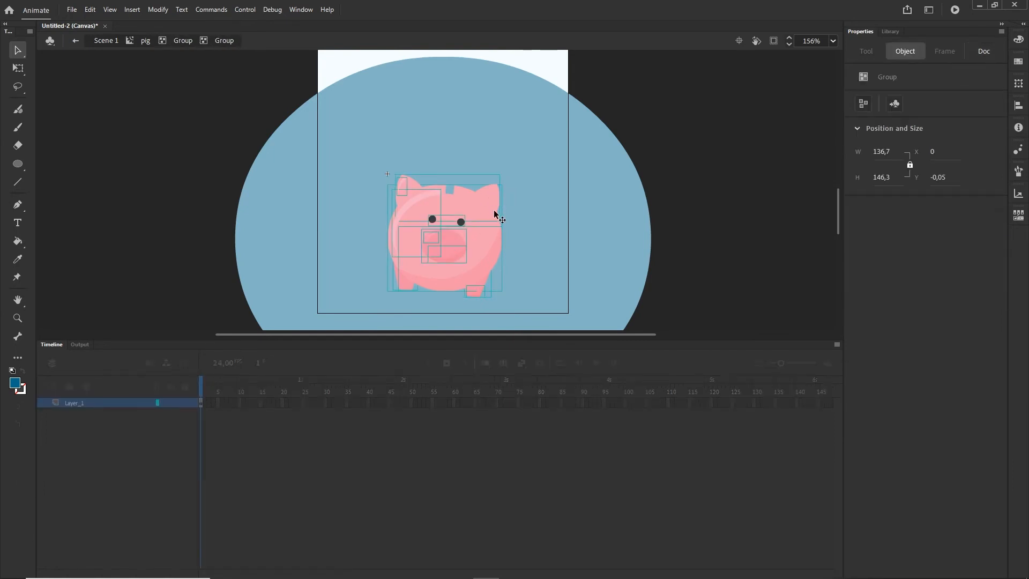
double_click(491, 201)
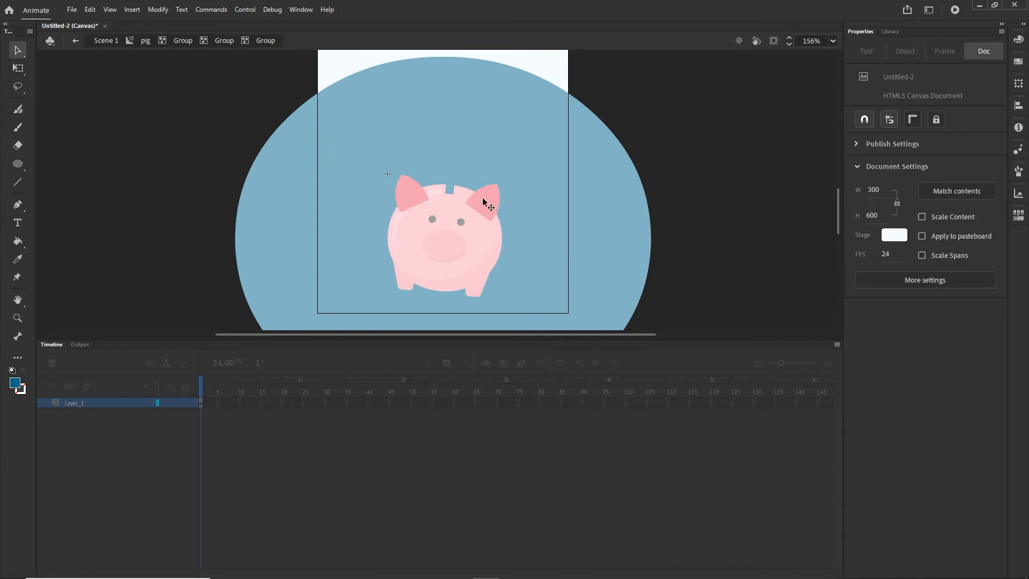
click(485, 201)
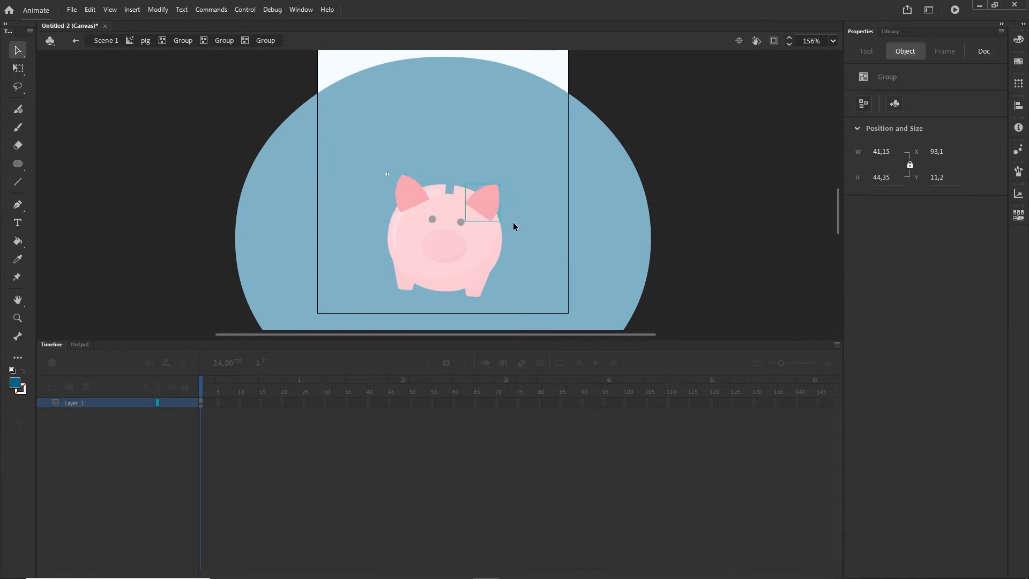
key(Delete)
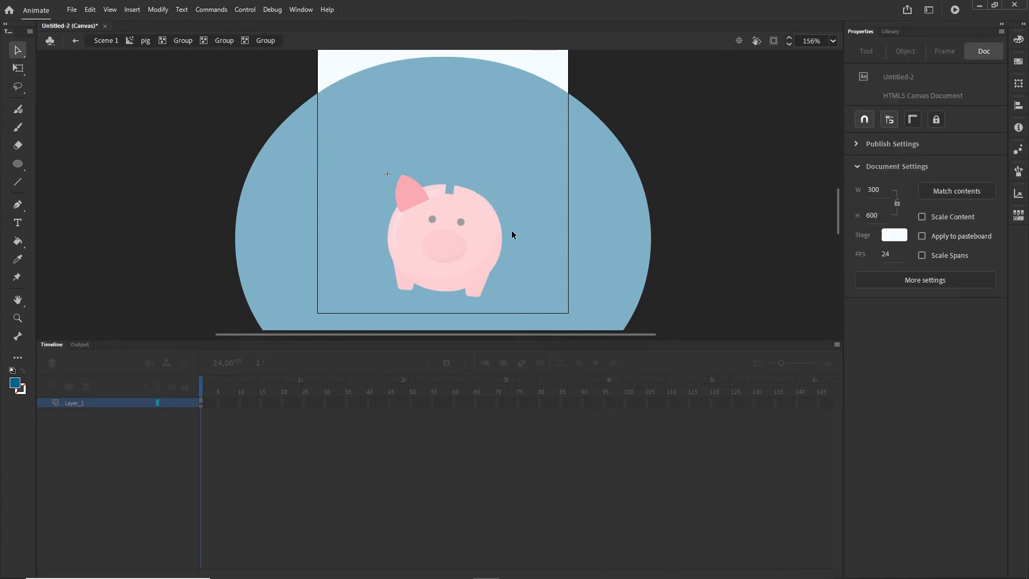
click(152, 42)
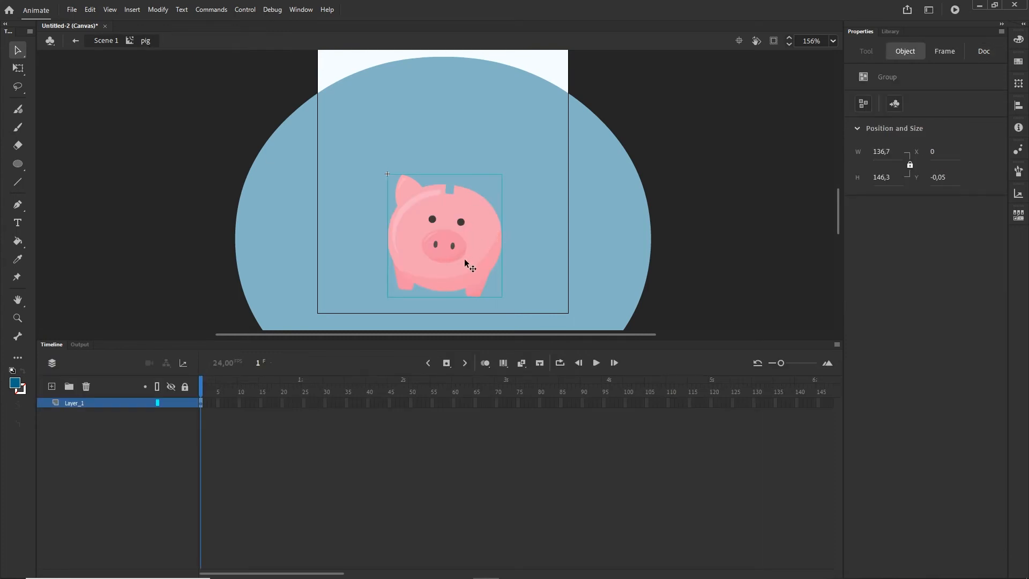
key(ctrl+z)
key(ctrl+z)
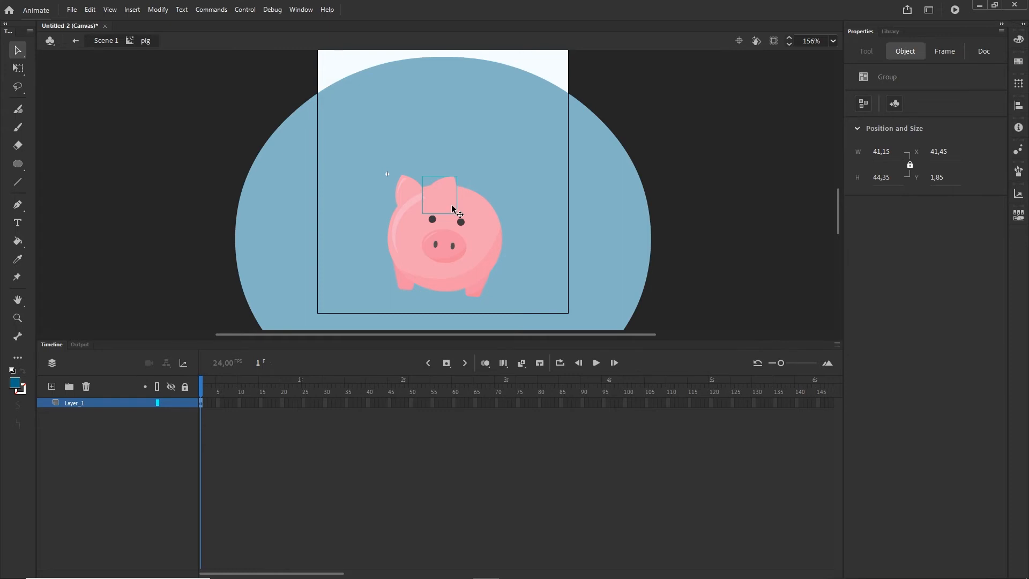
Step: Remove the ear pasted off-position and paste it in place at its original spot on the pig
key(Escape)
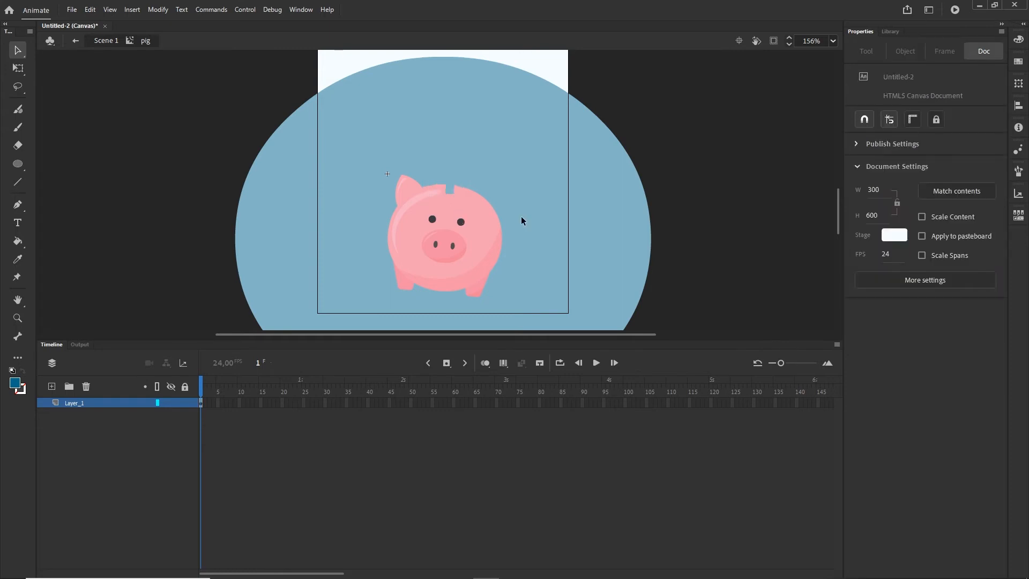
click(90, 10)
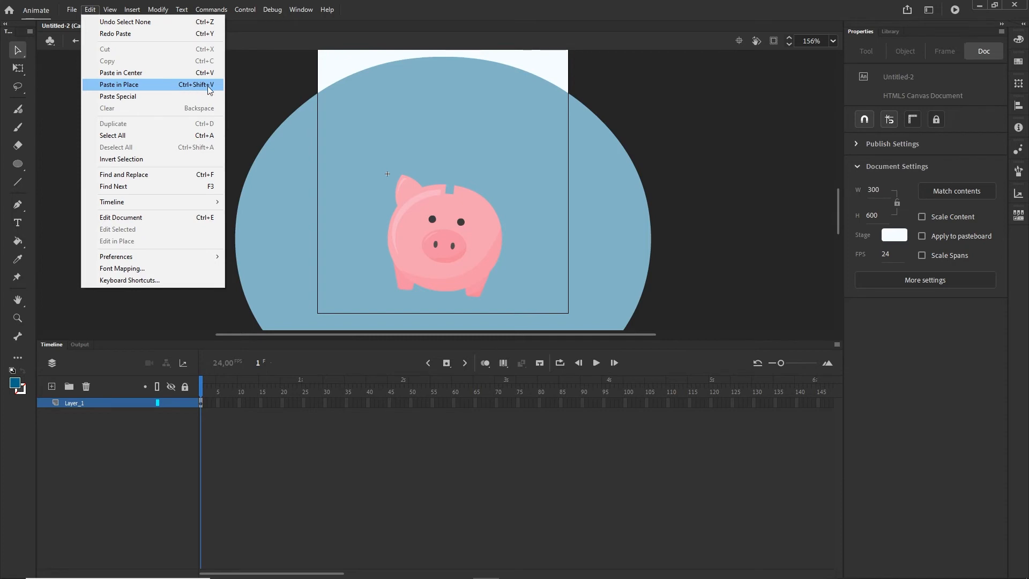
click(184, 90)
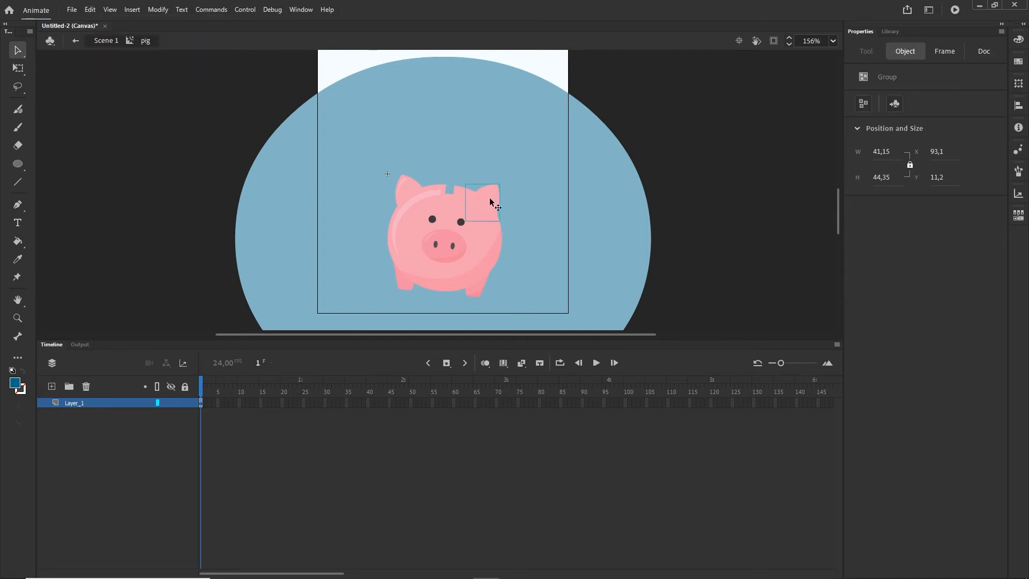
click(702, 204)
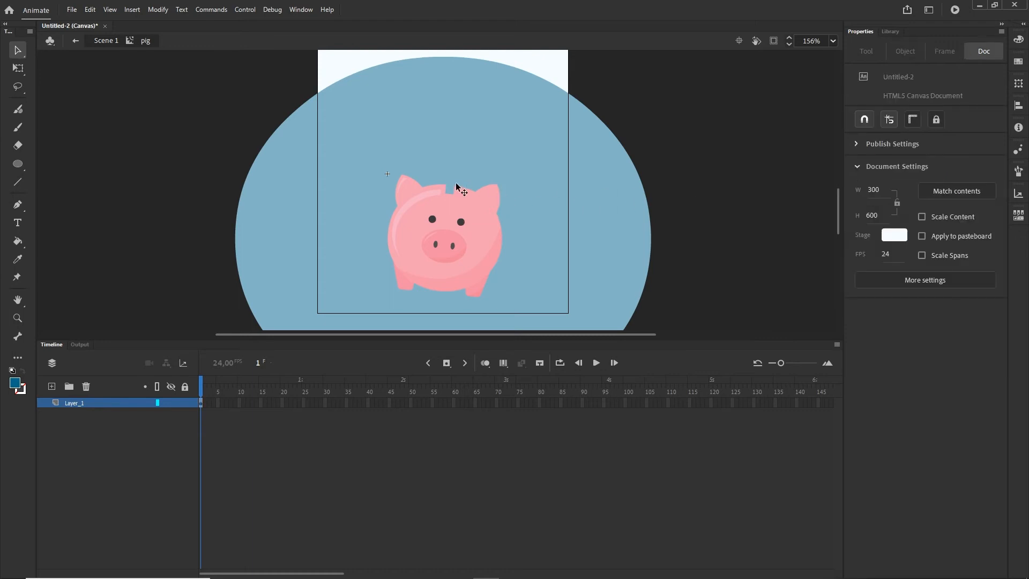
Step: Enter the pig's nested groups and cut out the ear on the left side of its head
click(410, 189)
double_click(410, 188)
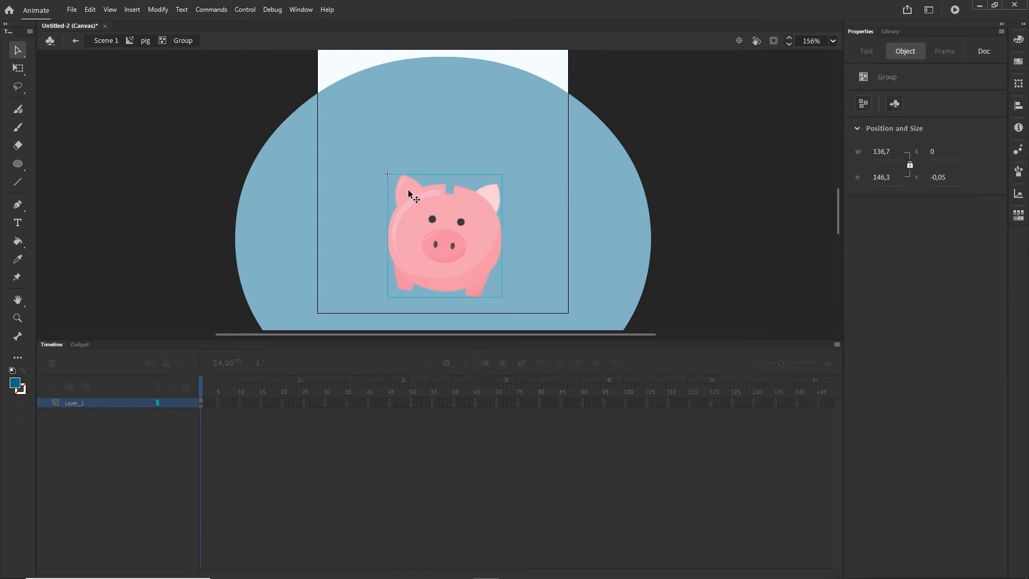
double_click(408, 190)
double_click(409, 192)
click(415, 196)
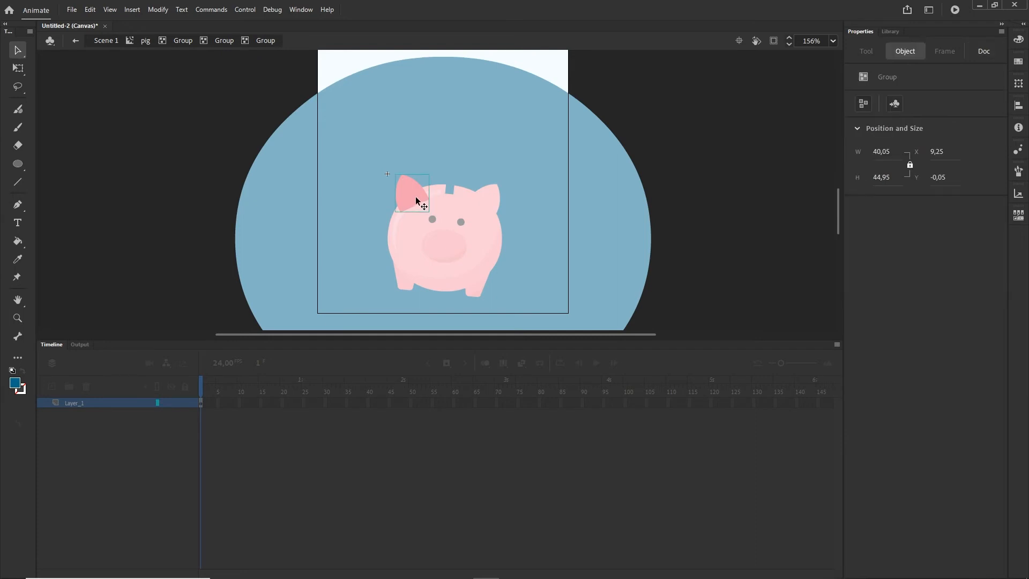
key(Delete)
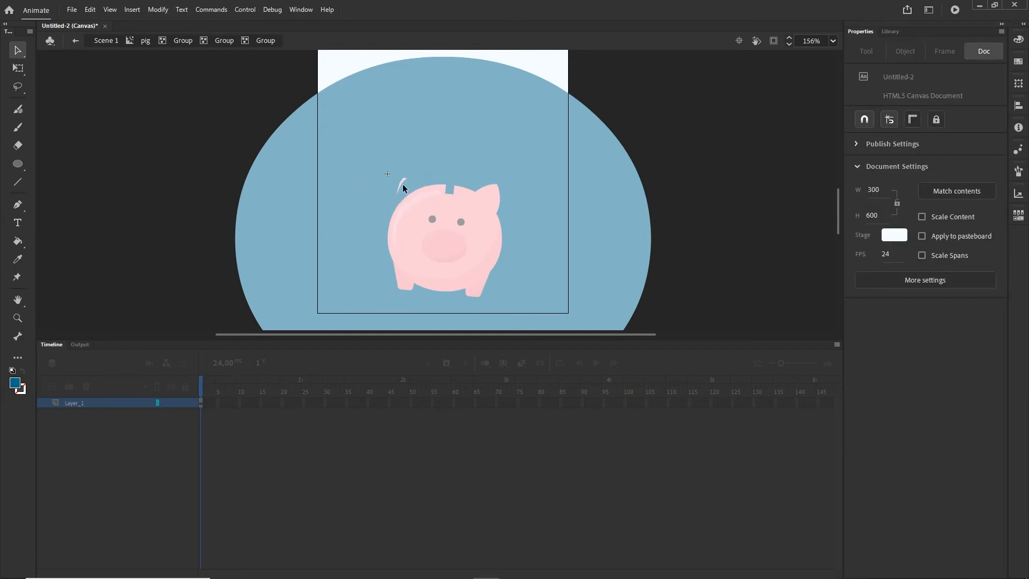
Step: Delete the leftover curved sliver of the left ear from its nested group and return to the pig symbol
scroll(403, 184, up, 6)
double_click(402, 175)
double_click(402, 175)
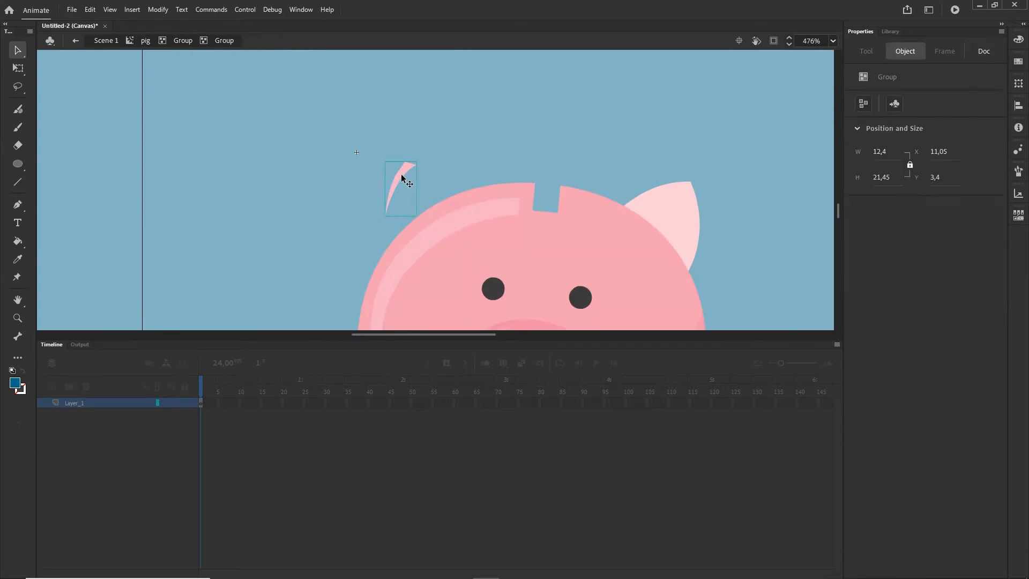
double_click(401, 172)
click(401, 172)
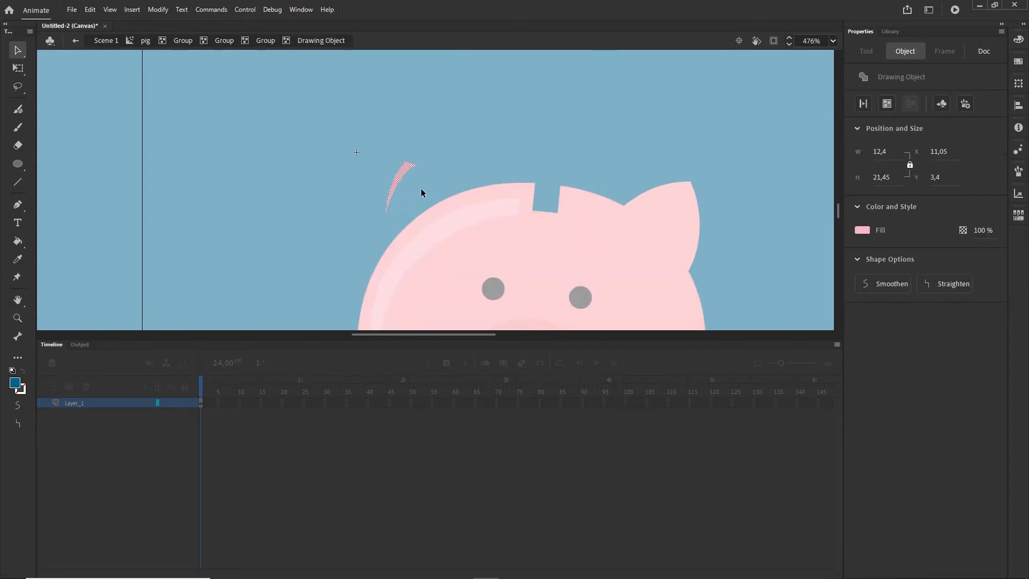
key(Delete)
click(143, 41)
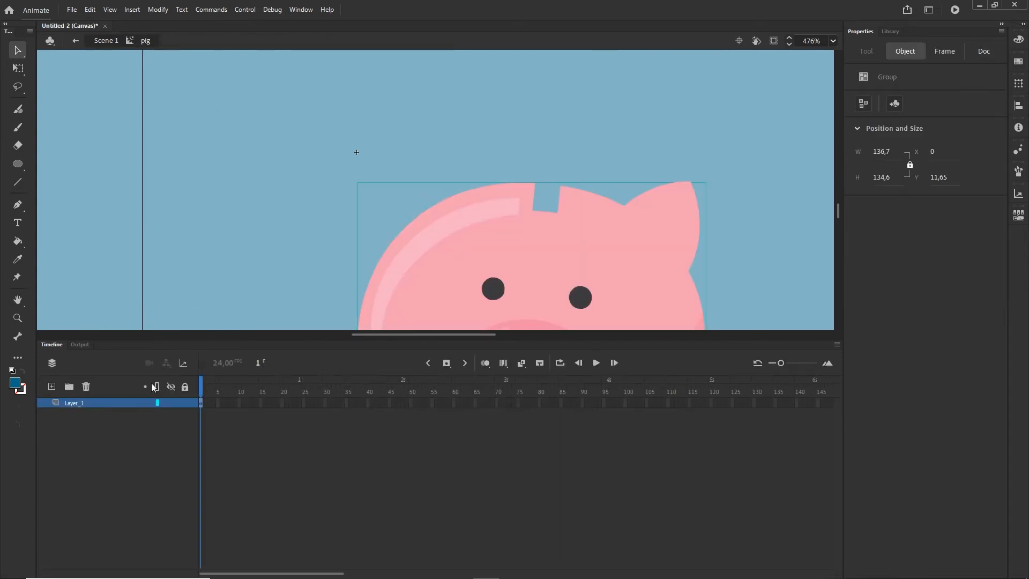
Step: Paste the cut left ear in place directly into the pig symbol
click(90, 10)
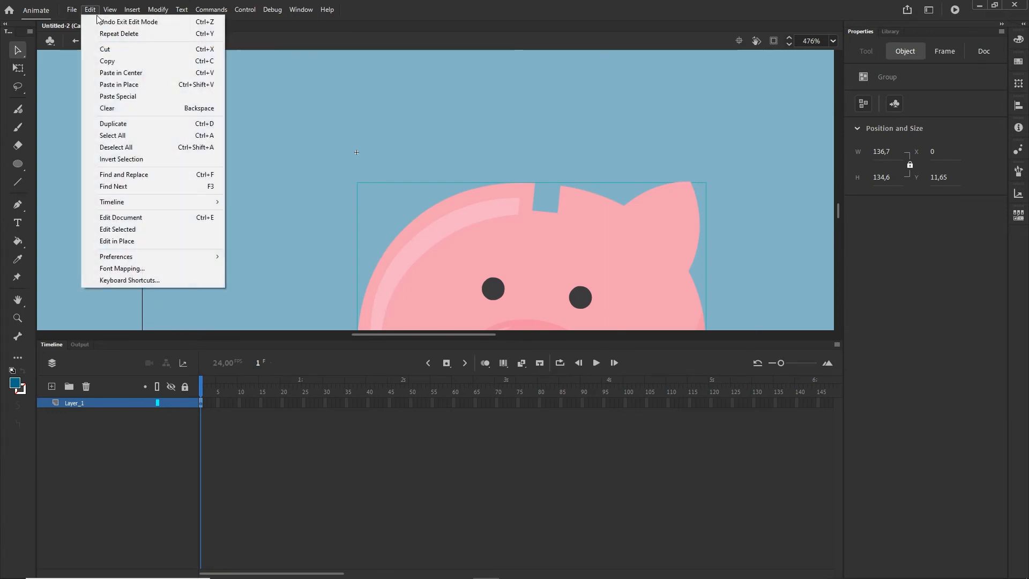
click(119, 84)
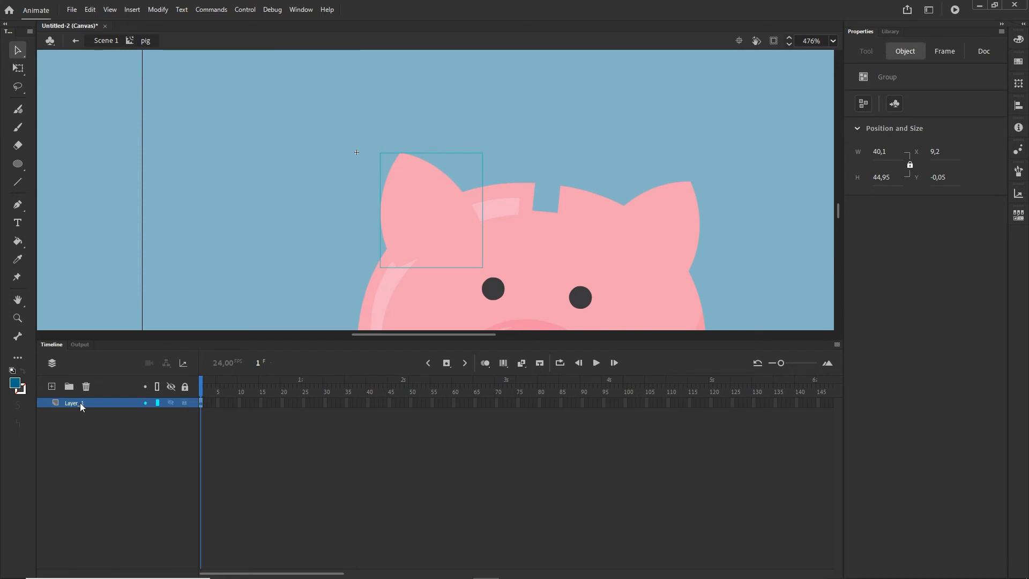
click(107, 41)
double_click(426, 252)
scroll(322, 237, down, 3)
scroll(493, 246, down, 1)
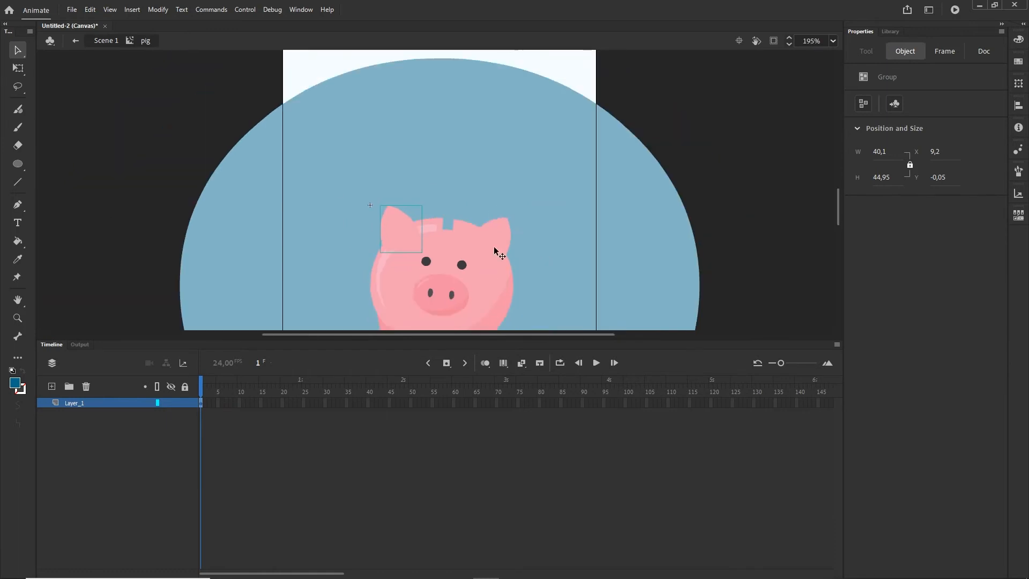
Step: Select the pig body and both ears and distribute them to separate layers
click(73, 404)
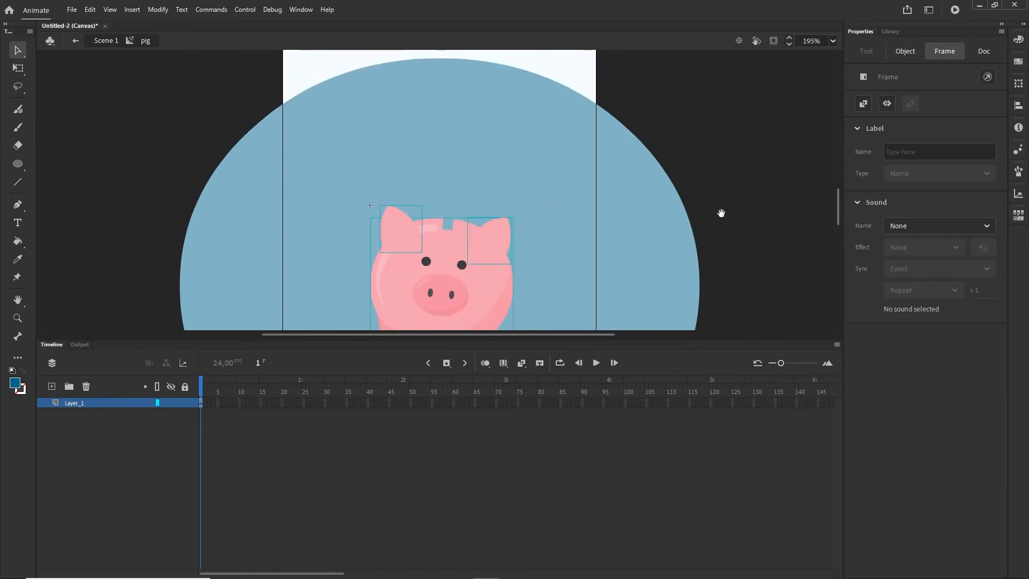
scroll(721, 214, down, 3)
drag(731, 305, 290, 113)
right_click(461, 207)
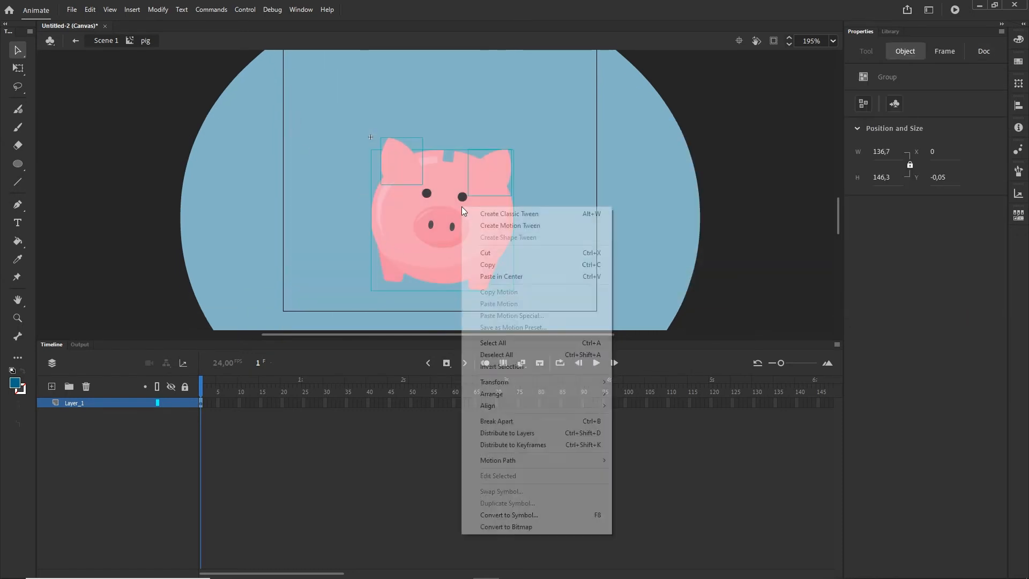
click(505, 433)
click(106, 452)
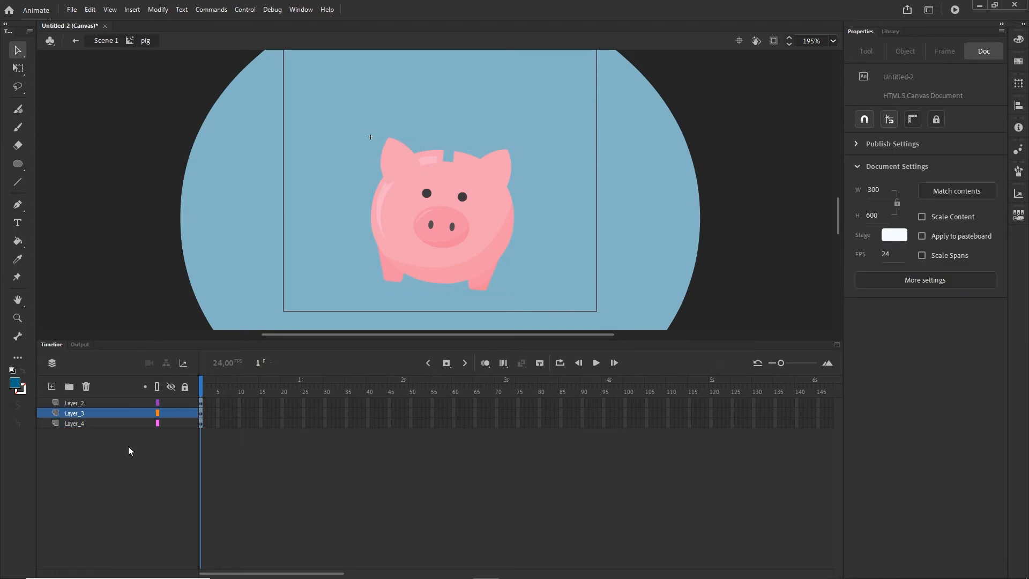
Step: Move Layer_4, which holds the pig's body, above both ear layers
click(470, 246)
click(172, 422)
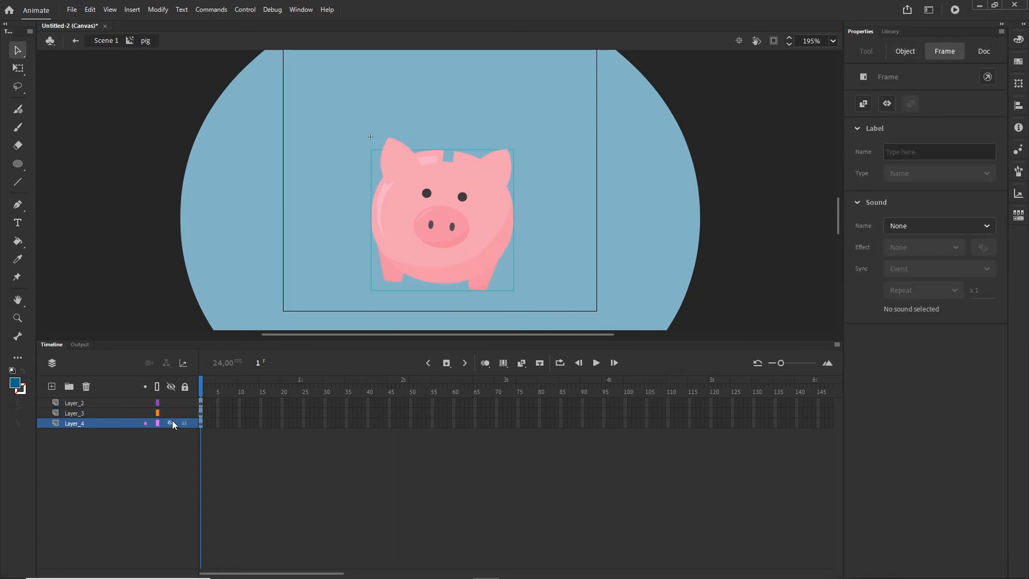
click(172, 422)
drag(73, 428, 76, 406)
click(103, 458)
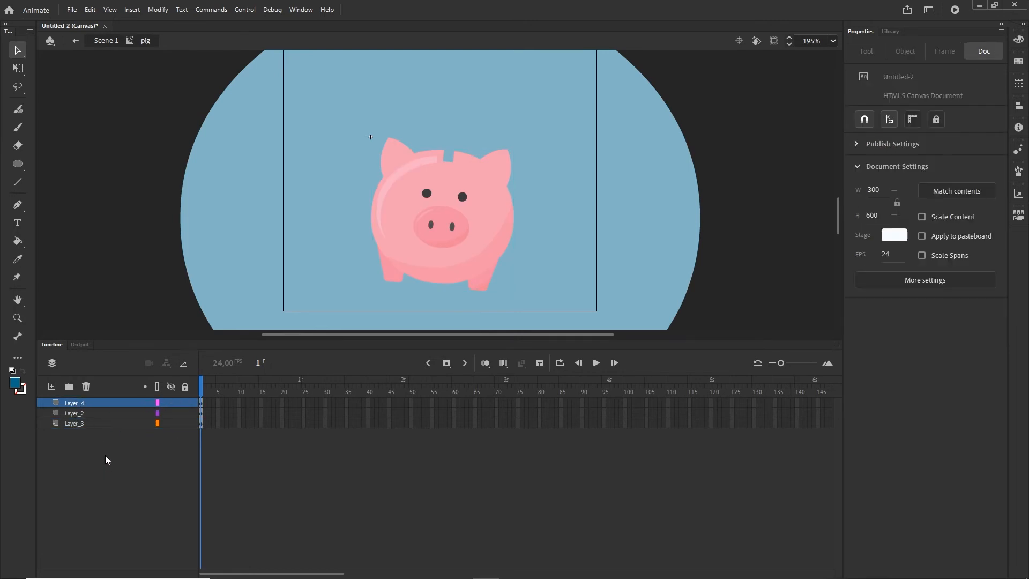
Step: Rename the pig body's layer as pig
click(83, 405)
double_click(83, 406)
text(p)
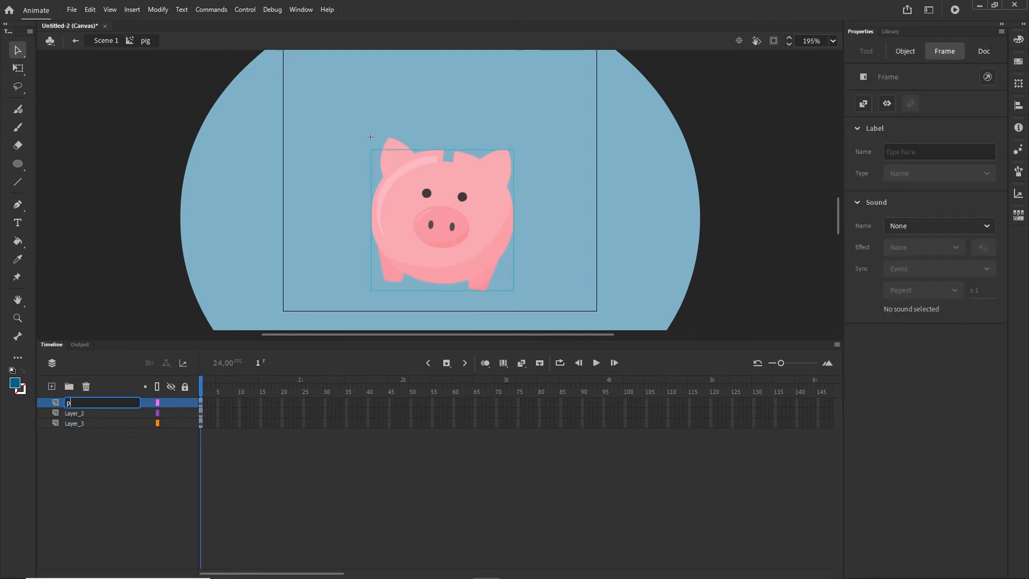
text(ig)
click(135, 478)
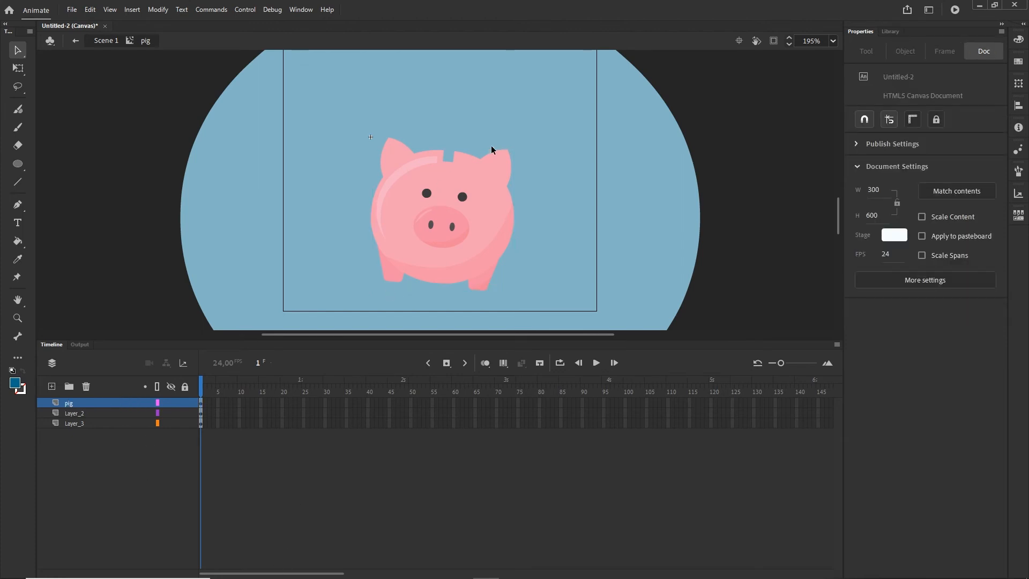
Step: Convert the right ear and the left ear into separate Movie Clip symbols with their default names
click(503, 169)
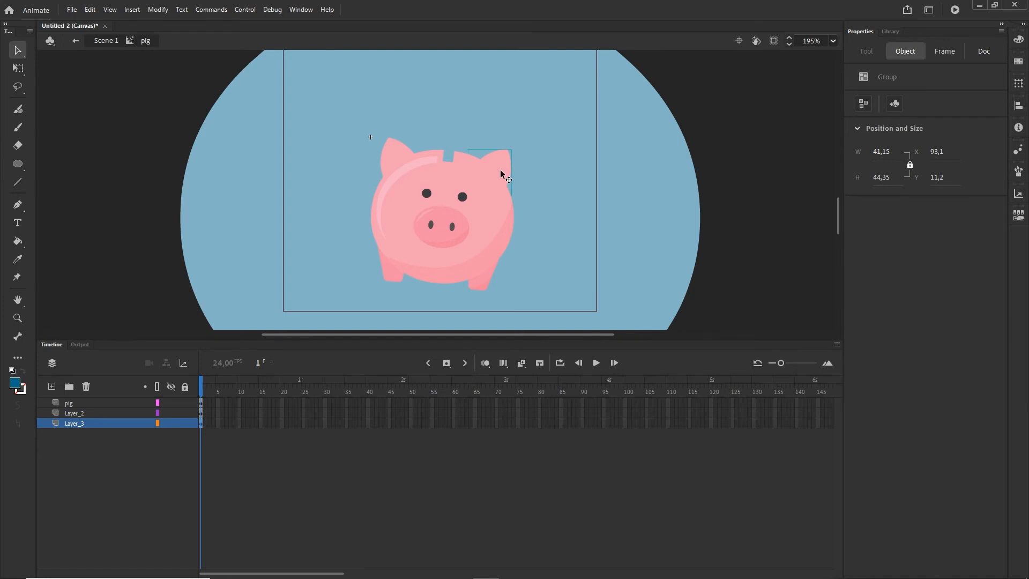
key(F8)
click(847, 162)
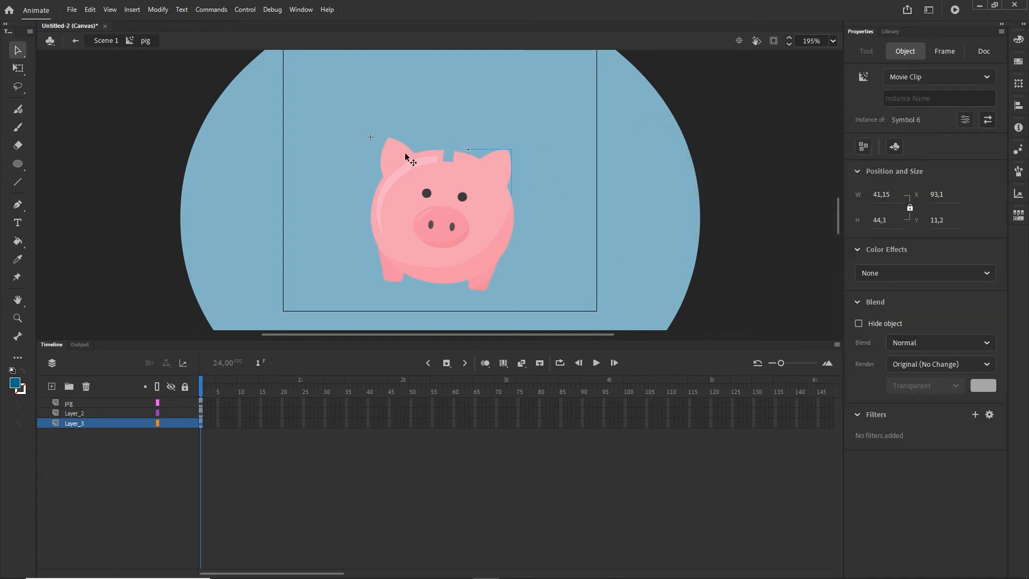
click(405, 157)
key(F8)
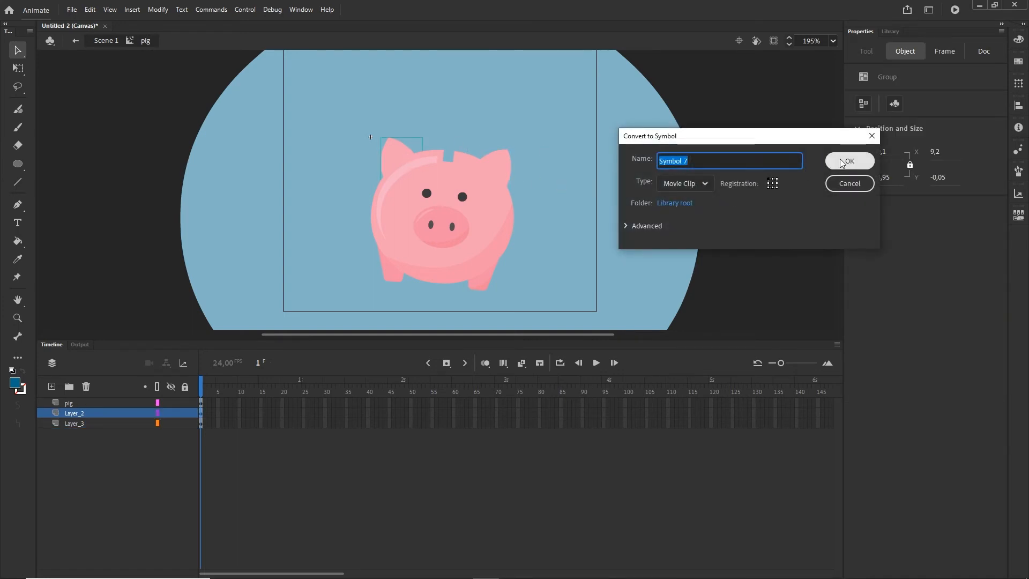
click(841, 162)
Step: Extend the pig layer and both ear layers to frame 250
drag(309, 572, 487, 562)
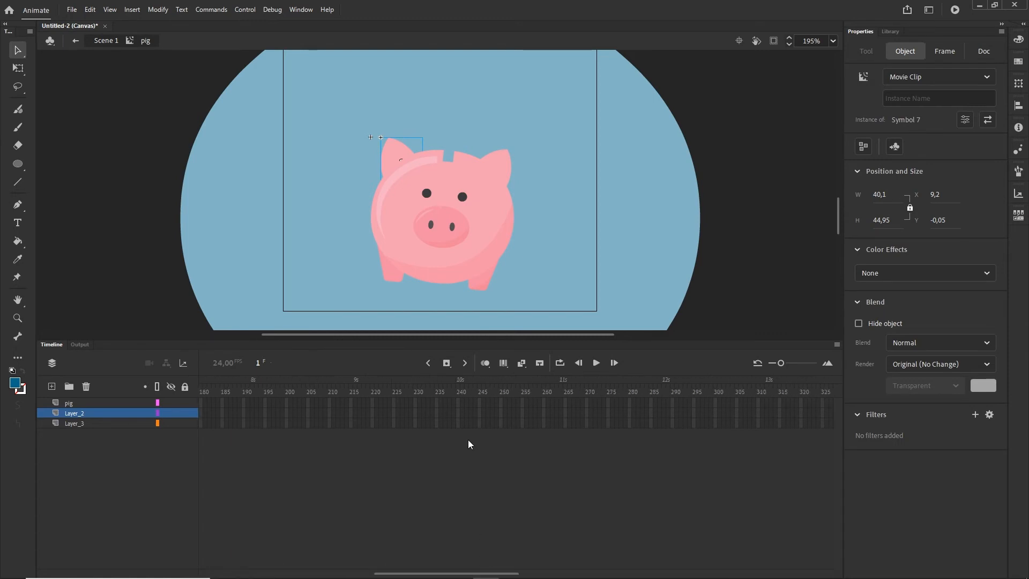
drag(500, 423, 480, 390)
key(F5)
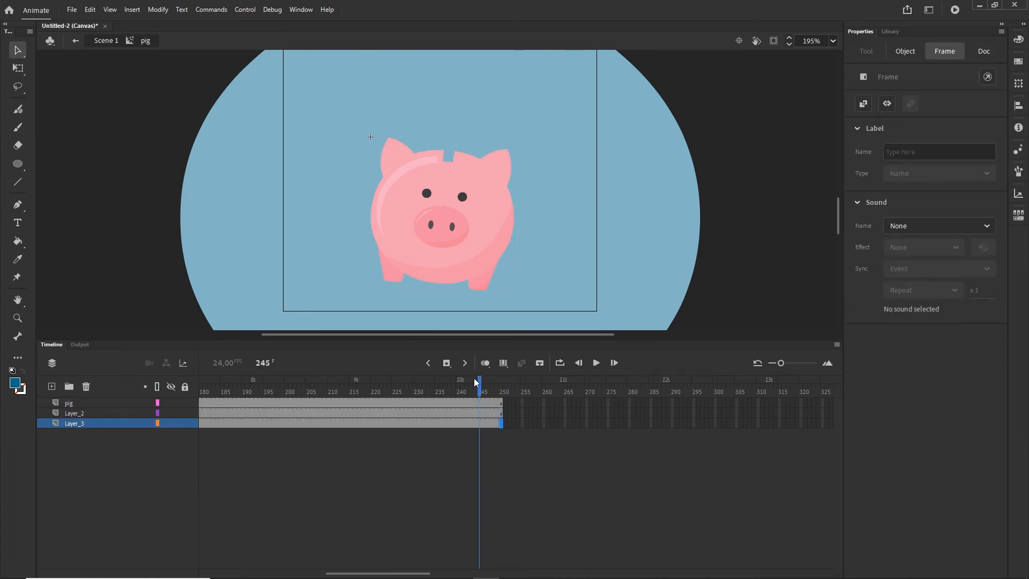
Step: Return to Scene 1 and scrub the main timeline to check the timing of the pig, coins and first text line
click(105, 40)
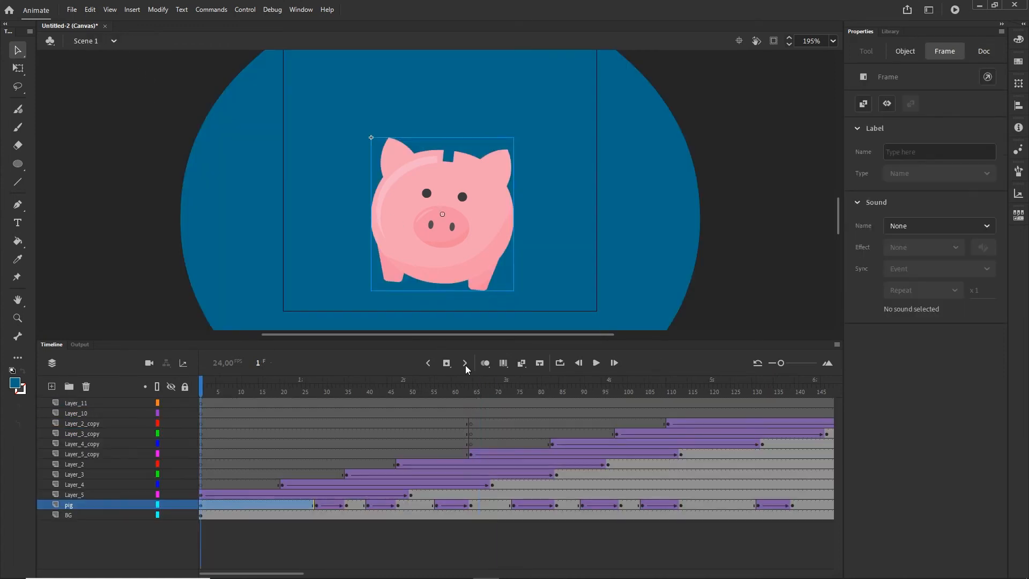
drag(202, 389, 397, 390)
scroll(490, 243, down, 3)
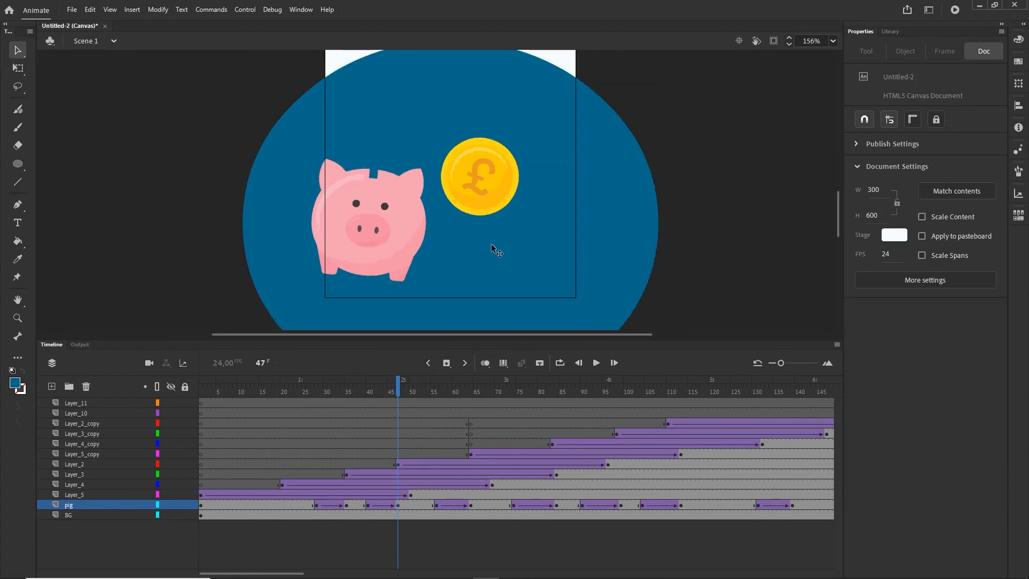
scroll(491, 243, down, 1)
scroll(552, 201, up, 2)
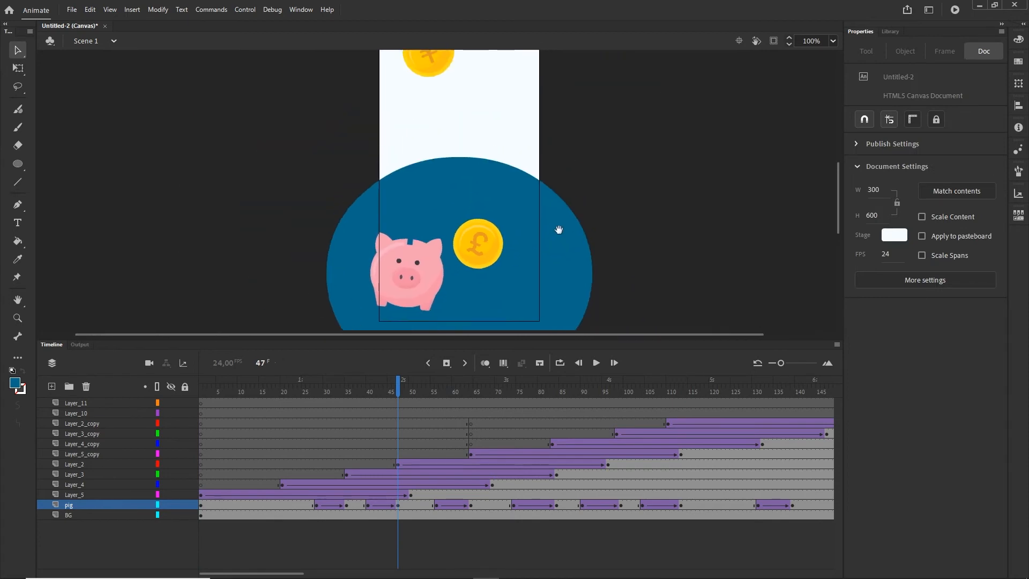
scroll(484, 203, down, 2)
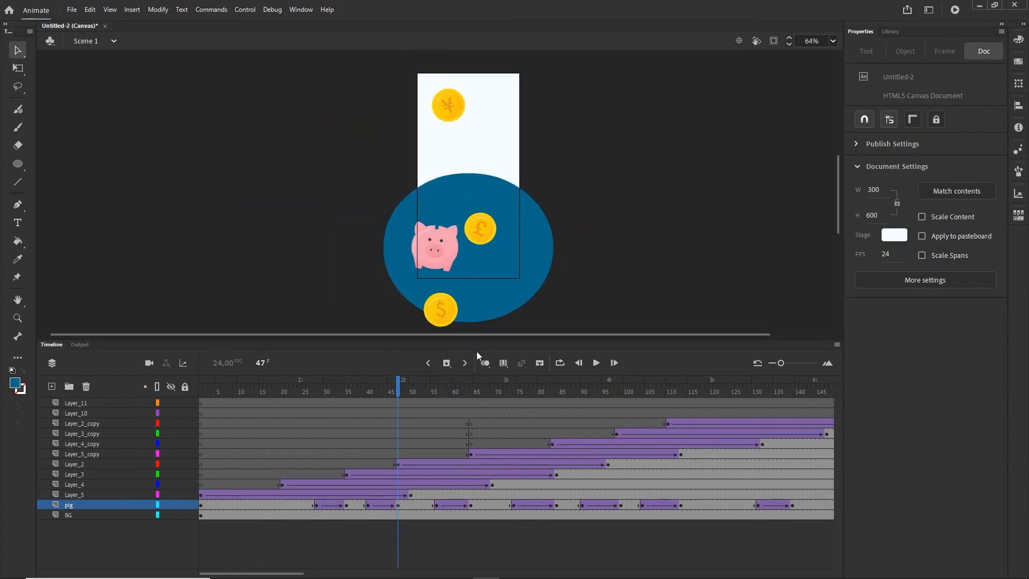
drag(398, 390, 817, 386)
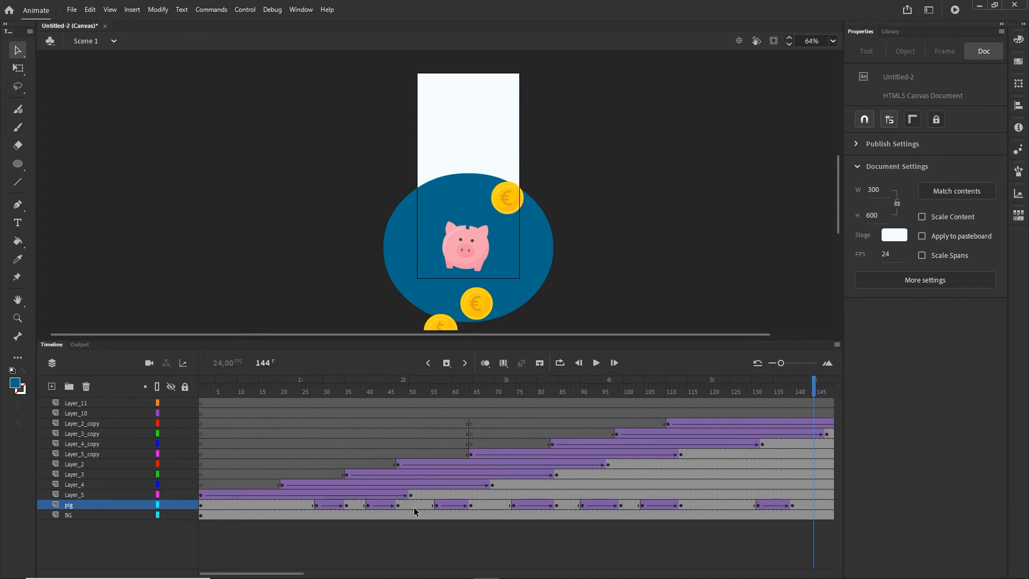
drag(293, 573, 347, 575)
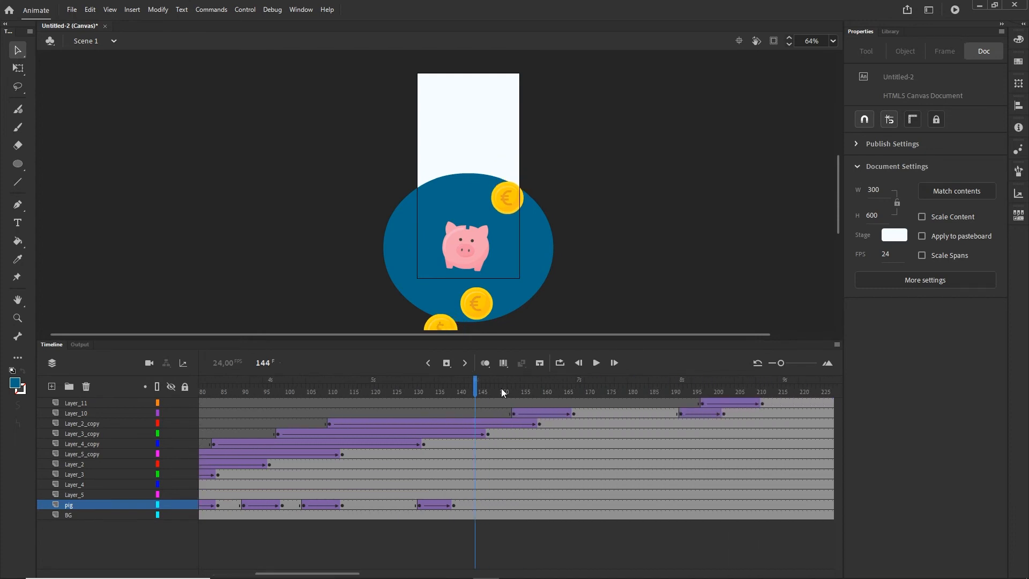
drag(482, 391, 548, 389)
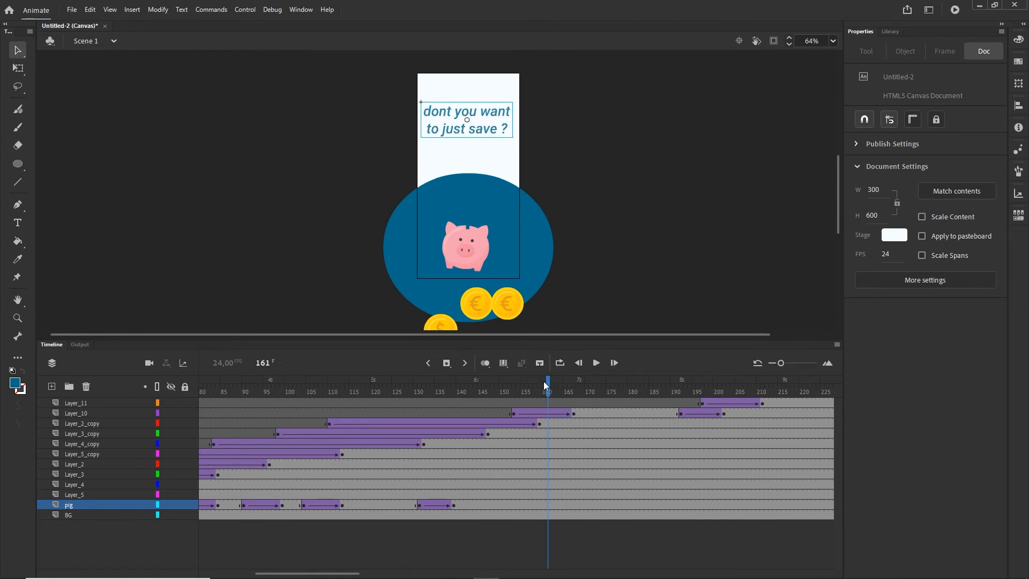
Step: Open the pig symbol on the stage for editing and select the right-hand ear's layer, Layer_3
key(Return)
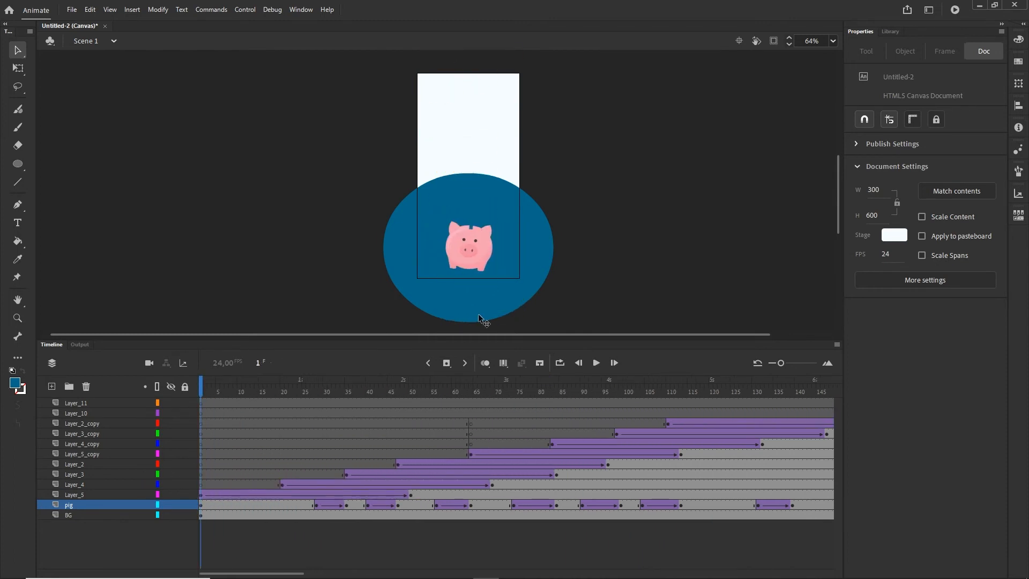
double_click(472, 253)
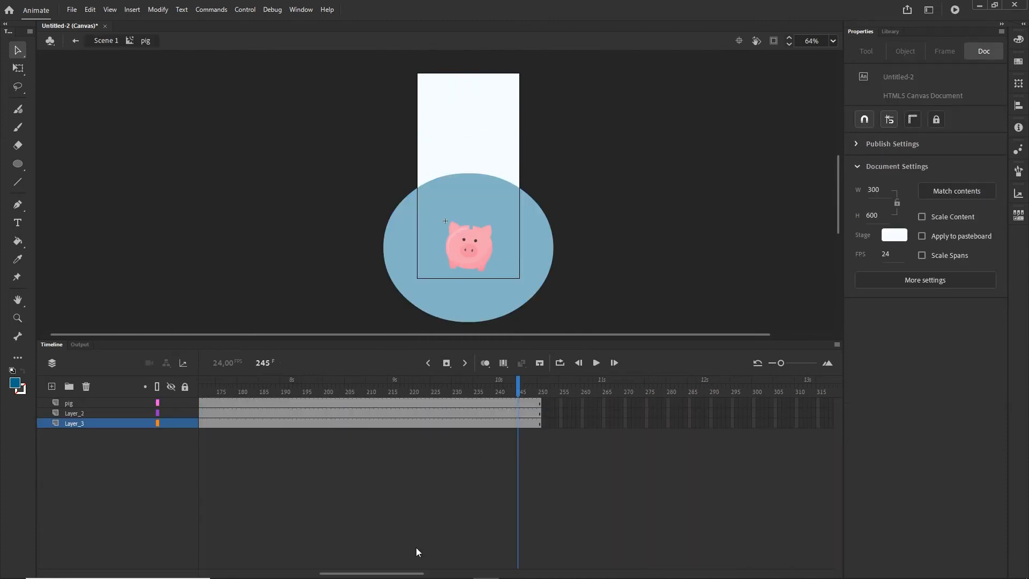
drag(416, 573, 316, 555)
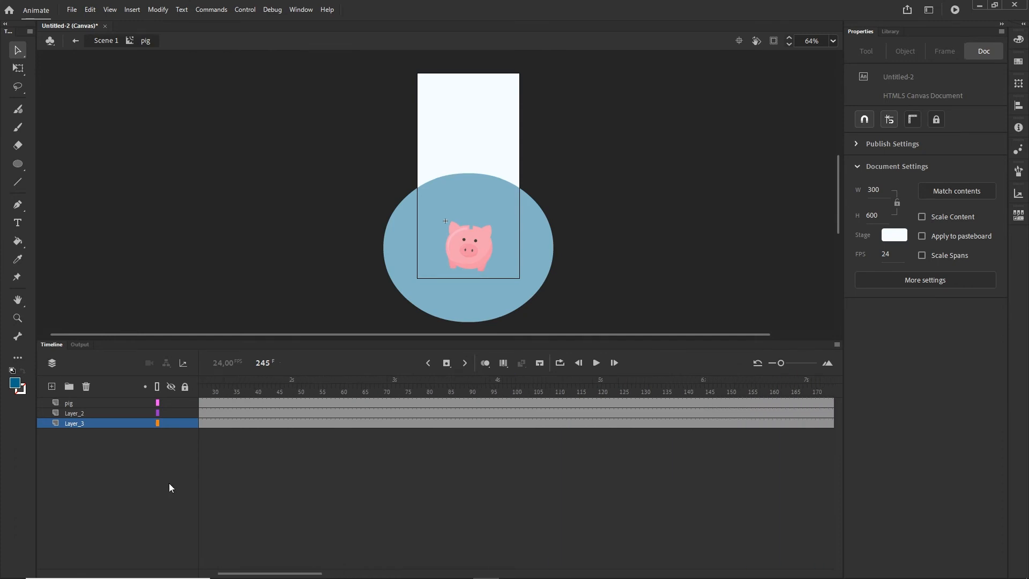
click(77, 422)
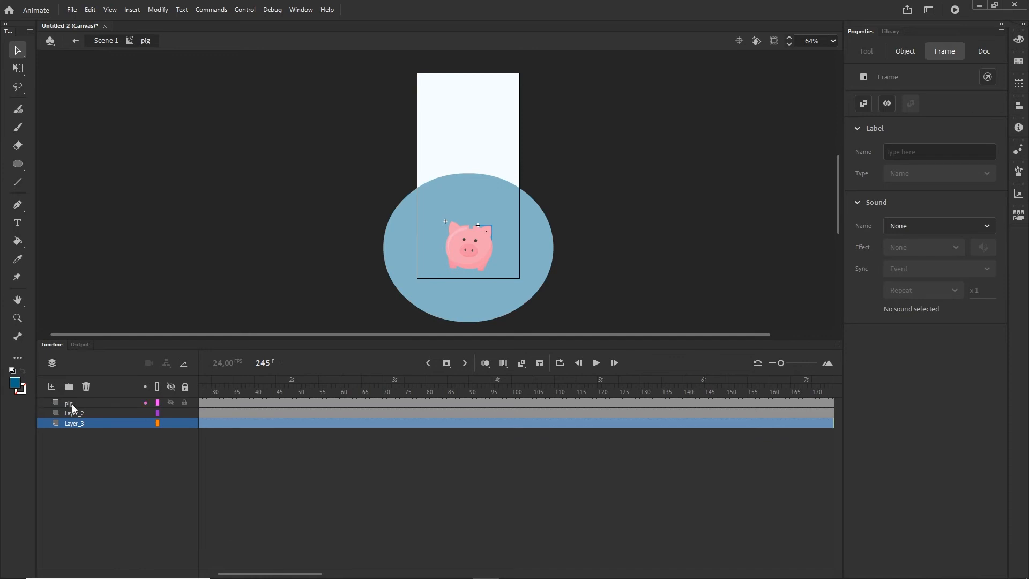
drag(313, 573, 359, 575)
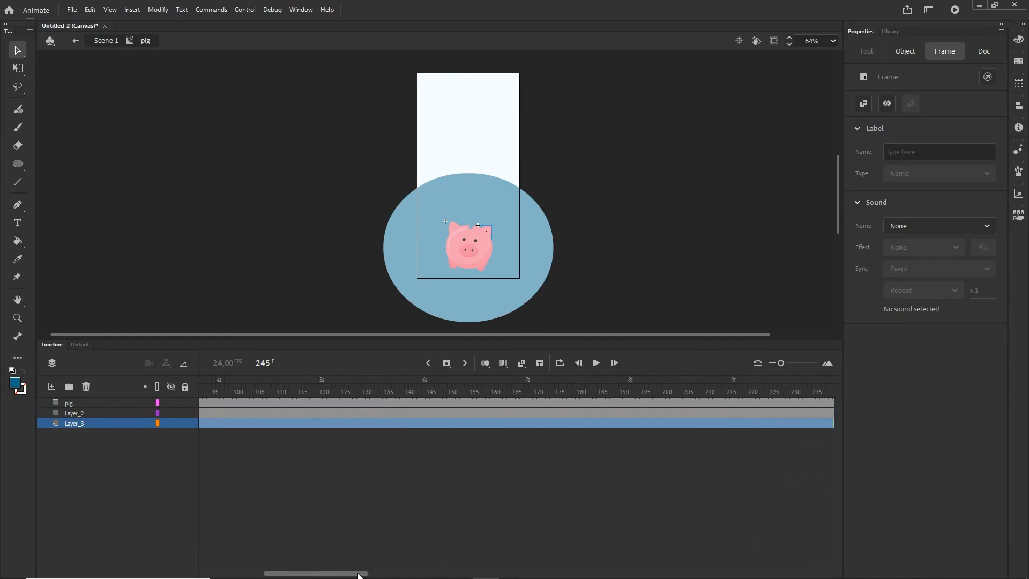
click(497, 413)
click(496, 422)
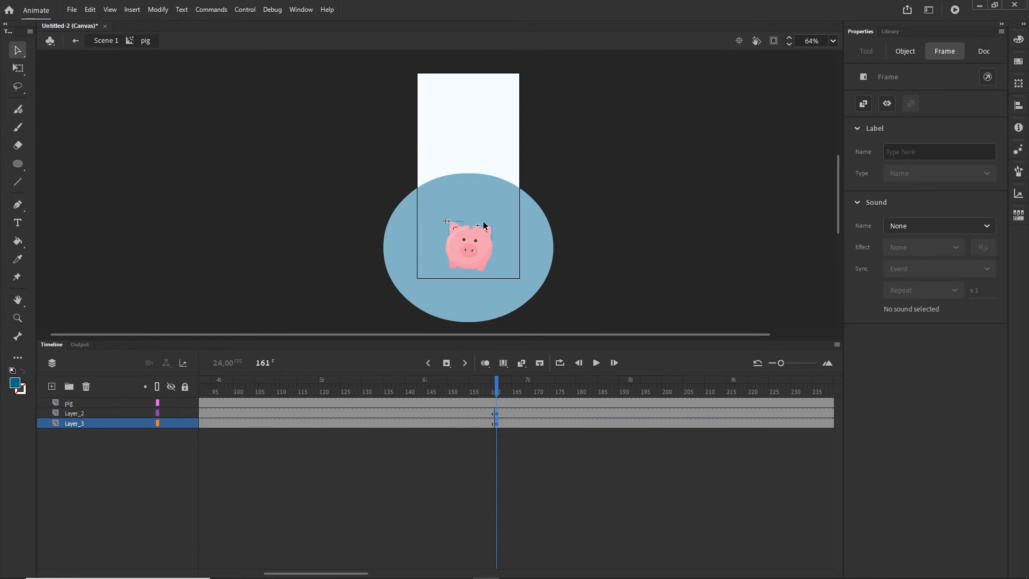
scroll(503, 249, up, 5)
drag(496, 253, 444, 191)
click(523, 417)
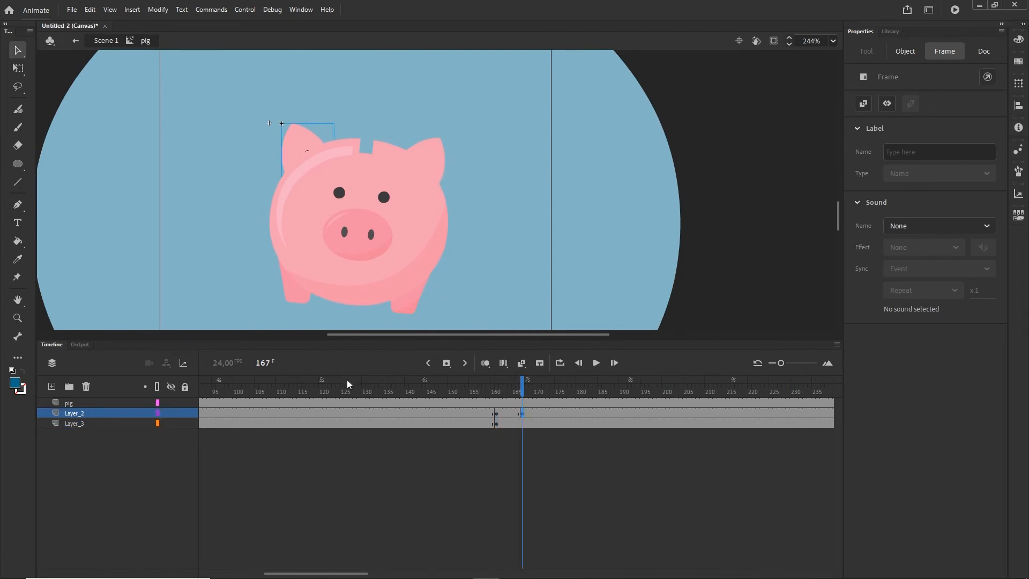
click(173, 413)
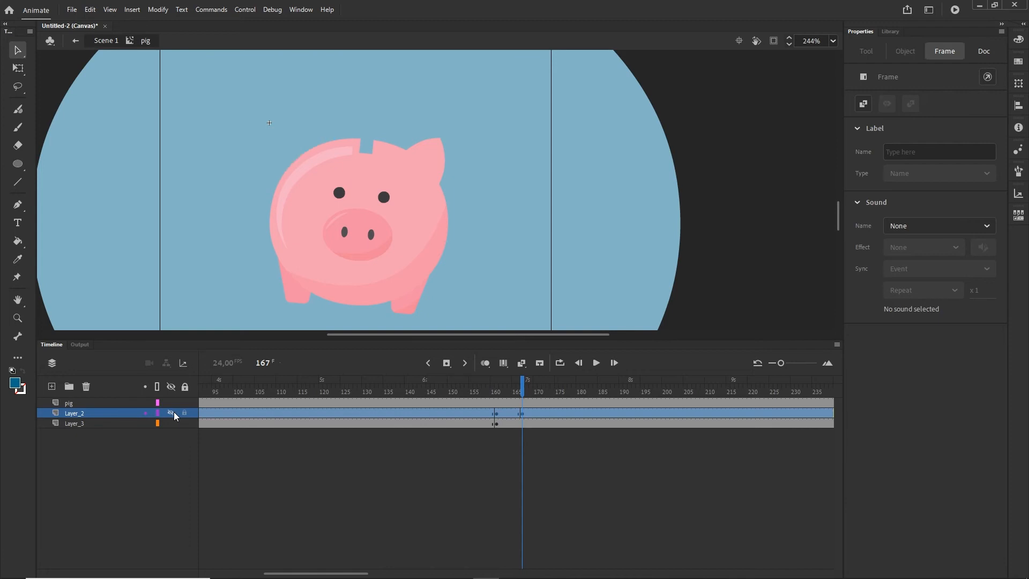
click(174, 416)
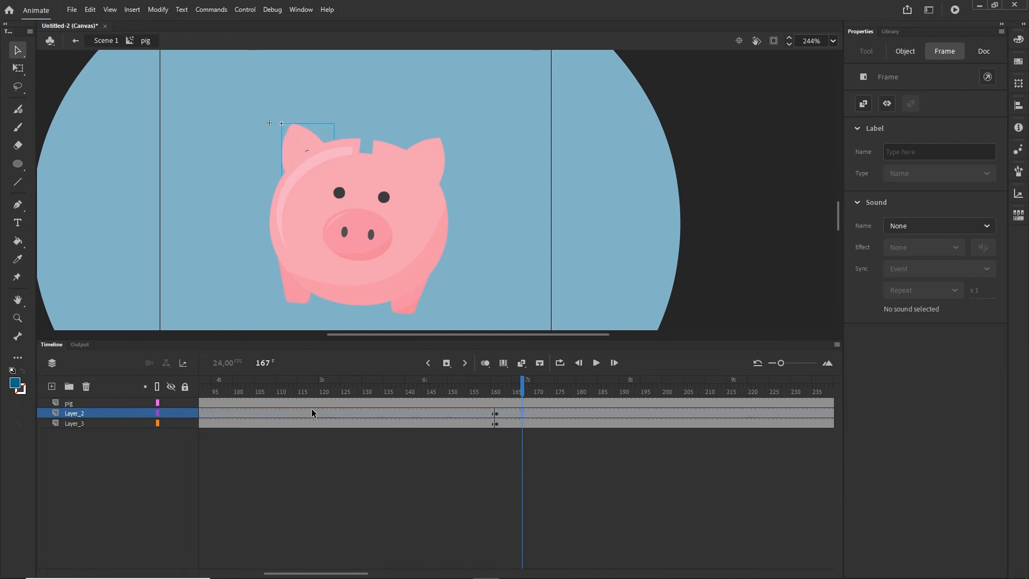
key(ctrl+z)
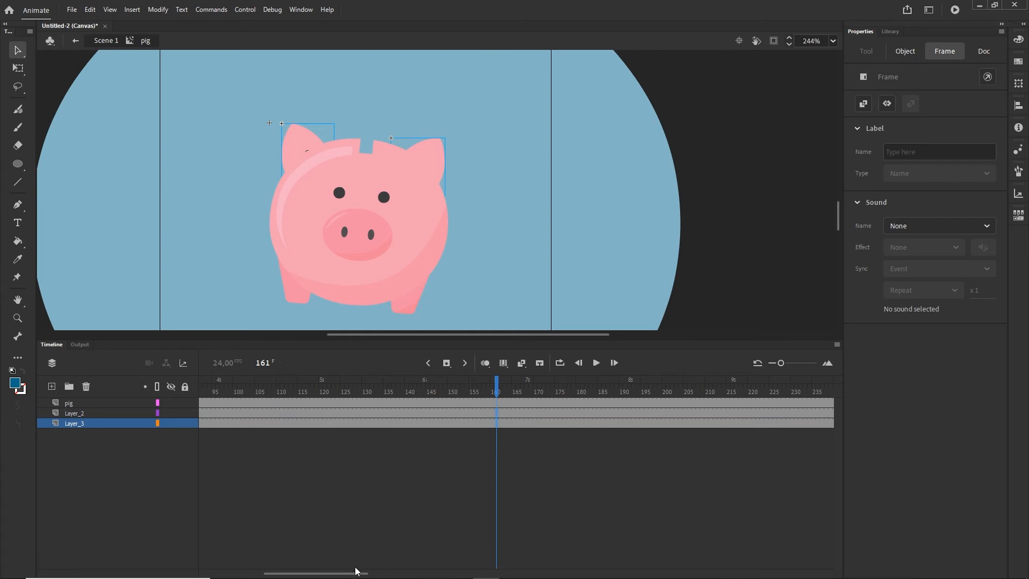
Step: At frame 1, move each ear's transformation point to the inner lower corner of its bounding box, and test the pivot by rotating the right-hand ear
drag(356, 572, 252, 567)
drag(219, 386, 188, 437)
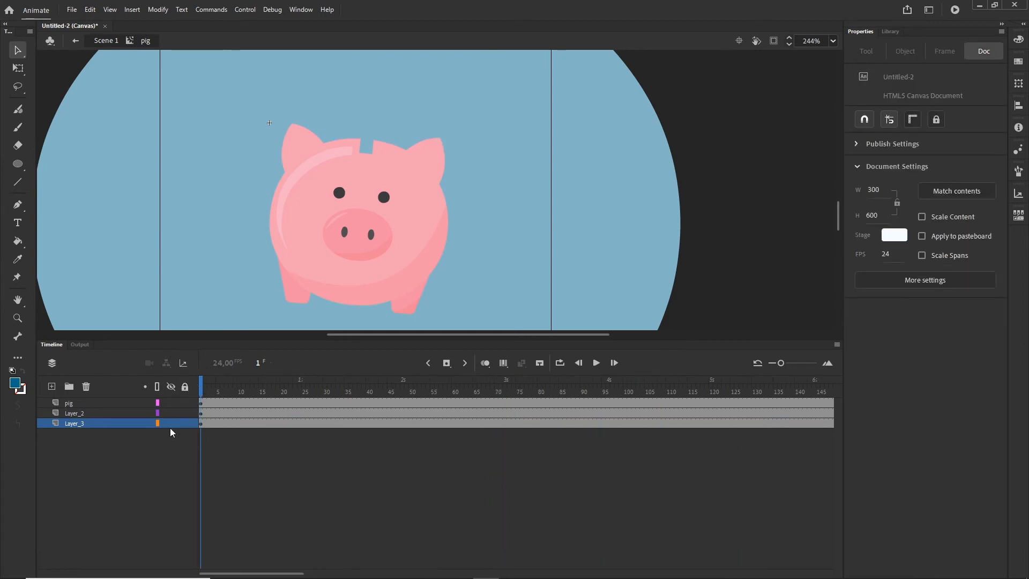
click(71, 414)
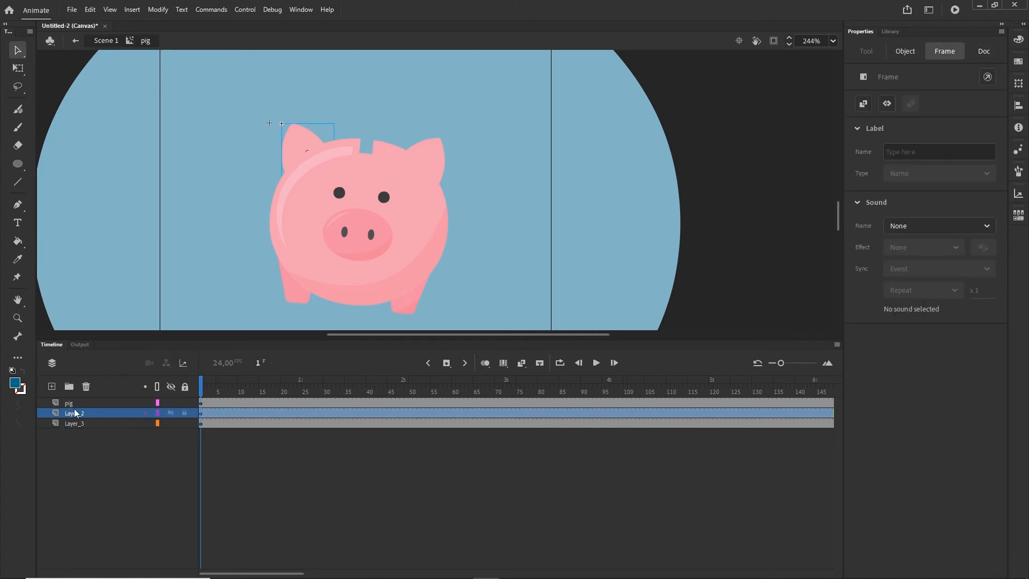
key(q)
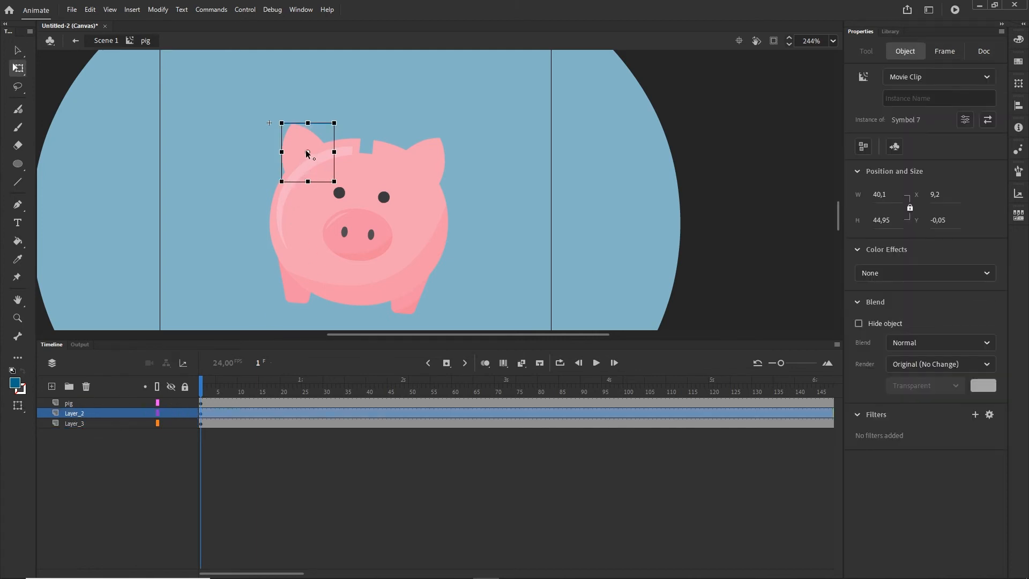
drag(308, 153, 330, 175)
click(90, 426)
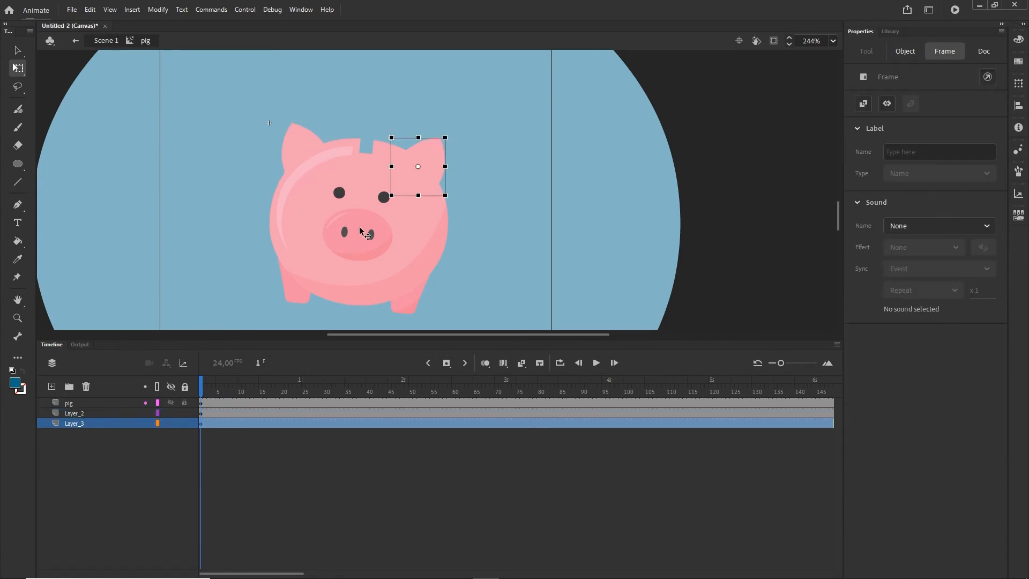
drag(418, 166, 391, 196)
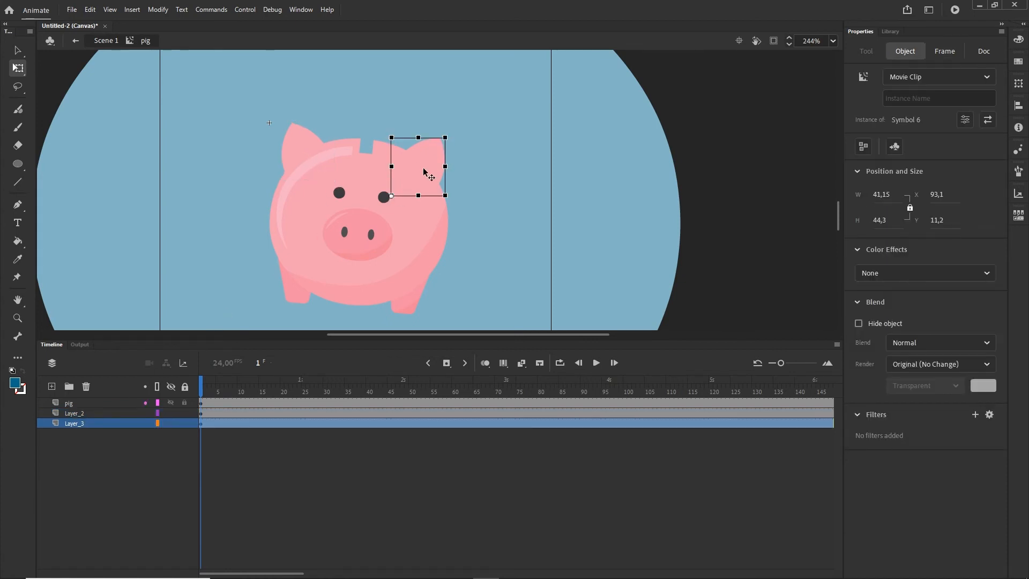
drag(451, 137, 464, 161)
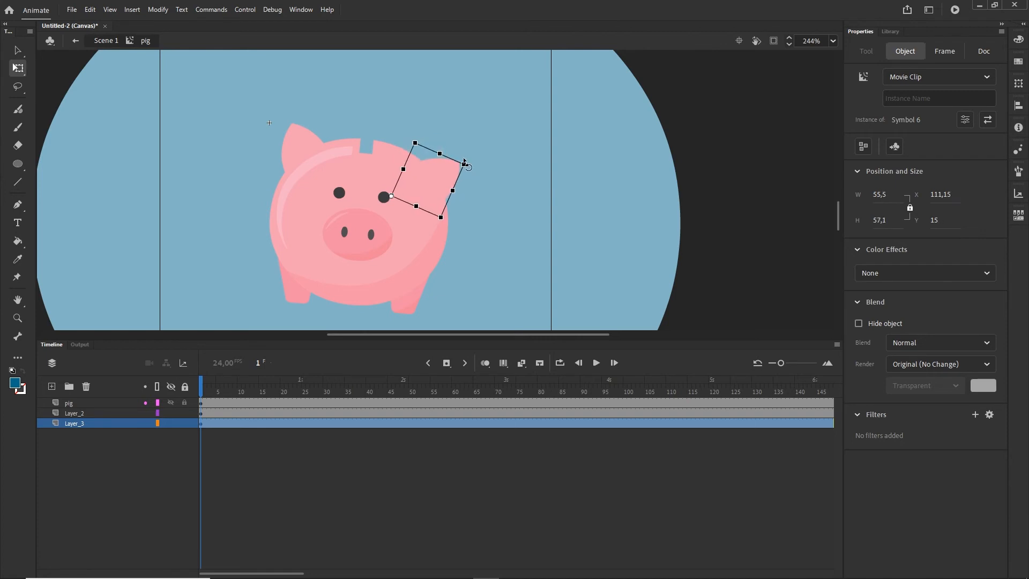
key(ctrl+z)
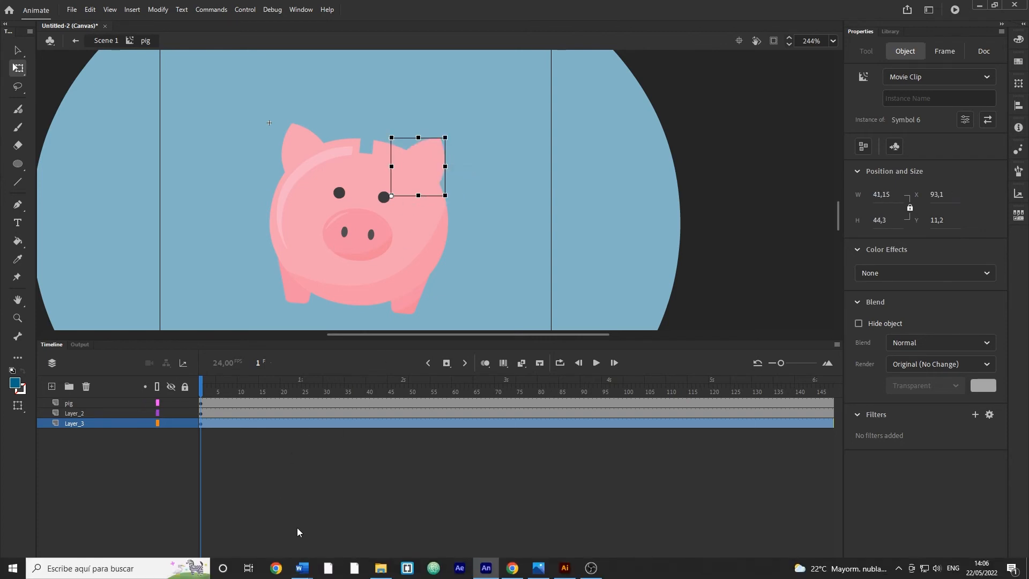
Step: Insert keyframes at frames 160 and 166 on both ear layers, Layer_2 and Layer_3
drag(300, 574, 372, 574)
click(464, 424)
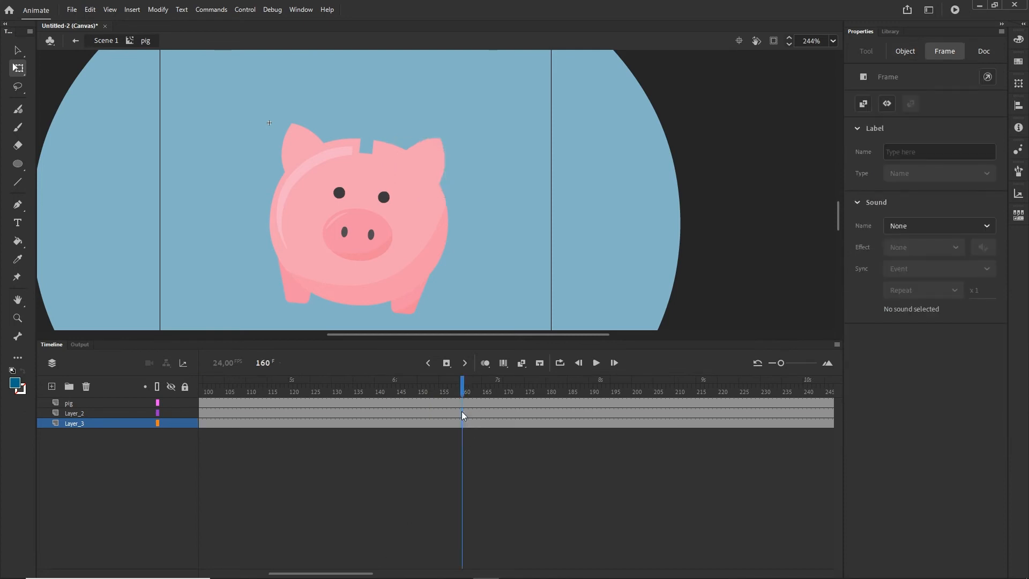
key(F6)
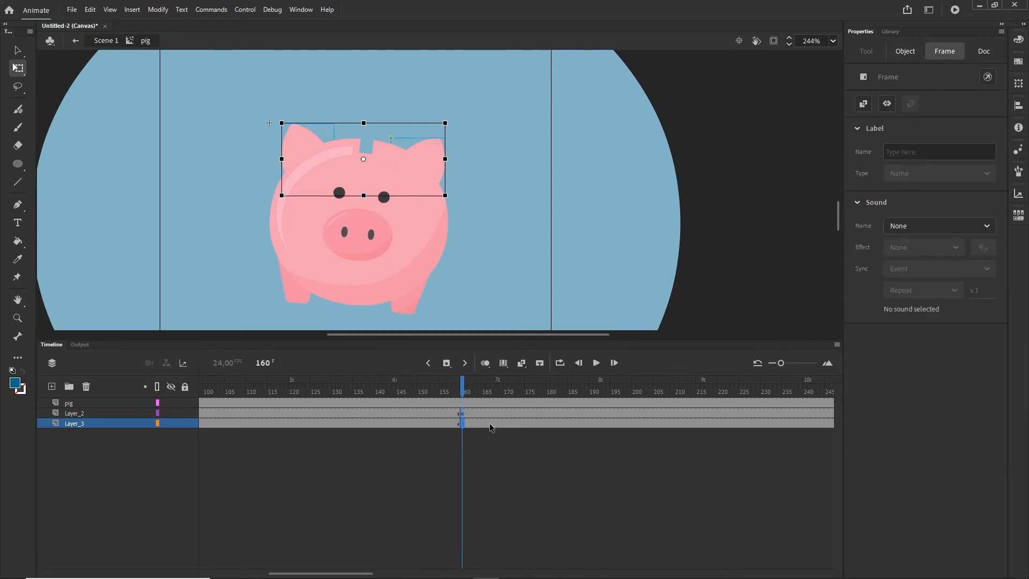
click(488, 424)
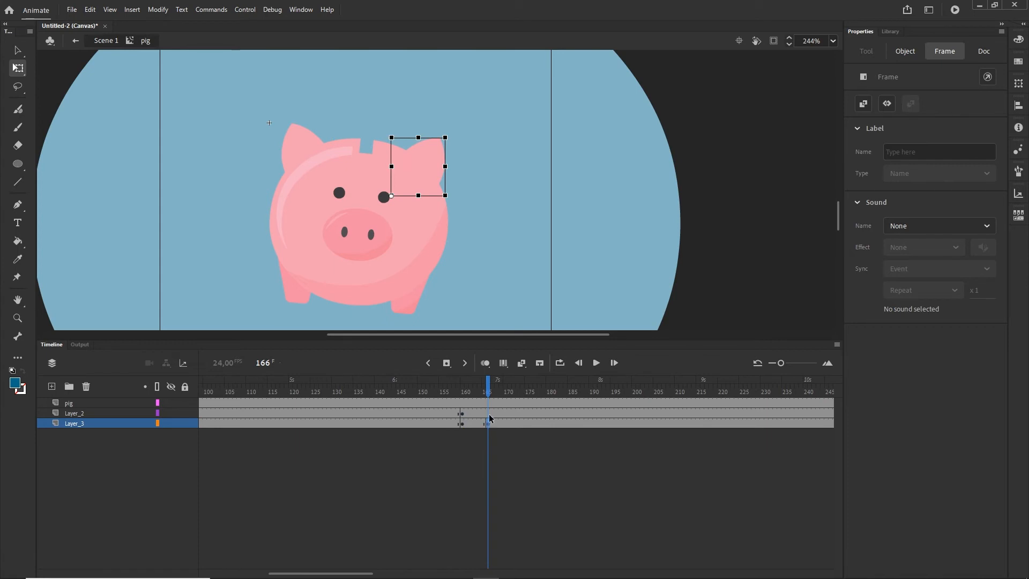
click(490, 413)
key(F6)
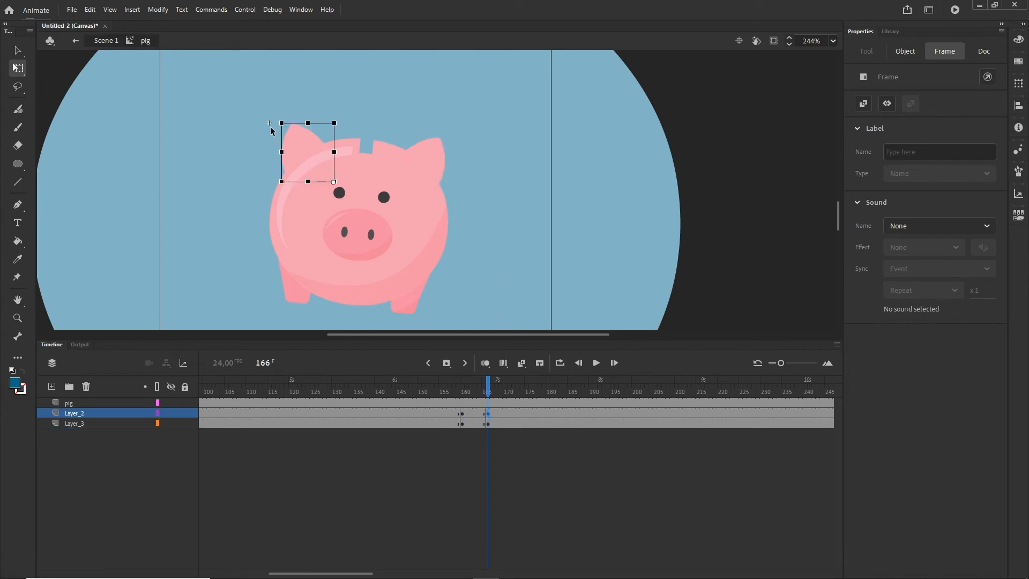
Step: At frame 166, rotate both ears outward and down around their inner base corners
drag(278, 124, 261, 149)
click(426, 160)
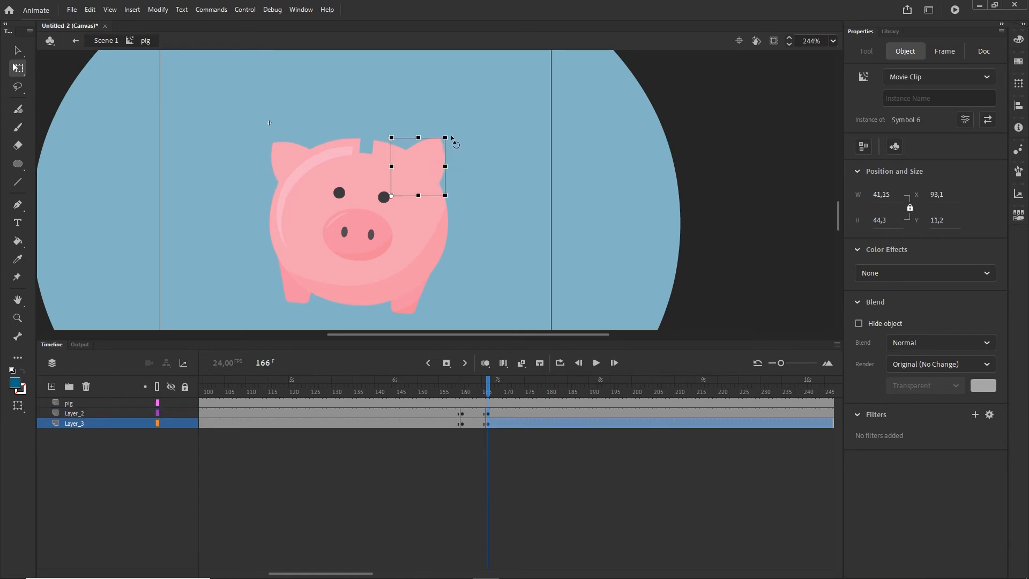
drag(452, 140, 468, 165)
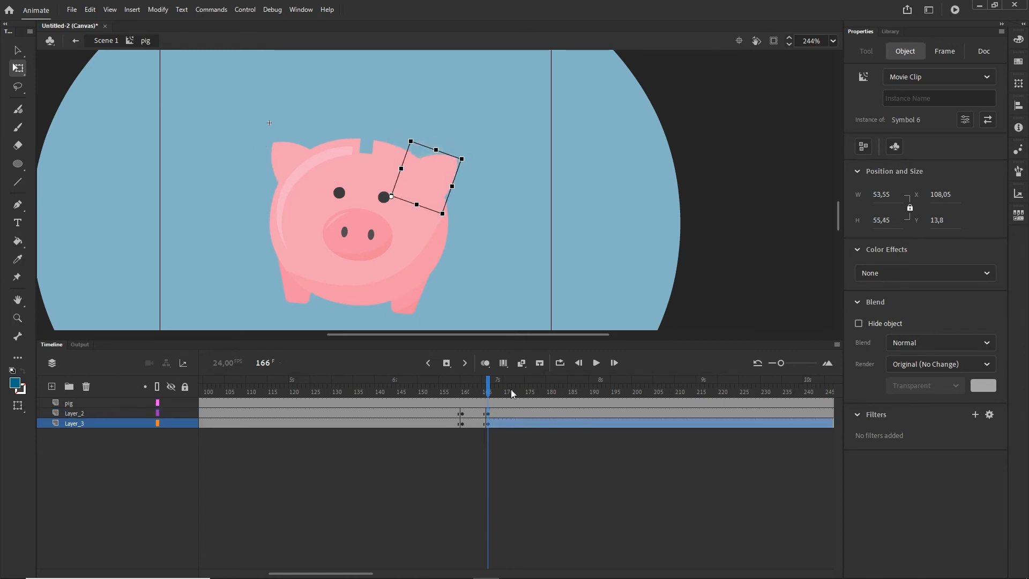
Step: Copy the frame 160 keyframes of both ear layers to frame 172 so the ears return to their upright pose
click(462, 423)
click(460, 413)
click(463, 418)
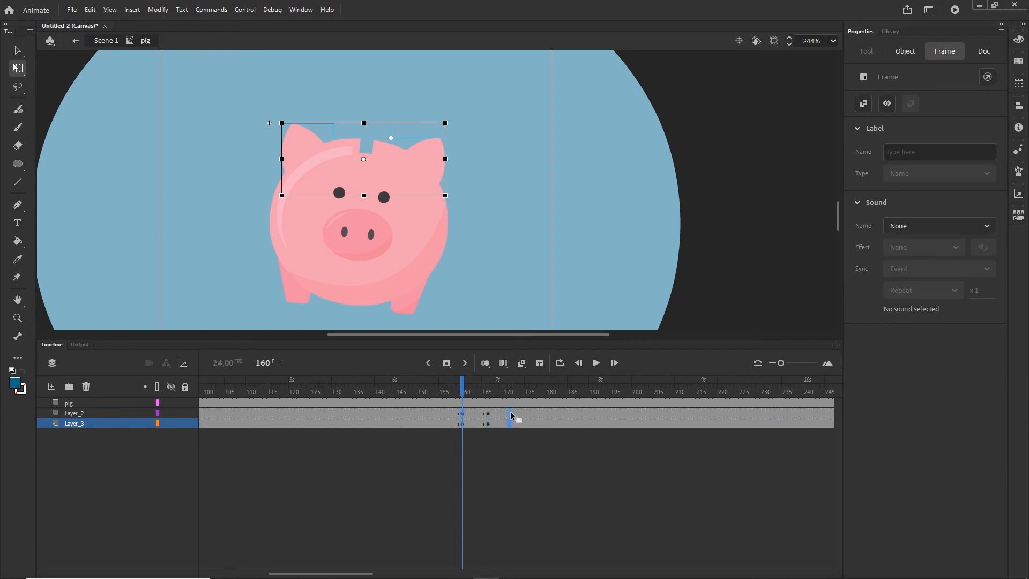
key(F6)
Step: Create classic tweens between the keyframes at frames 160, 166 and 172 on both ear layers and scrub through the motion
click(501, 423)
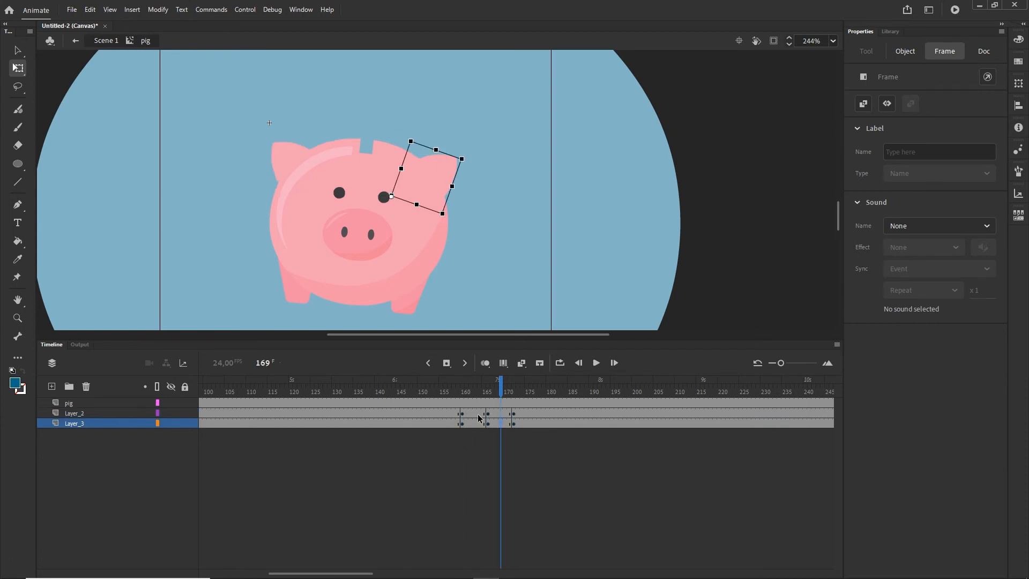
click(479, 418)
right_click(478, 418)
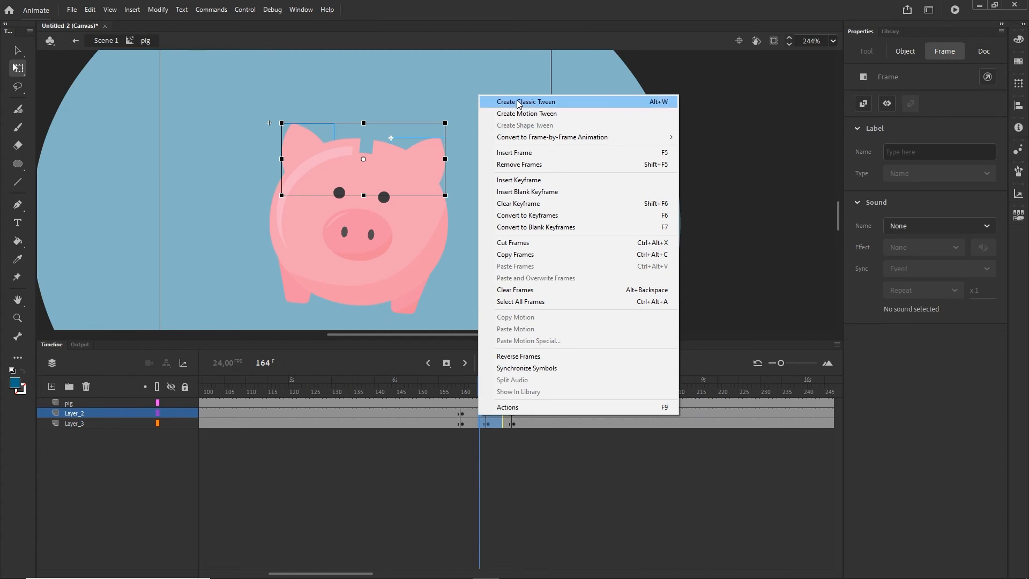
click(519, 104)
click(473, 439)
drag(480, 381, 509, 381)
Step: Duplicate the tweened ear movement of both ear layers twice along the timeline, starting at about frame 183 and at frame 206
click(513, 424)
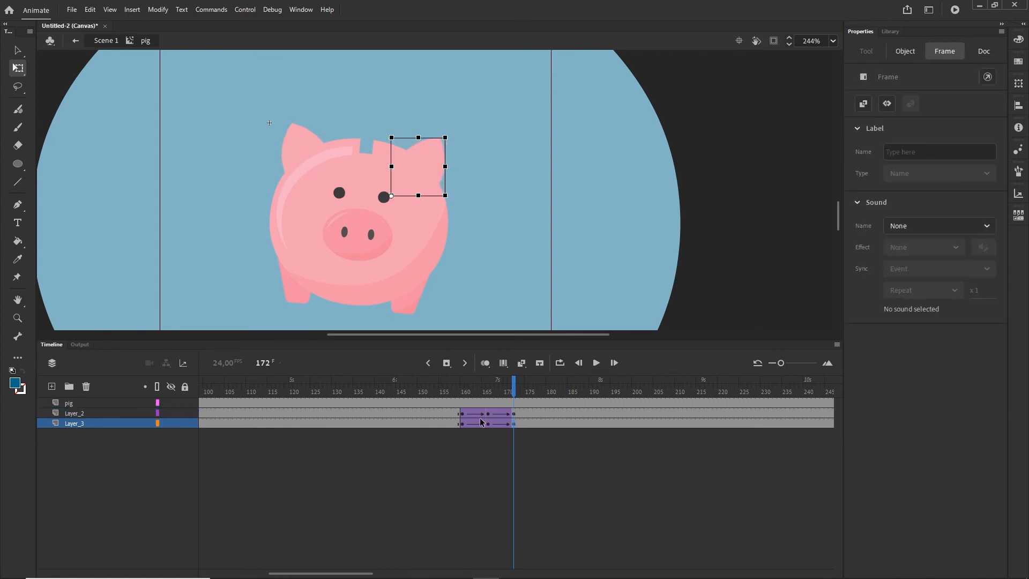
click(462, 415)
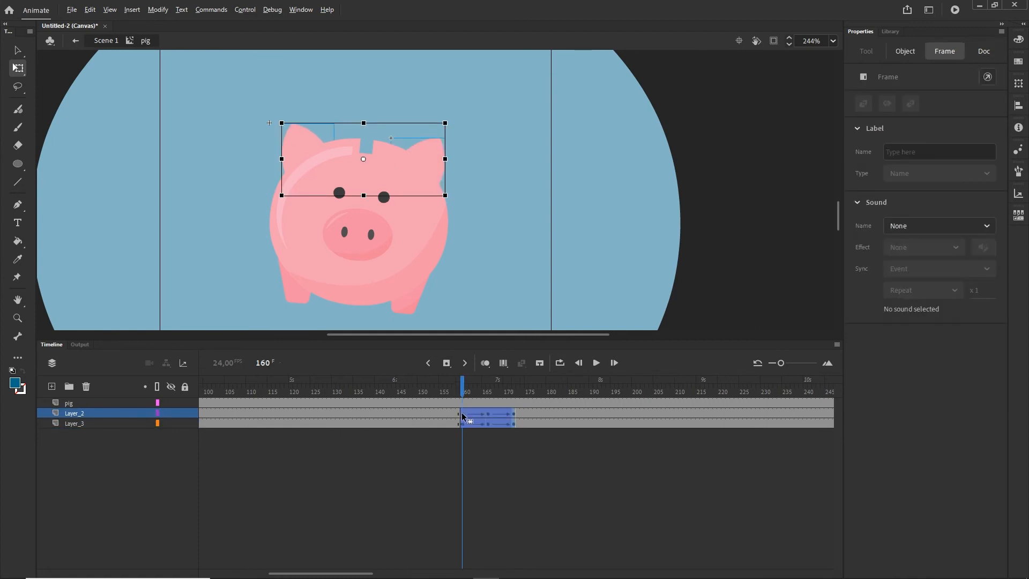
drag(462, 415, 658, 421)
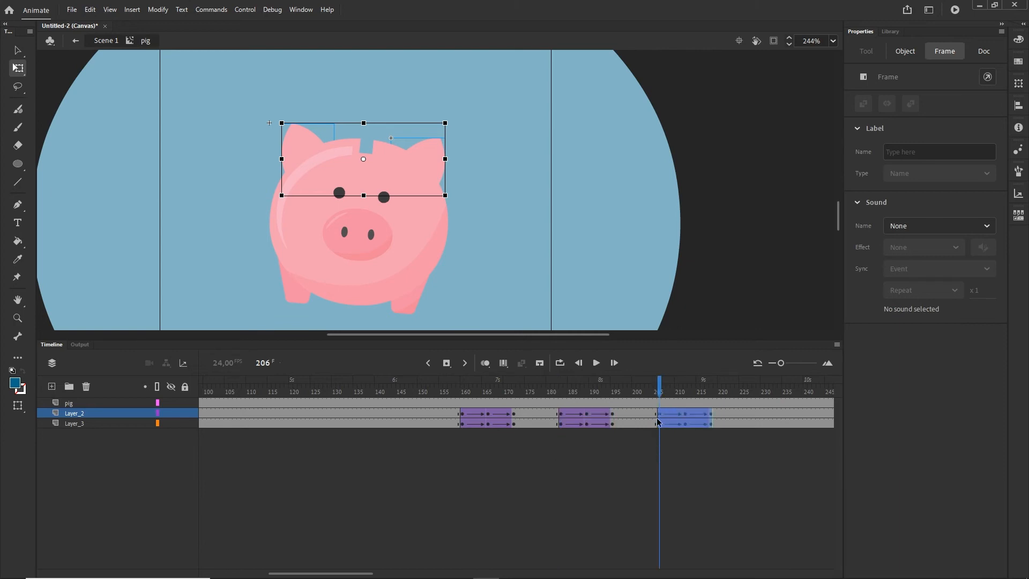
Step: Test the banner in the browser to check the ear animation, and return to Animate
key(ctrl+Return)
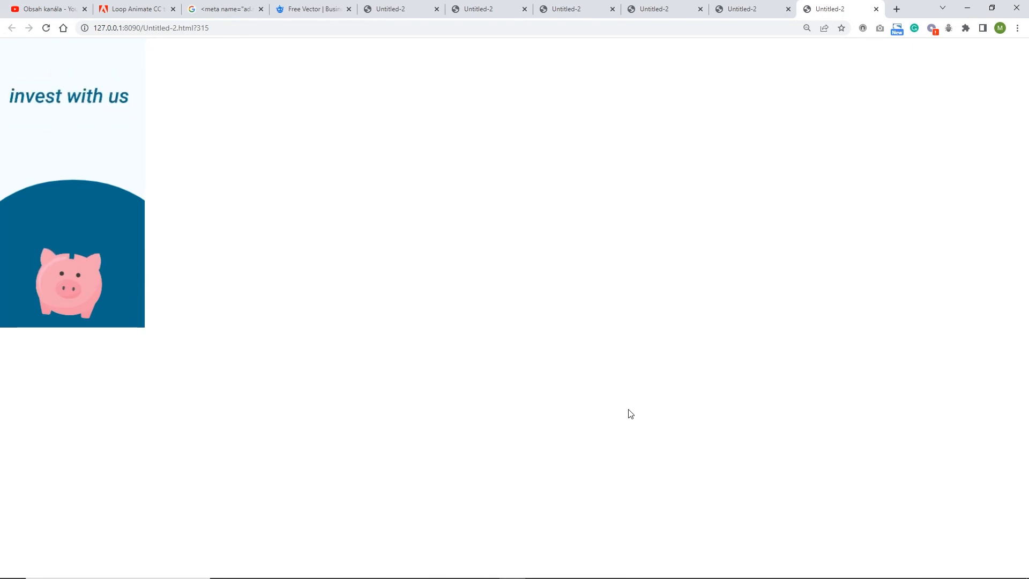
mouse_move(512, 572)
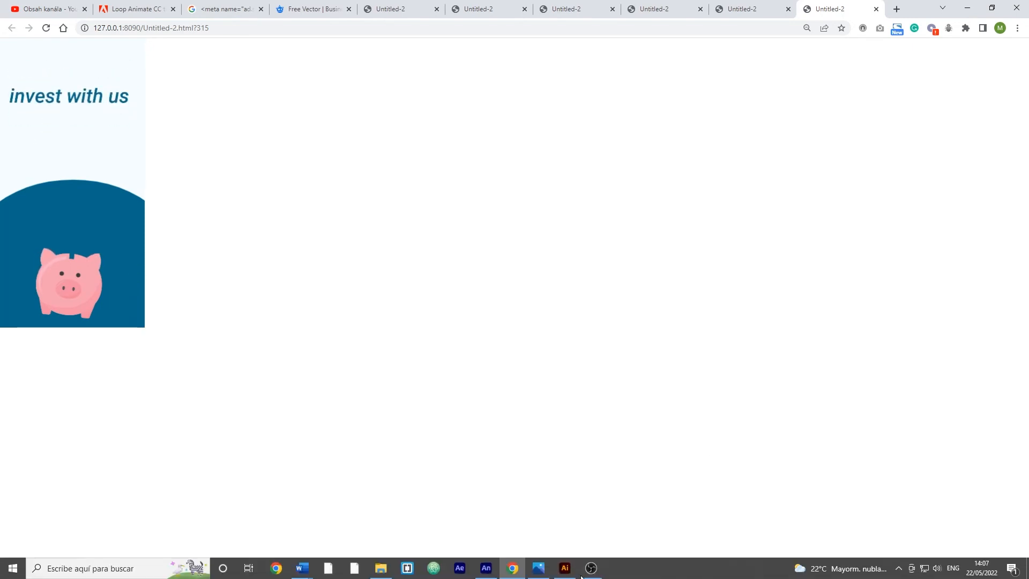
click(486, 568)
click(55, 344)
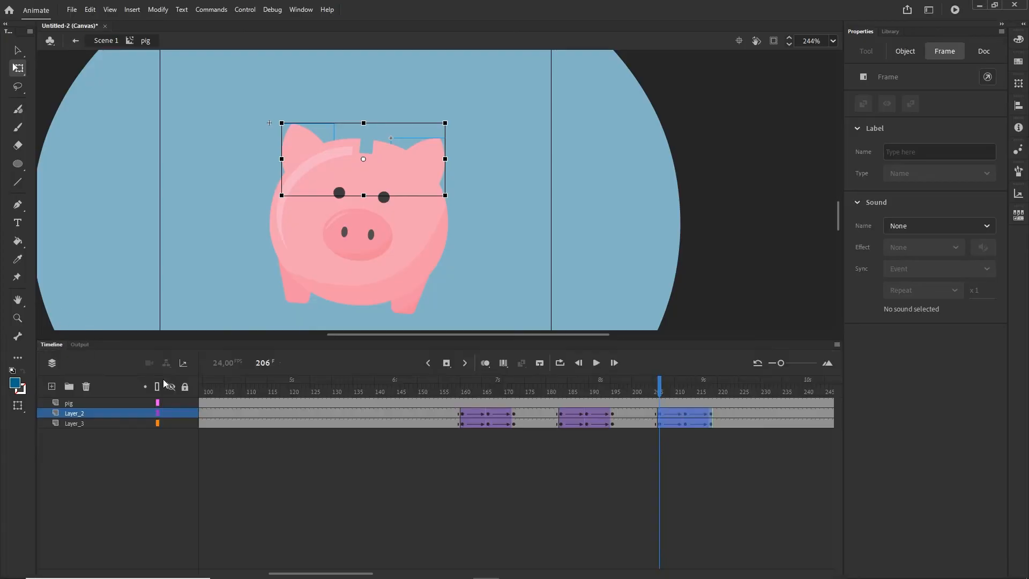
Step: Move the second ear movement on both ear layers earlier, starting at about frame 174, just after the first one
click(593, 474)
click(612, 423)
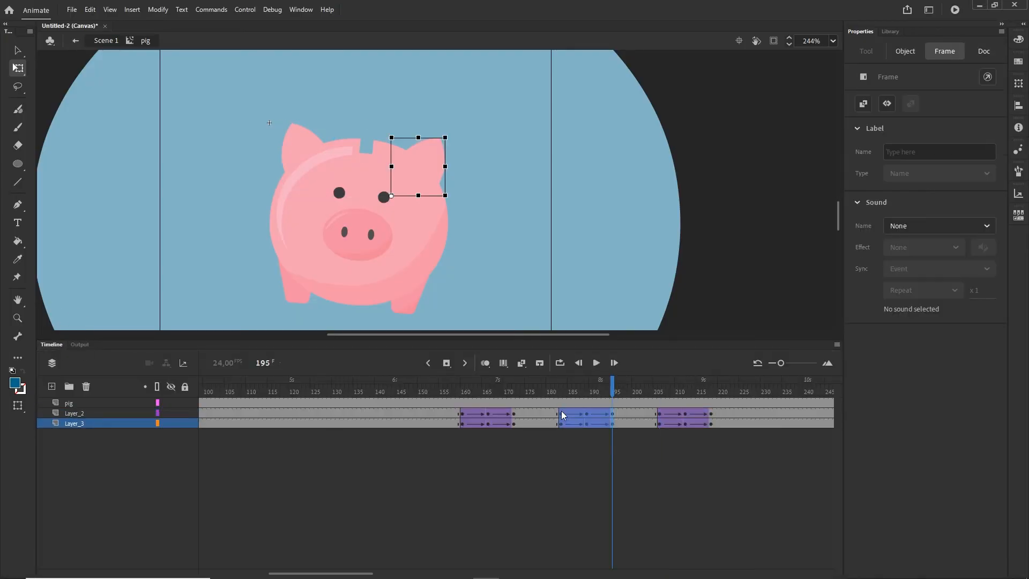
drag(561, 411, 644, 397)
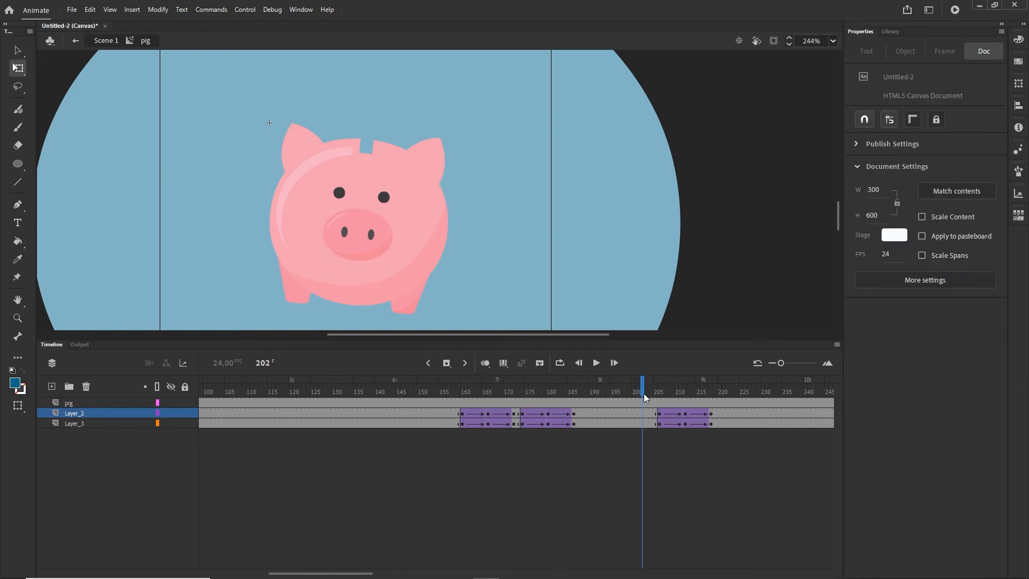
click(381, 573)
scroll(385, 572, left, 8)
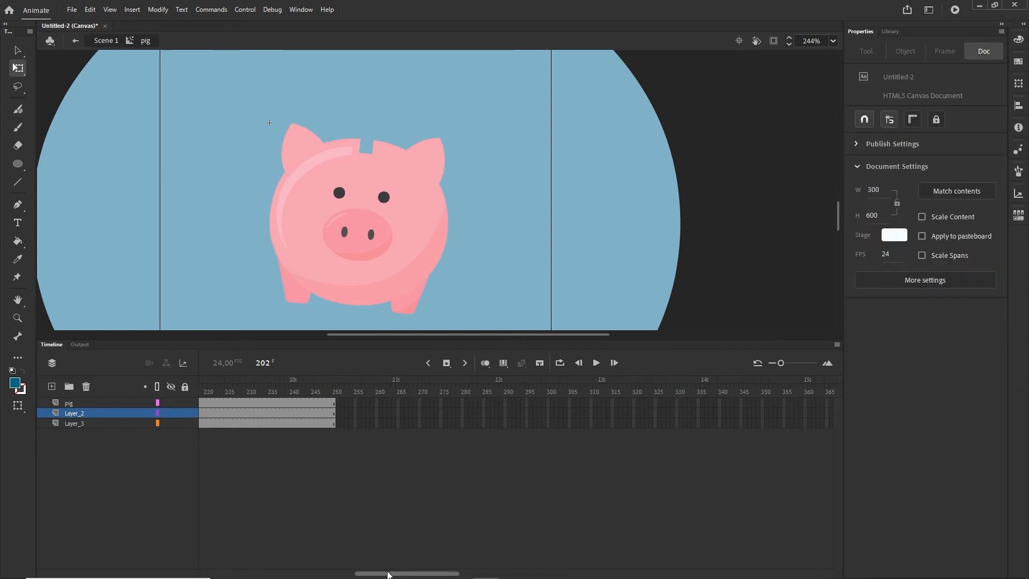
Step: Shift the third ear movement on both ear layers to about frame 200 and add another copy starting at about frame 215
click(452, 424)
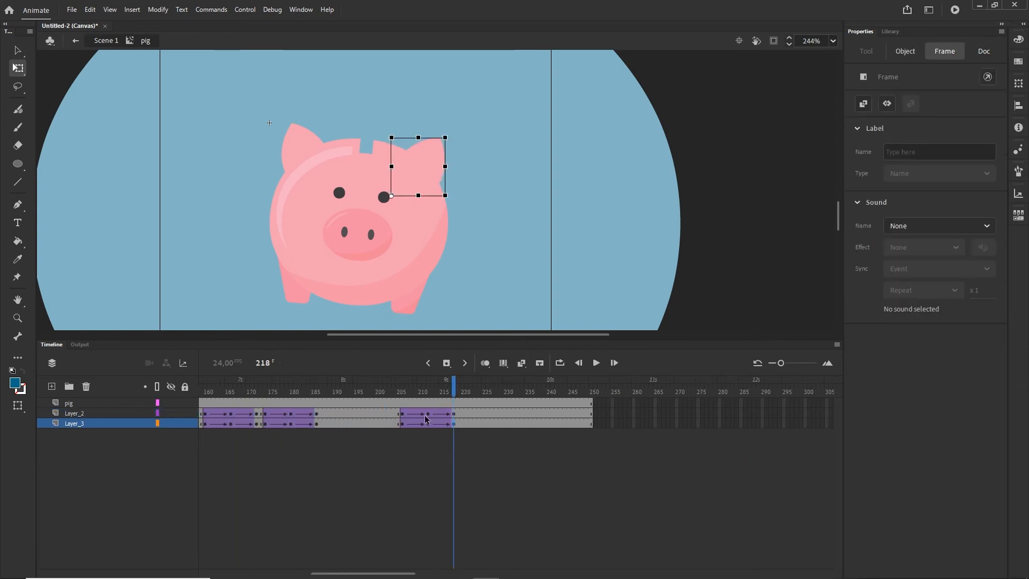
shift+click(403, 417)
drag(404, 416, 523, 391)
Step: Test the banner in the browser to check the ear movements, and return to the timeline in Animate
key(ctrl+Return)
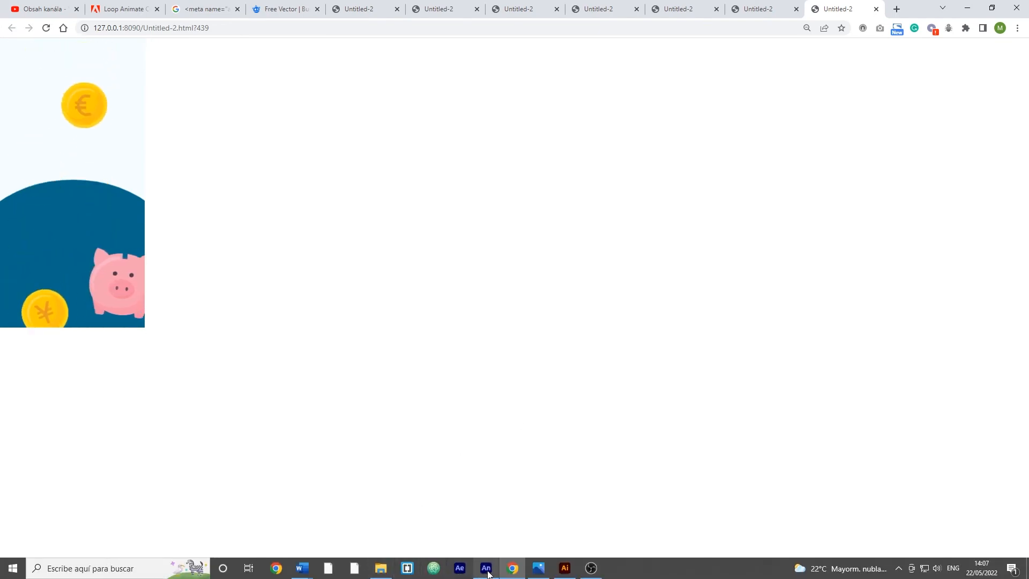
click(486, 573)
click(51, 344)
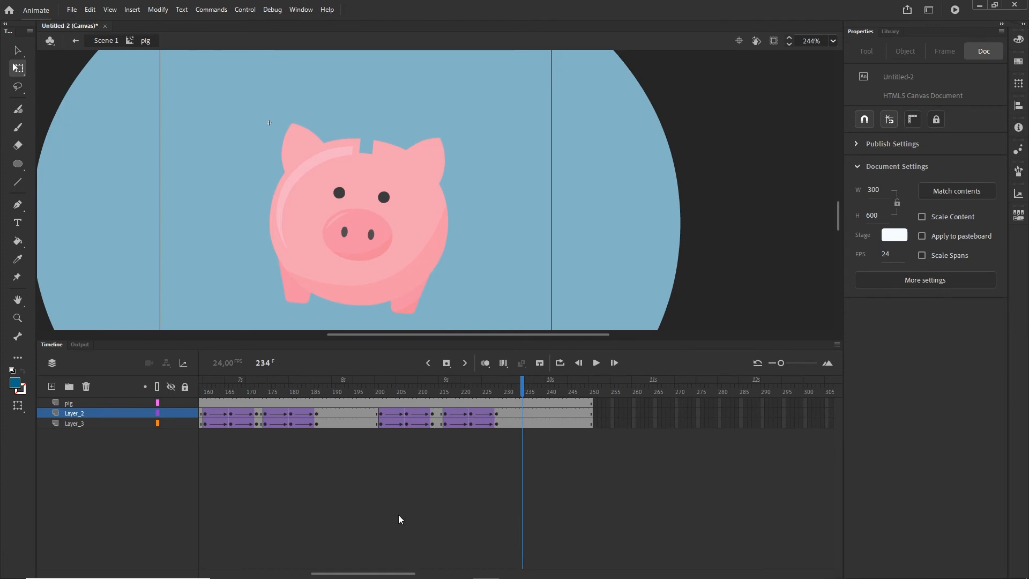
Step: Compare the timelines of Scene 1 and the pig symbol up to frame 250, ending in Scene 1
drag(389, 567, 236, 558)
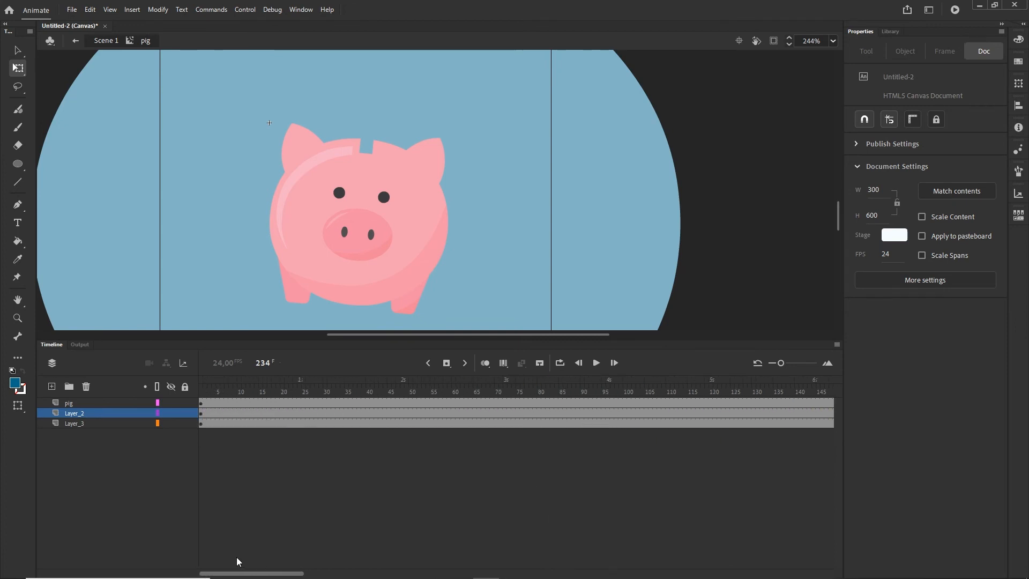
click(97, 41)
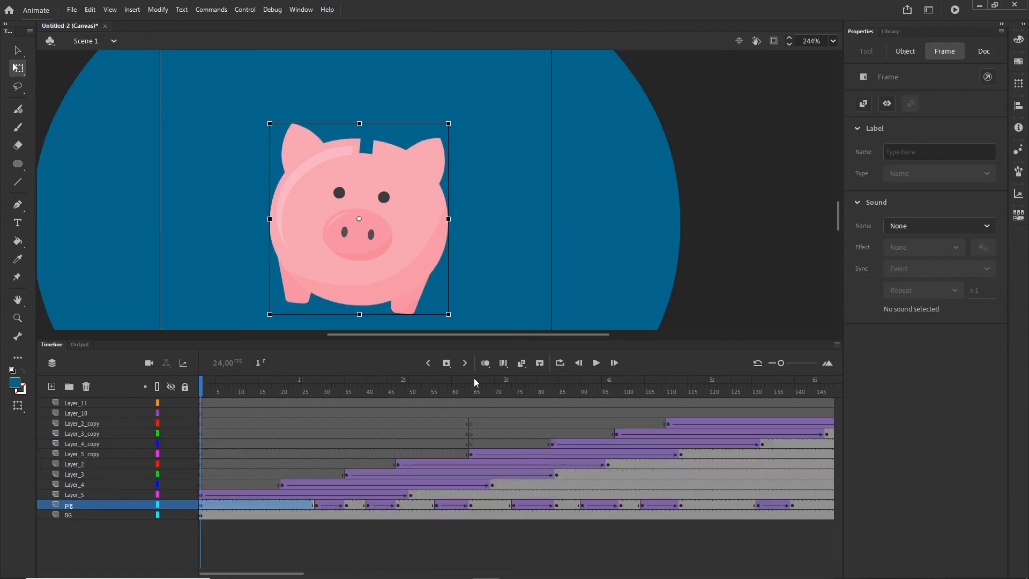
double_click(411, 253)
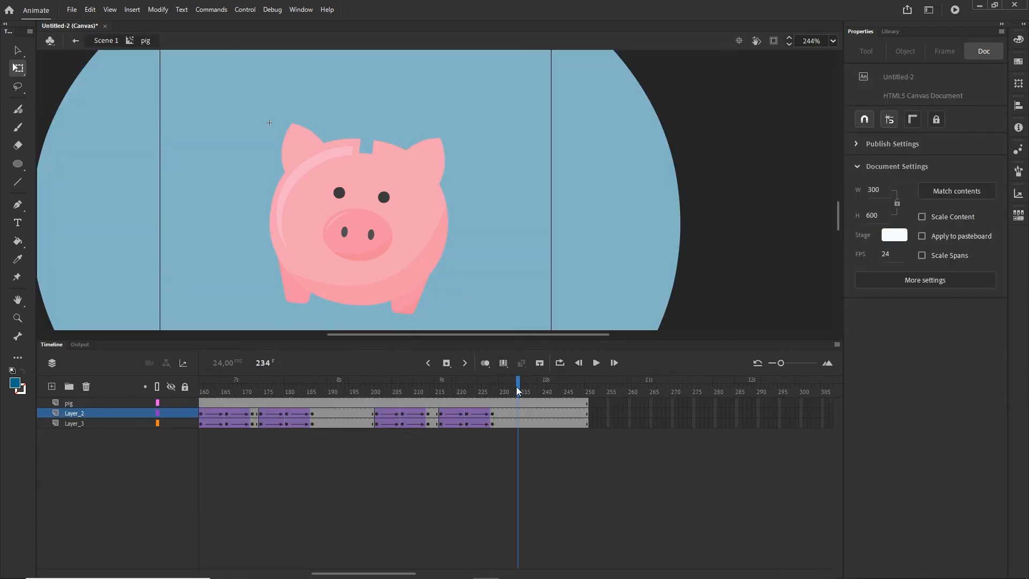
drag(519, 389, 594, 385)
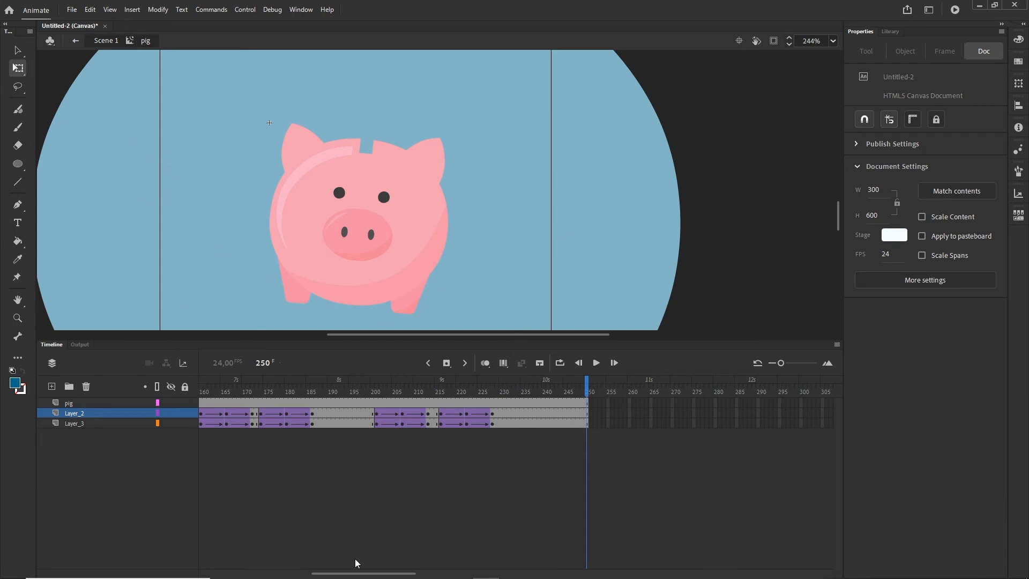
drag(362, 573, 223, 571)
click(105, 41)
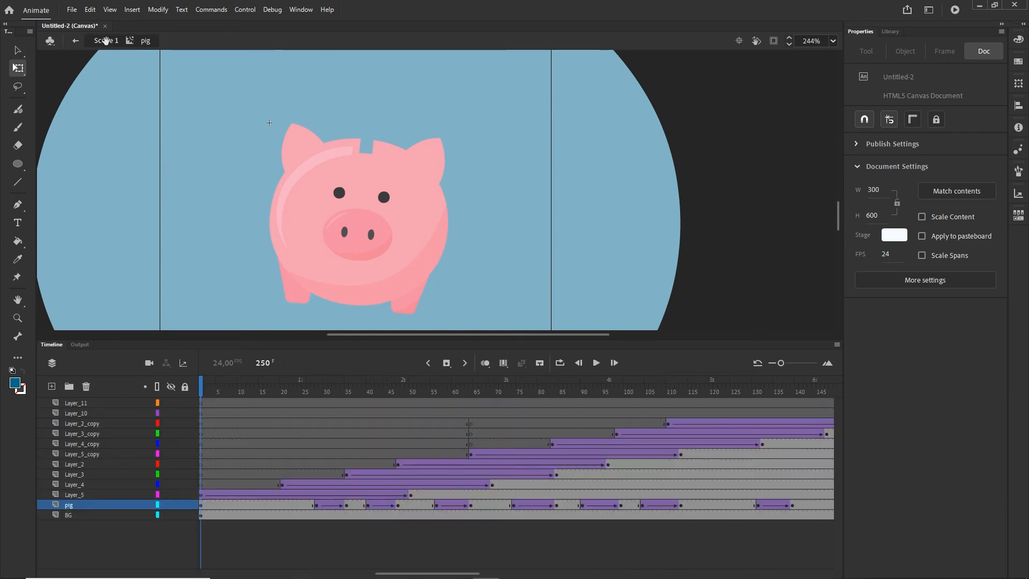
Step: Add a new top layer in Scene 1, enter the action this.stop(); on its first frame, and copy the code
click(79, 405)
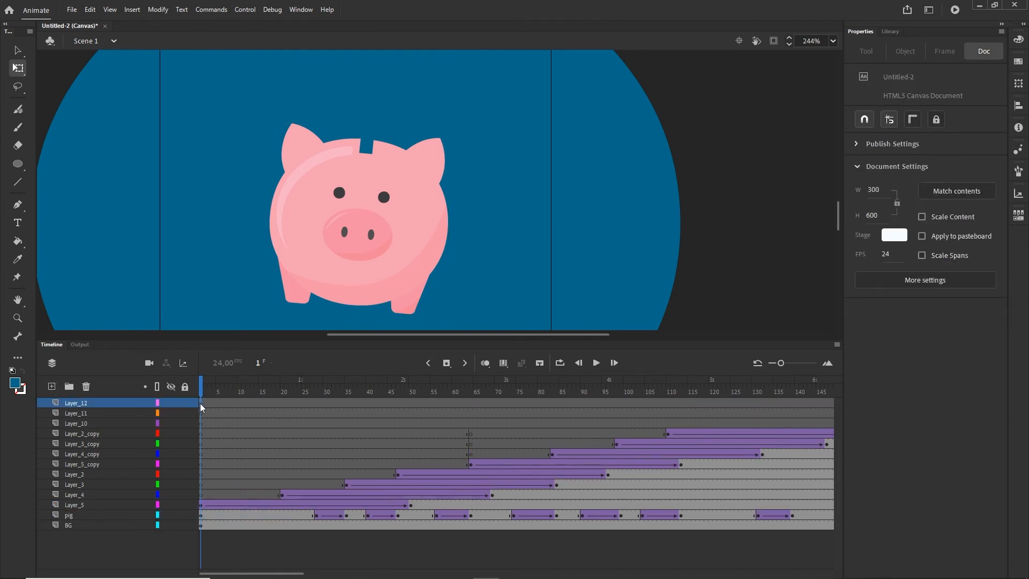
right_click(201, 404)
click(227, 400)
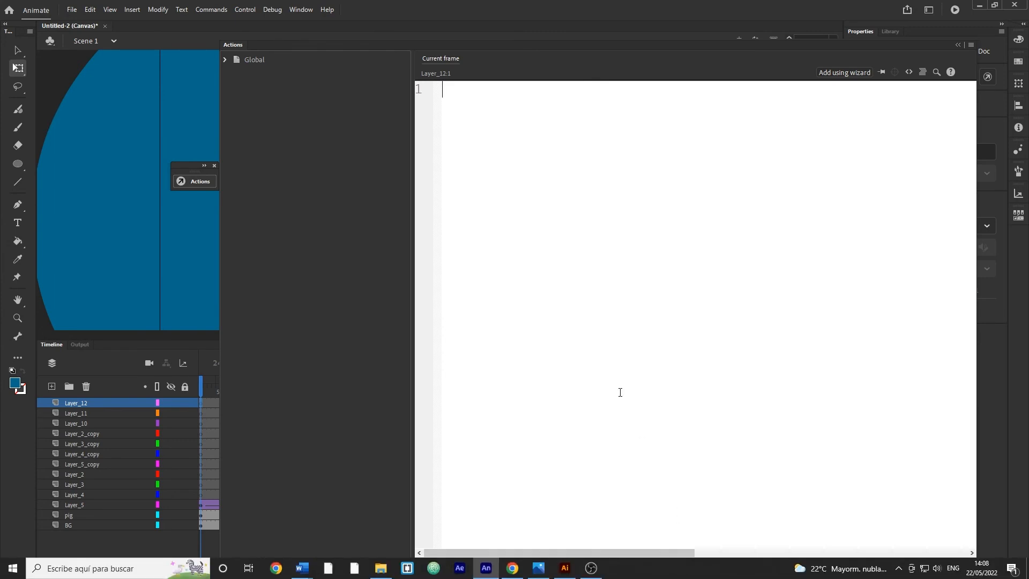
text(this.stop)
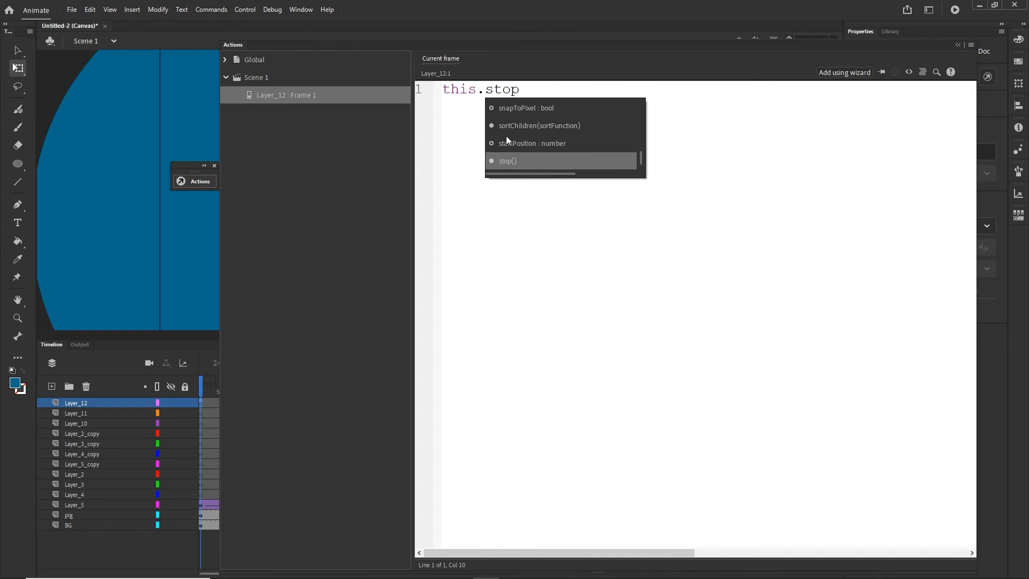
text(();)
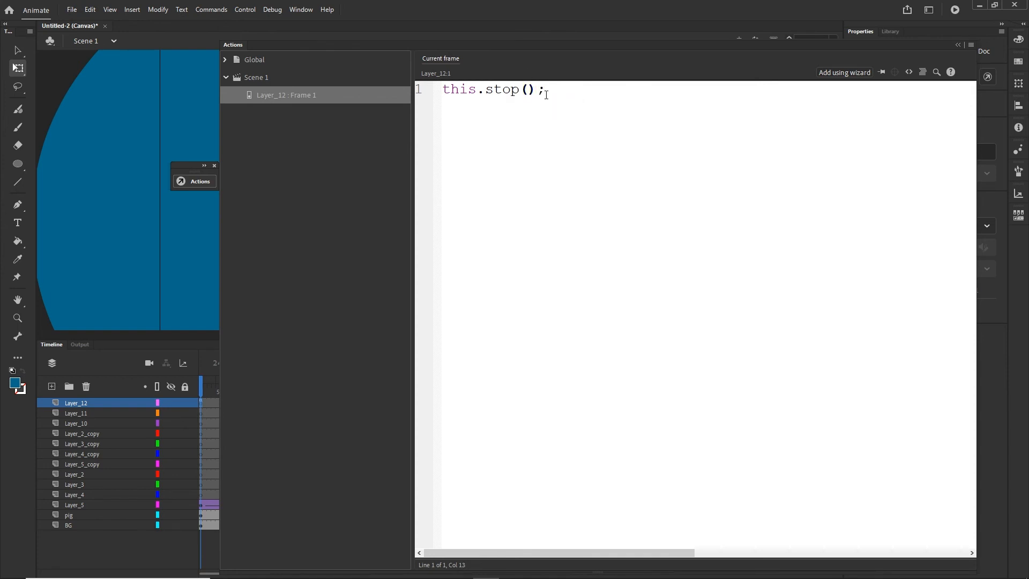
drag(545, 95, 425, 89)
key(ctrl+c)
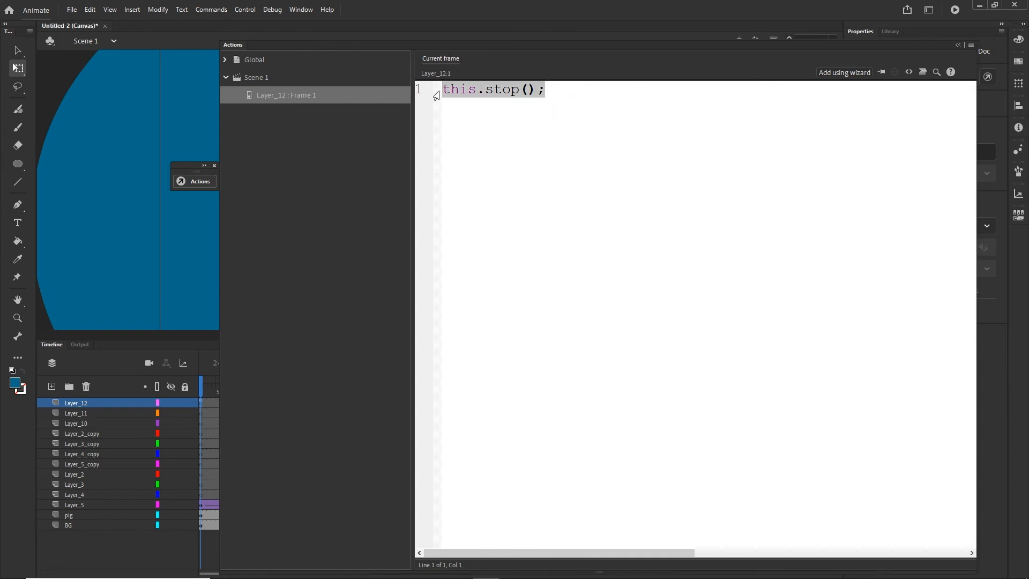
click(957, 46)
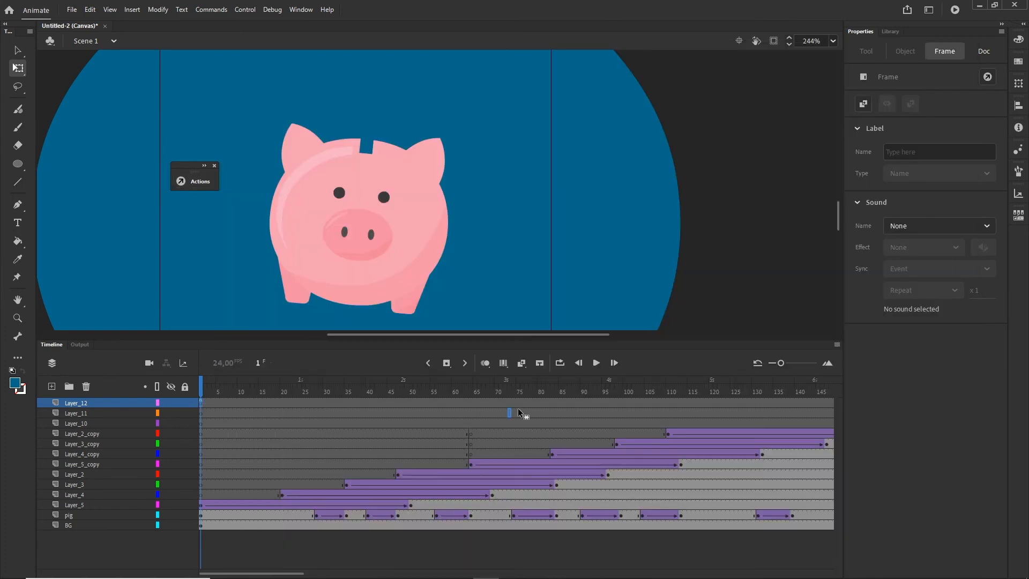
Step: Move the top layer's script keyframe in Scene 1 to frame 250 and return to the start of the timeline
drag(780, 396, 694, 382)
click(712, 383)
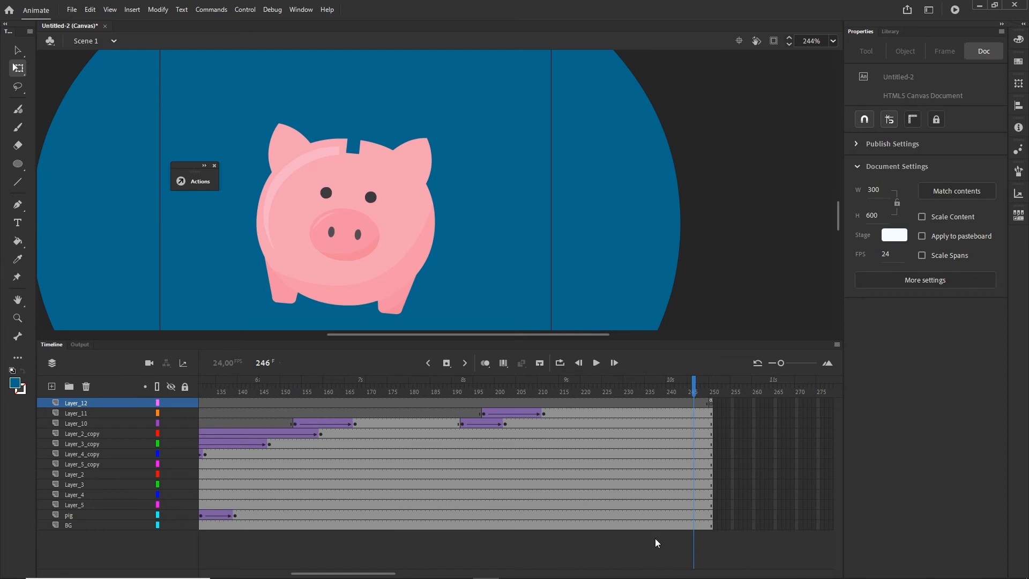
drag(394, 574, 302, 574)
click(203, 507)
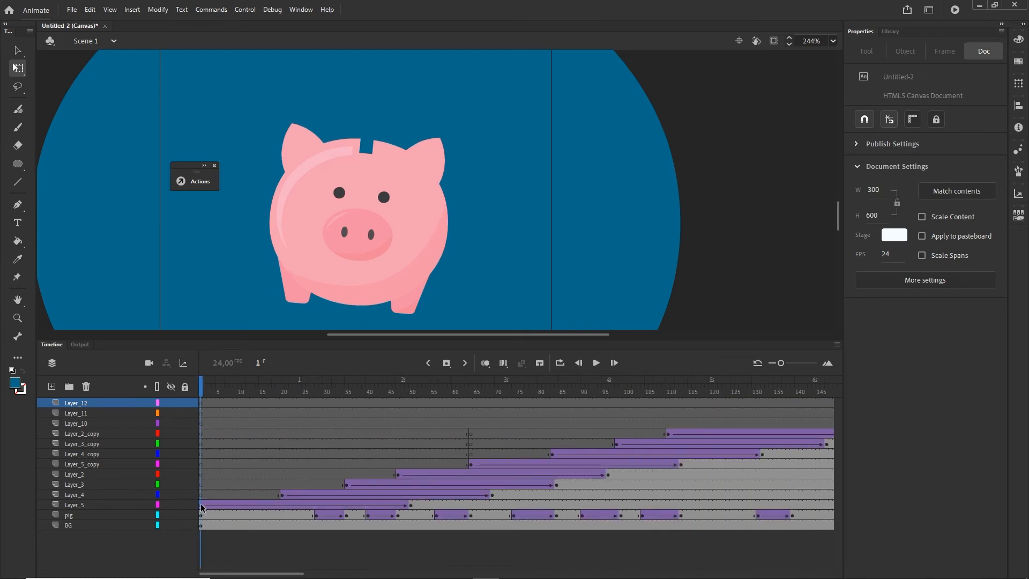
Step: Inside the pig symbol, add a new layer above the pig layer and paste this.stop(); as its frame action
click(403, 217)
double_click(403, 217)
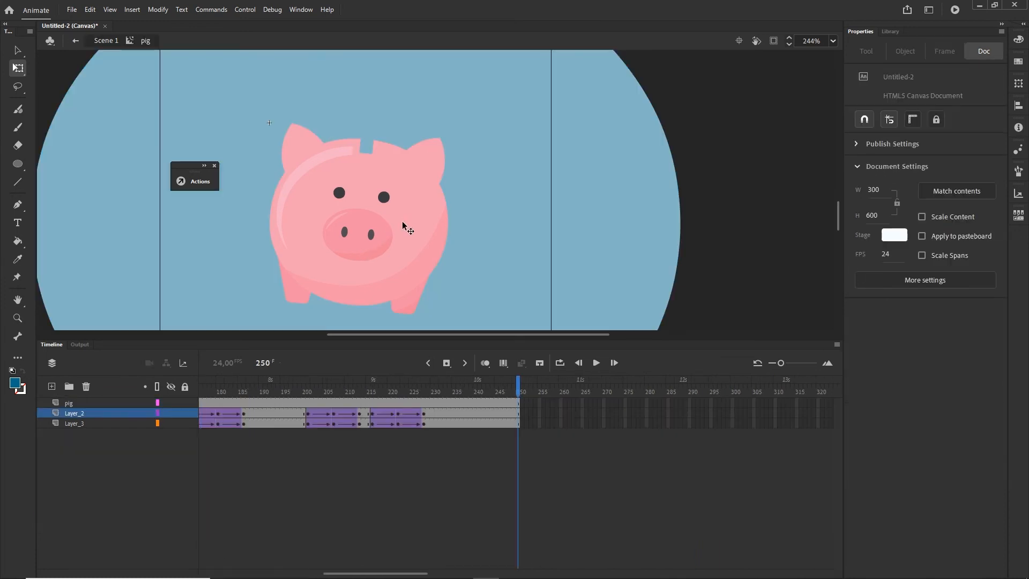
click(55, 403)
click(51, 386)
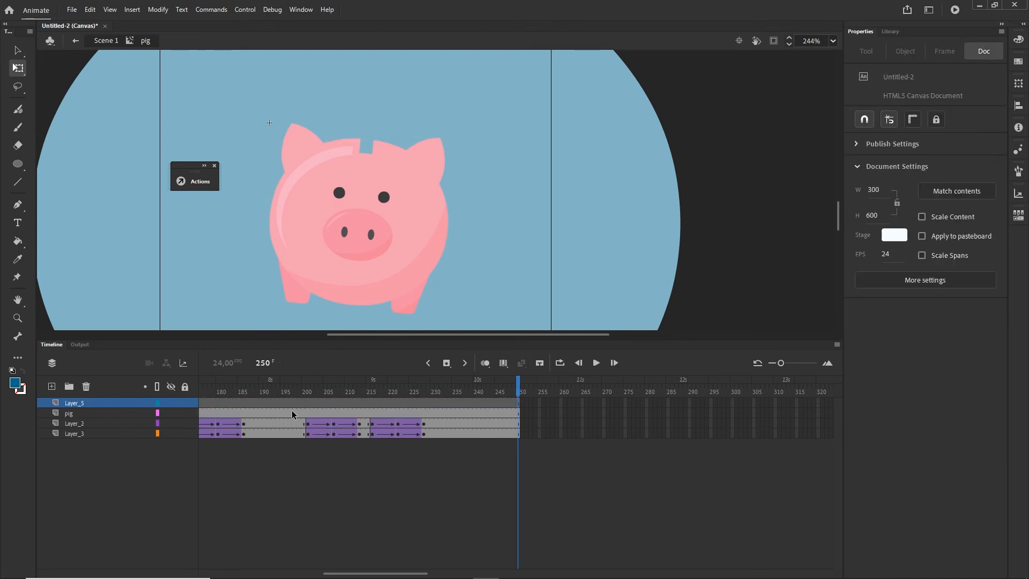
click(519, 405)
right_click(519, 403)
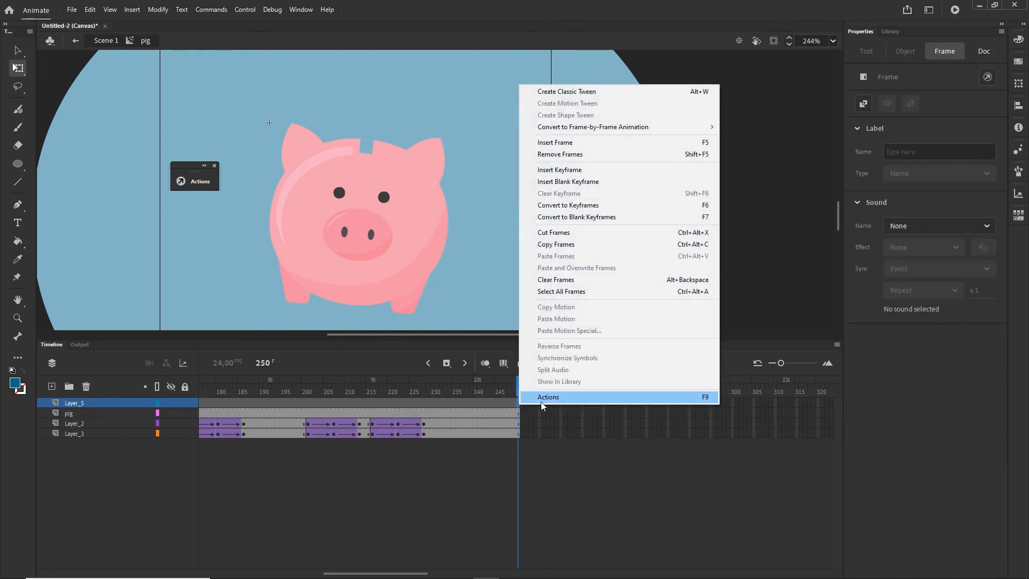
click(541, 400)
key(ctrl+v)
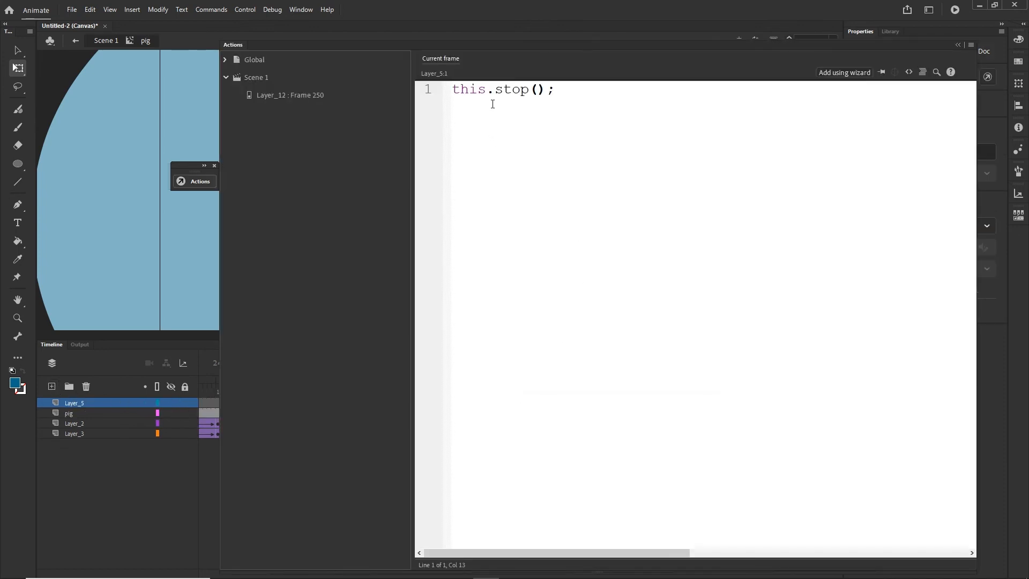
click(957, 47)
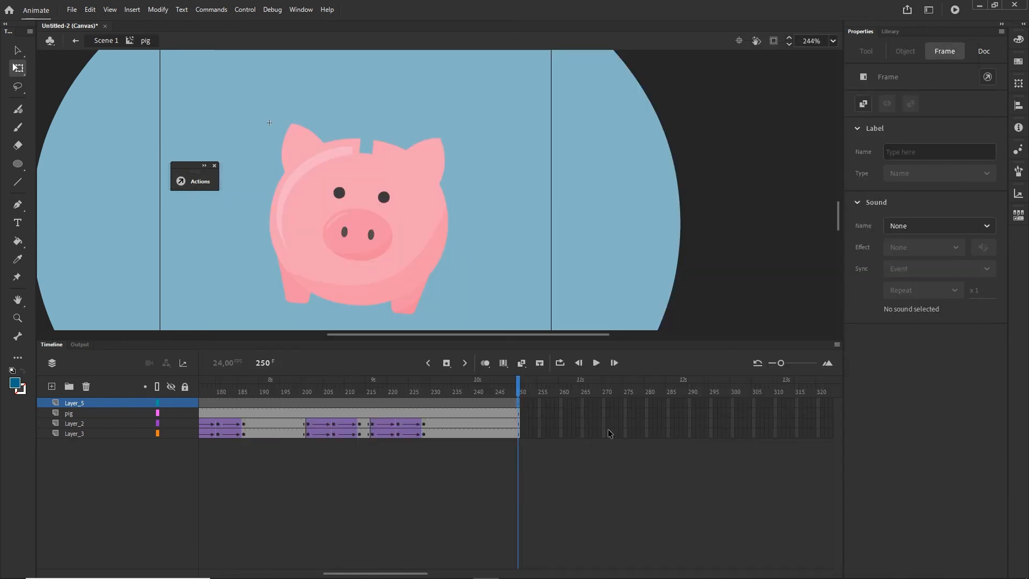
Step: Move the script keyframe on the pig symbol's top layer from the first frame to frame 250
click(509, 391)
click(442, 496)
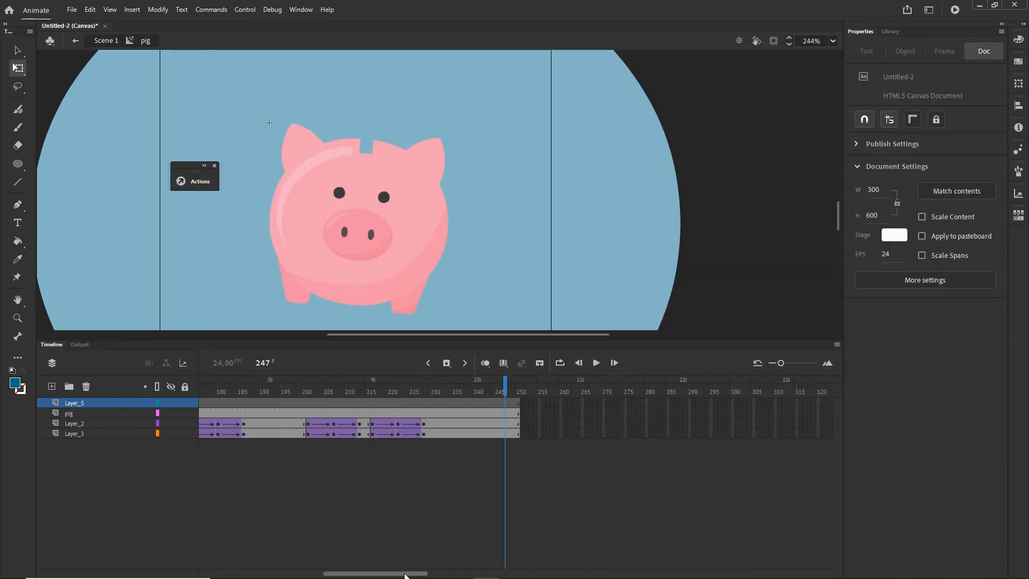
drag(406, 573, 214, 559)
click(201, 402)
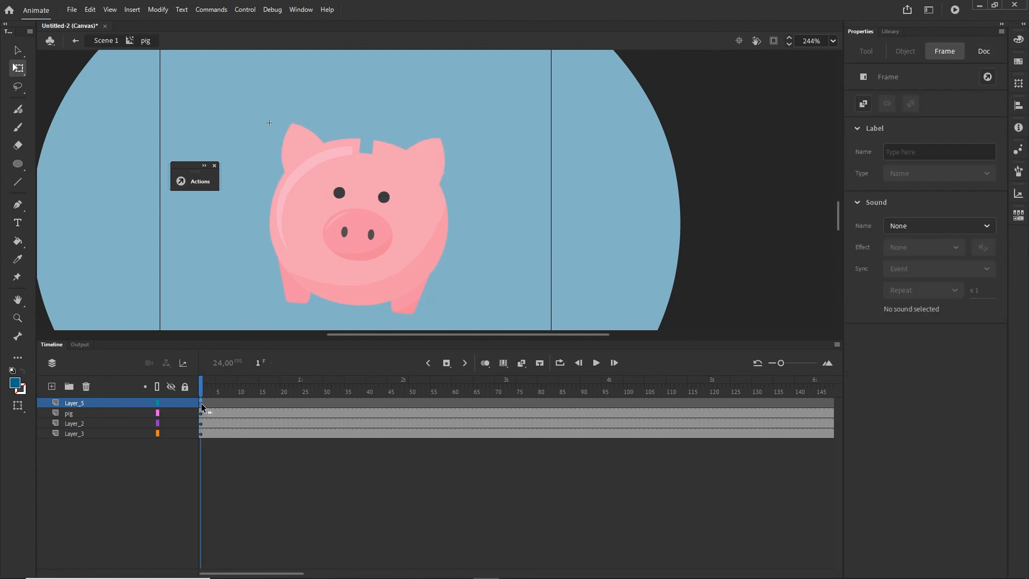
mouse_move(815, 400)
mouse_down()
mouse_move(841, 399)
mouse_move(828, 399)
mouse_up()
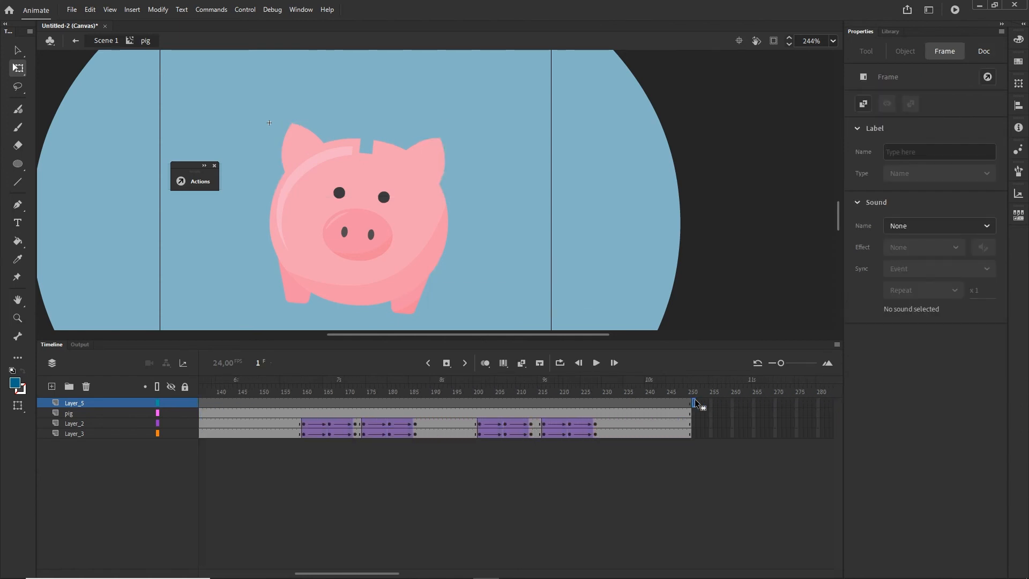
drag(689, 401, 659, 387)
click(709, 440)
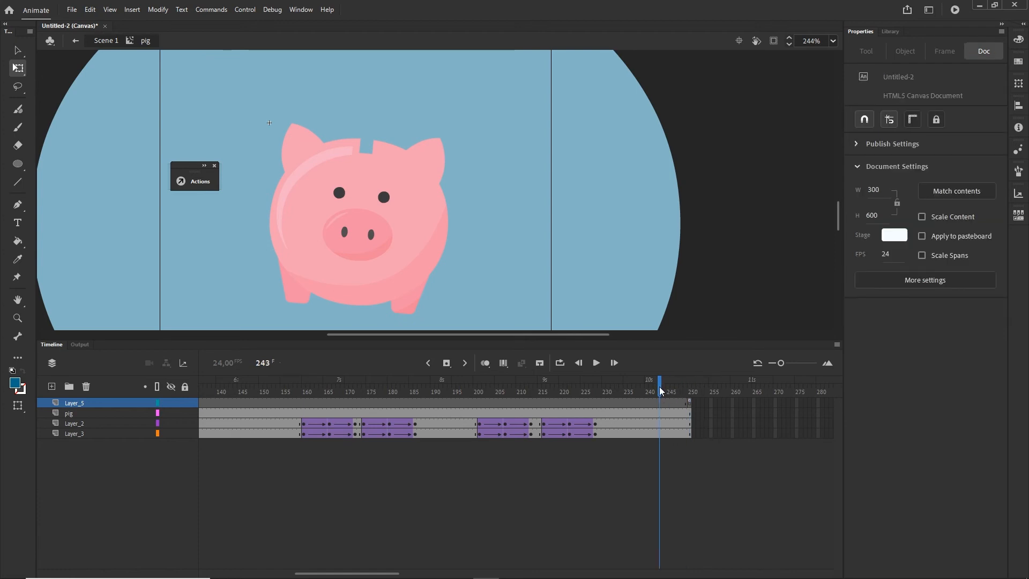
Step: Test the banner in the browser and look through the forum thread "Loop Animate CC timeline X times and stop" for loop code
key(ctrl+Return)
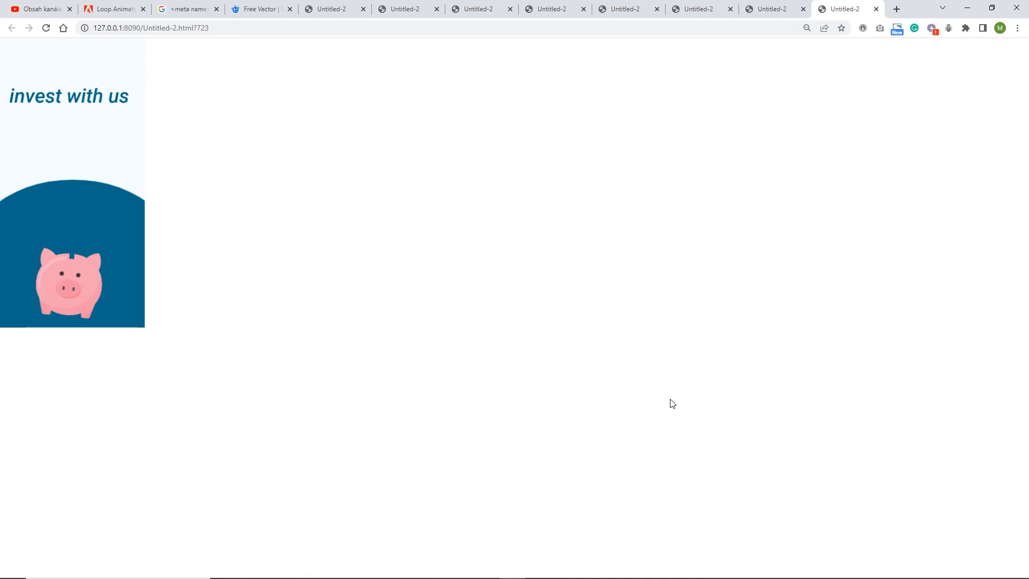
click(119, 9)
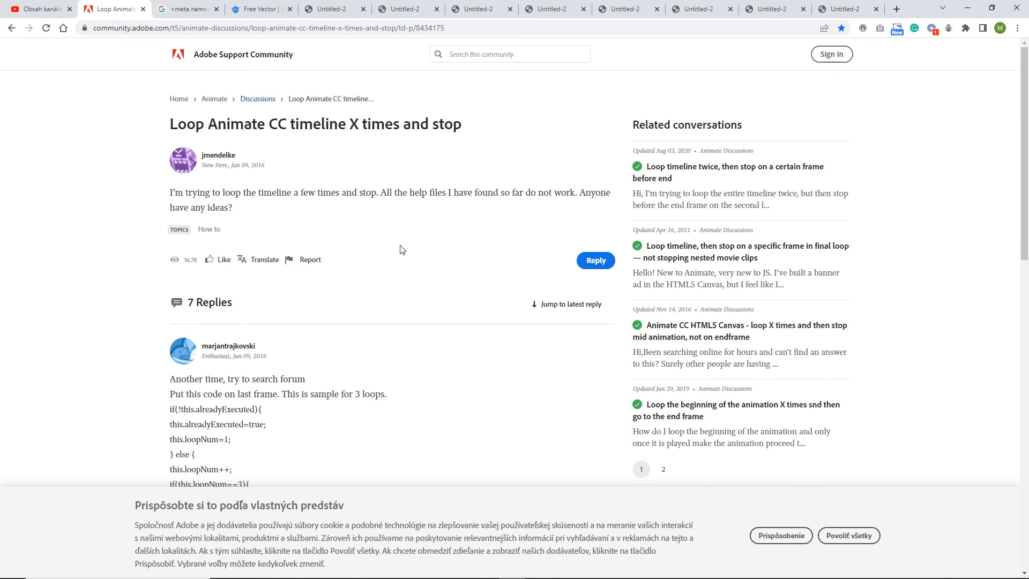
scroll(400, 249, down, 10)
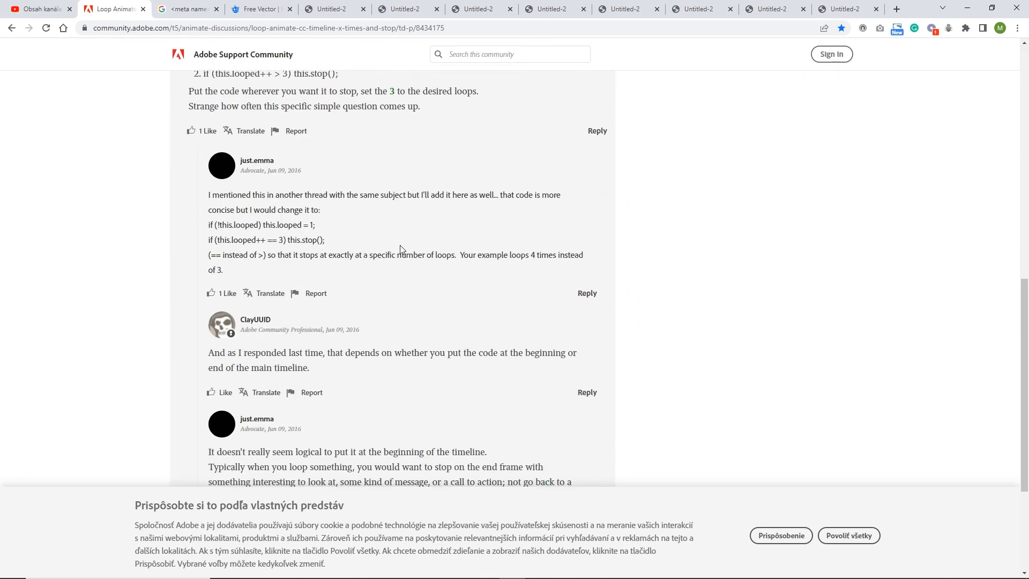
scroll(401, 250, up, 4)
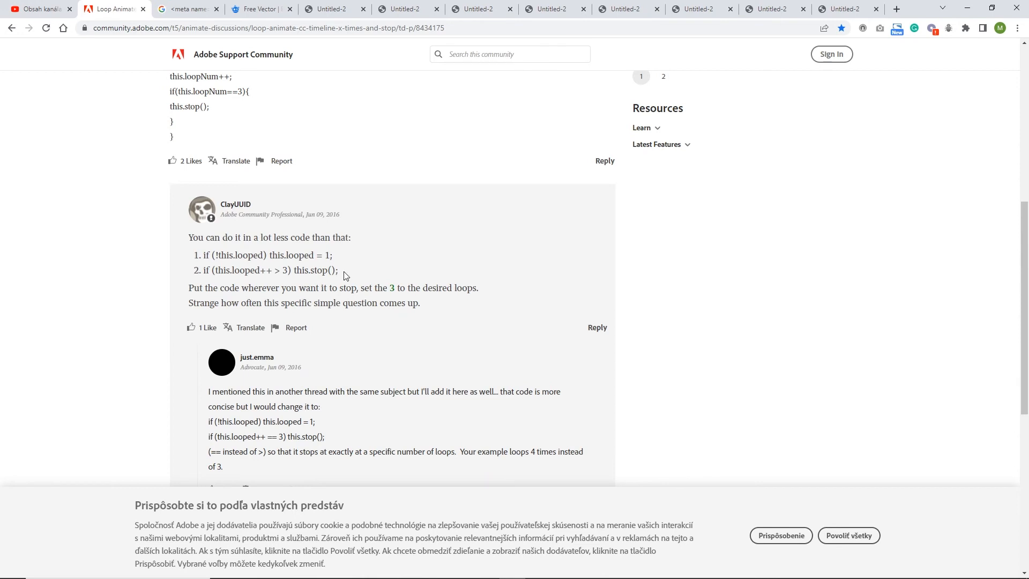
Step: Copy the two-line loop code with "this.looped++ == 3" from the thread and switch back to the timeline in Animate
drag(344, 272, 202, 255)
drag(330, 436, 208, 428)
key(ctrl+c)
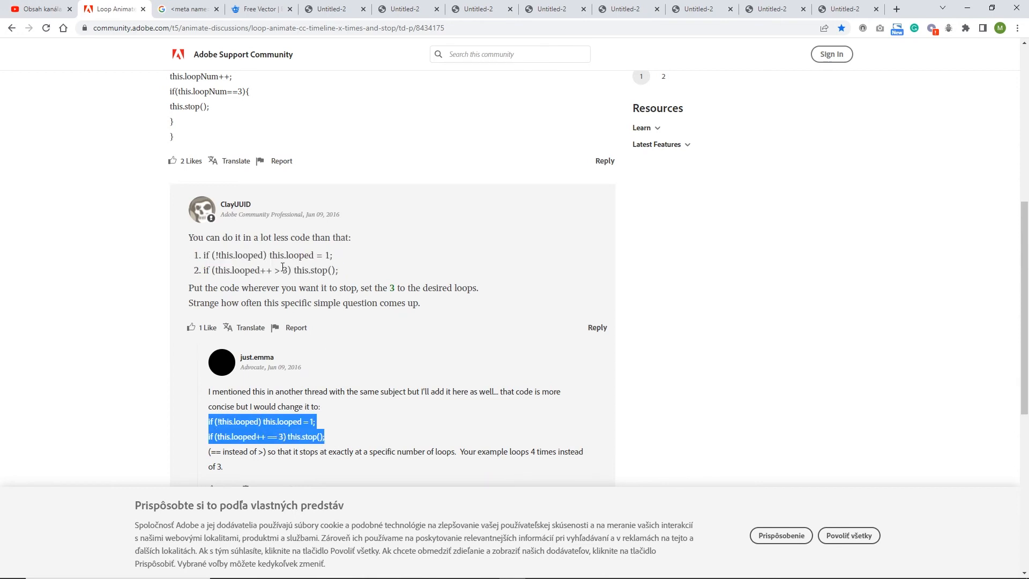
drag(275, 271, 281, 271)
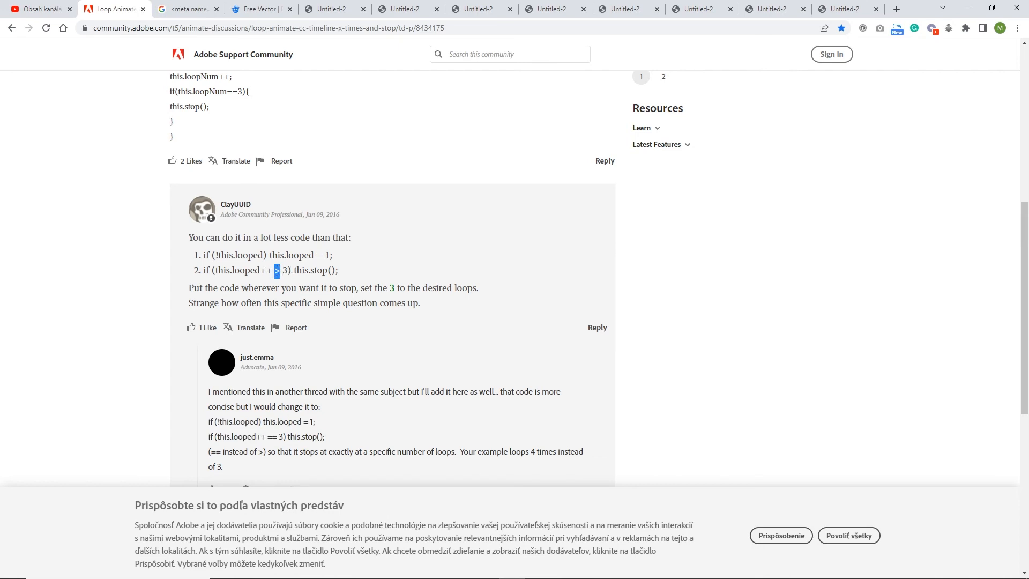
drag(280, 437, 213, 423)
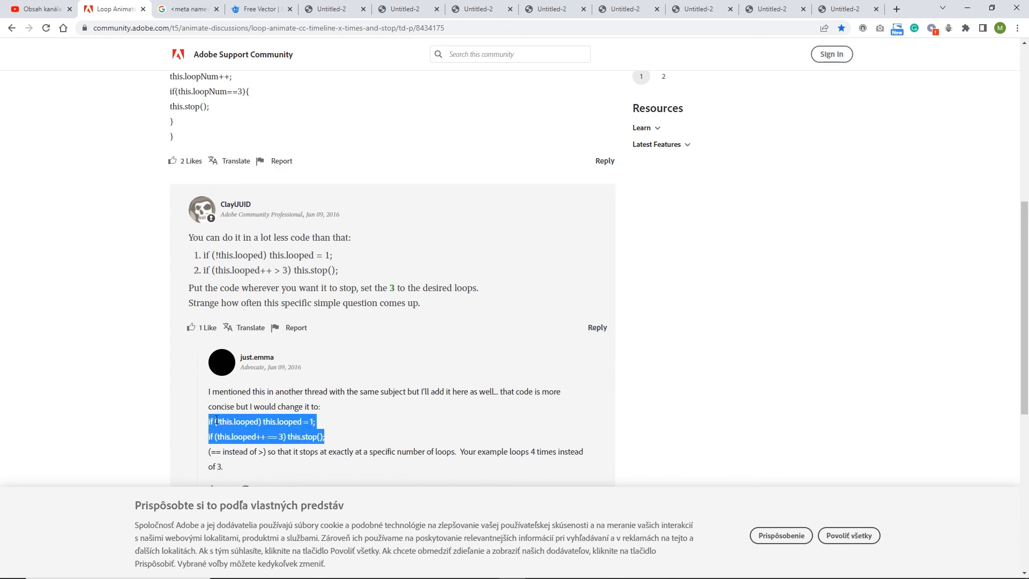
mouse_move(429, 574)
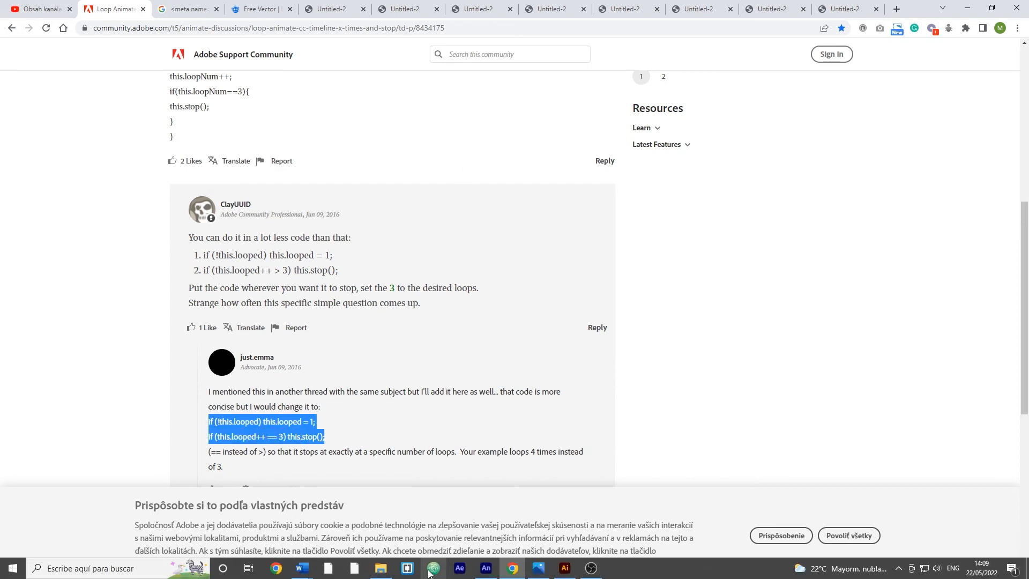
click(486, 569)
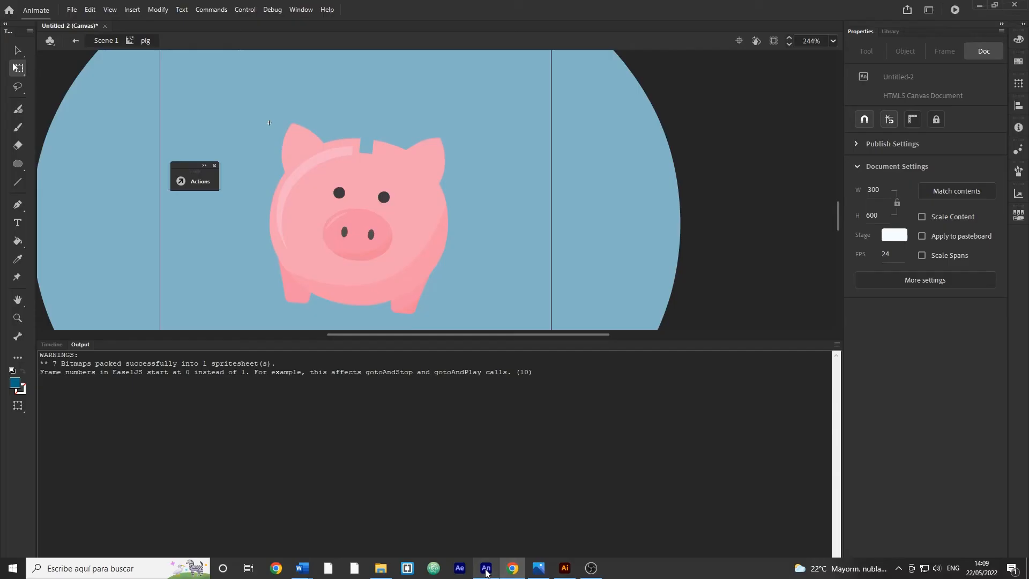
key(ctrl+alt+t)
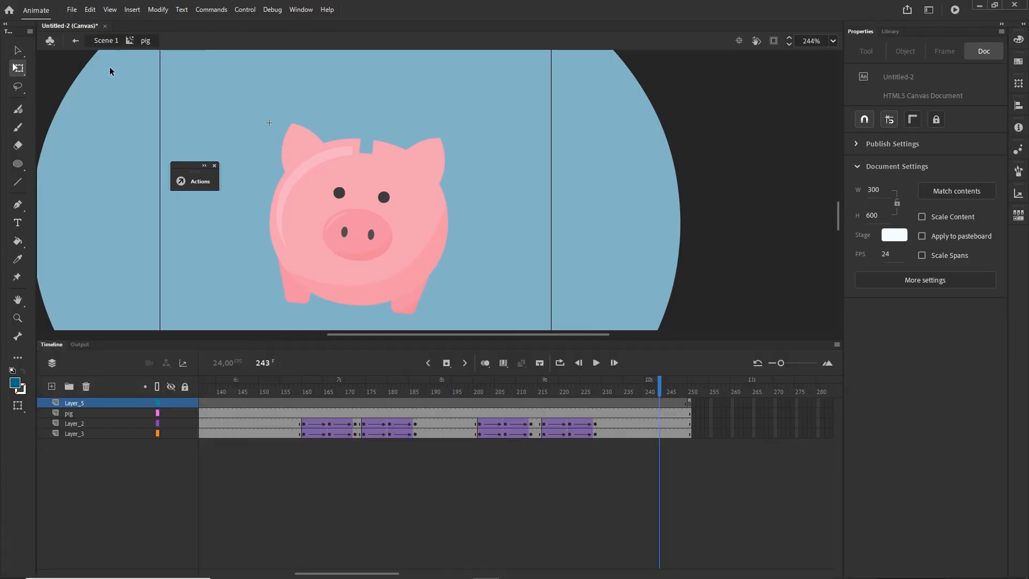
Step: Replace the frame 250 action on Scene 1's Layer_12 with the copied two-line loop code and set its loop limit to 2
double_click(109, 70)
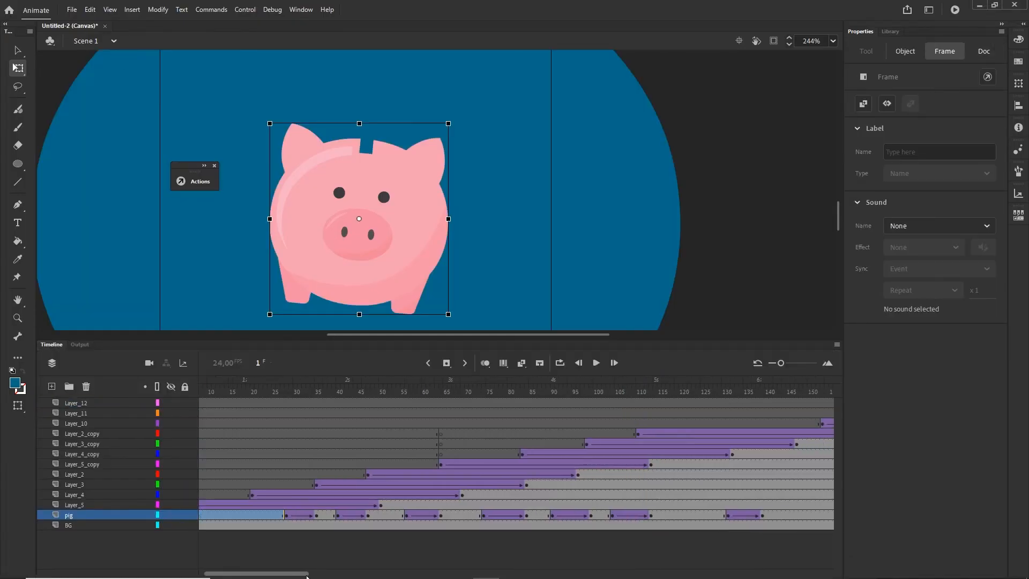
drag(294, 573, 400, 573)
click(625, 403)
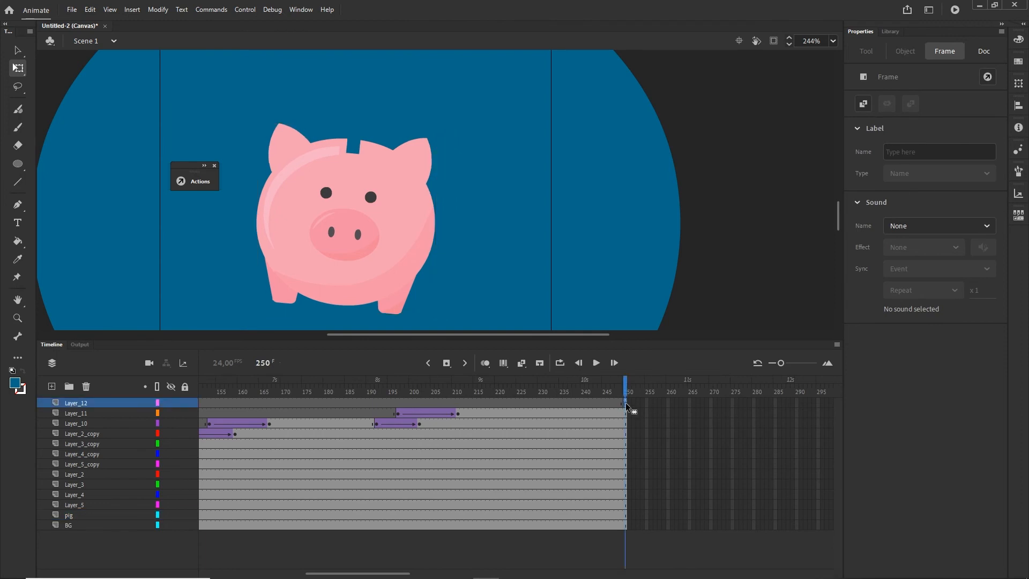
right_click(625, 403)
click(650, 396)
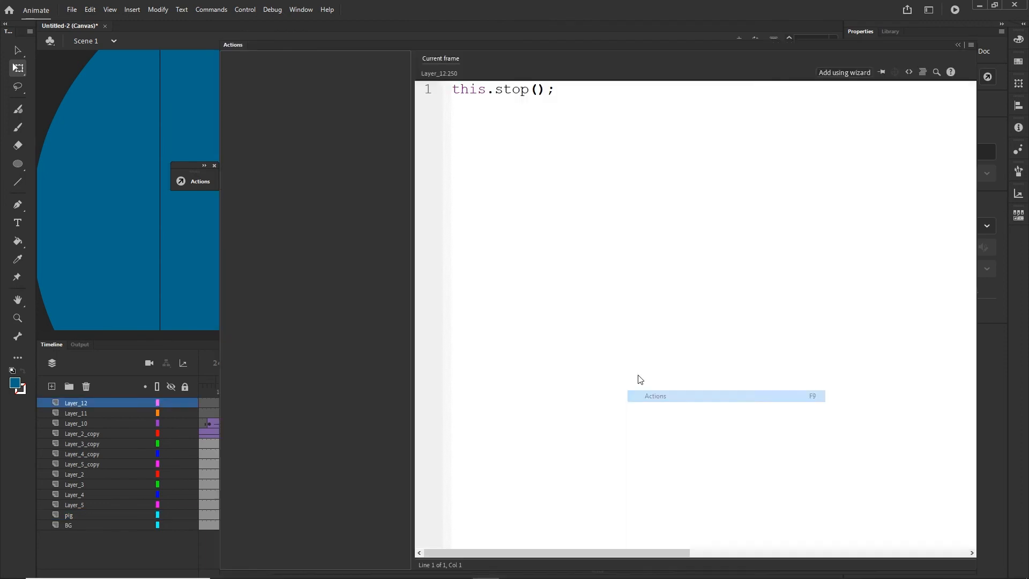
key(ctrl+v)
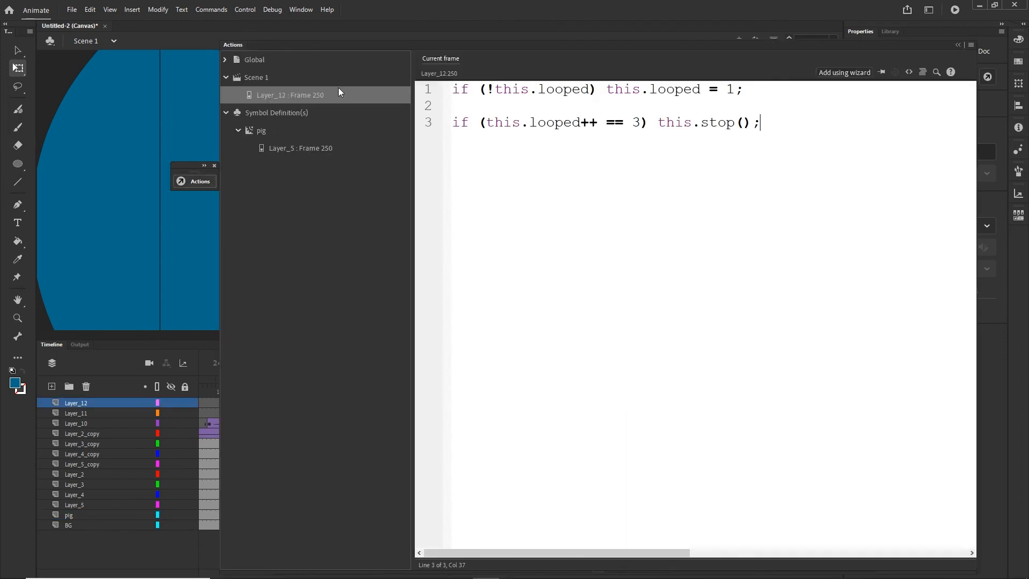
double_click(635, 125)
key(BackSpace)
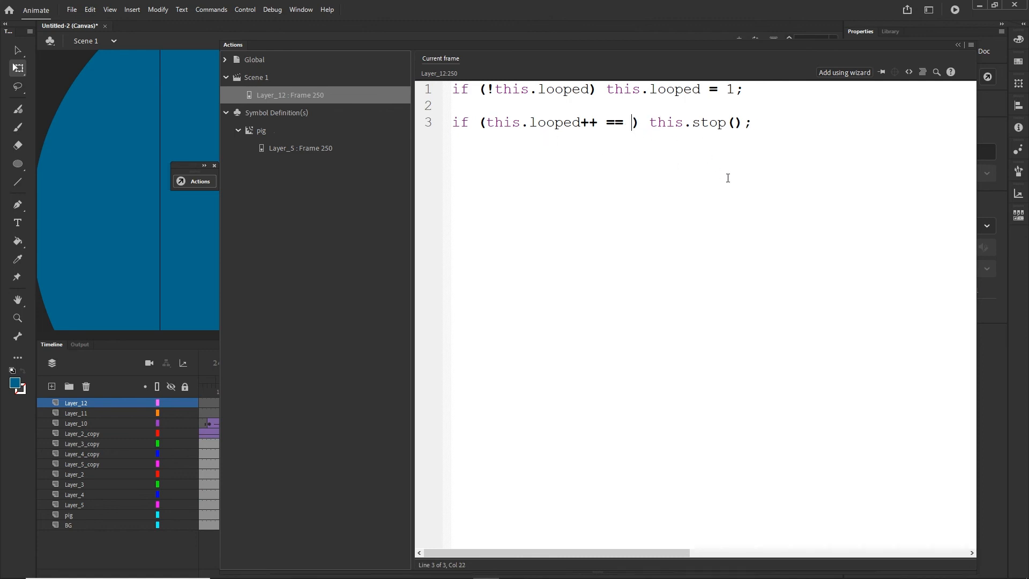
text(2)
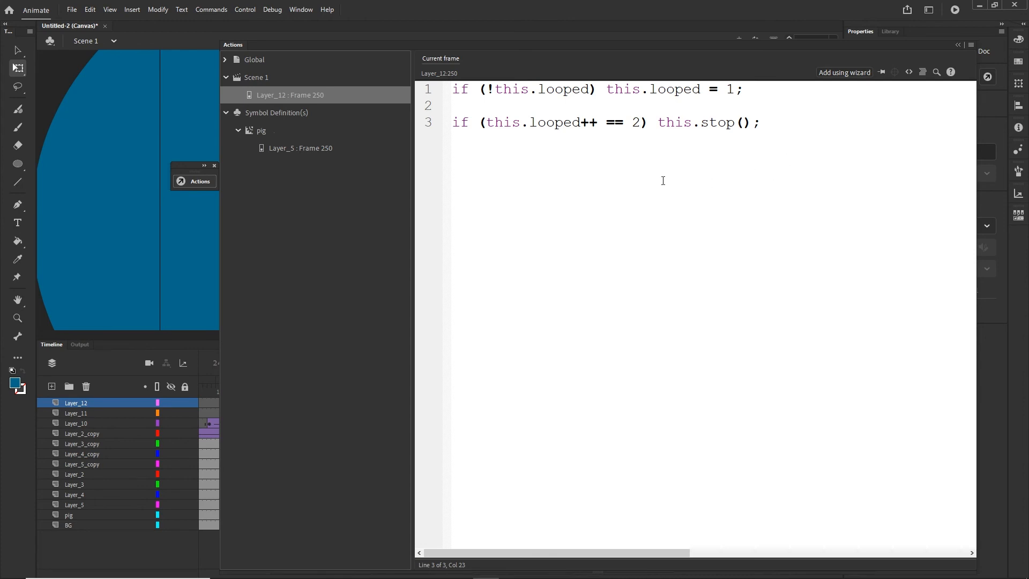
click(955, 45)
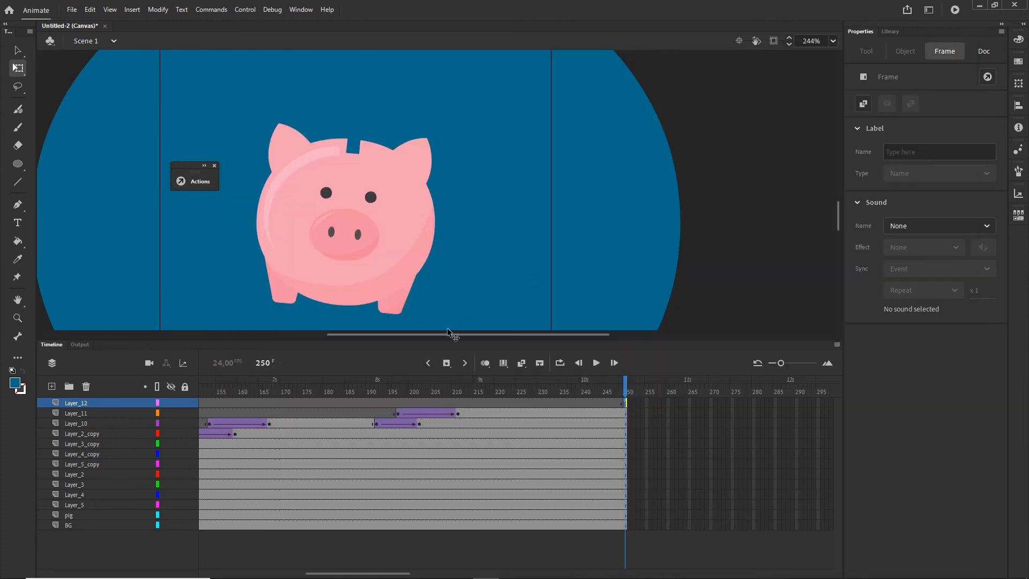
Step: Inside the pig symbol, replace Layer_5's frame 250 action with the loop code limited to 2 loops, and return to Scene 1
scroll(205, 514, left, 10)
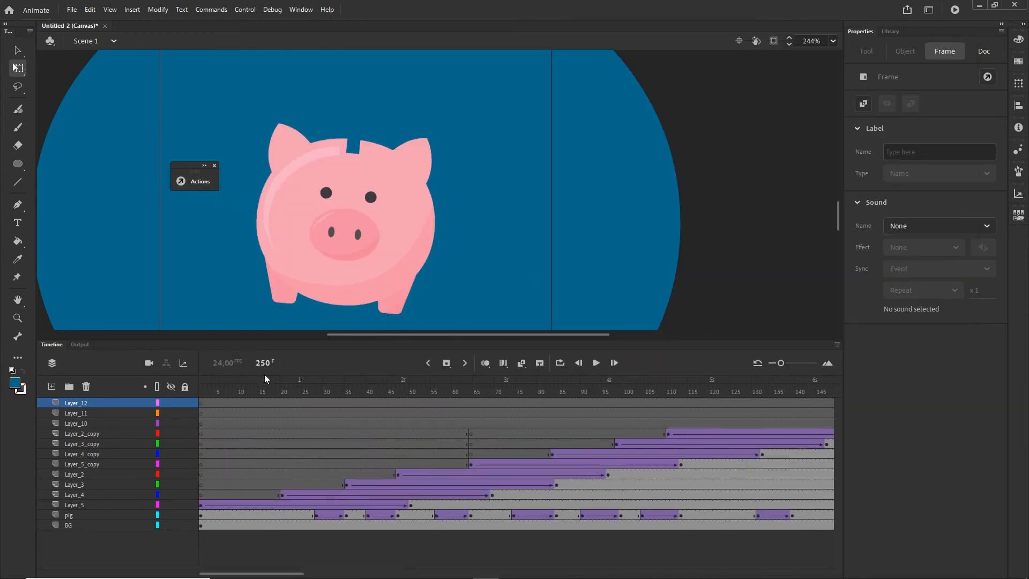
drag(241, 383, 149, 387)
double_click(384, 239)
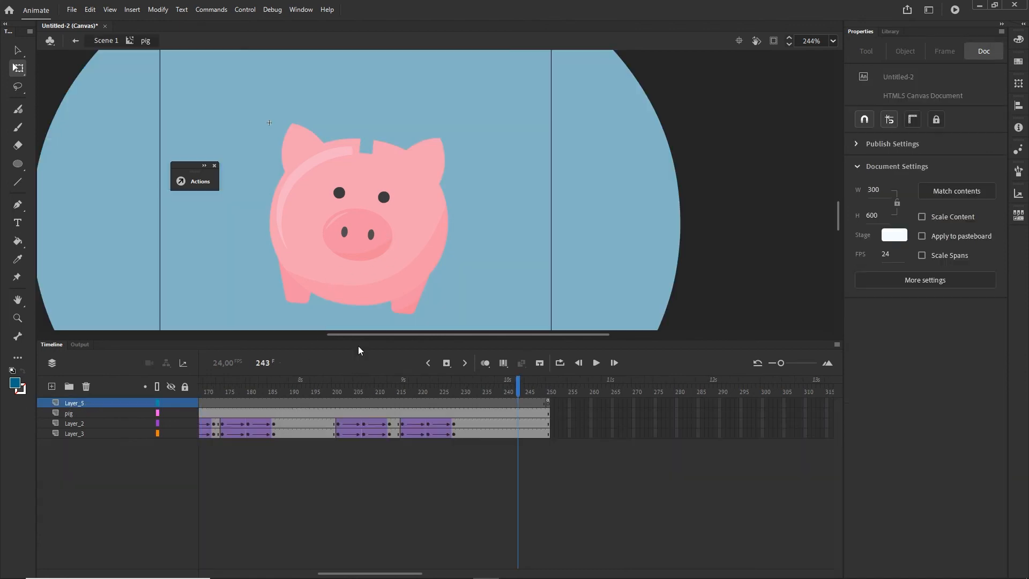
right_click(550, 406)
click(568, 395)
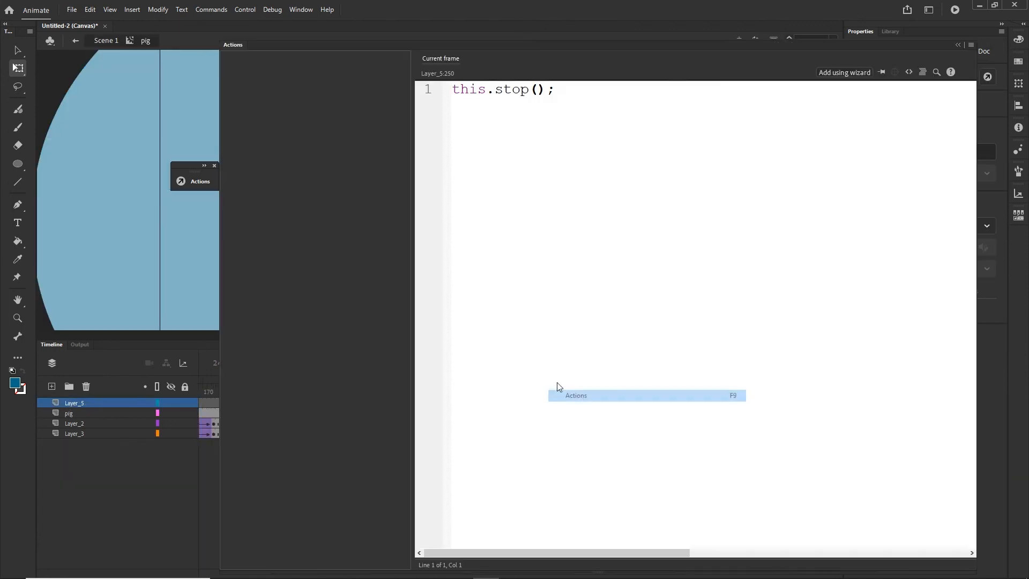
text(if (!this.looped) this.looped = 1;  if (this.looped++ == 3) this.stop();)
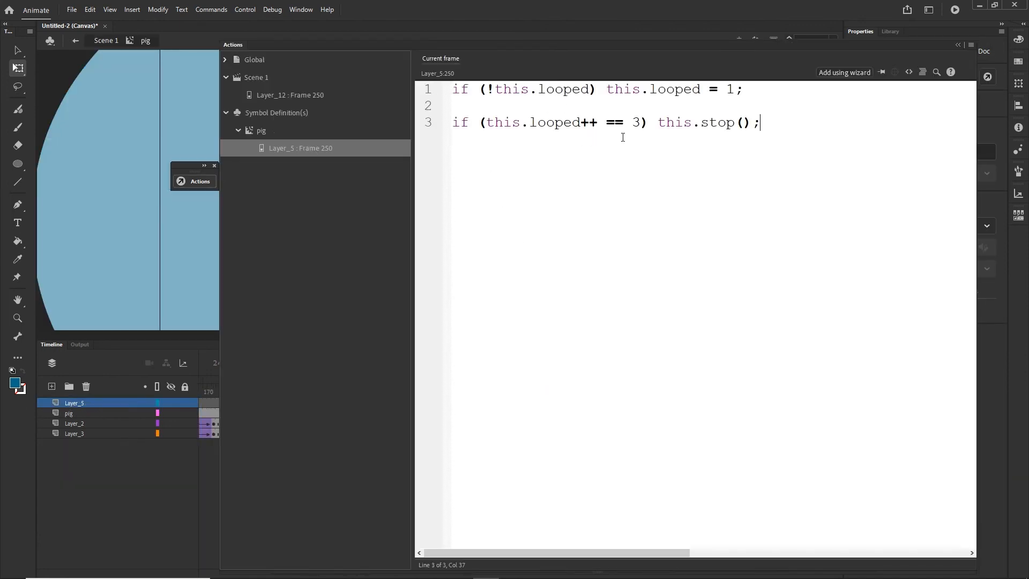
key(BackSpace)
text(2)
click(958, 45)
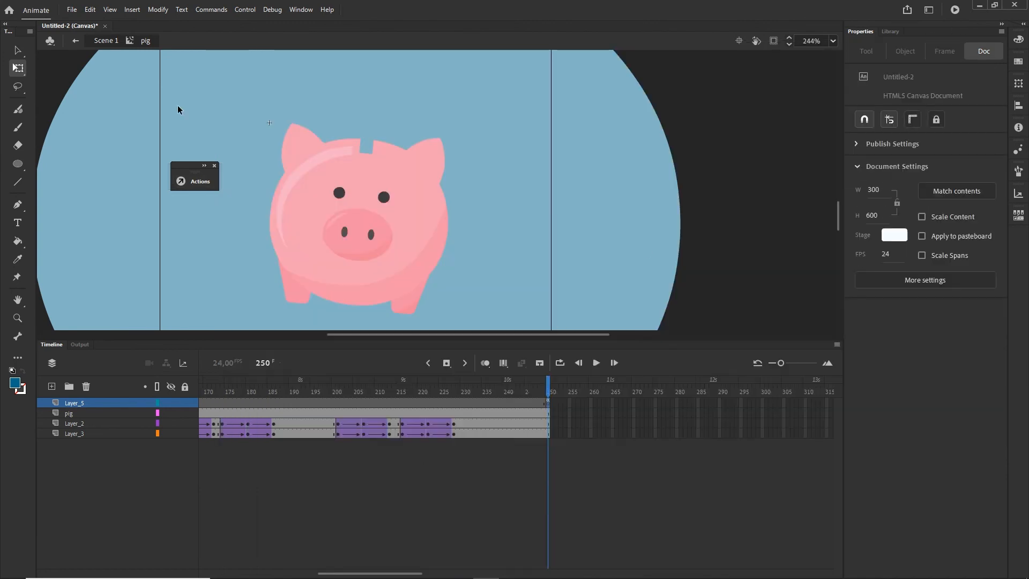
click(106, 41)
click(428, 539)
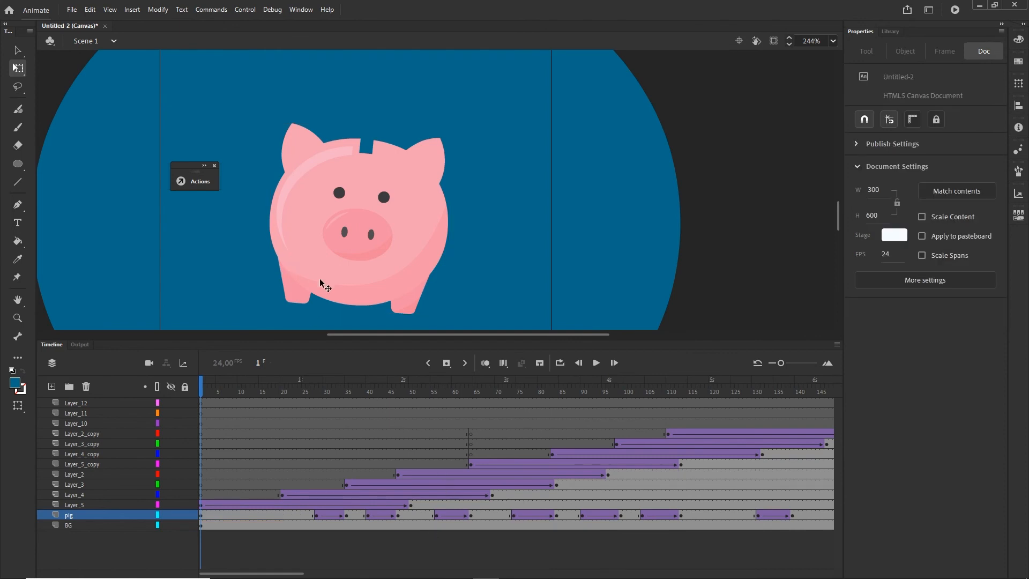
Step: Start saving the document and create a new folder named animate in the "24 money pig animation" tutorial folder
key(ctrl+s)
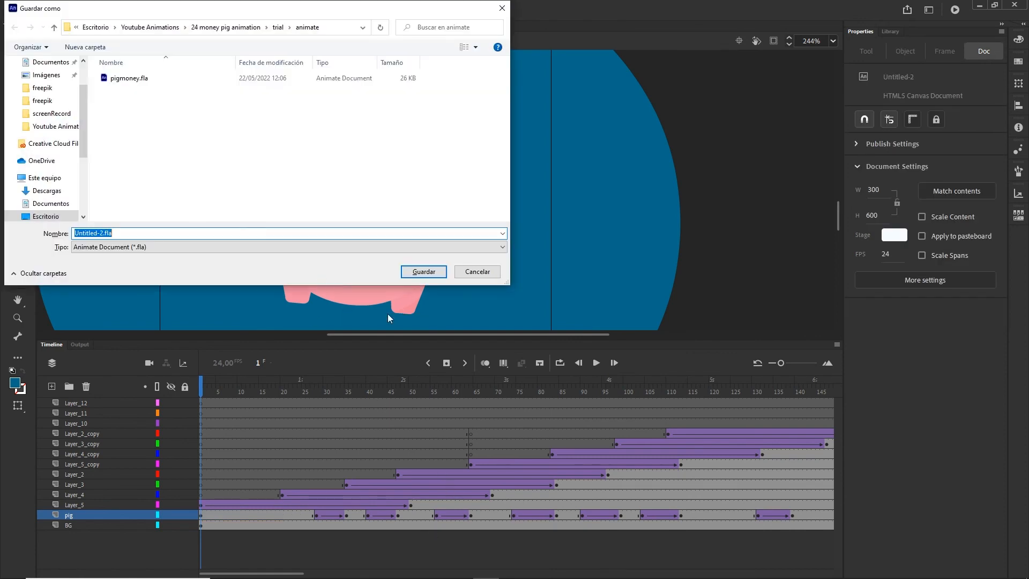
click(225, 27)
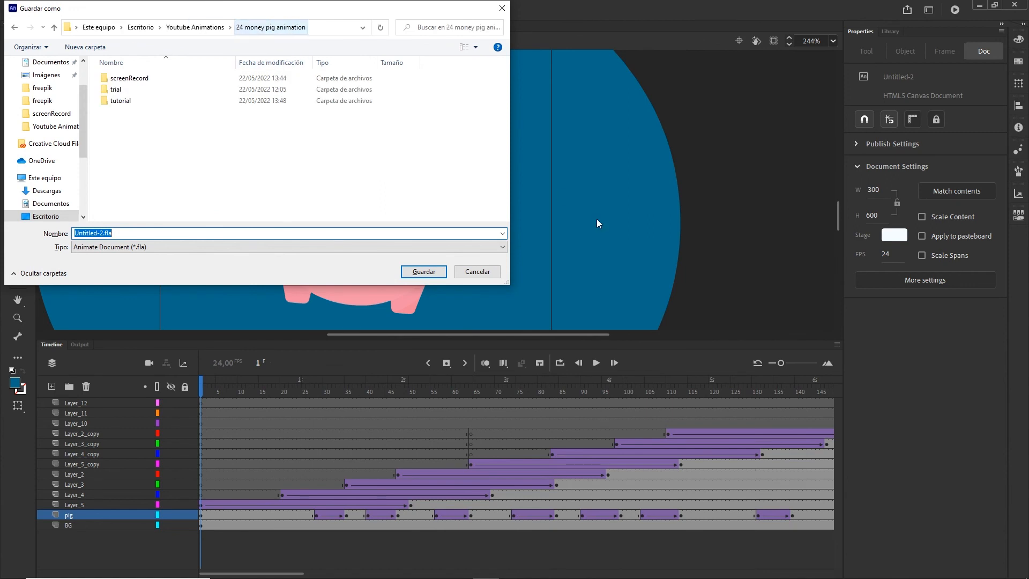
double_click(122, 102)
right_click(126, 141)
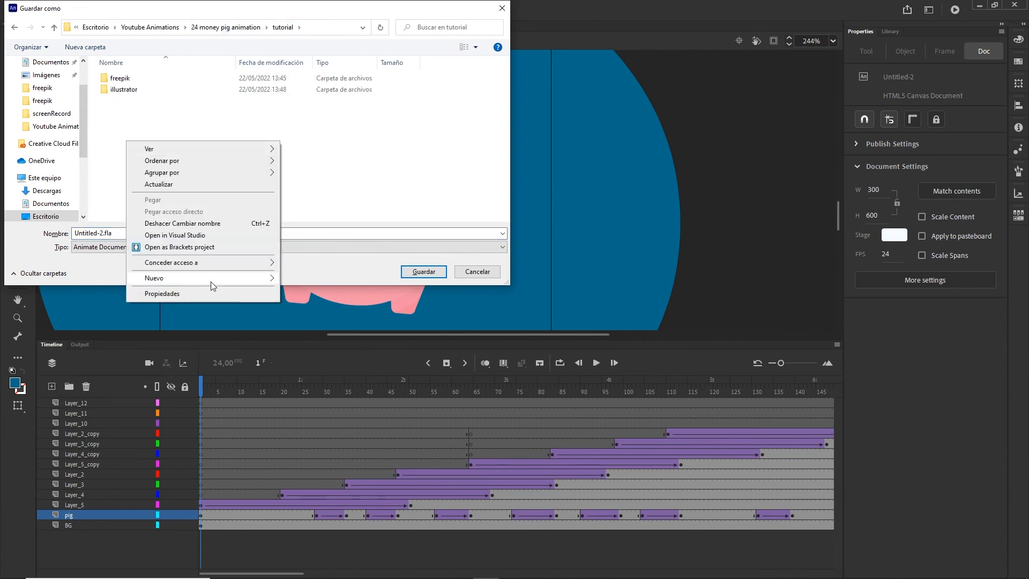
mouse_move(220, 277)
click(333, 280)
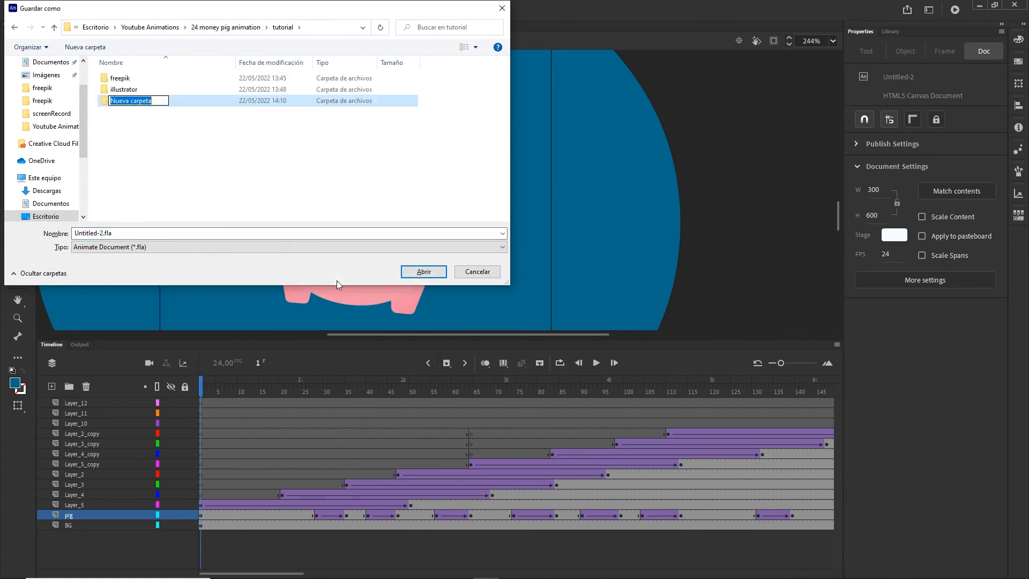
text(animate)
click(131, 108)
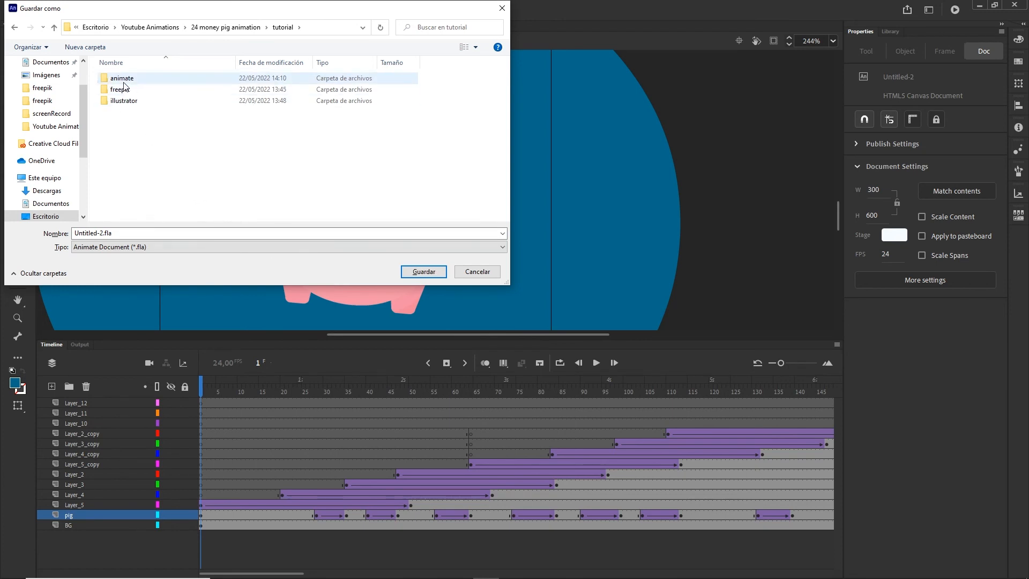
Step: Save the document as pigMoney inside the new animate folder
double_click(124, 80)
double_click(140, 234)
text(p)
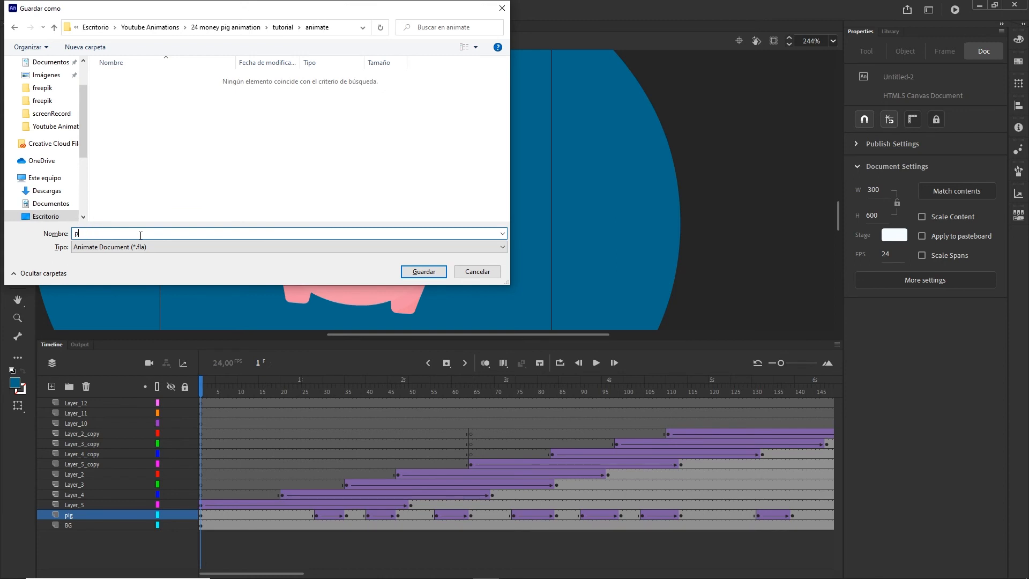
text(igMoney)
click(434, 272)
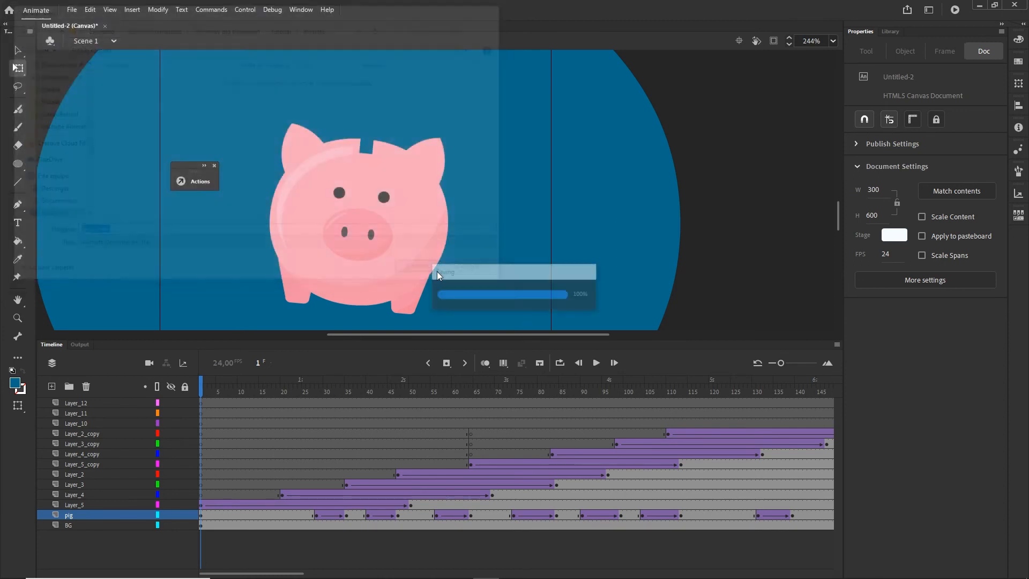
Step: Switch to File Explorer to view the tutorial's animate folder, minimize it, and test the banner in the browser
click(381, 568)
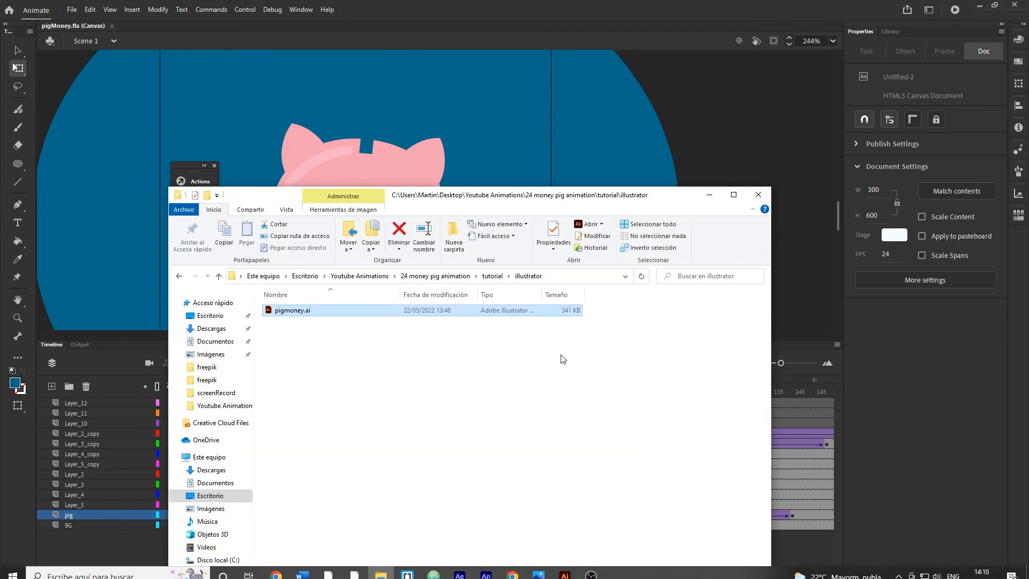
click(491, 275)
double_click(287, 311)
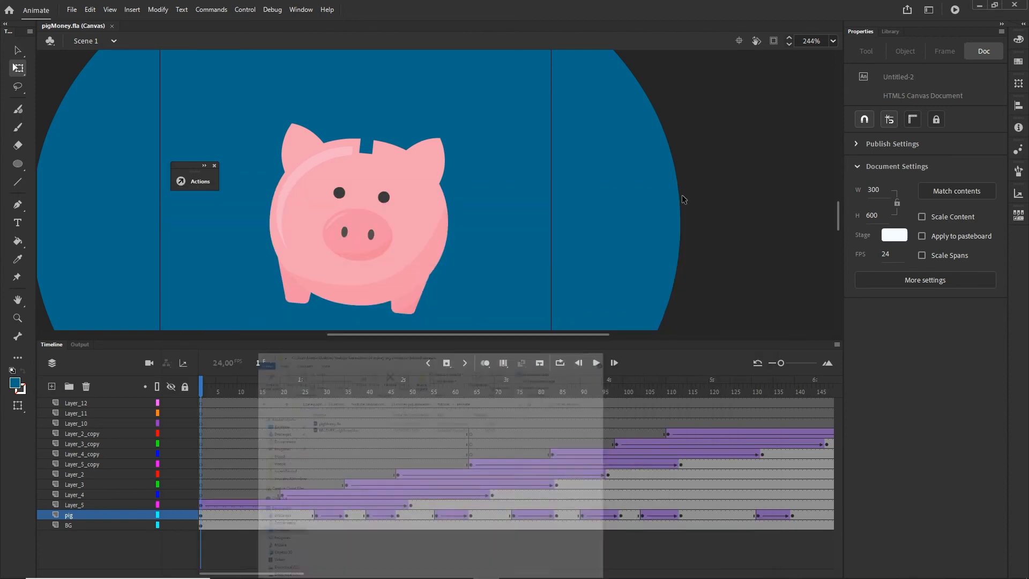
click(709, 194)
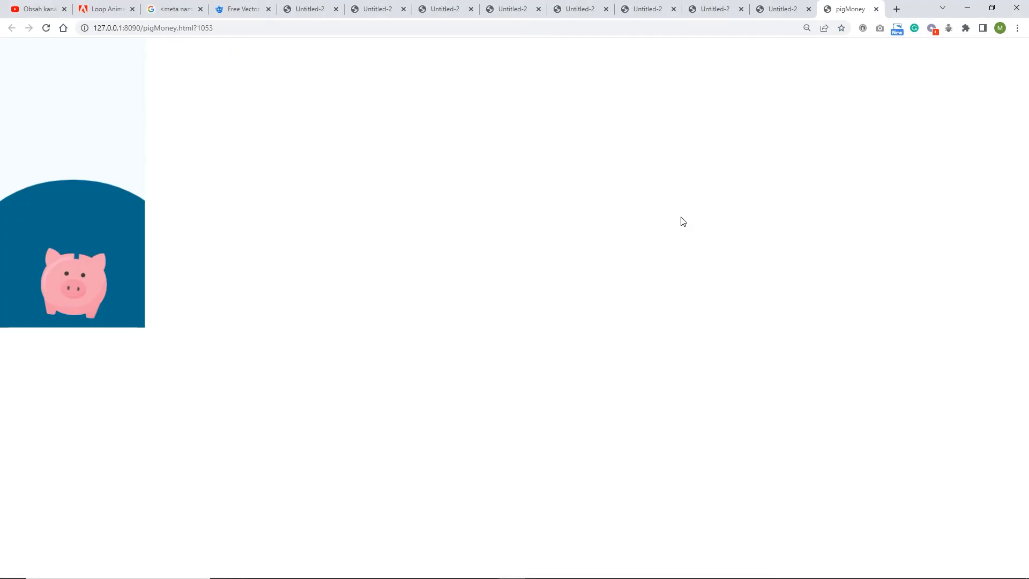
Step: Delete pigMoney.js, pigMoney.html and the images folder from the animate folder in File Explorer
click(380, 574)
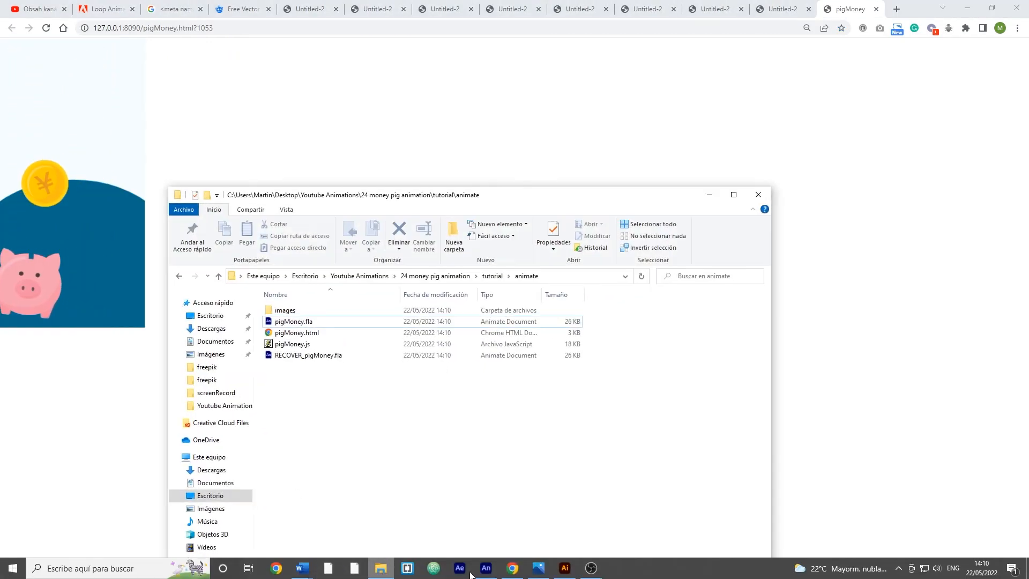
click(298, 343)
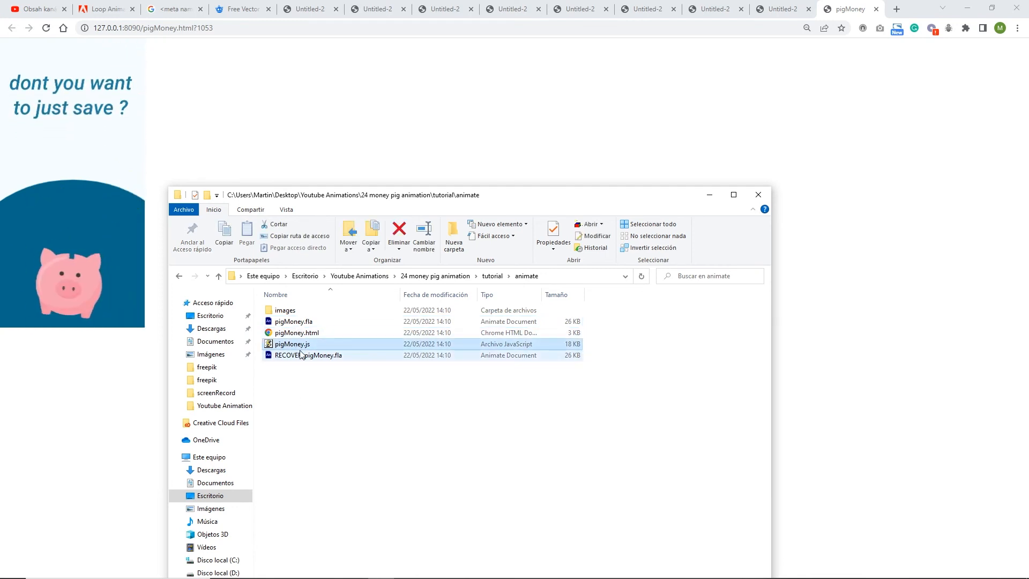
key(Delete)
click(303, 333)
key(Delete)
click(292, 311)
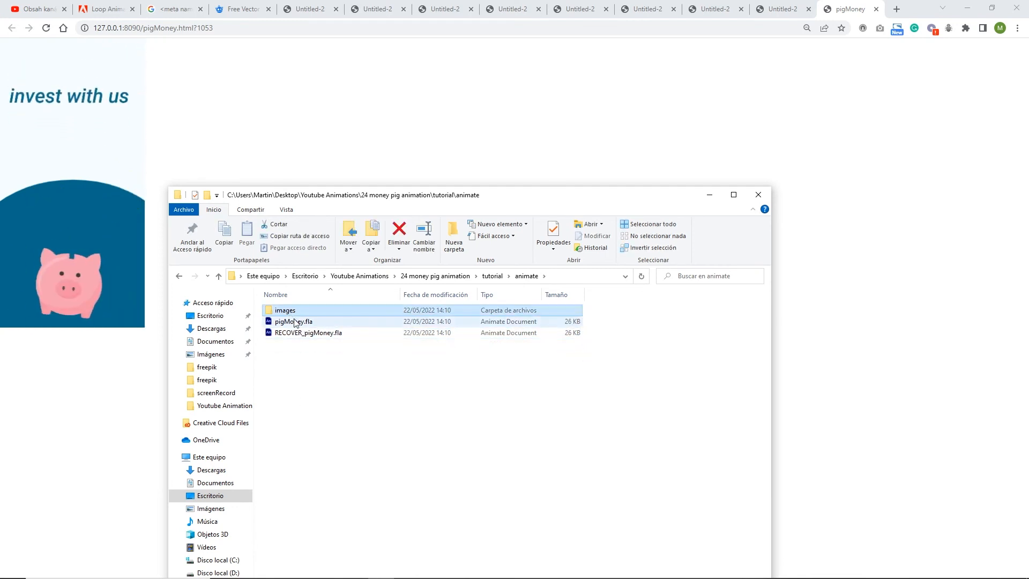
key(Delete)
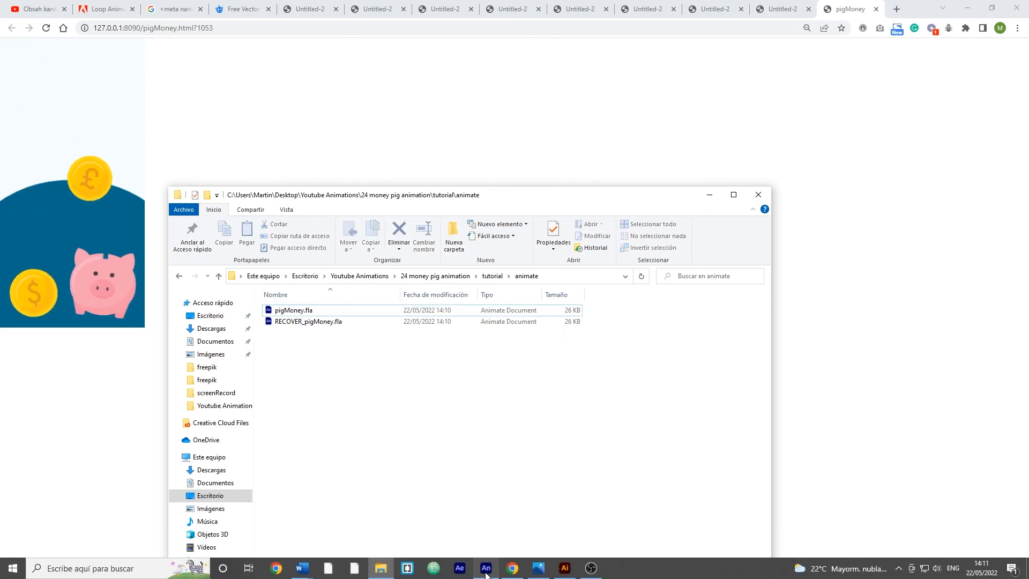
Step: Switch back to Animate and open the publish settings' output destination chooser
click(486, 567)
click(71, 9)
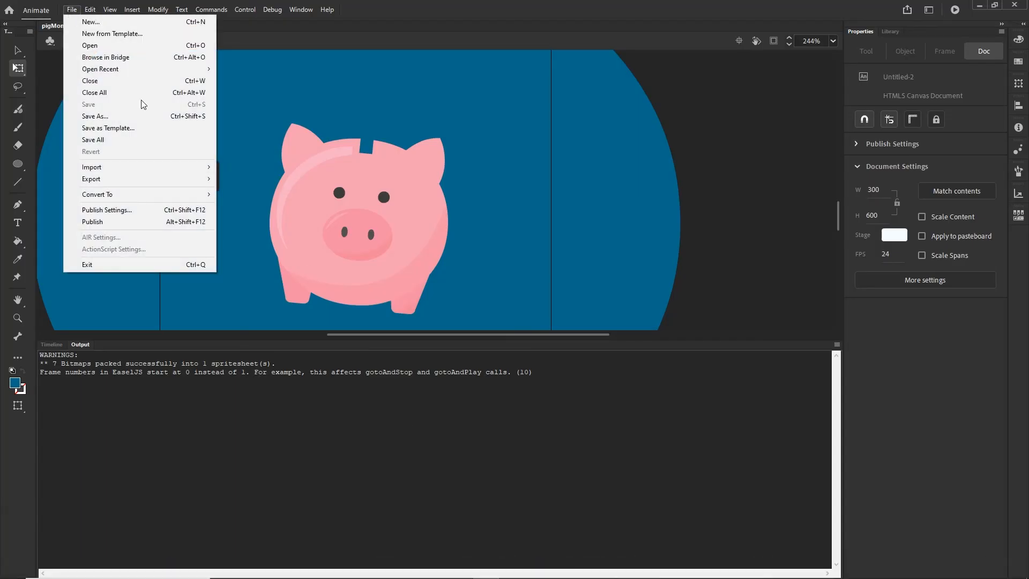
click(107, 213)
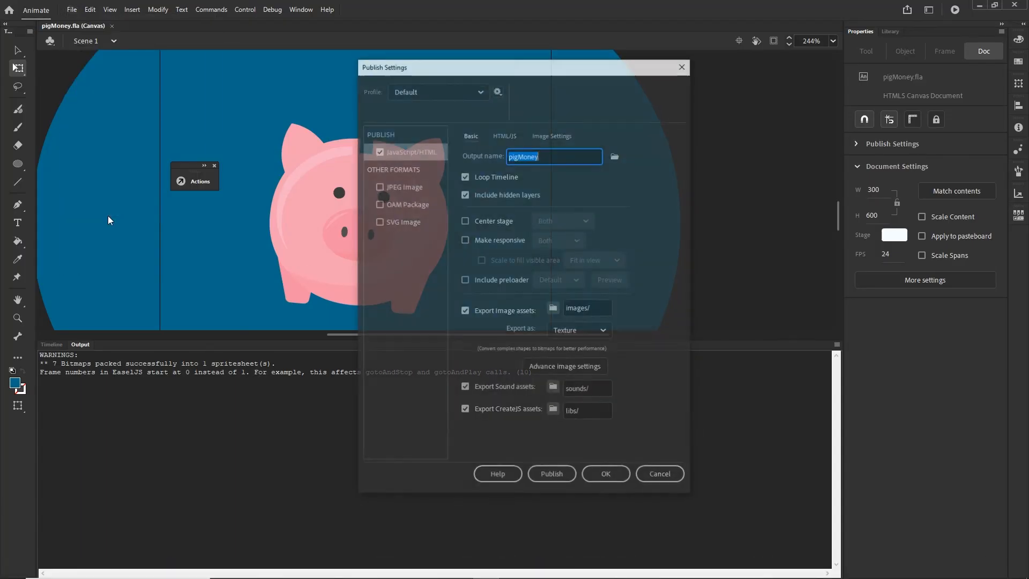
click(617, 155)
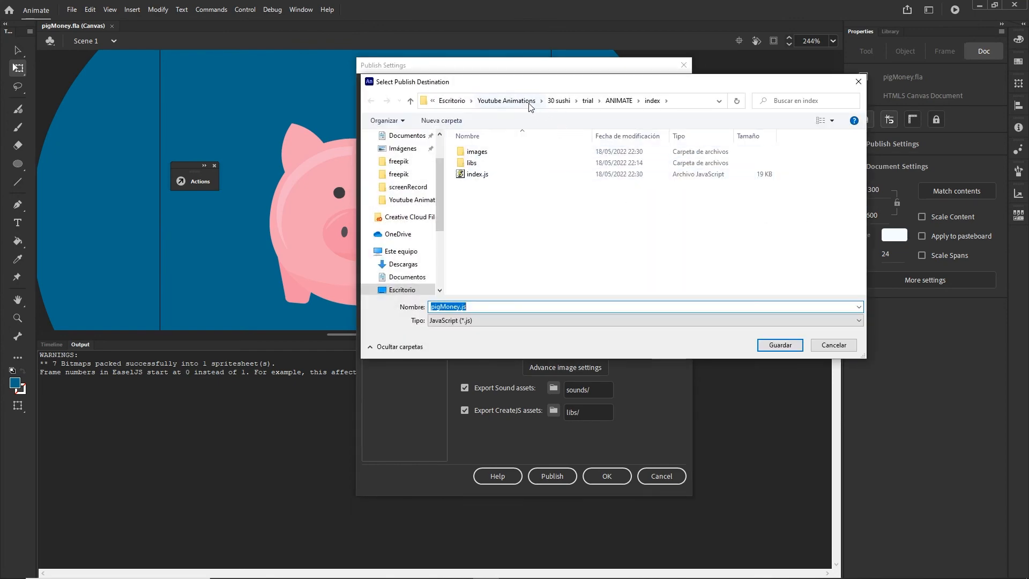
Step: Browse to the 24 money pig animation project's tutorial/animate folder and create a new folder named index there
click(529, 104)
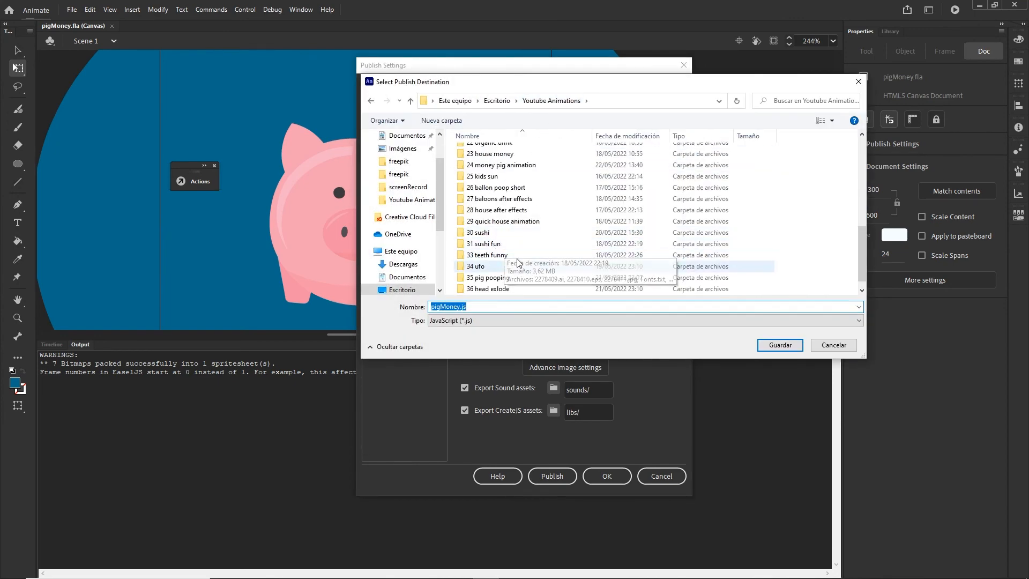
scroll(517, 263, down, 5)
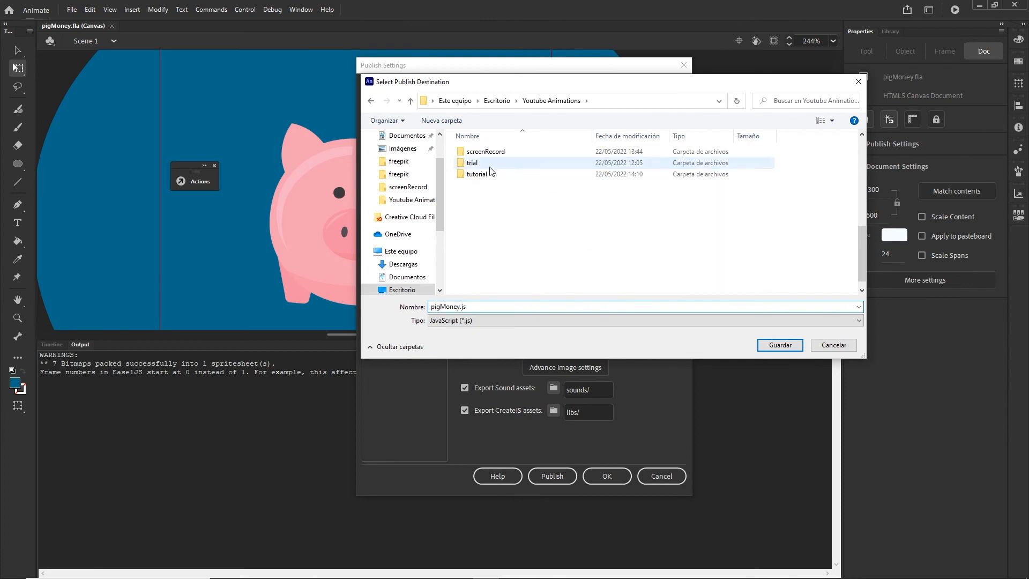
double_click(542, 172)
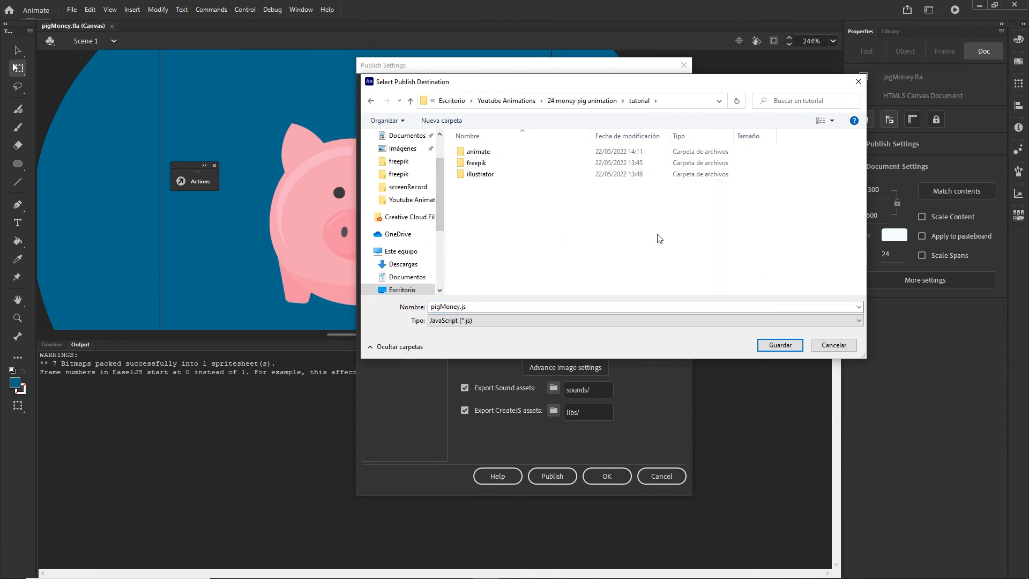
click(481, 153)
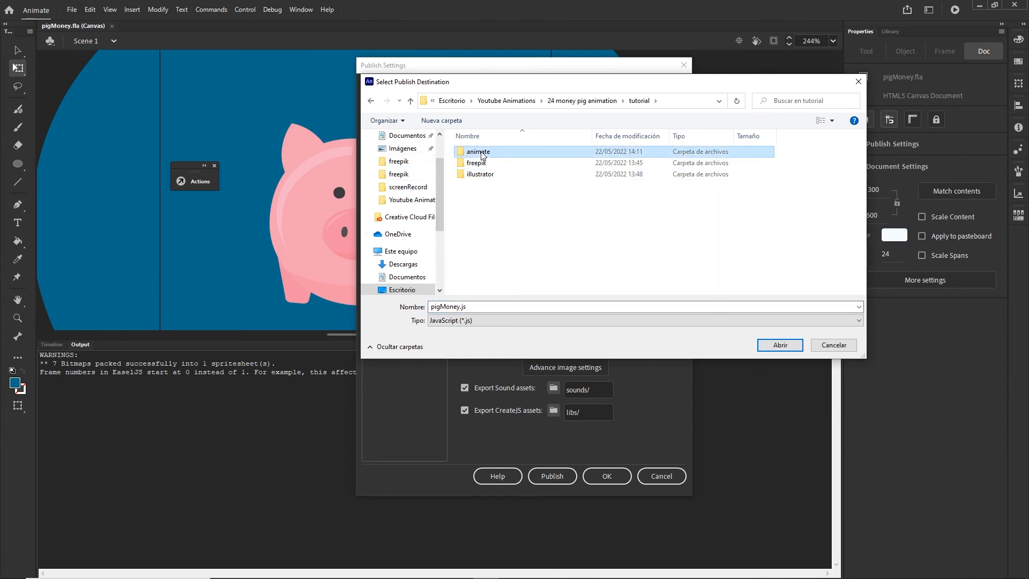
double_click(481, 153)
right_click(482, 176)
mouse_move(573, 312)
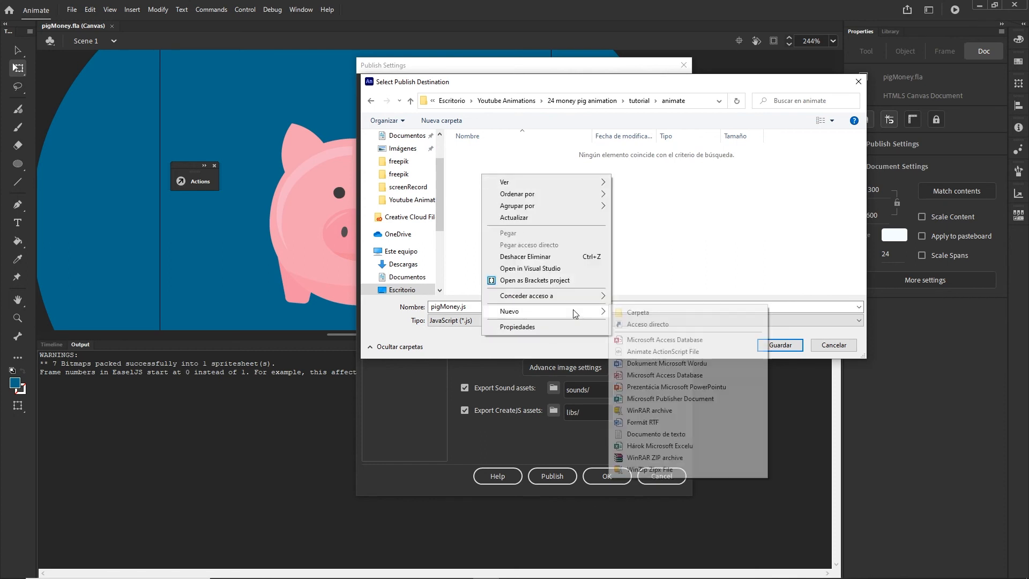
click(644, 312)
text(index)
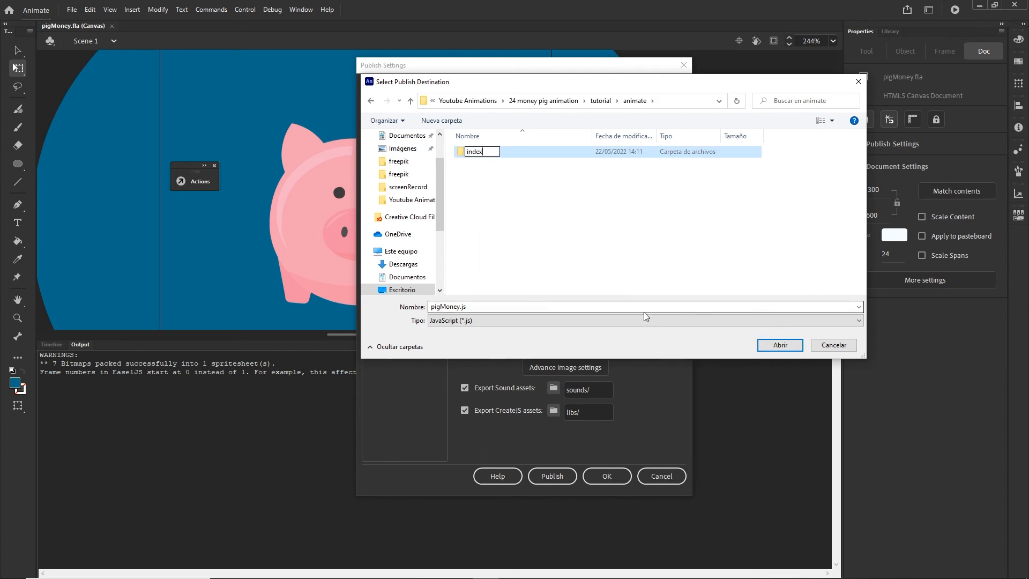
click(522, 200)
Step: Set the publish output to a file named index inside the new index folder, and publish the banner
click(479, 152)
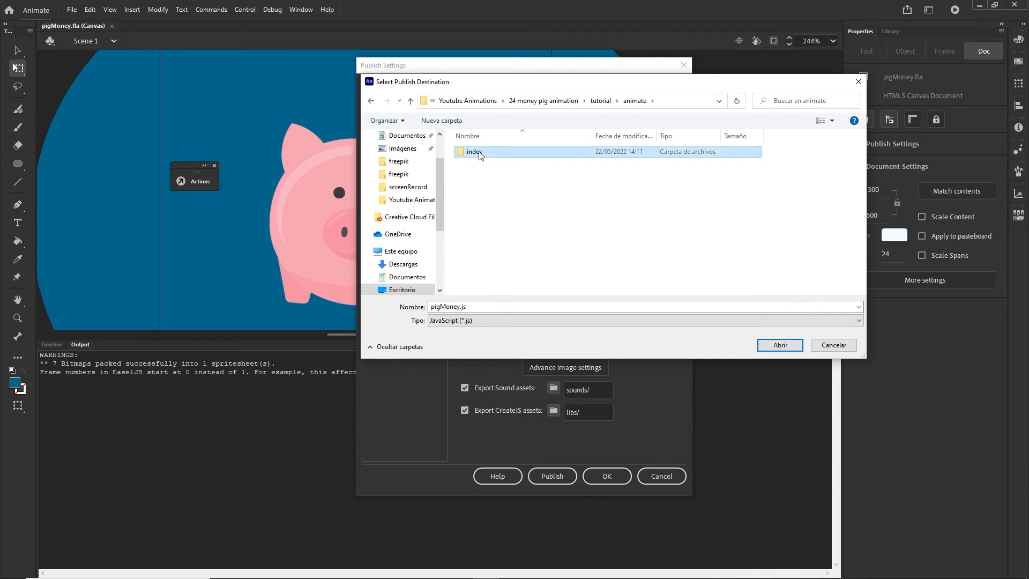
double_click(480, 152)
click(525, 306)
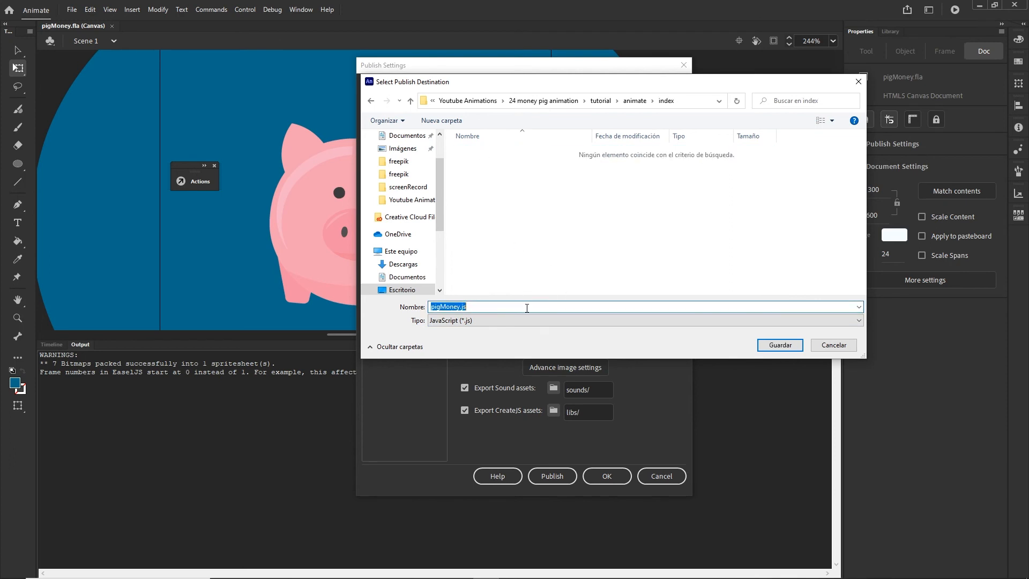
text(index)
click(780, 351)
click(606, 476)
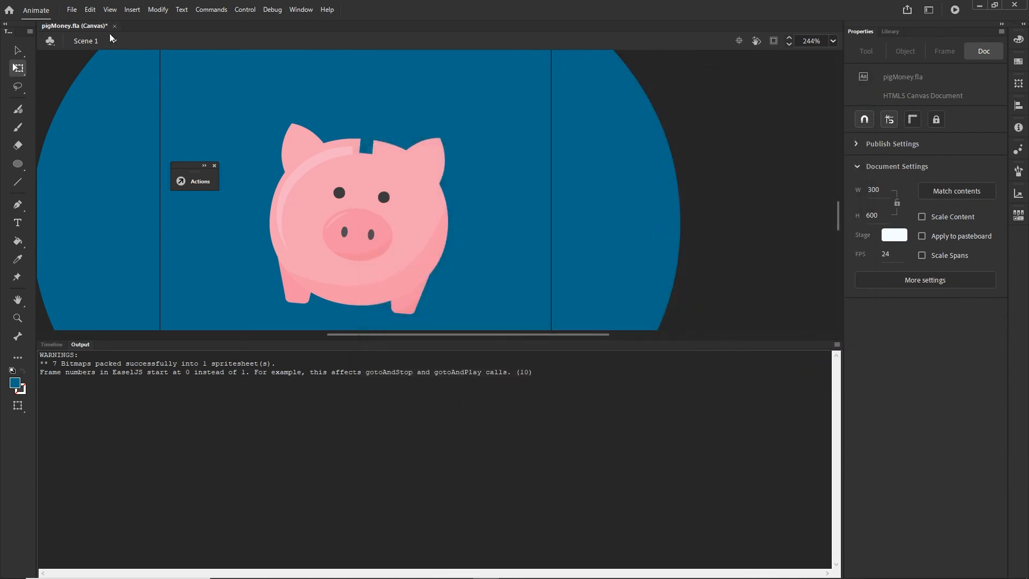
click(72, 10)
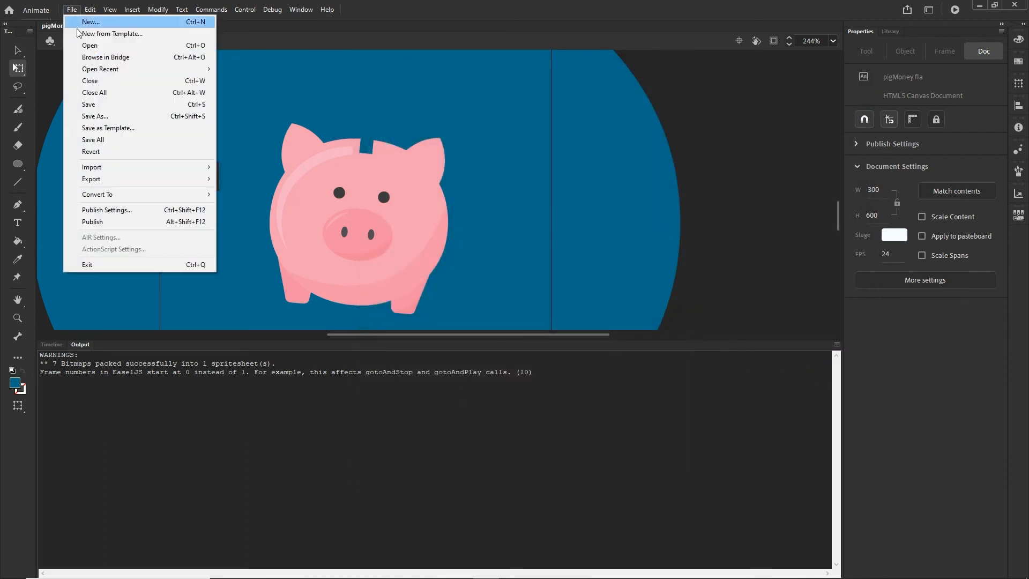
click(97, 222)
Step: Switch to File Explorer, examine the published files in the index folder and its images subfolder, and minimize the window
click(381, 574)
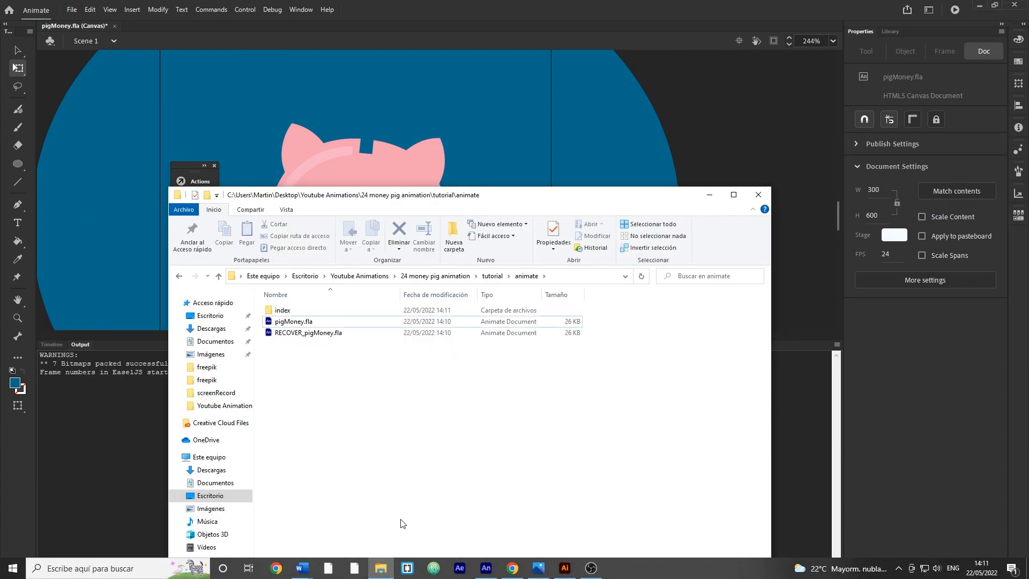
double_click(294, 313)
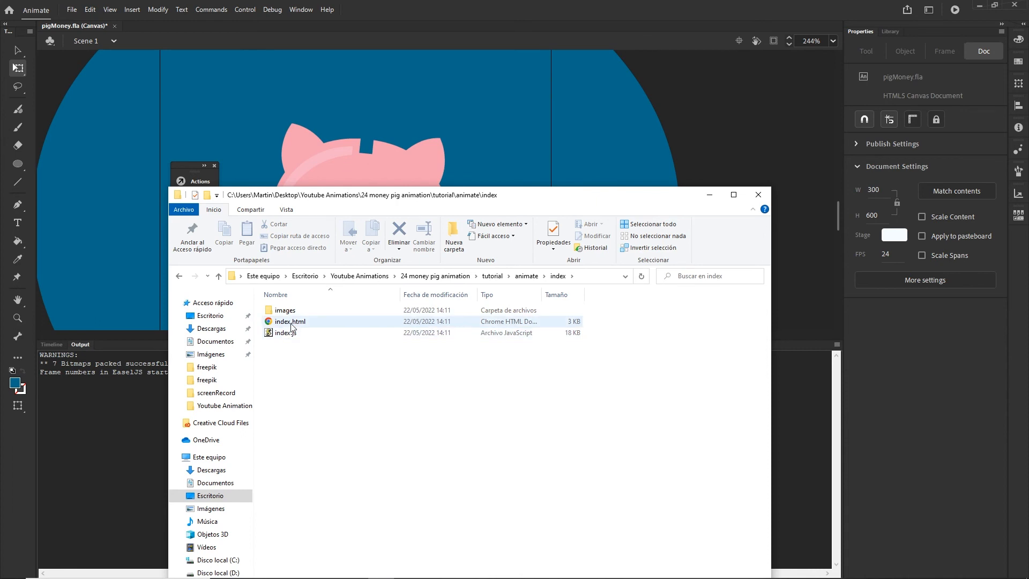
double_click(285, 310)
click(290, 322)
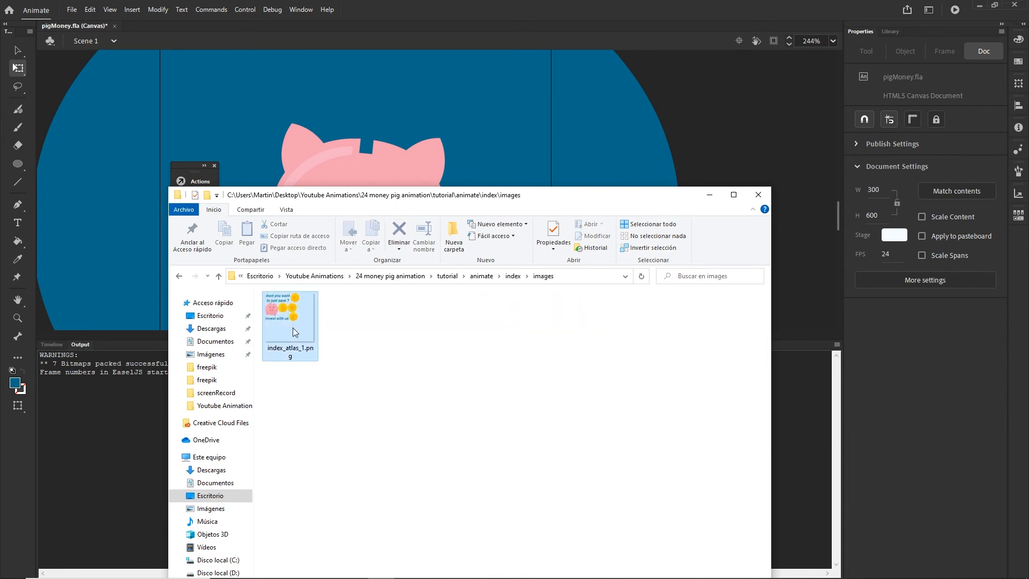
drag(609, 200, 592, 141)
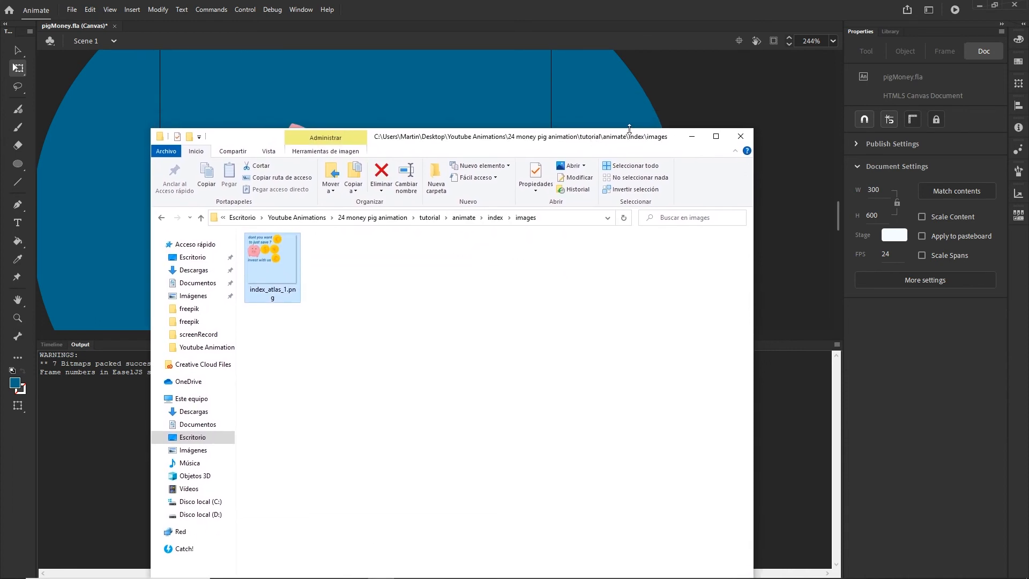
click(689, 139)
Step: Review the image export formats in the publish settings and turn off Hosted Libraries for the HTML/JS output
click(71, 10)
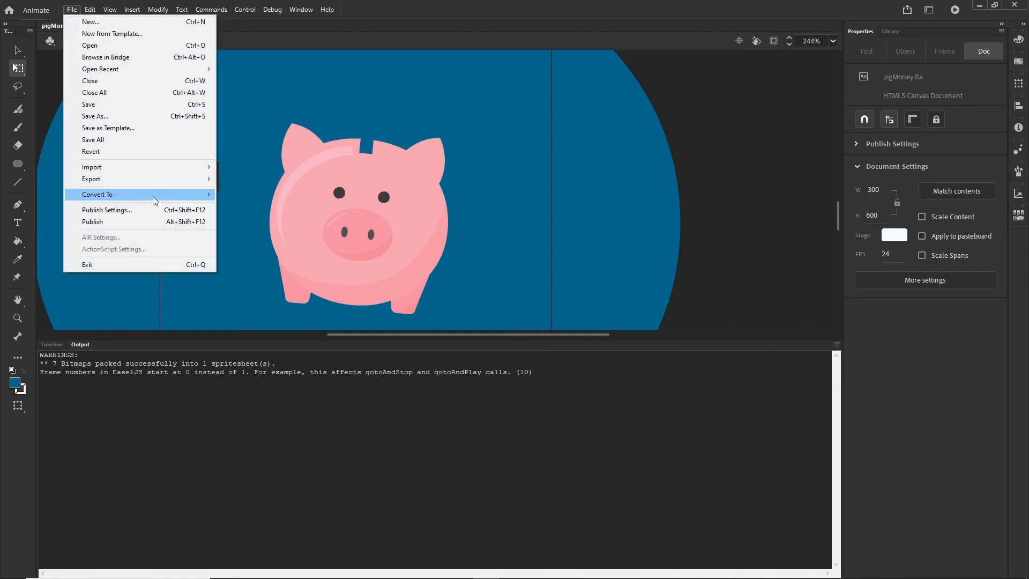
click(129, 209)
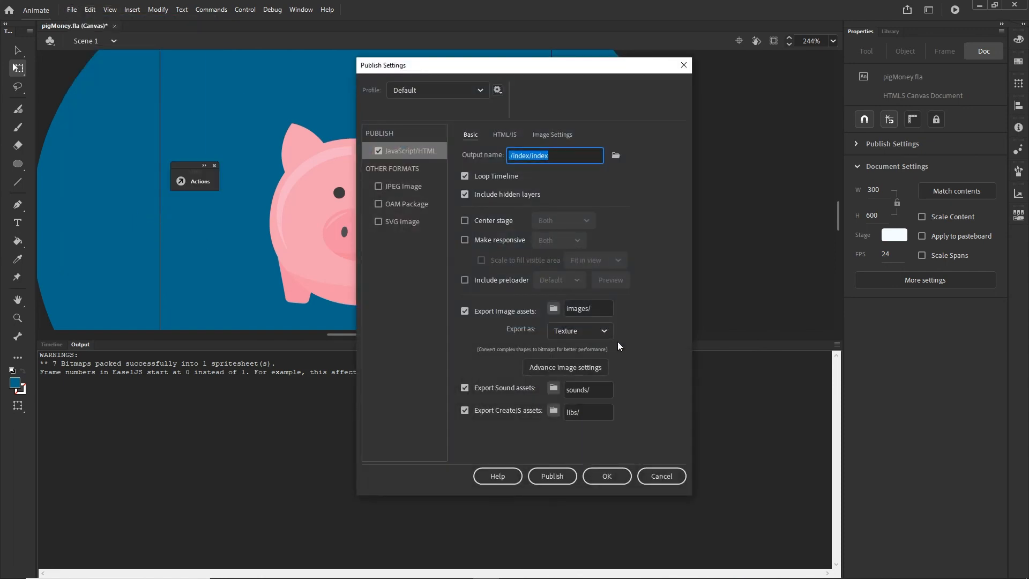
click(605, 333)
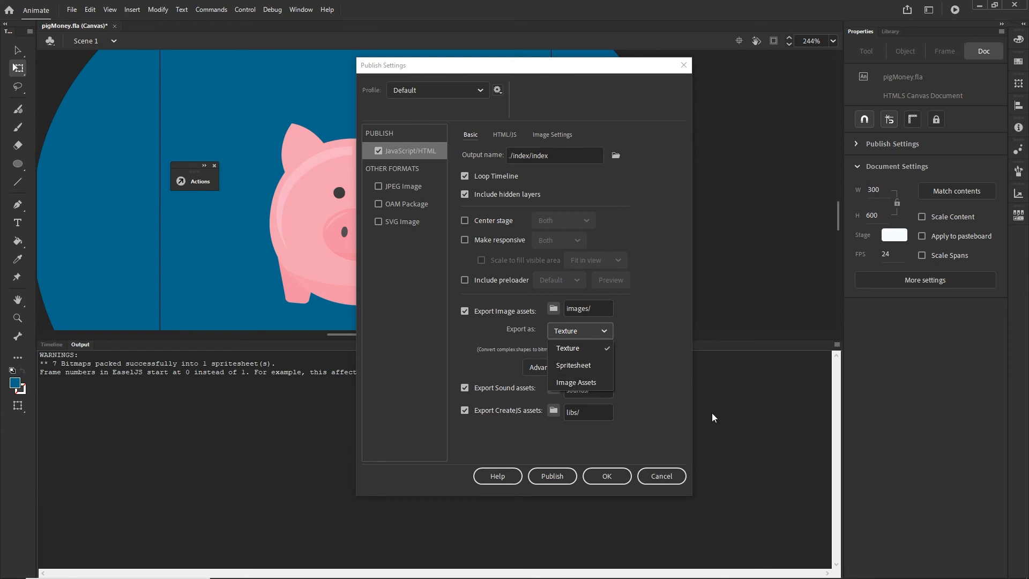
click(659, 388)
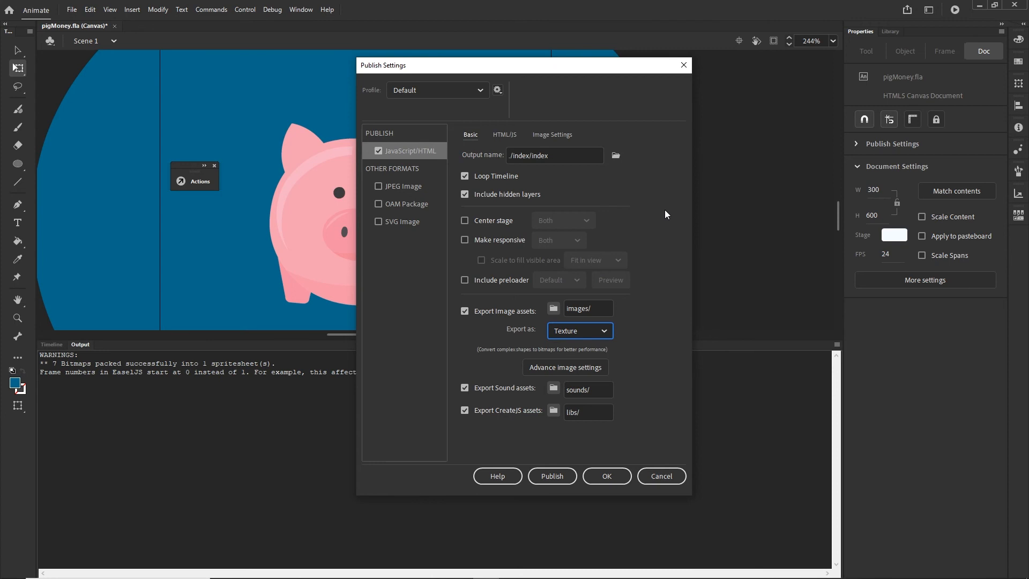
click(507, 136)
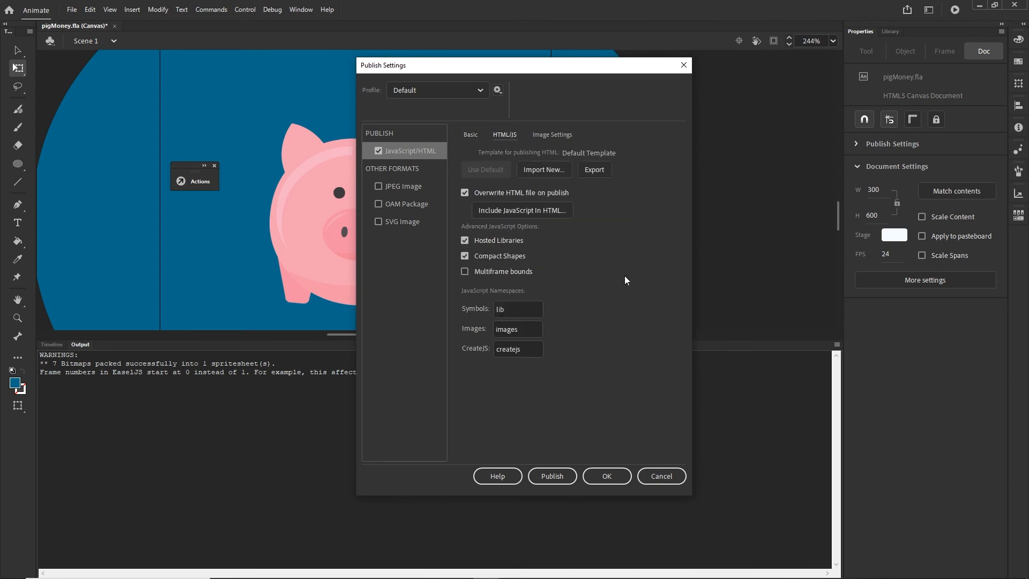
click(464, 240)
click(606, 476)
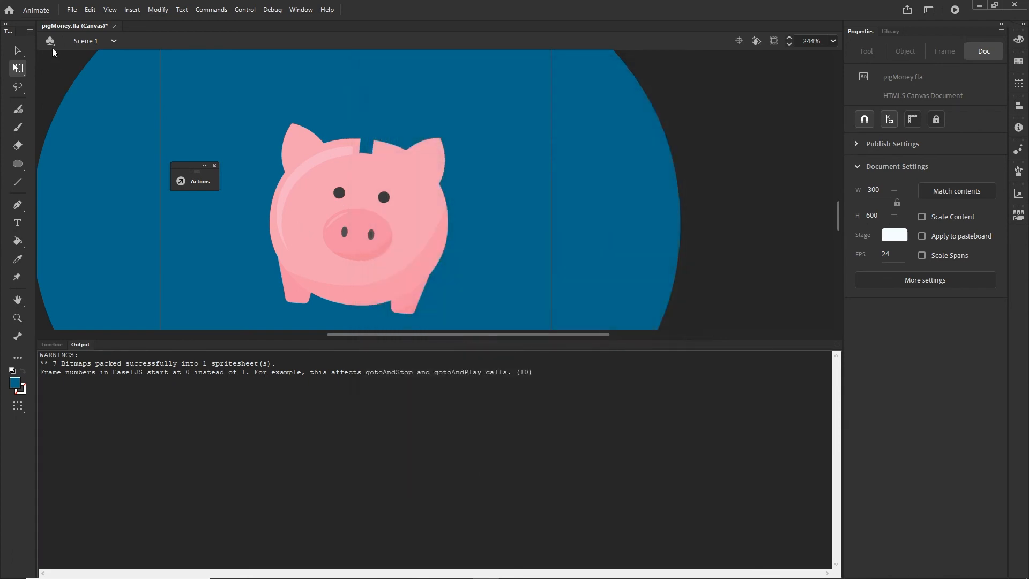
Step: Publish the banner again and switch to File Explorer to view the contents of the index folder
click(72, 10)
click(161, 222)
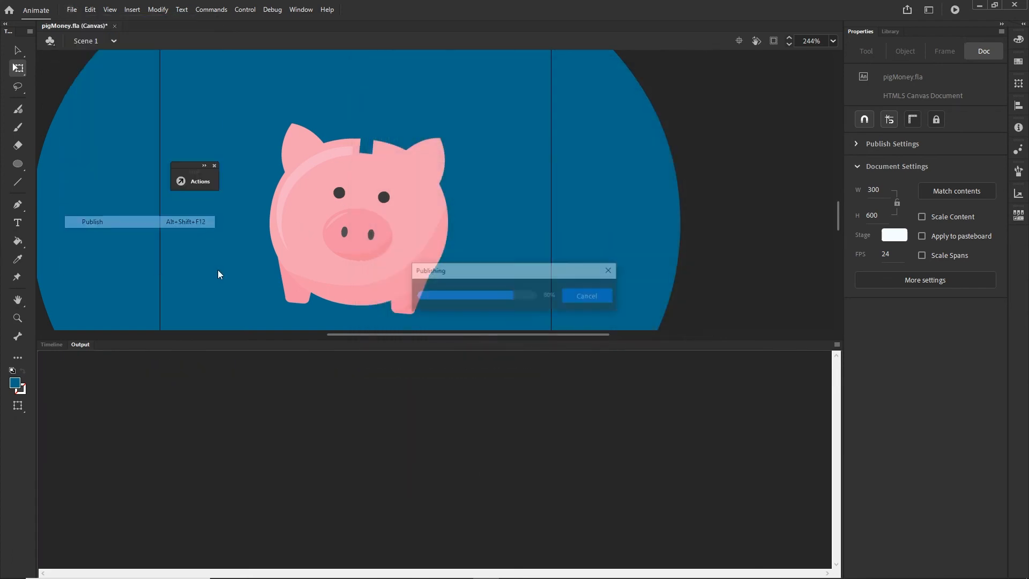
click(379, 569)
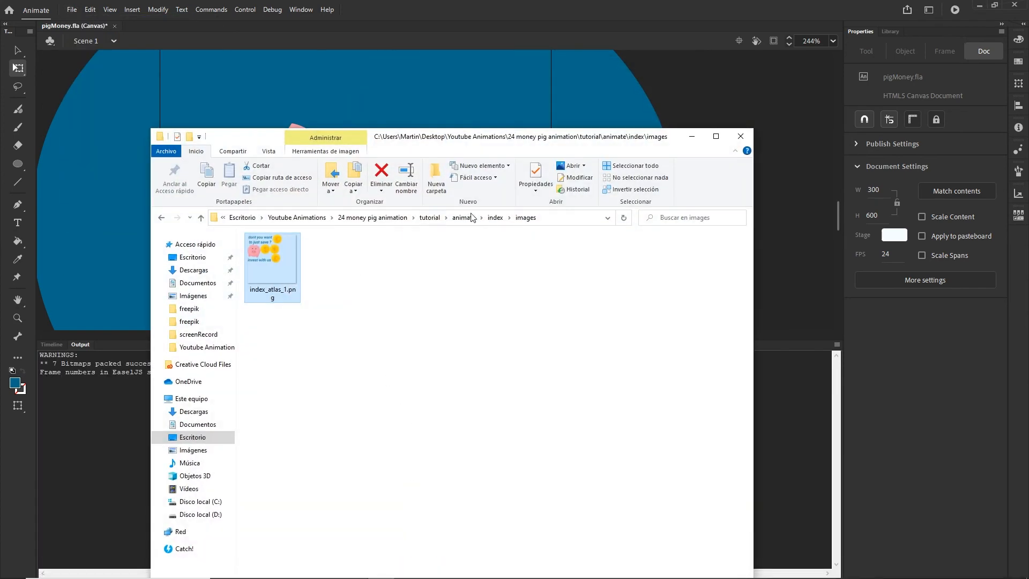
click(493, 218)
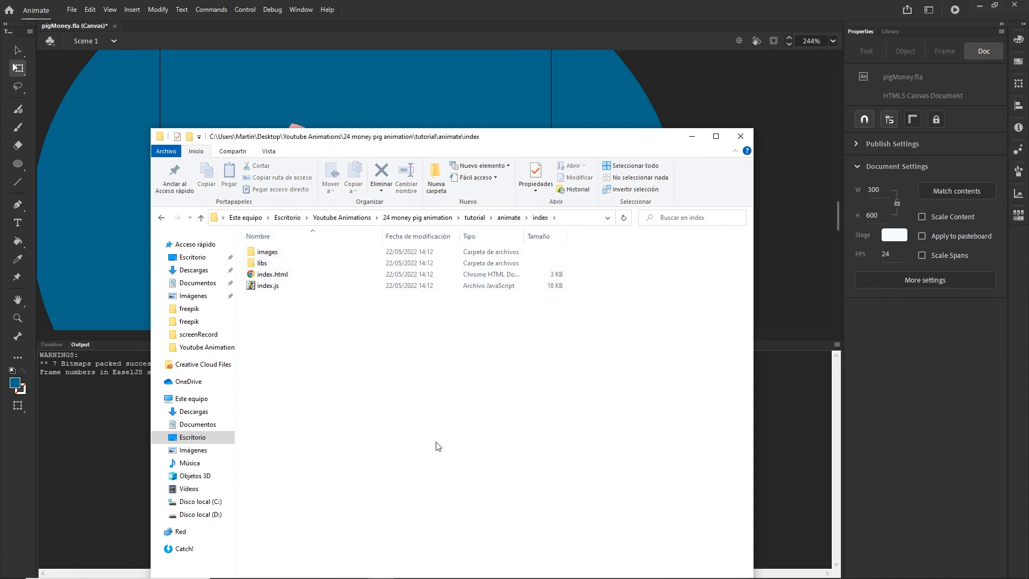
Step: Switch to Chrome, open Google's HTML5 guidelines for Ad Manager, and copy the example ad.size meta tag
mouse_move(513, 568)
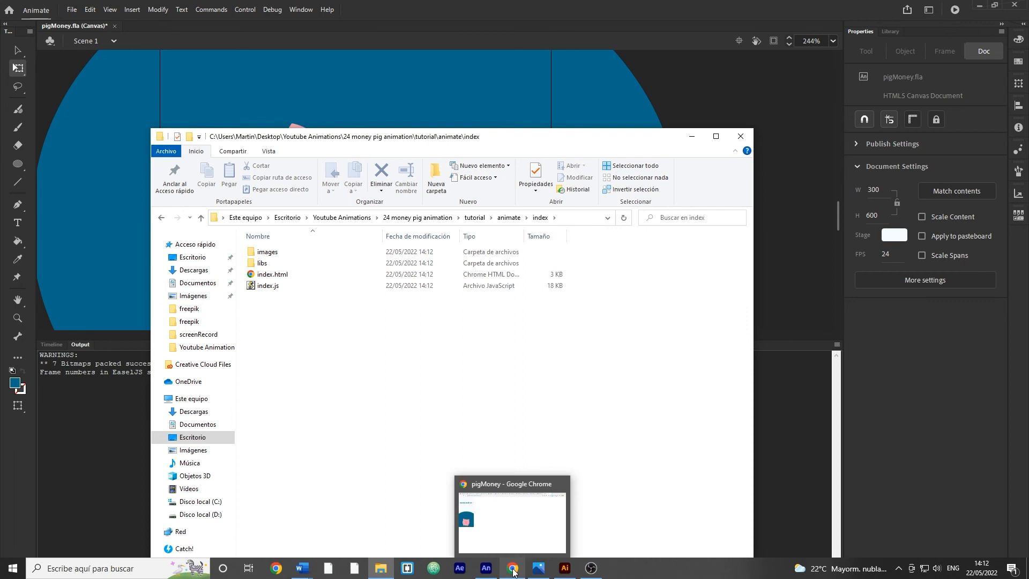
click(511, 531)
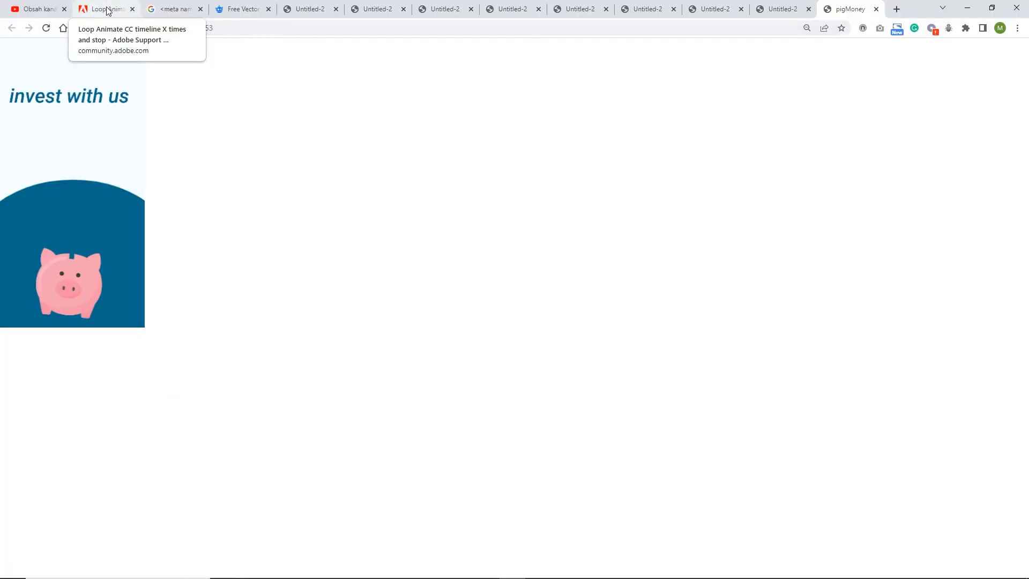
click(163, 11)
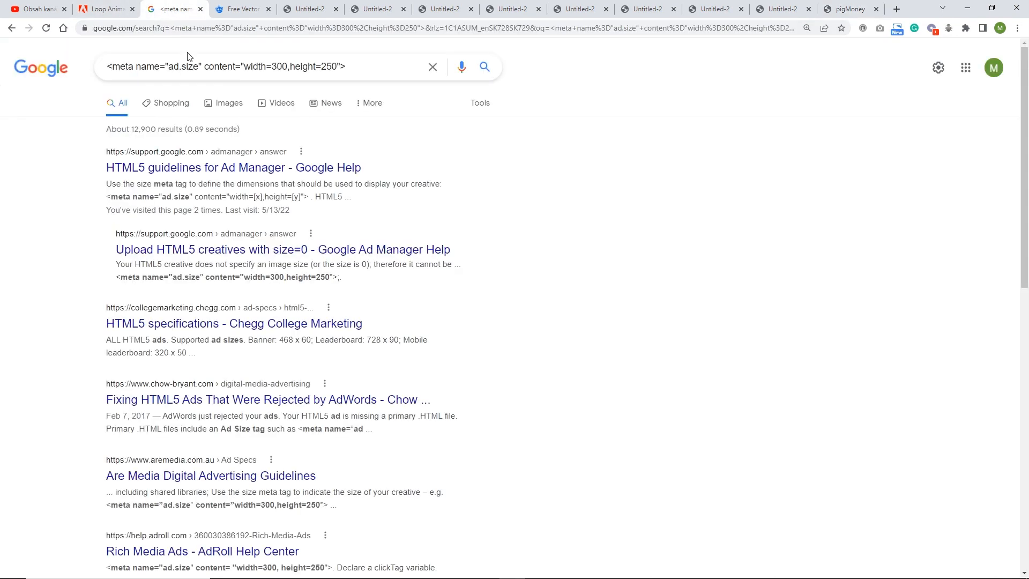
click(233, 171)
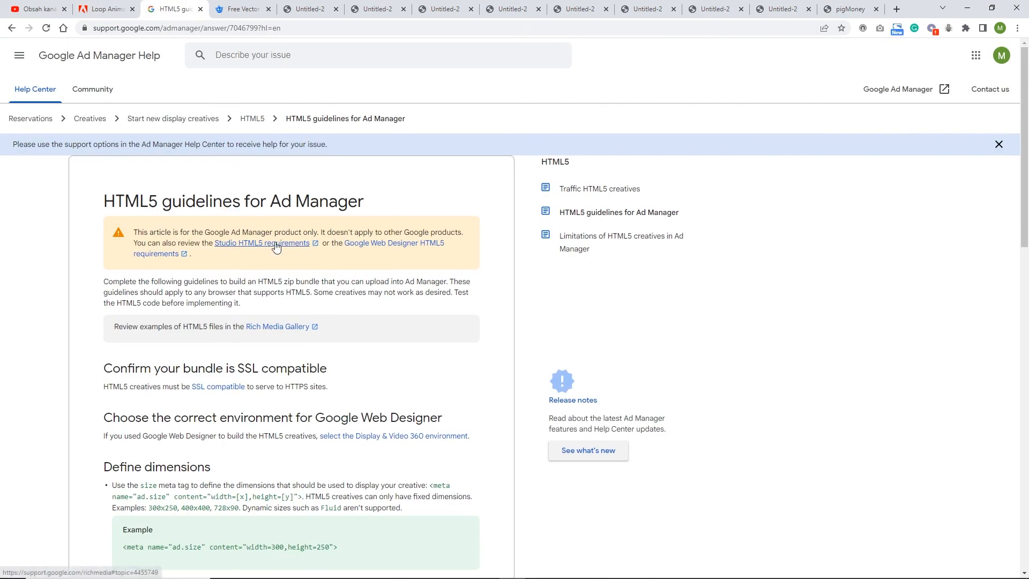
scroll(371, 253, down, 3)
drag(338, 350, 123, 351)
key(ctrl+c)
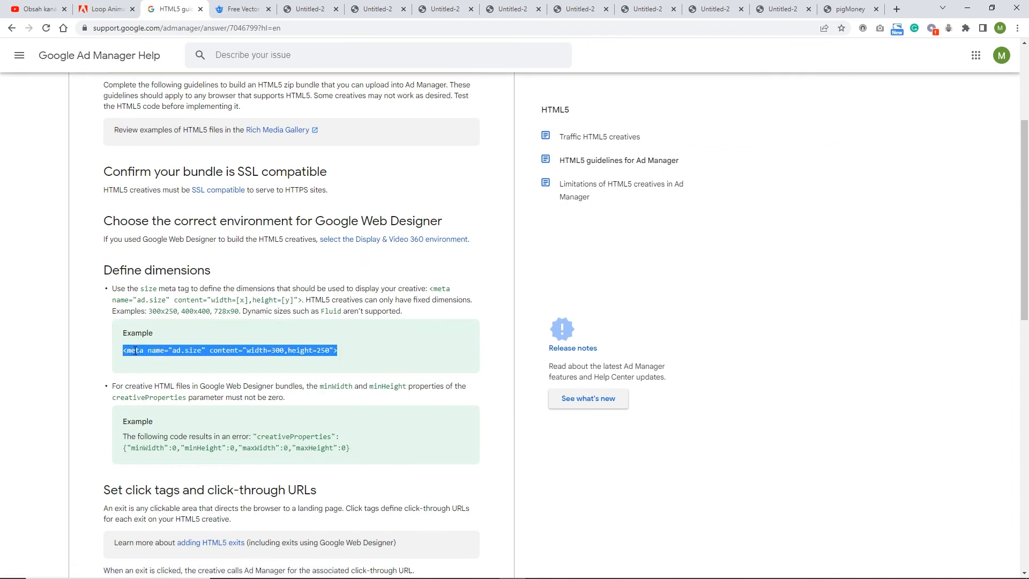
Step: Switch to File Explorer and open index.html from the index folder in Brackets
mouse_move(439, 571)
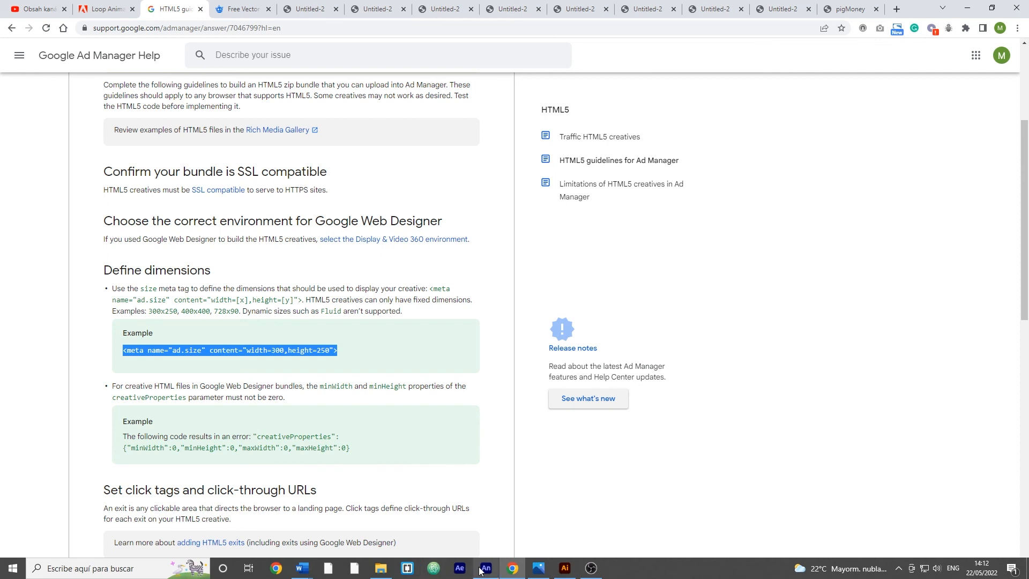
mouse_move(484, 571)
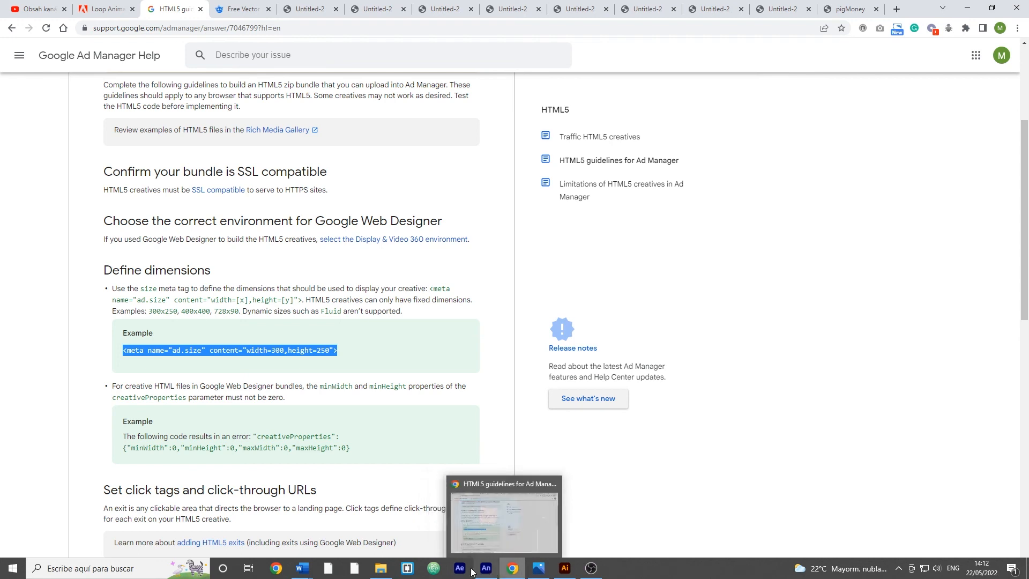
click(382, 567)
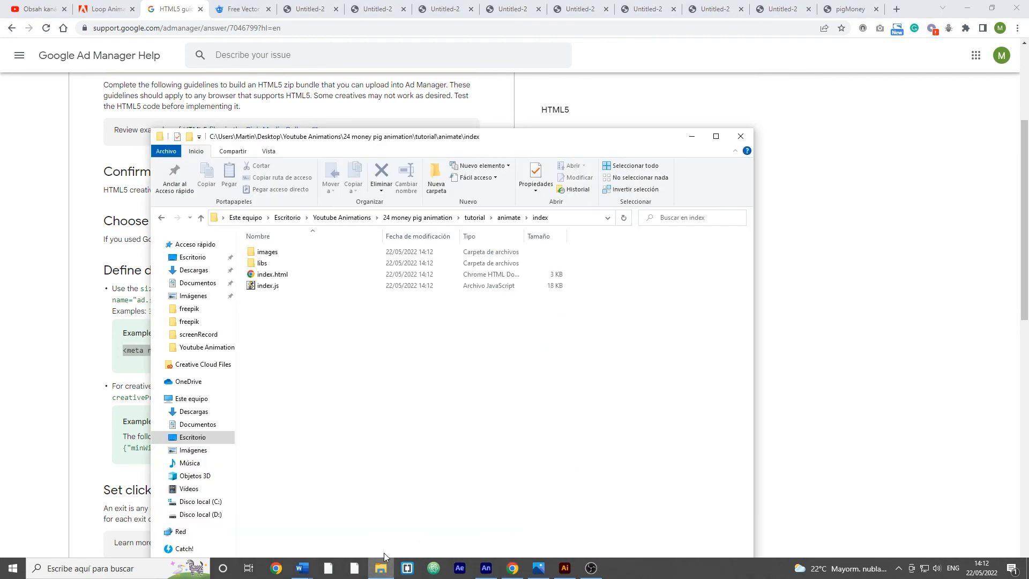
right_click(262, 274)
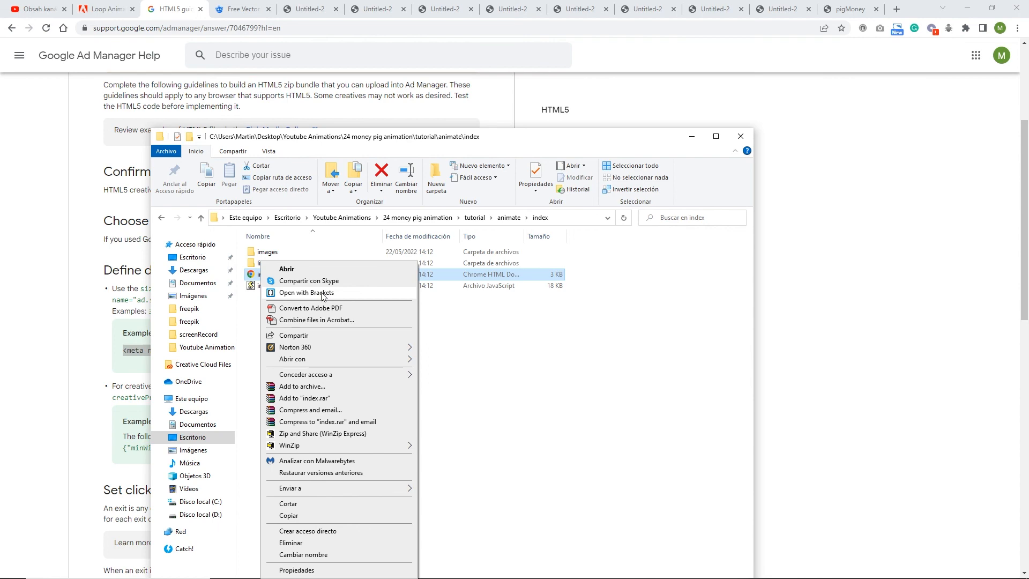
click(322, 293)
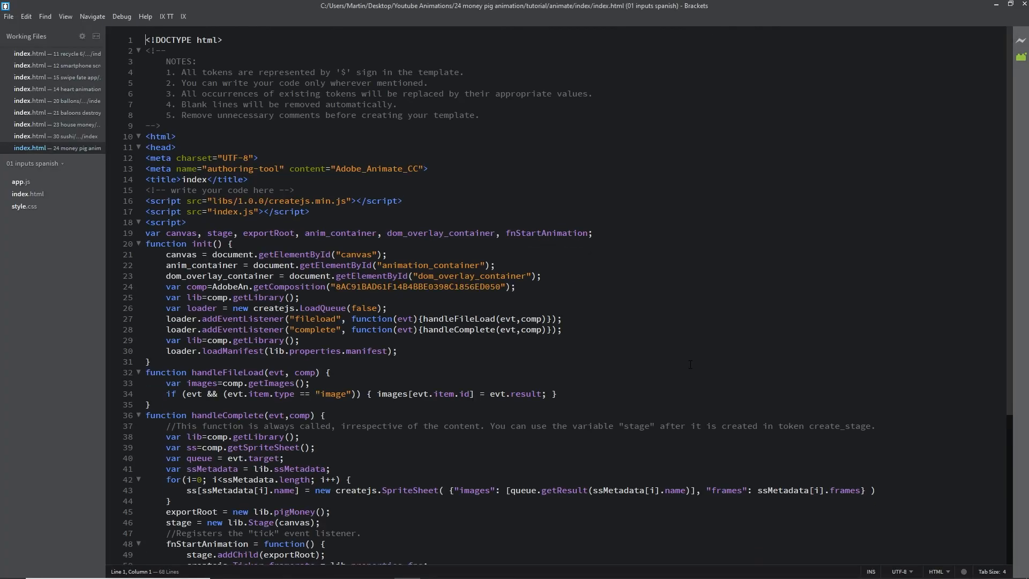
Step: Paste the copied ad.size meta tag on a new line below the authoring-tool meta tag and remove its indentation
drag(178, 137, 145, 148)
drag(260, 158, 151, 157)
drag(429, 168, 151, 168)
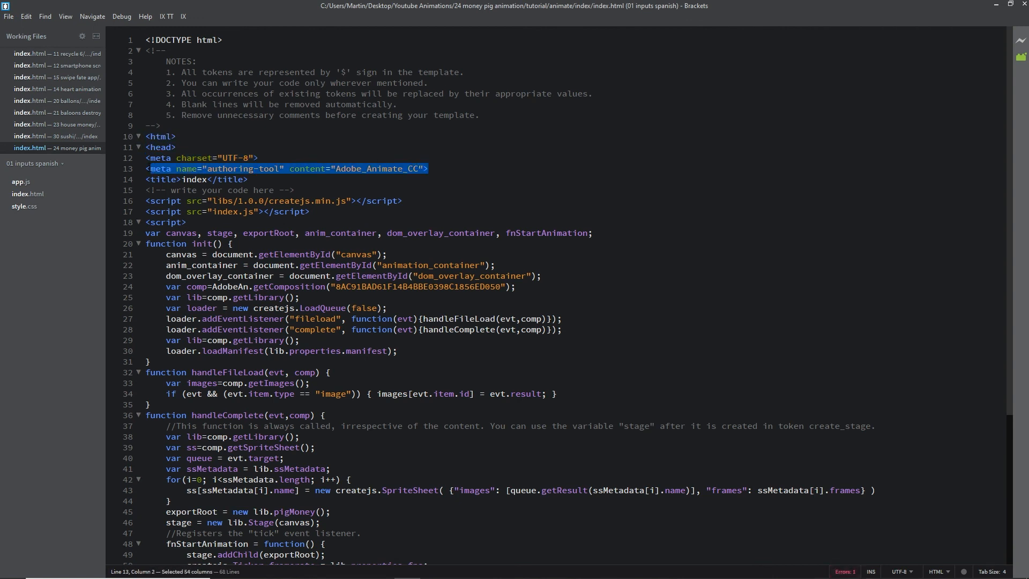
click(448, 169)
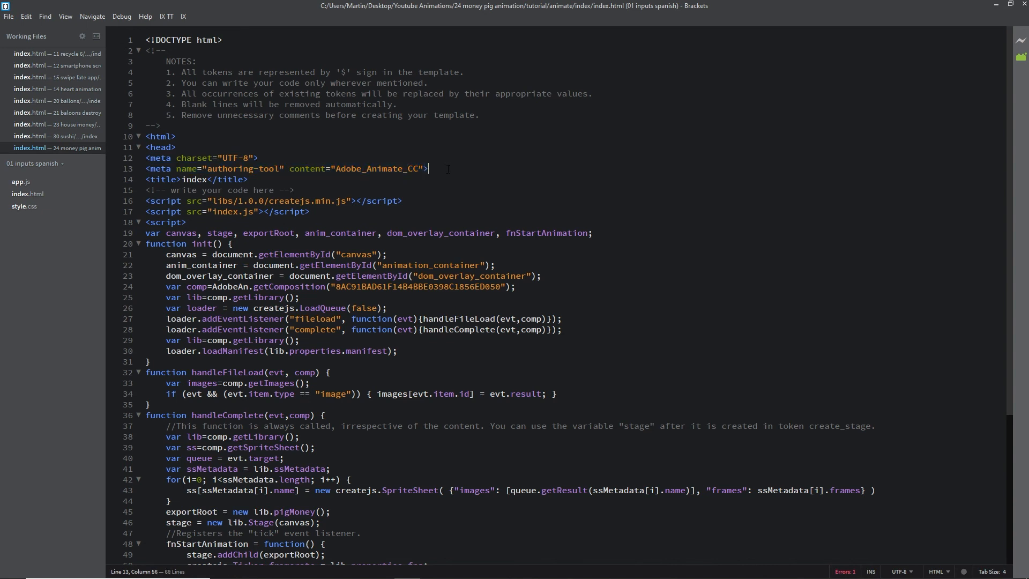
key(Return)
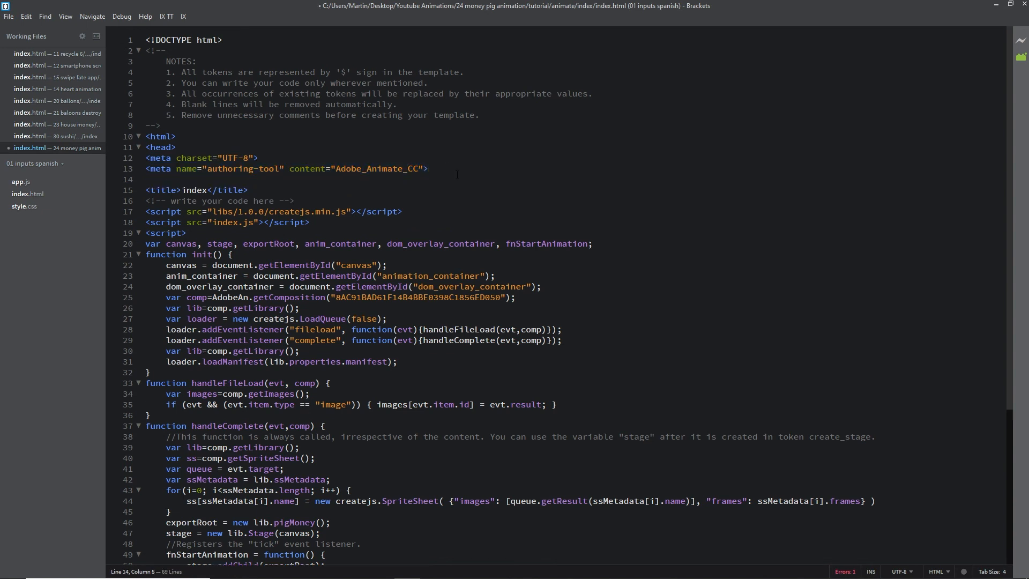
key(ctrl+v)
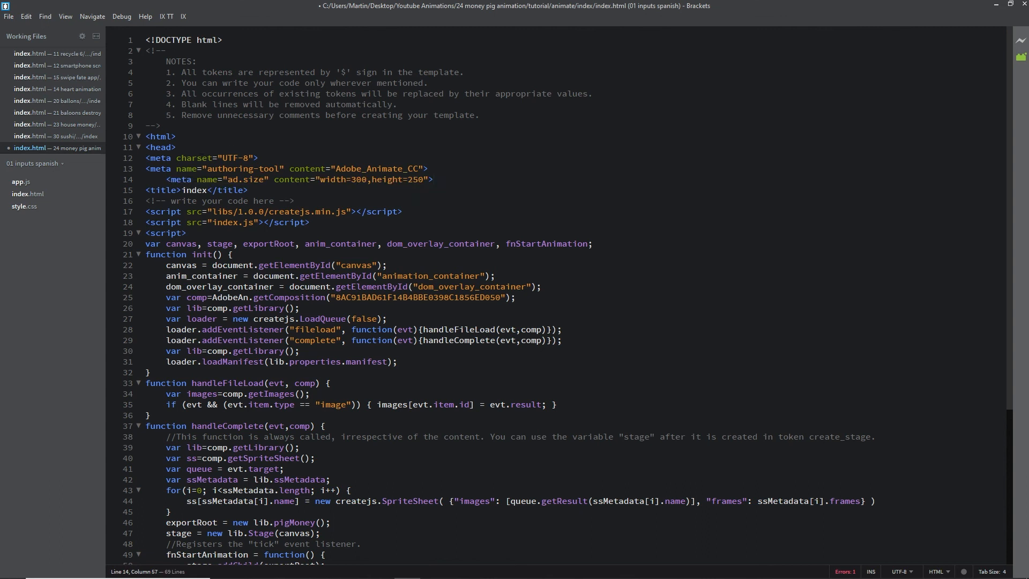
shift+click(168, 180)
key(shift+Tab)
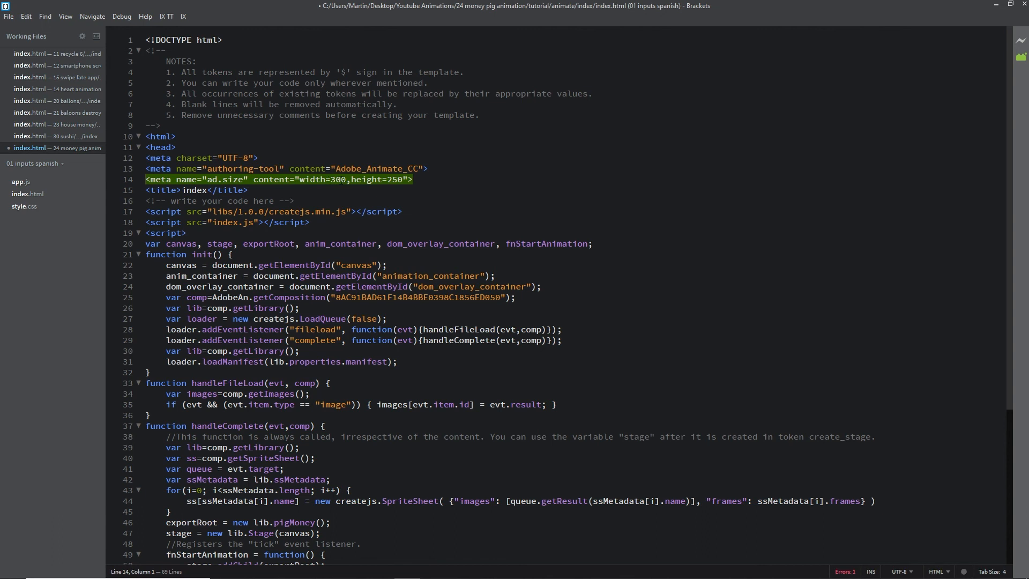
Step: Set the height in the ad.size meta tag to 600 and save index.html
click(397, 179)
key(BackSpace)
key(BackSpace)
text(60)
drag(413, 179, 150, 179)
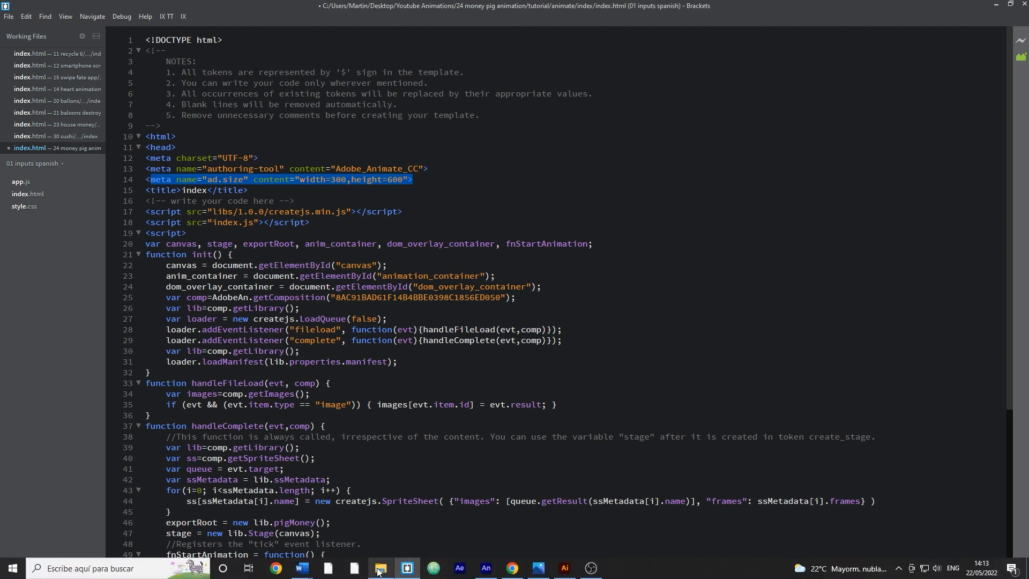
Step: Switch to File Explorer to view the images folder and close Brackets
click(380, 573)
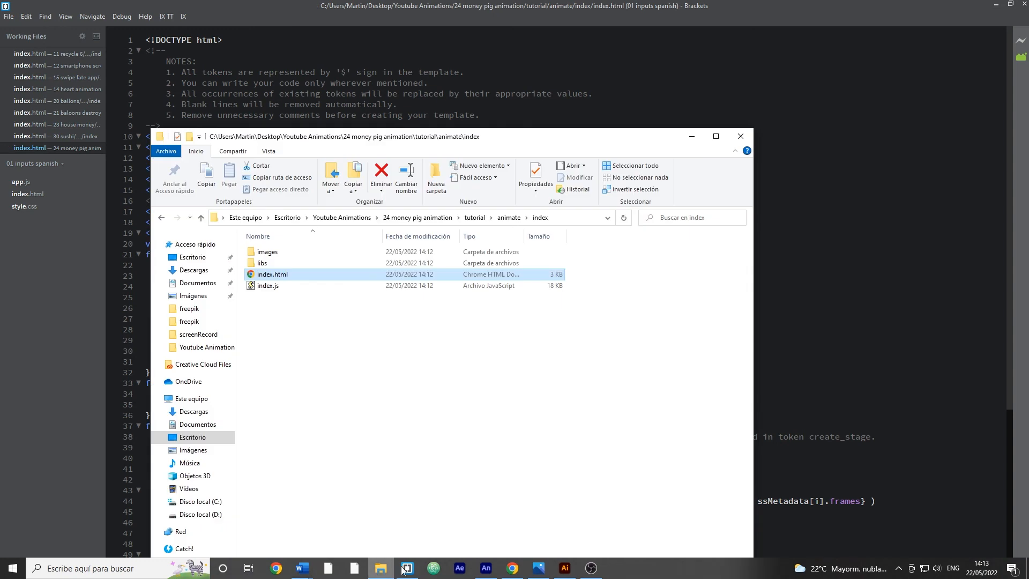
click(161, 217)
click(832, 61)
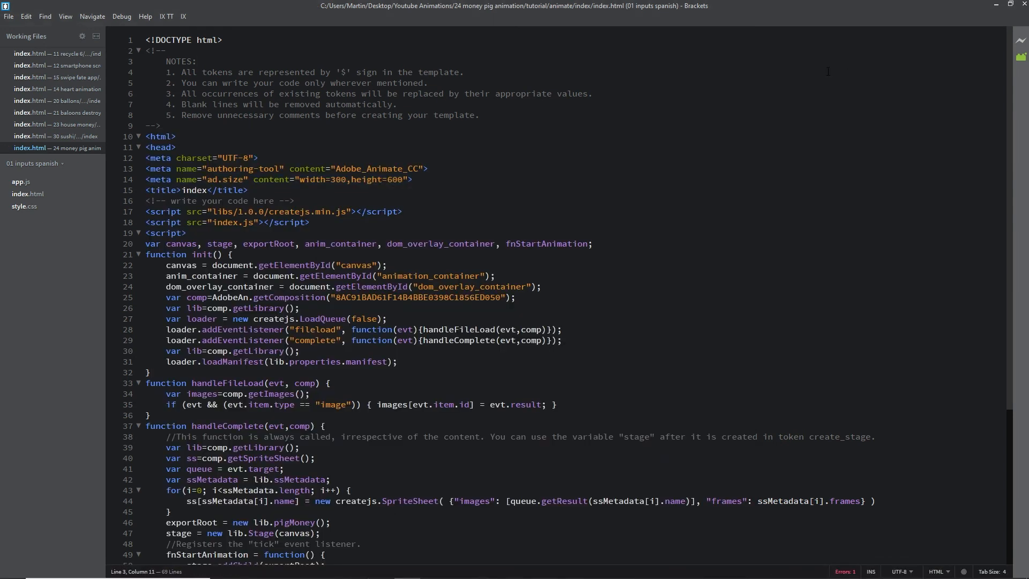
click(1024, 4)
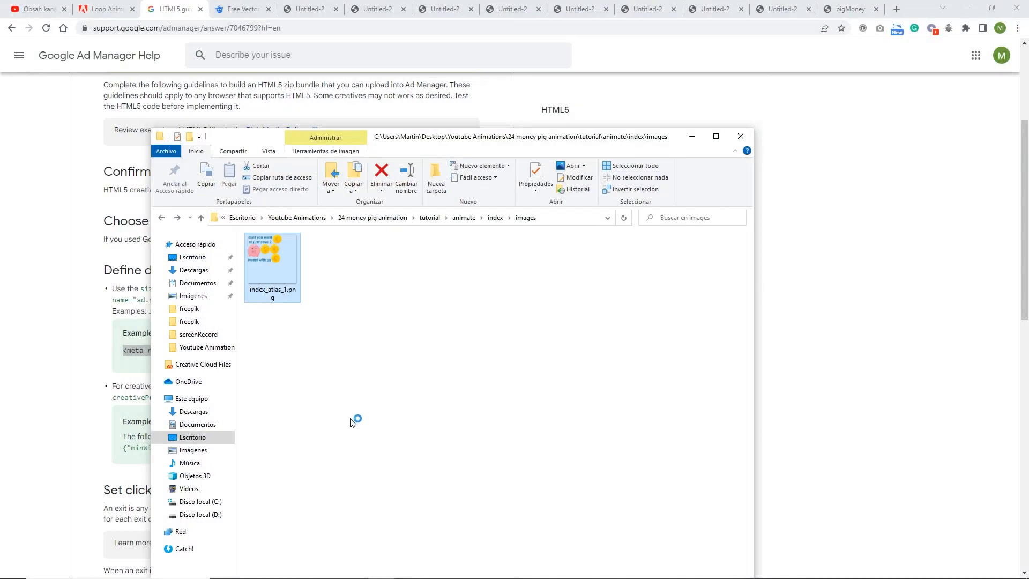
Step: Go up to the animate folder in File Explorer and compress the index folder into index.zip
key(alt+Right)
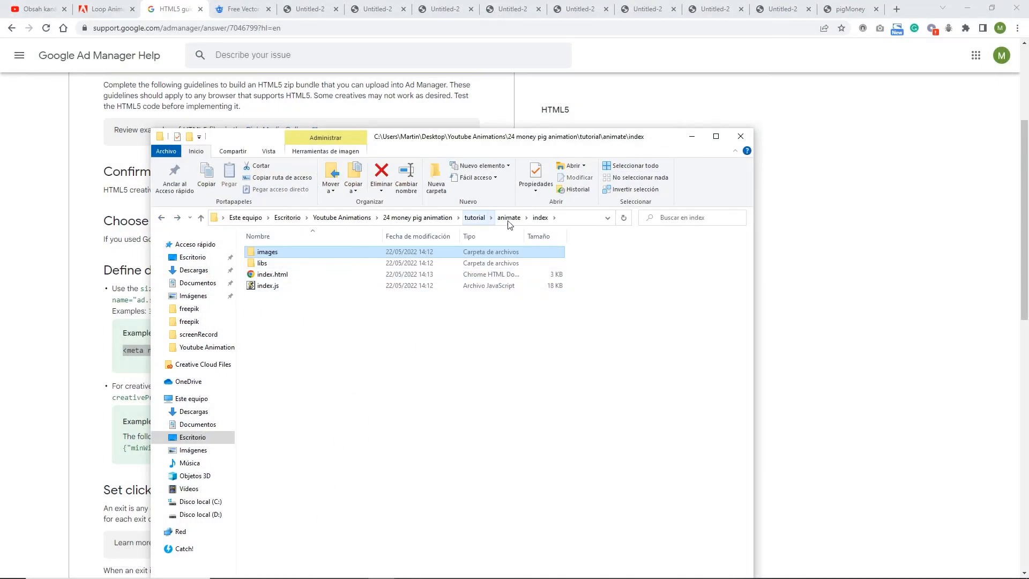
click(508, 217)
click(303, 348)
right_click(261, 251)
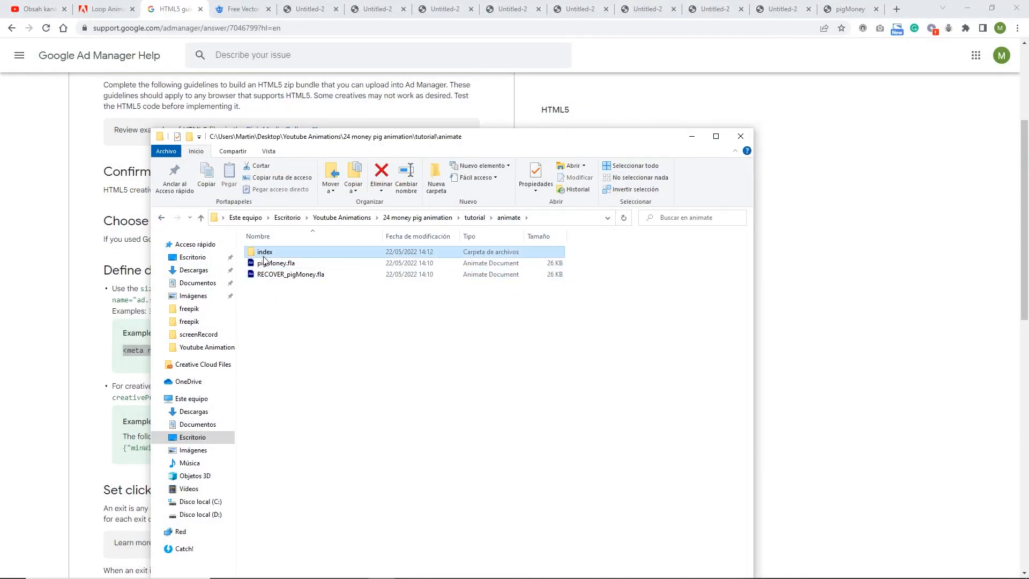
mouse_move(346, 489)
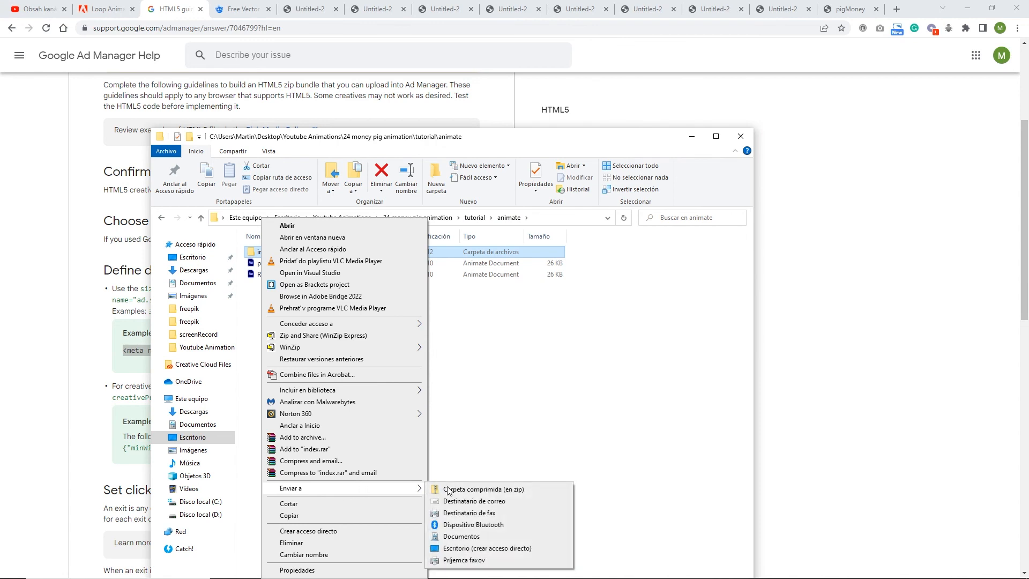
click(500, 490)
click(439, 413)
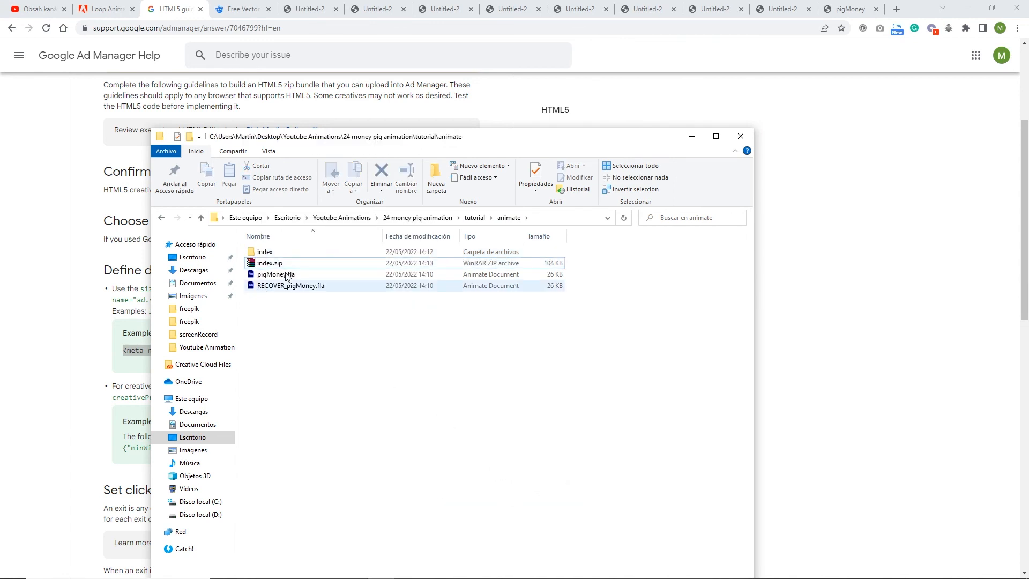
click(557, 267)
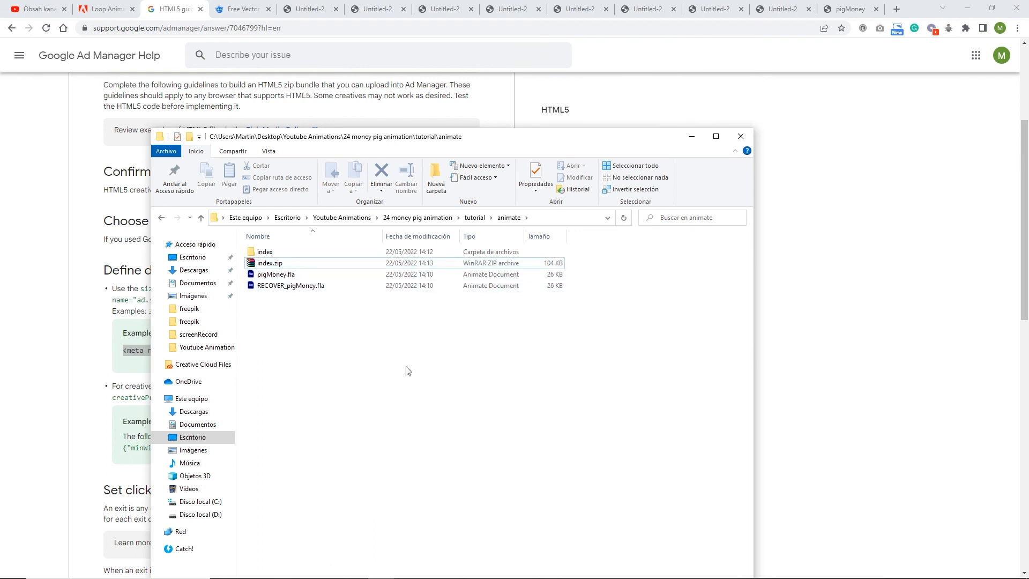
Step: Open the index folder, switch to Chrome, search for tinypng in another tab and open the TinyPNG website
double_click(269, 254)
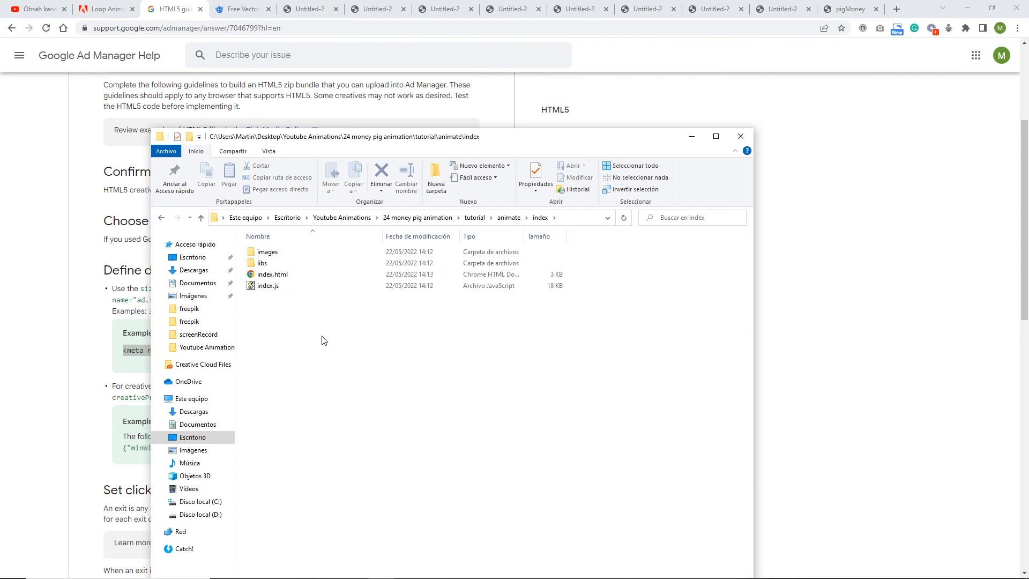
click(448, 28)
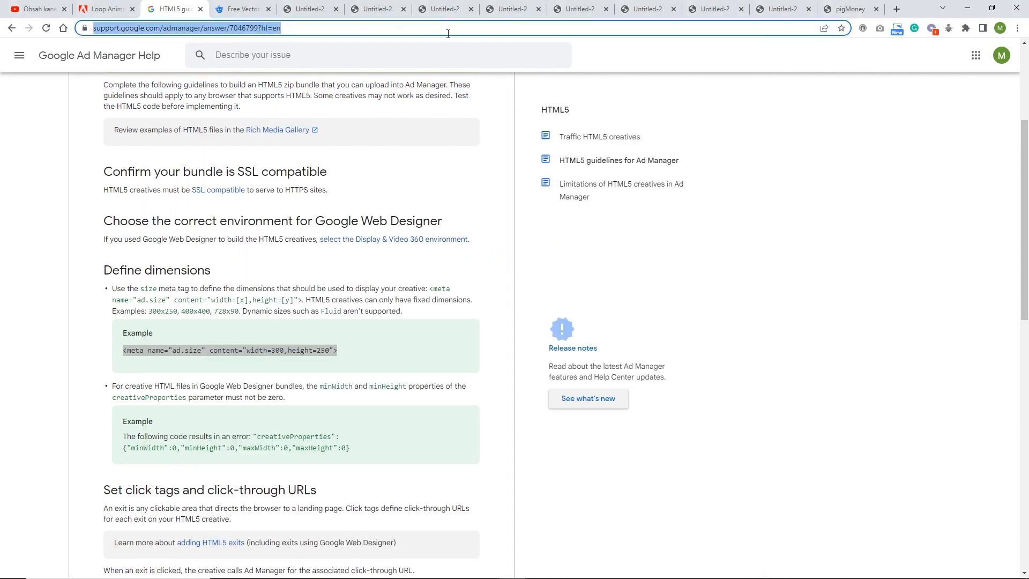
click(442, 15)
click(436, 28)
text(tiny)
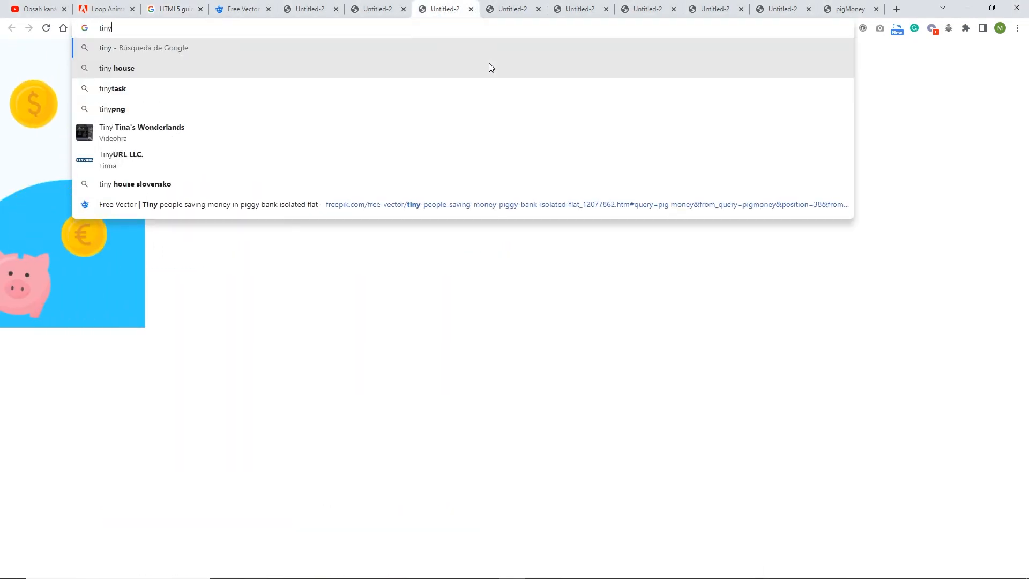
click(147, 109)
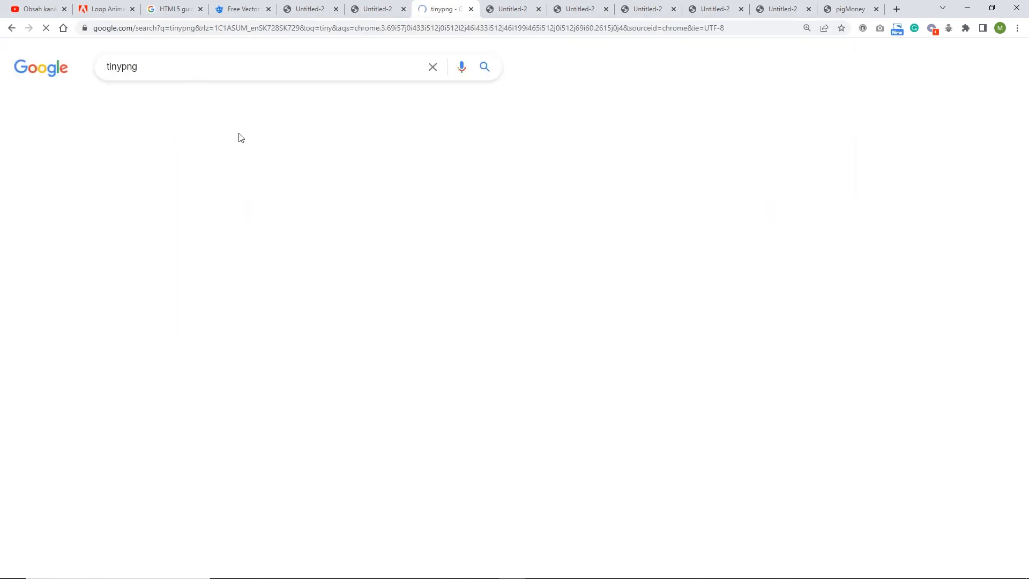
click(223, 169)
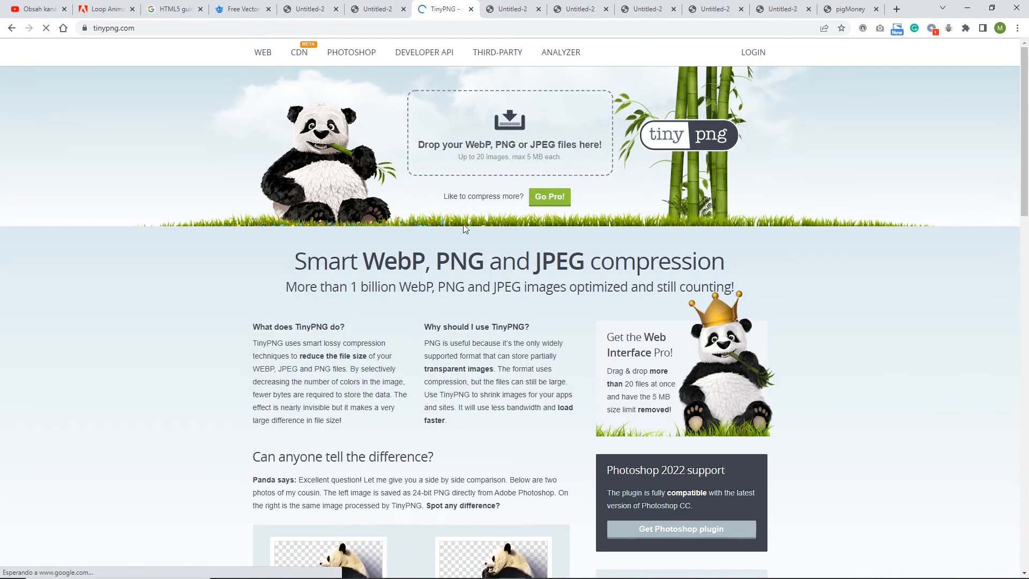
Step: Upload index_atlas_1.png from the index\images folder in File Explorer to TinyPNG for compression
click(381, 567)
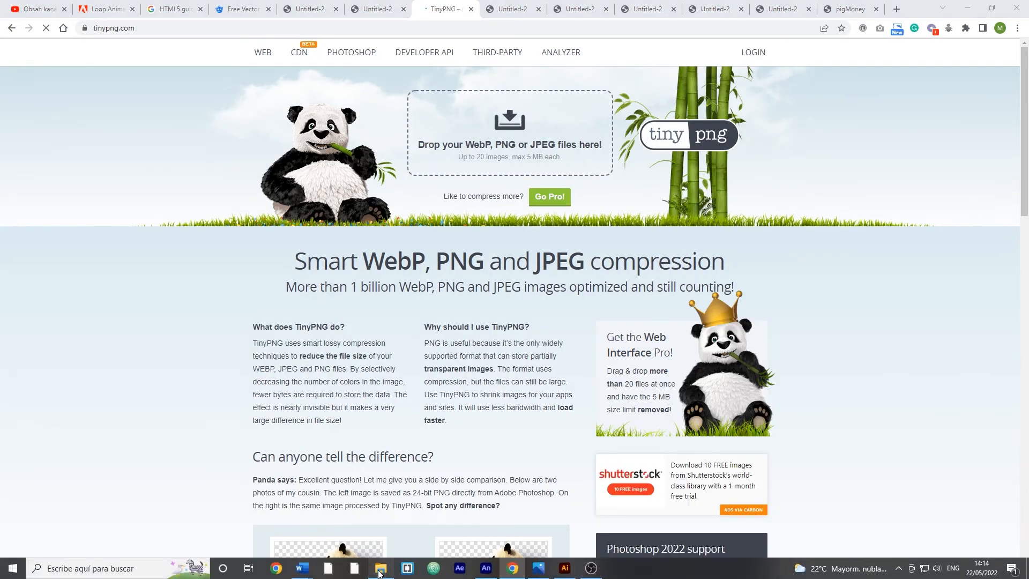
double_click(267, 251)
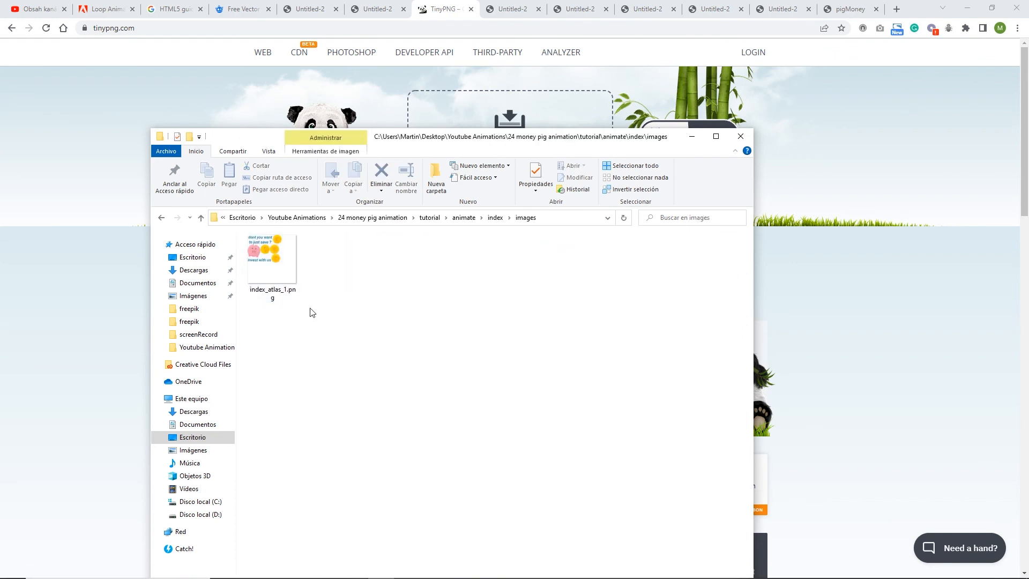
click(280, 279)
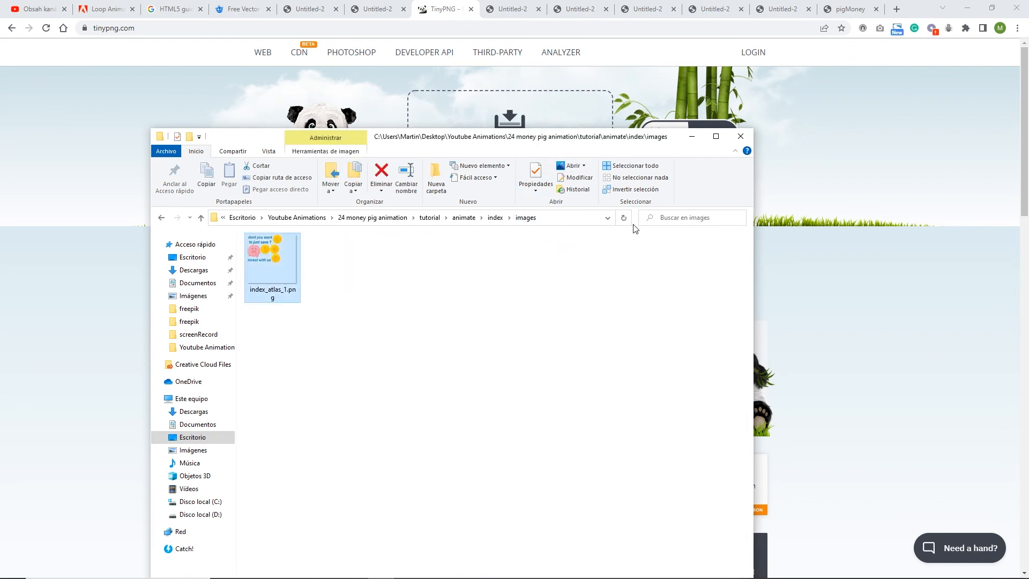
drag(576, 151, 587, 279)
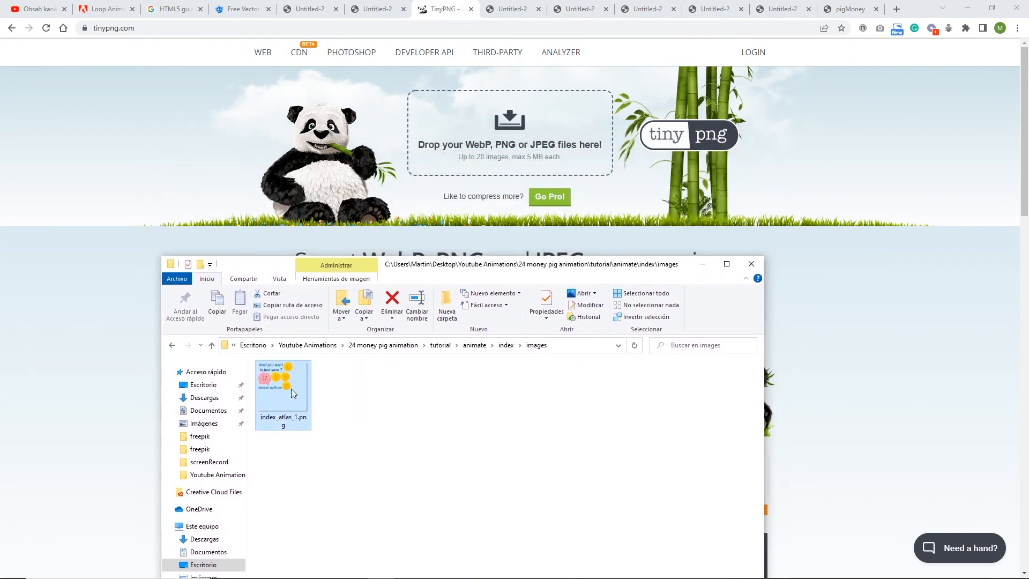
drag(291, 388, 492, 148)
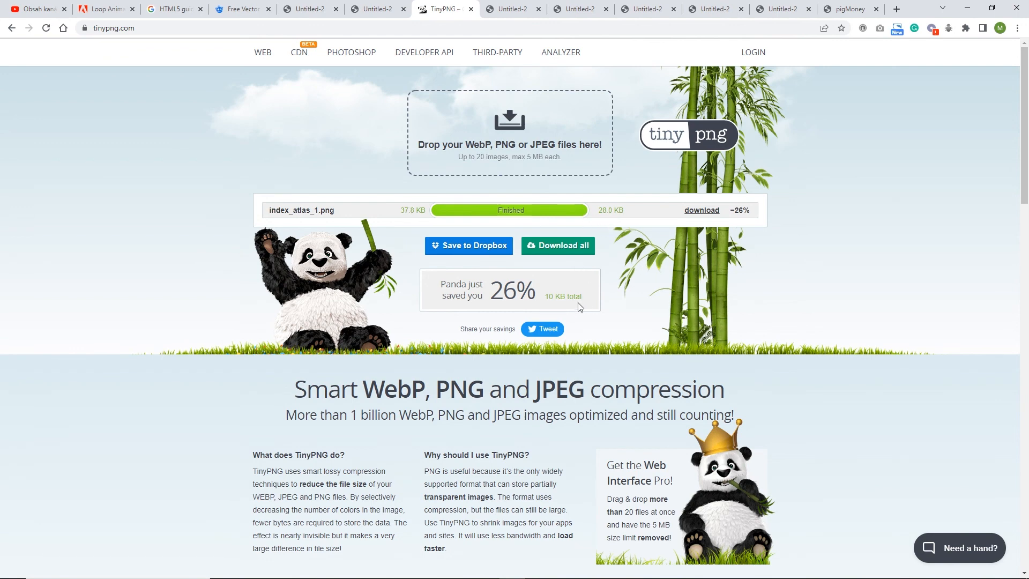
click(701, 214)
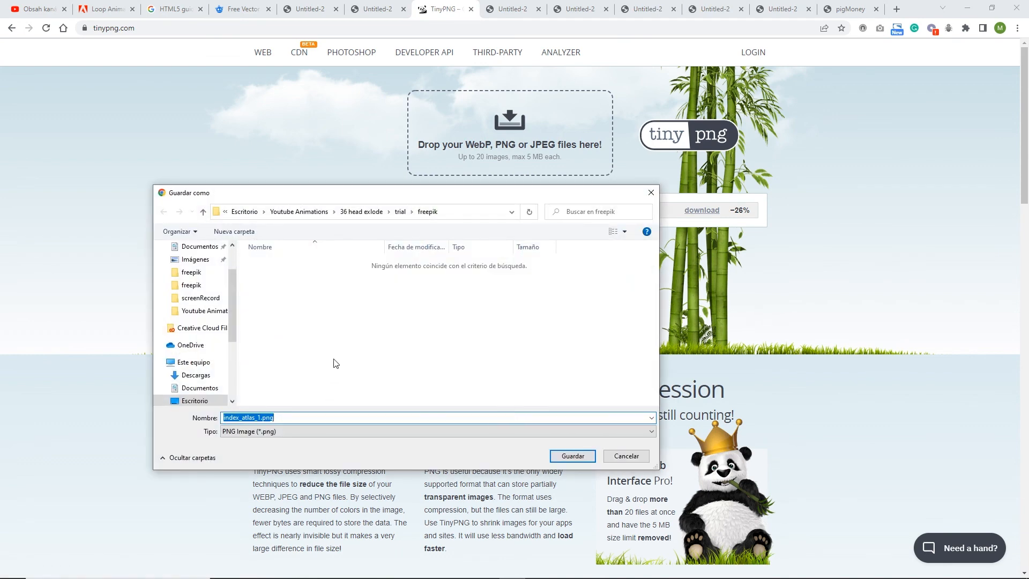
click(292, 213)
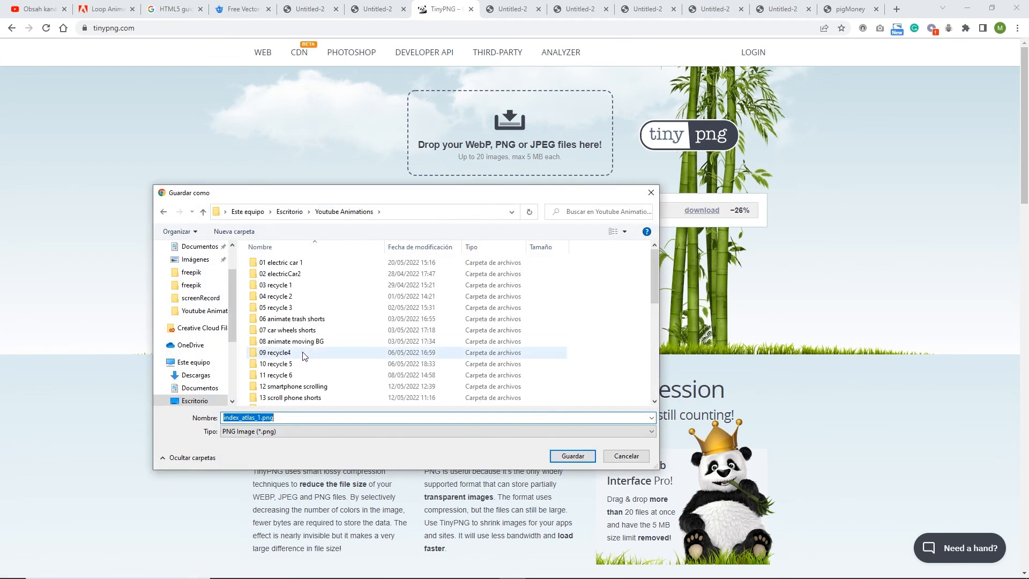
scroll(303, 357, down, 4)
double_click(294, 401)
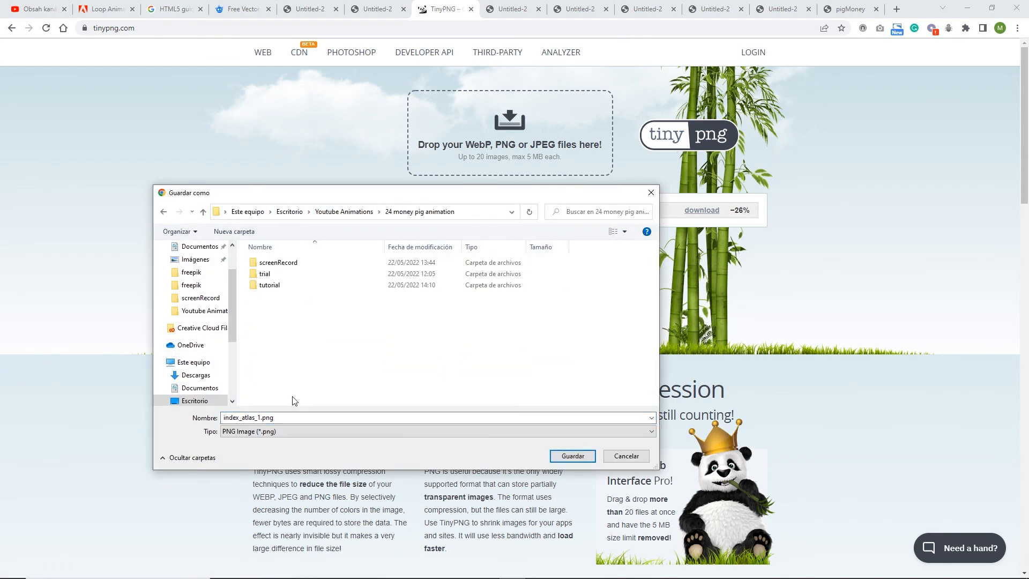
double_click(271, 285)
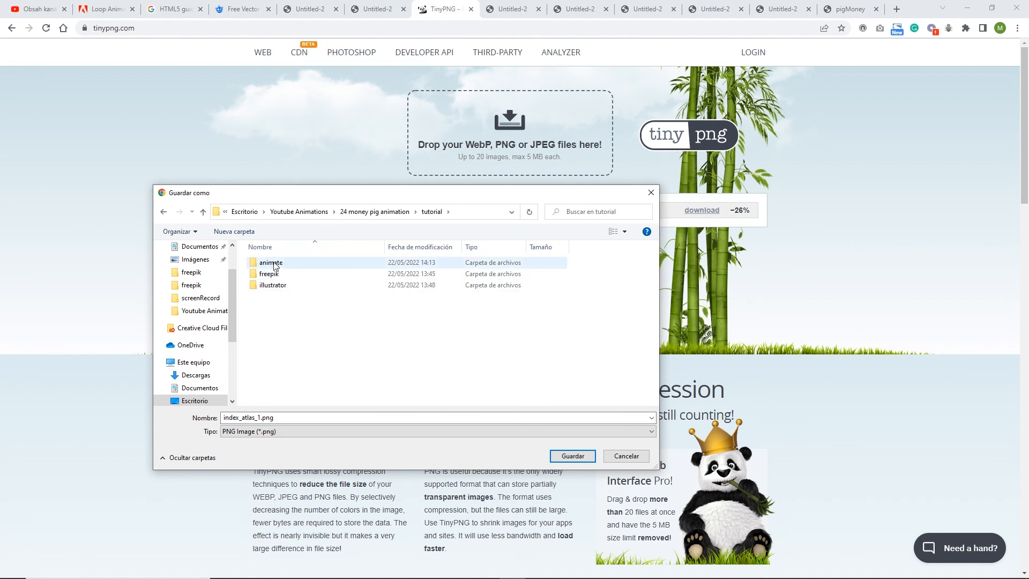
double_click(273, 262)
double_click(271, 263)
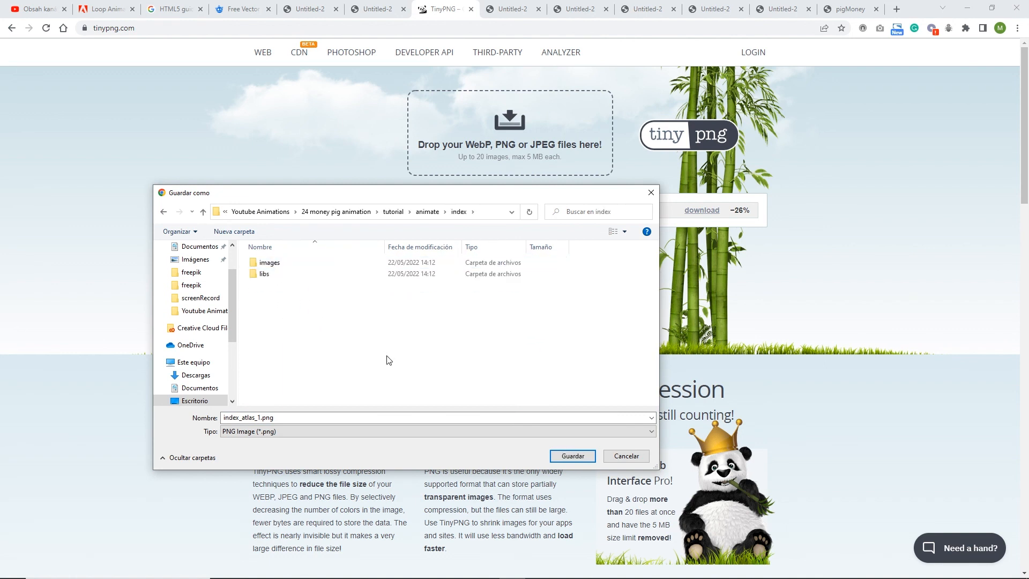
double_click(281, 263)
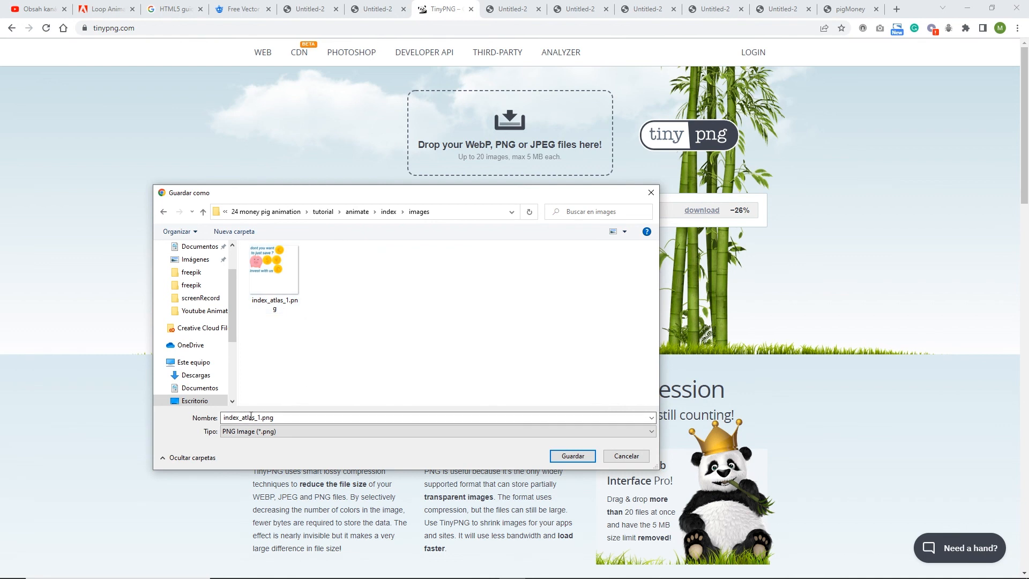
click(572, 456)
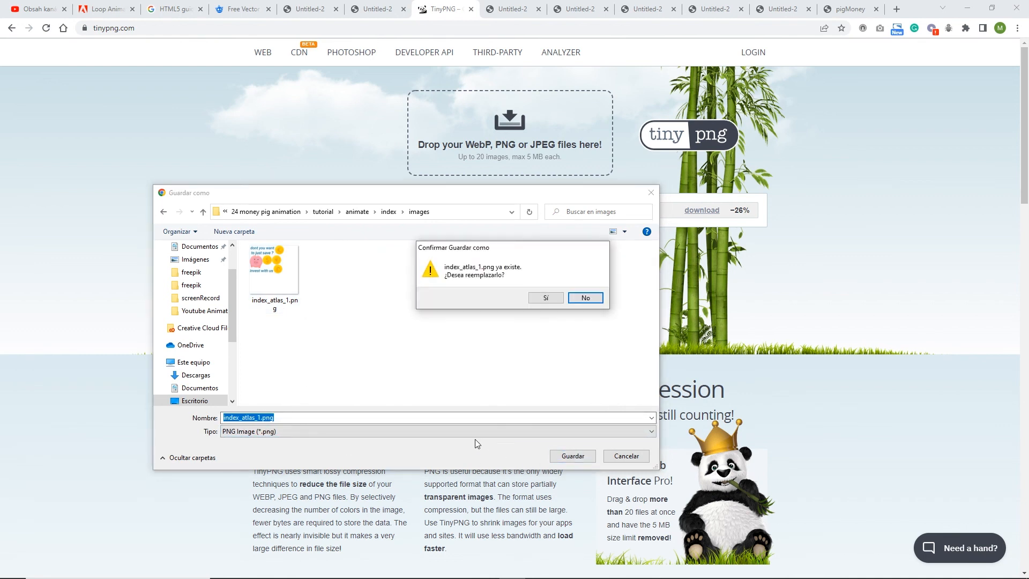
click(585, 297)
click(626, 456)
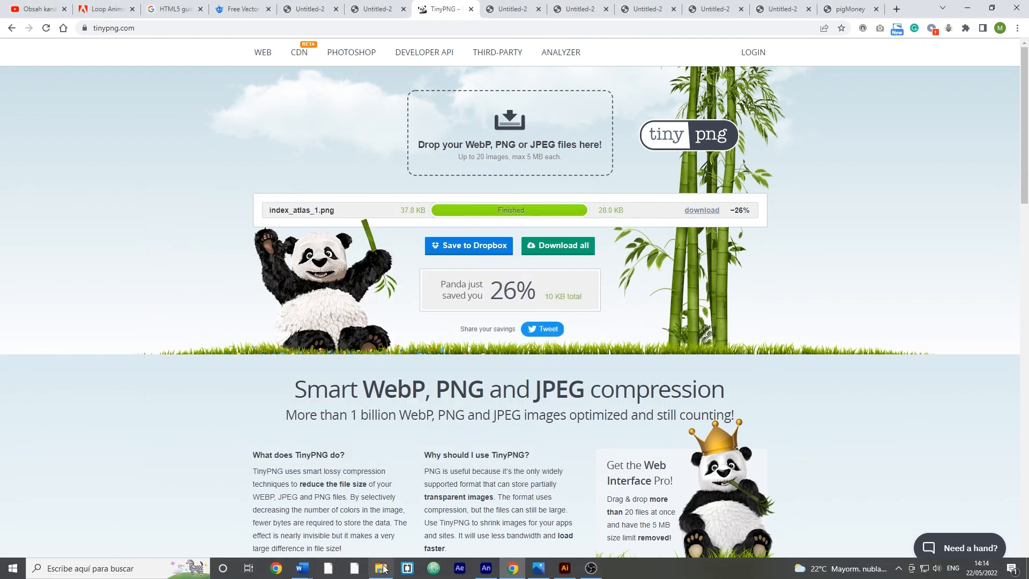
Step: Check the images folder in File Explorer, then switch to Animate and show the timeline of pigMoney.fla
click(381, 568)
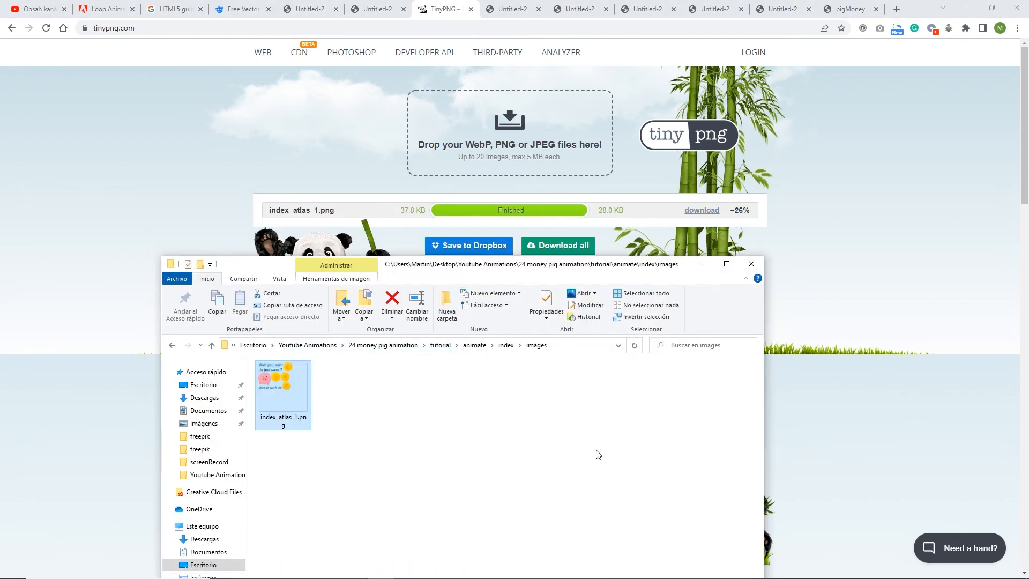
drag(679, 268, 660, 213)
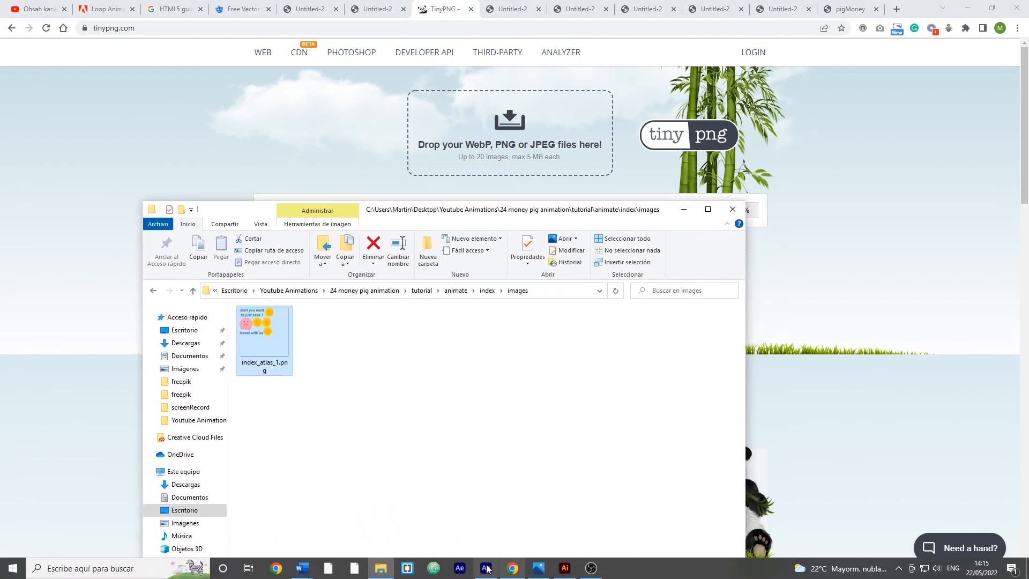
click(481, 572)
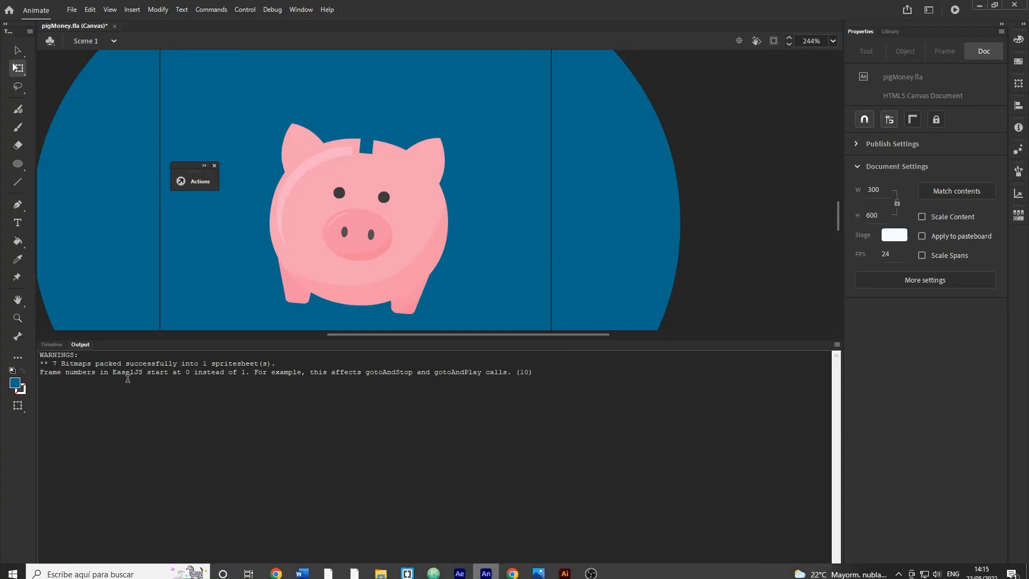
click(52, 345)
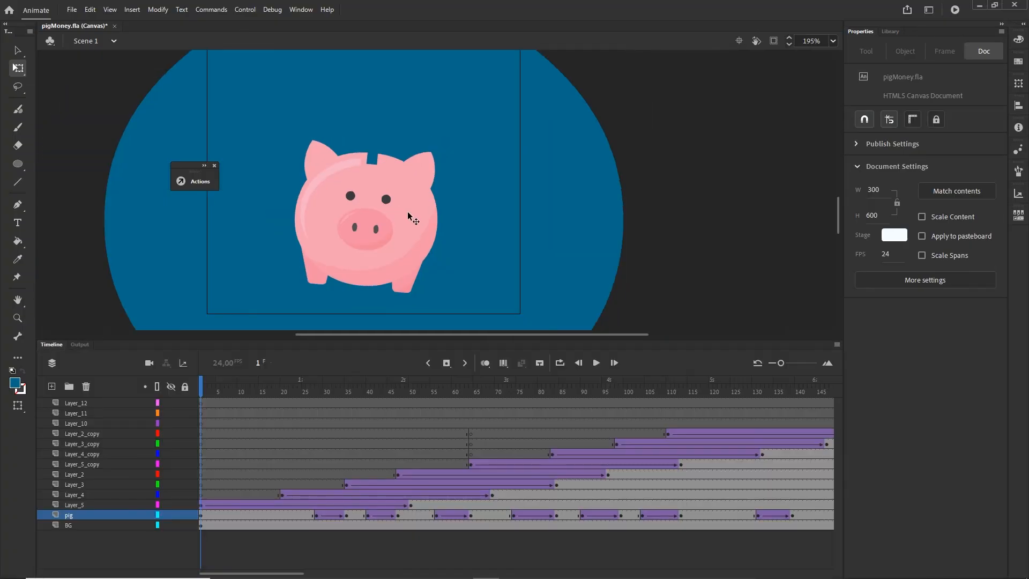